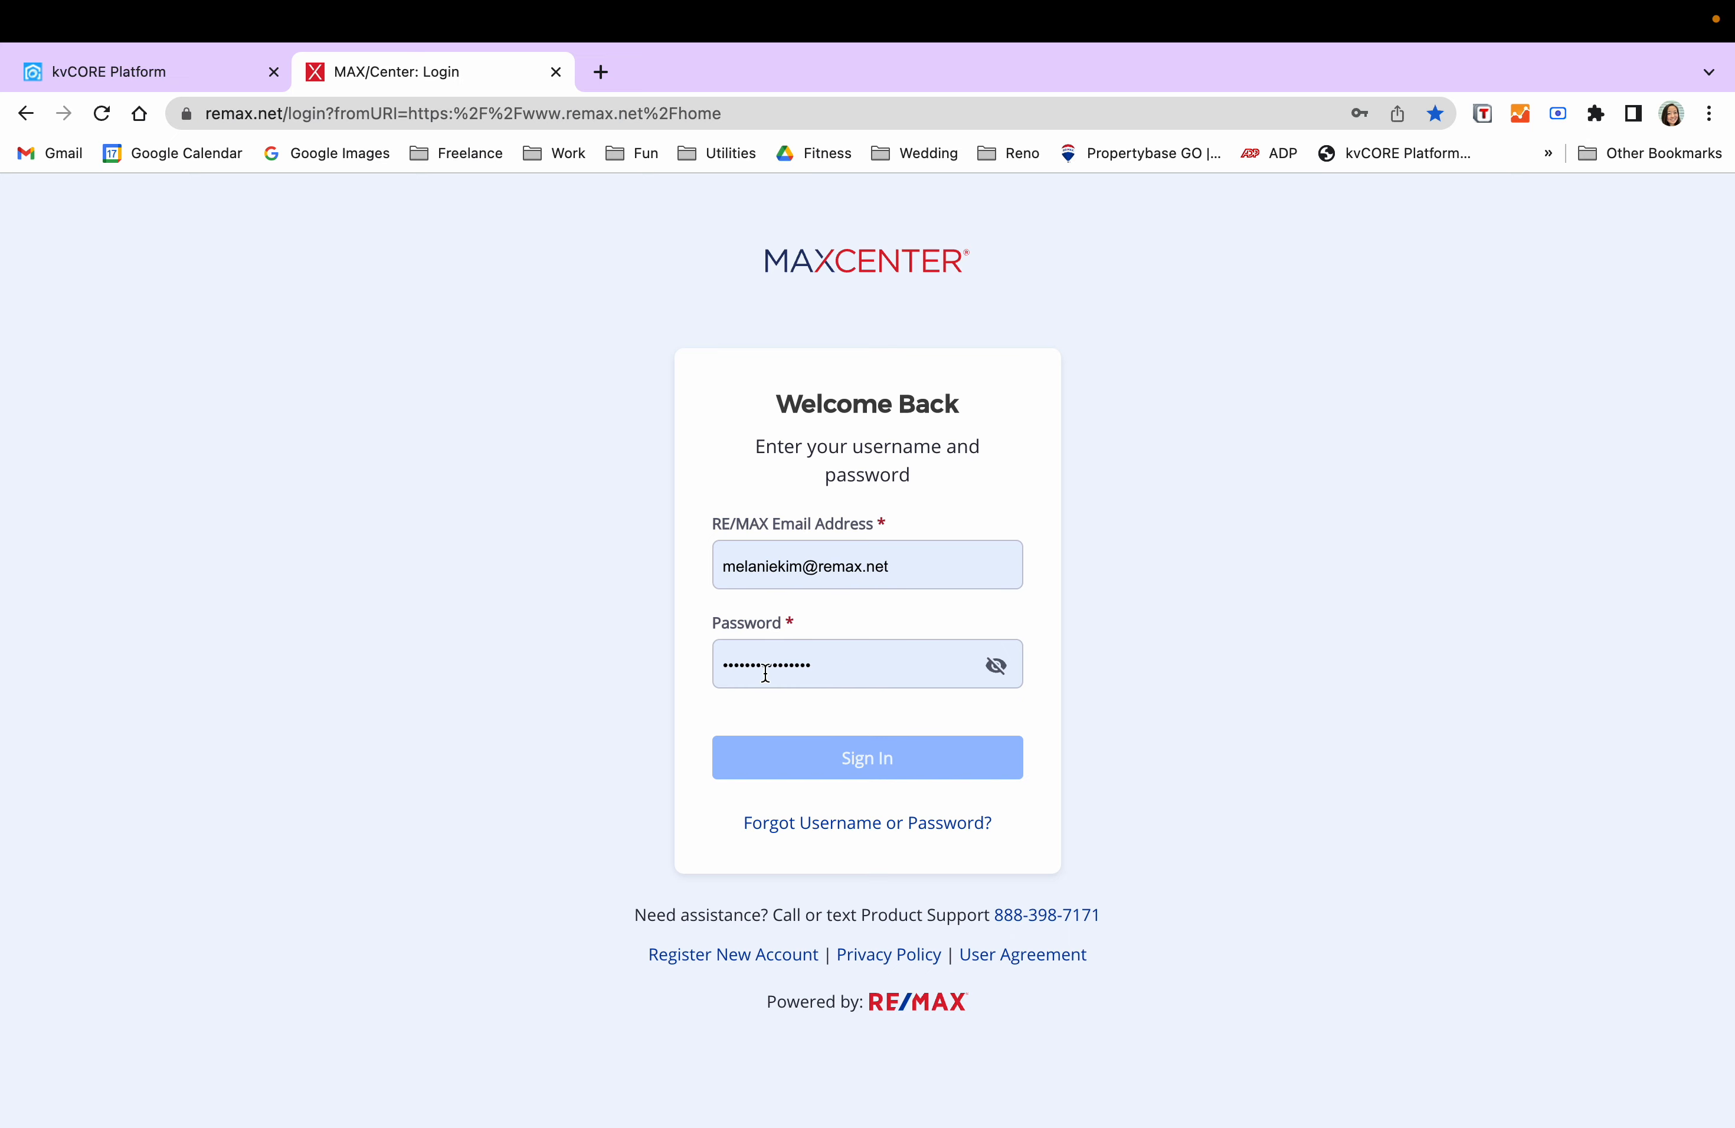
- Sign in to MAX/Center with the saved email and autofilled account password
left_click(852, 671)
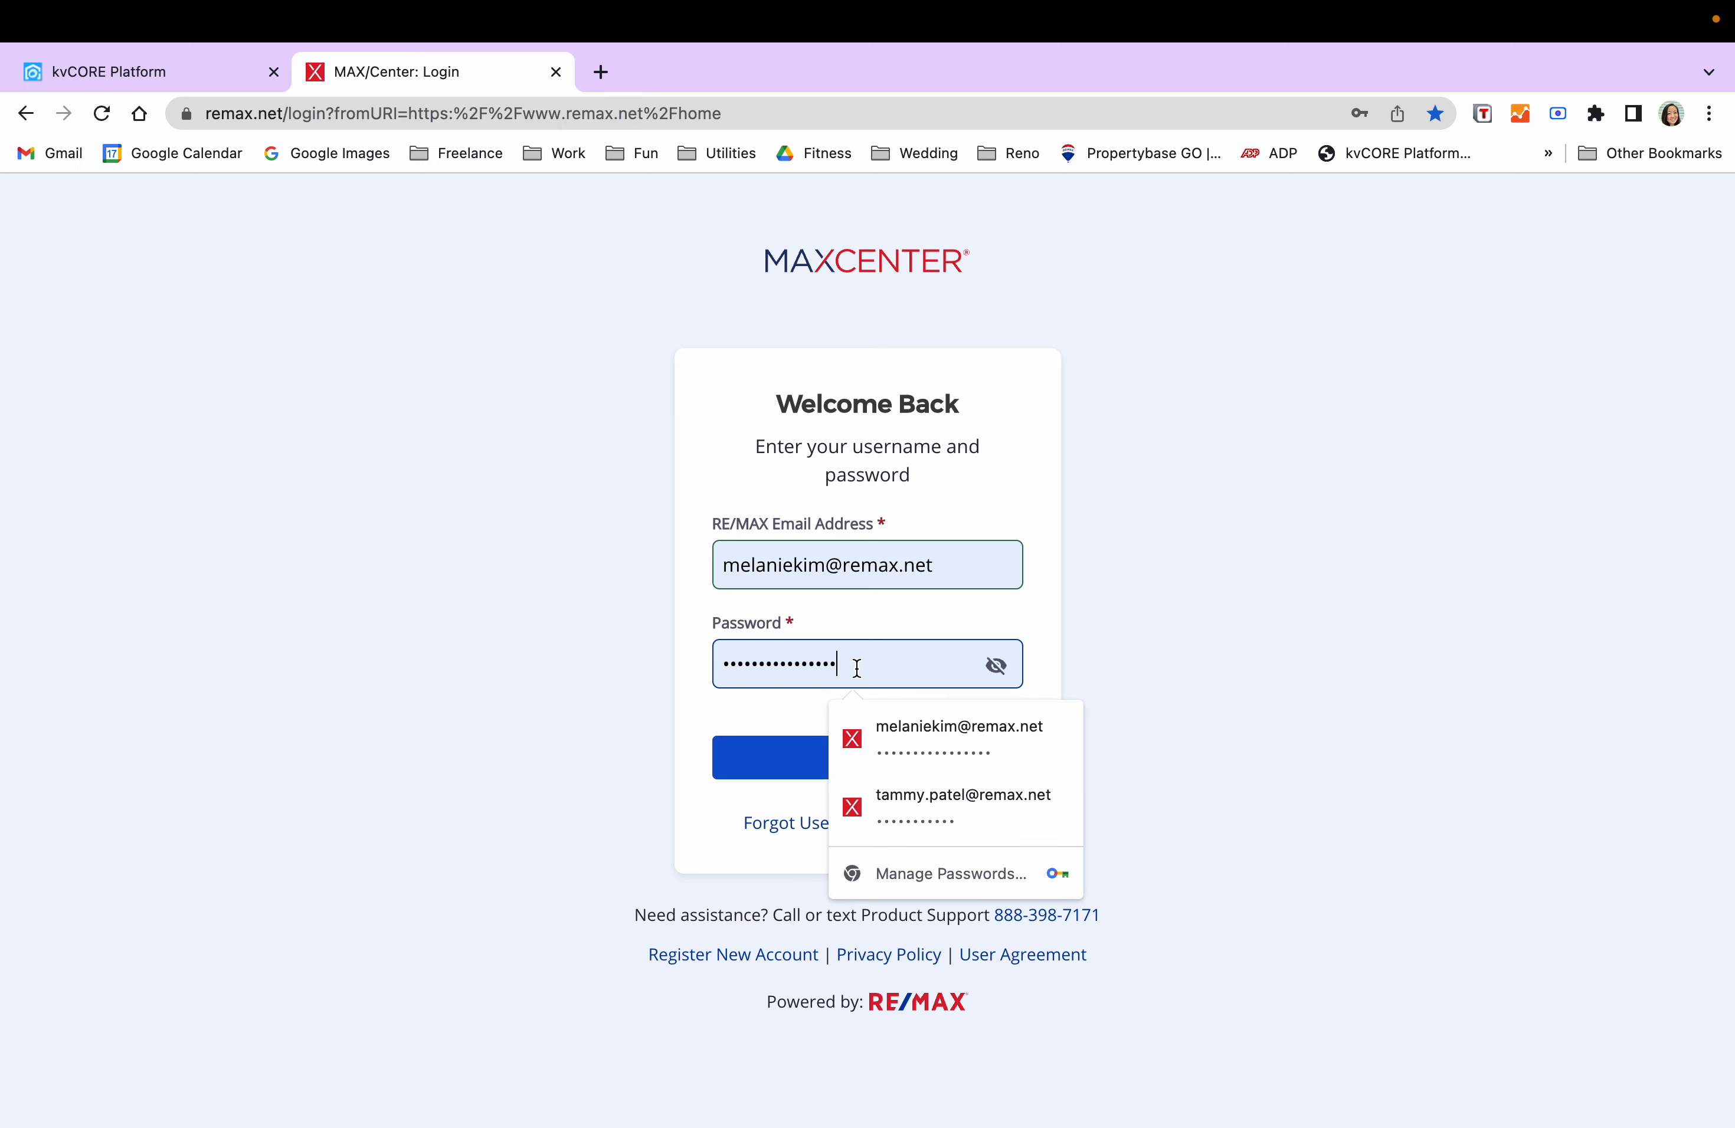
left_click(1280, 652)
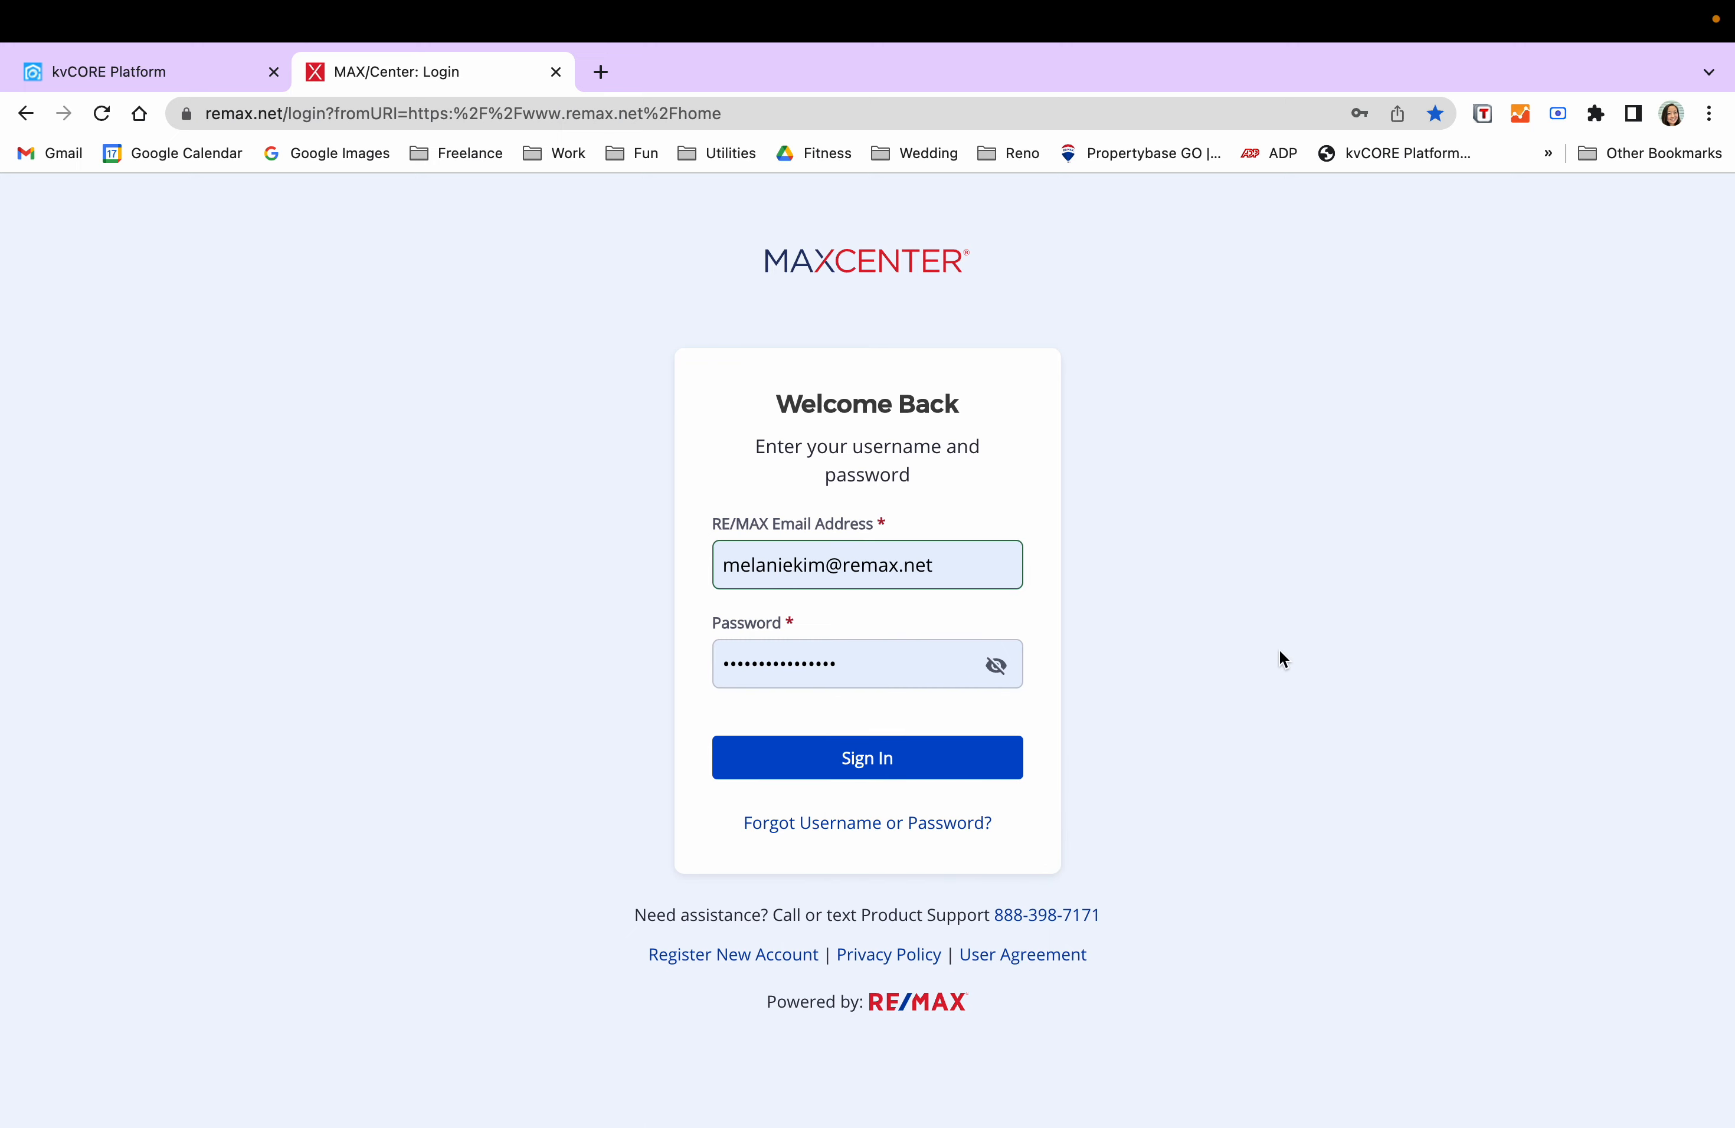
left_click(961, 775)
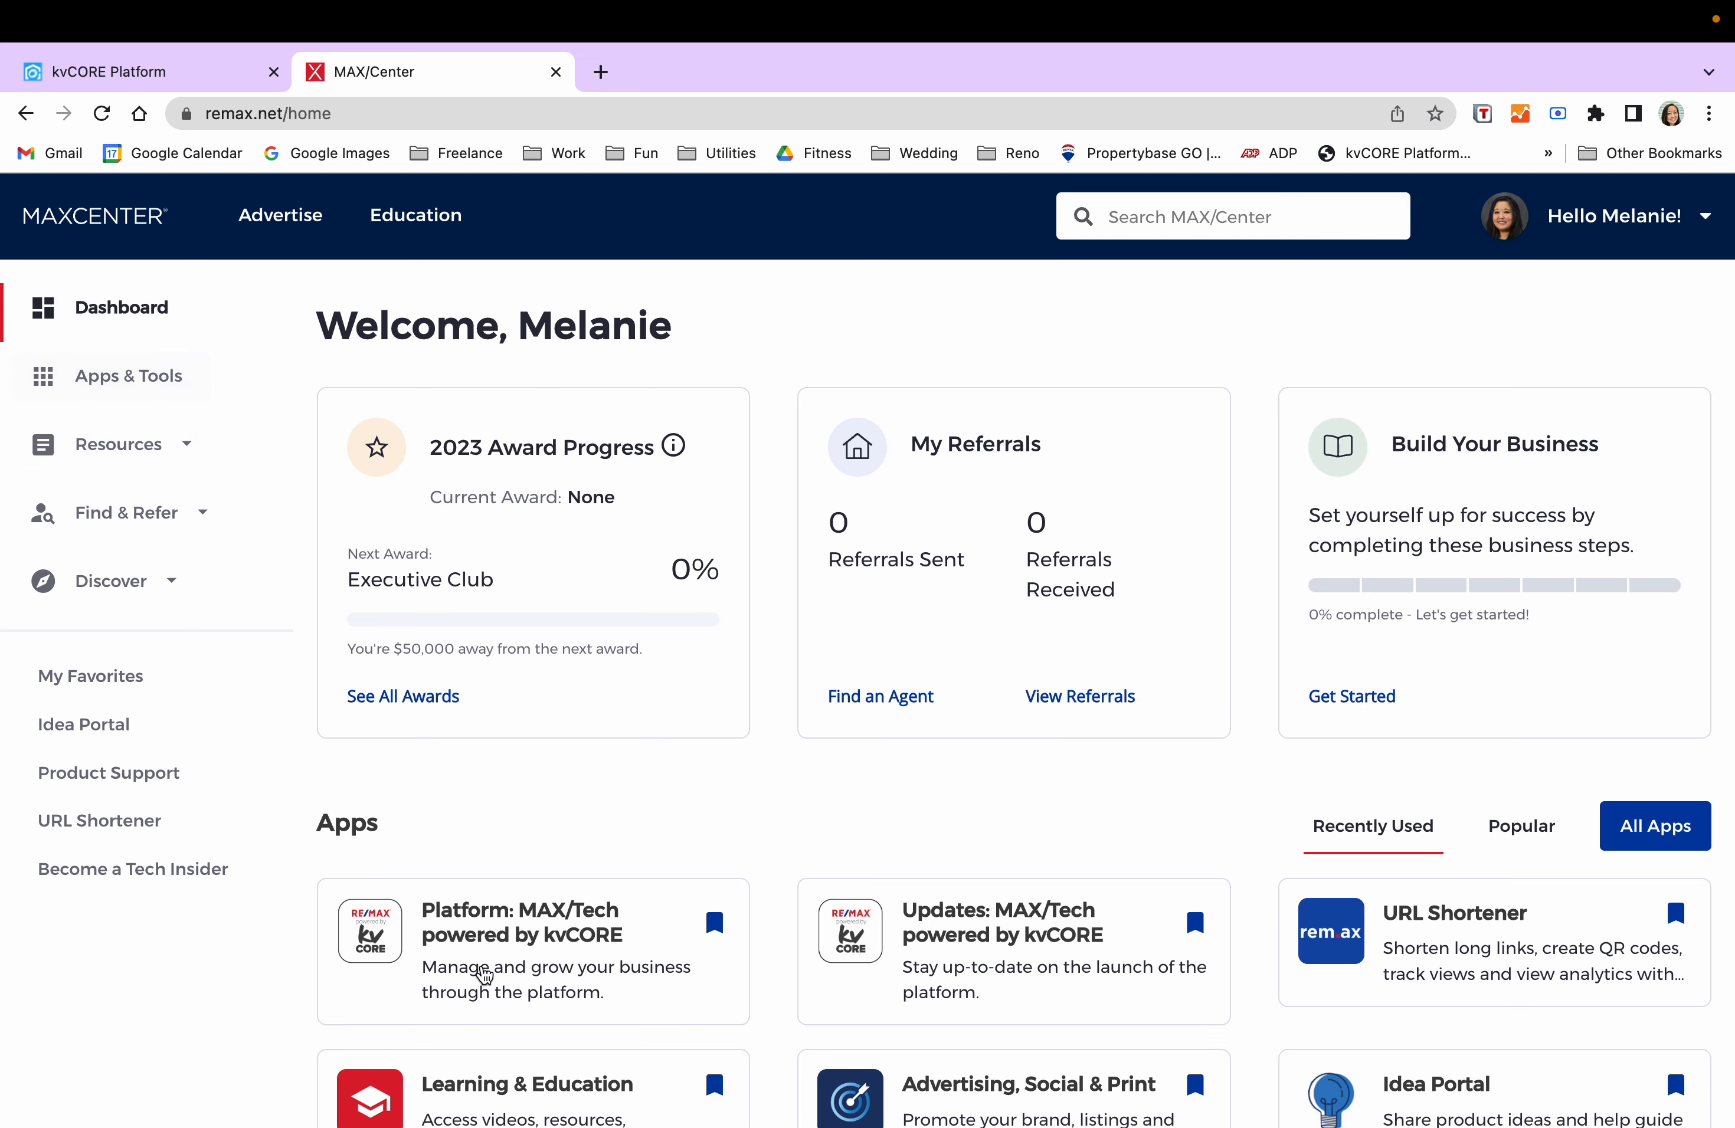
- Launch the MAX/Tech powered by kvCORE platform from the Apps & Tools page
left_click(109, 376)
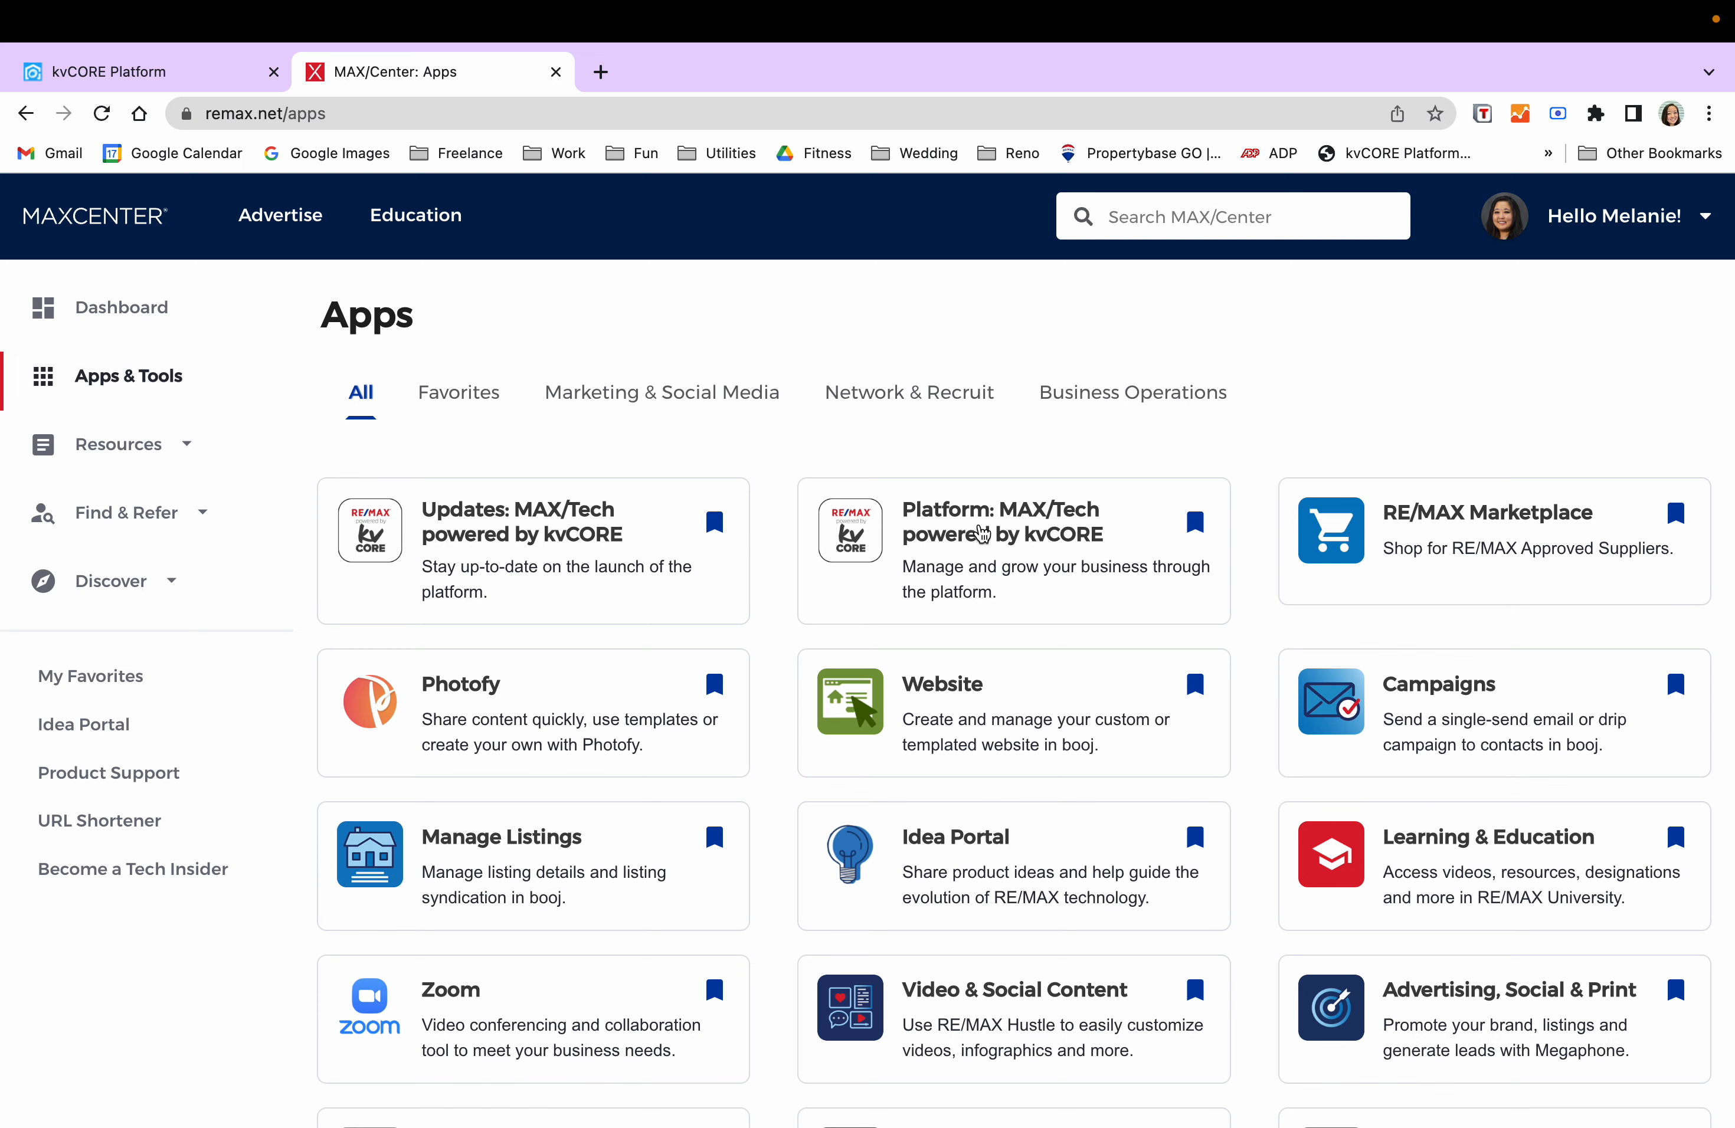
left_click(979, 537)
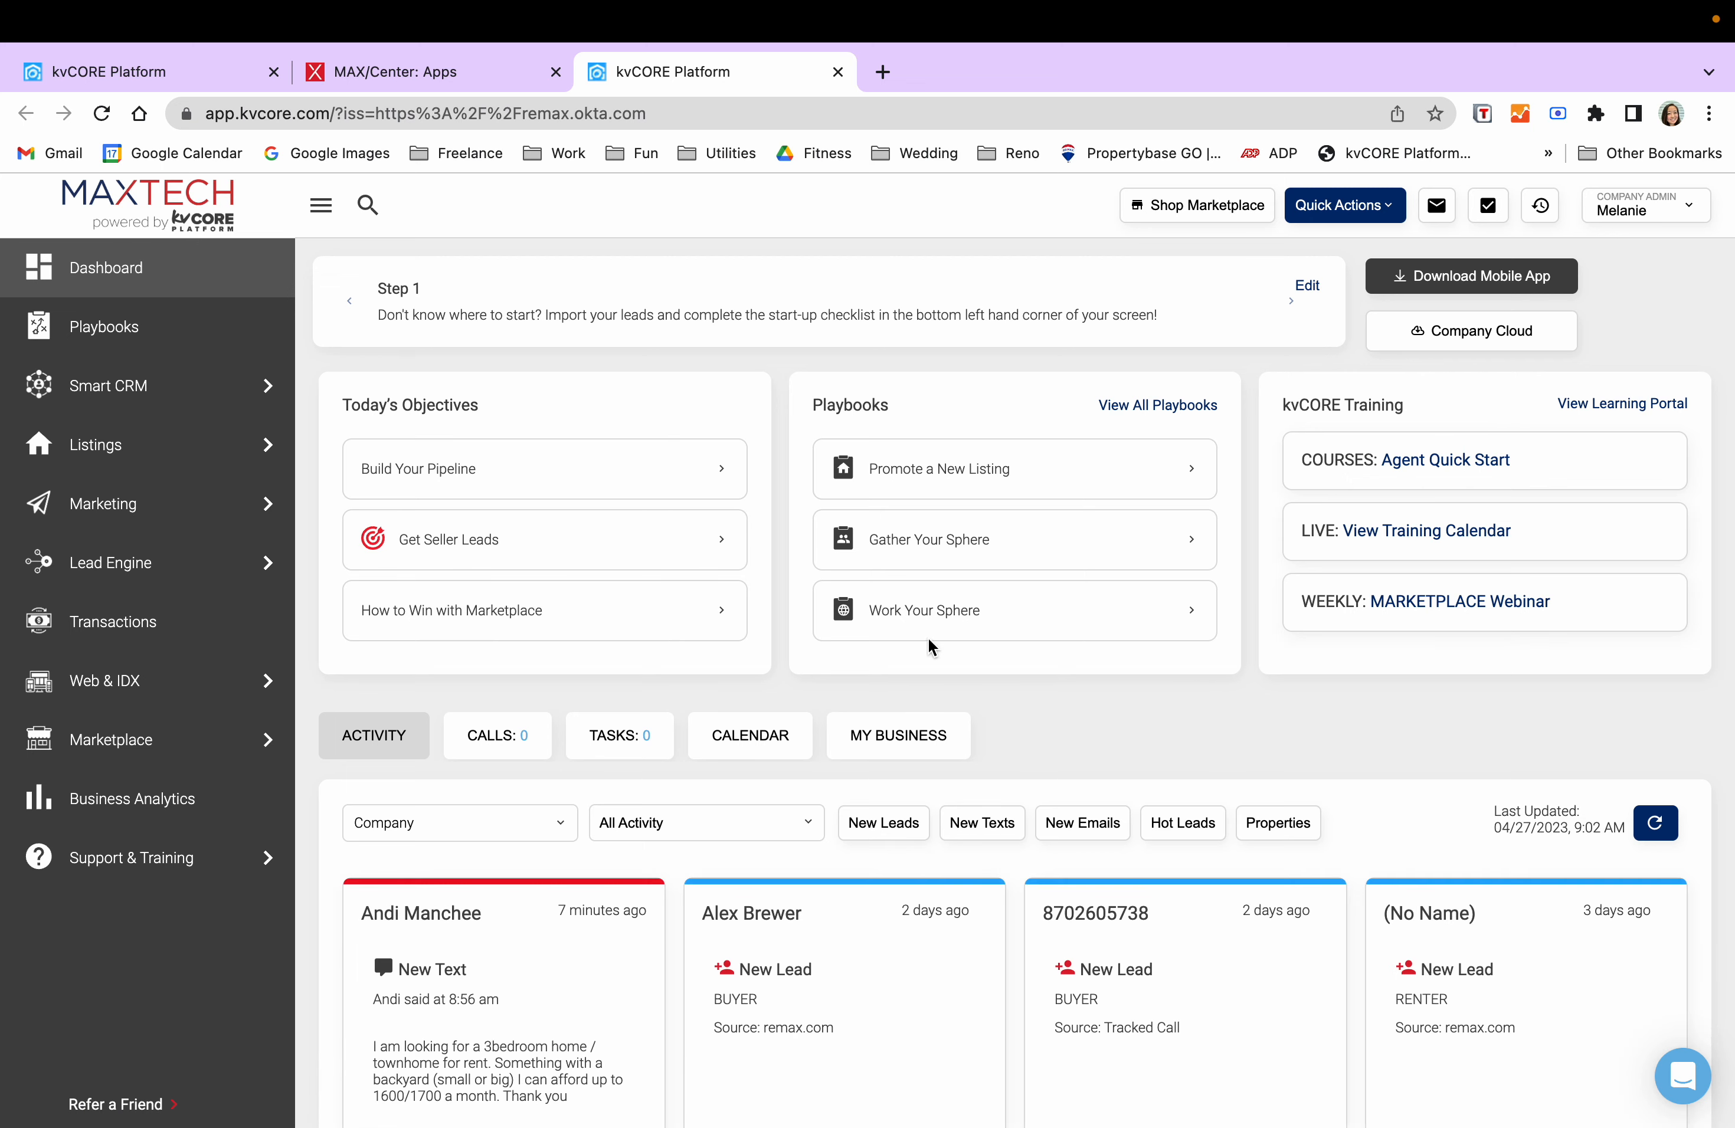
scroll(861, 813, "down", 5)
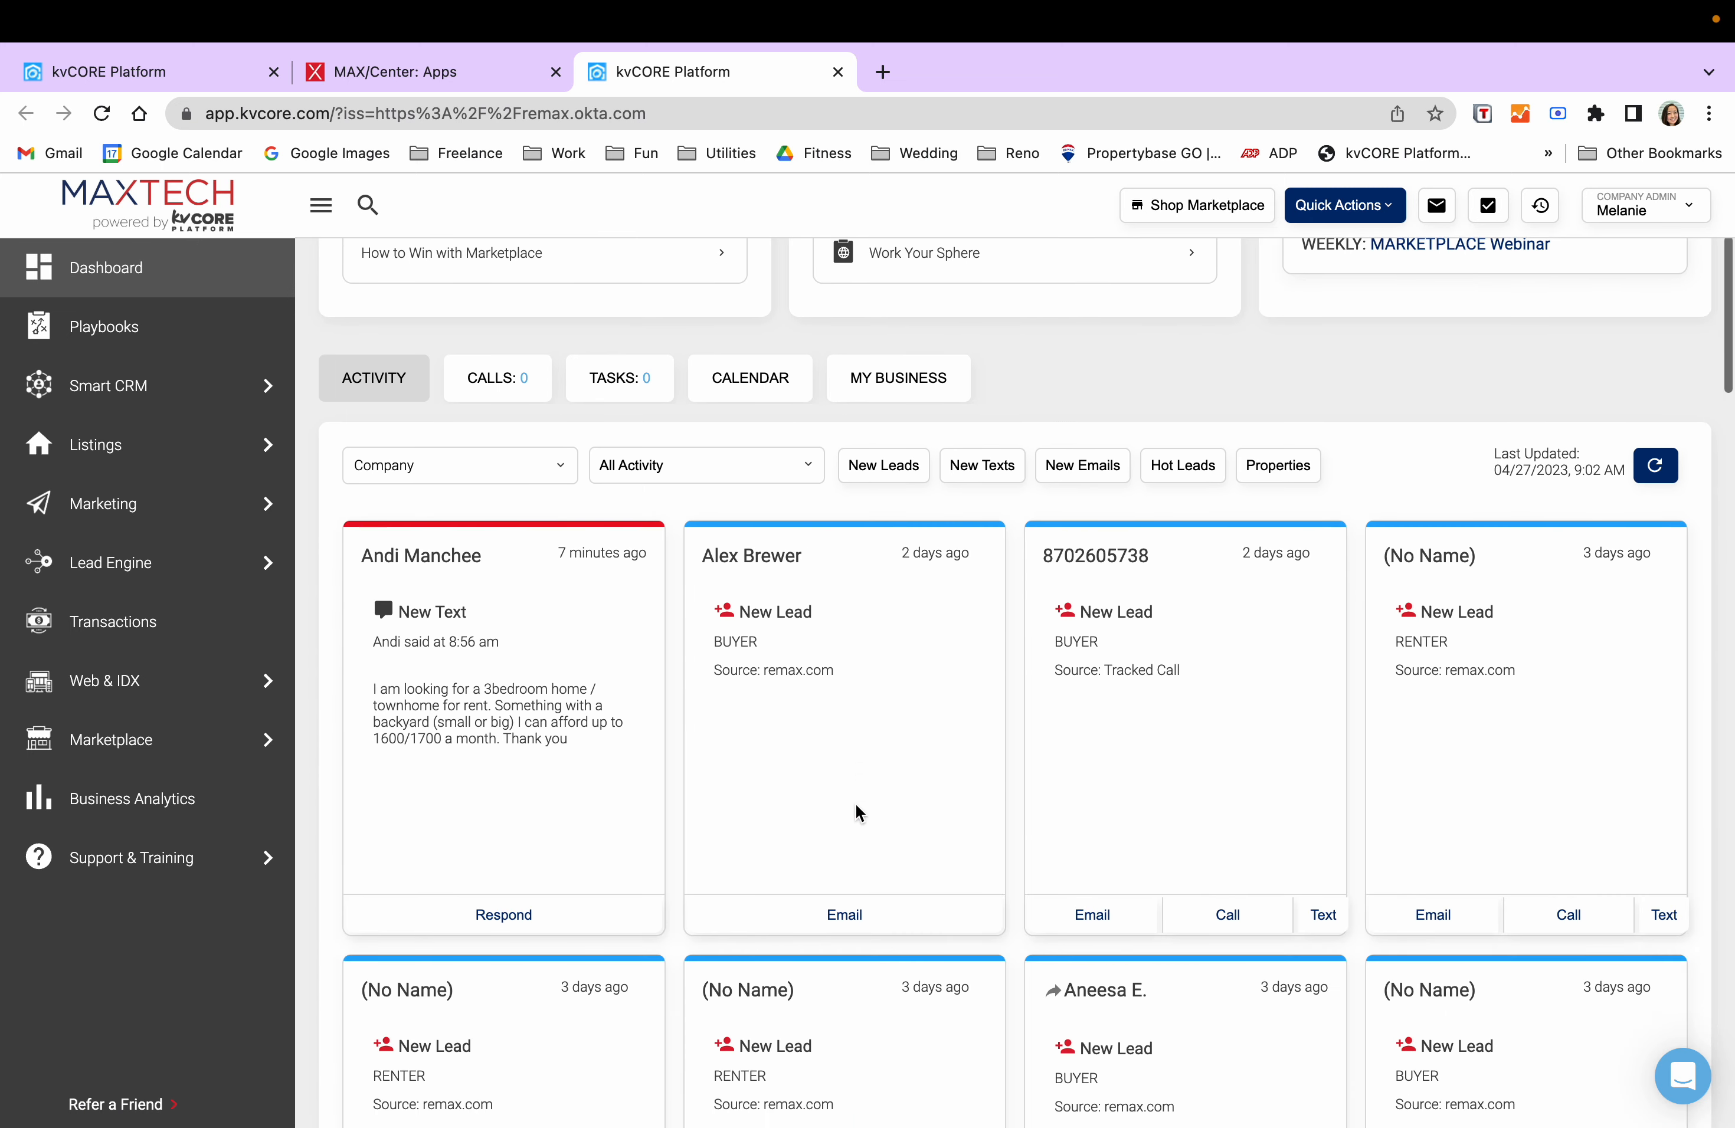
left_click(556, 473)
scroll(488, 622, "down", 5)
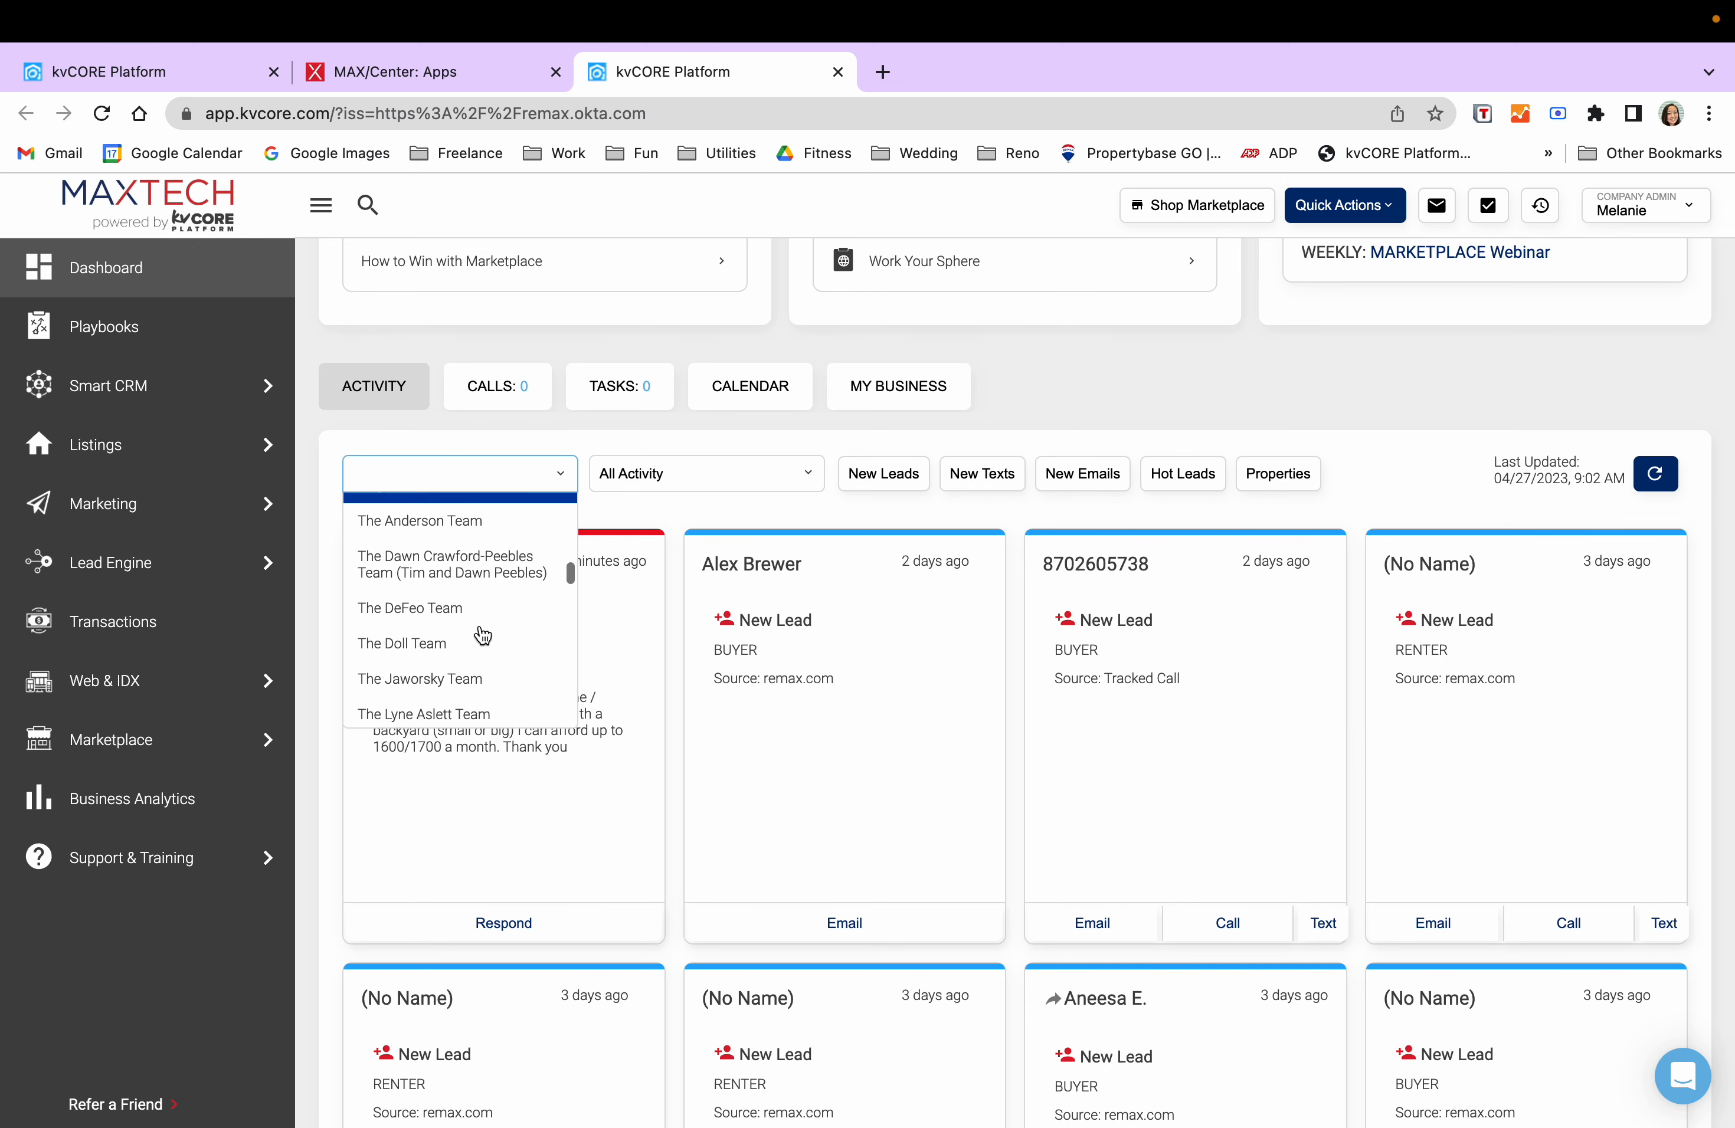
left_click(487, 575)
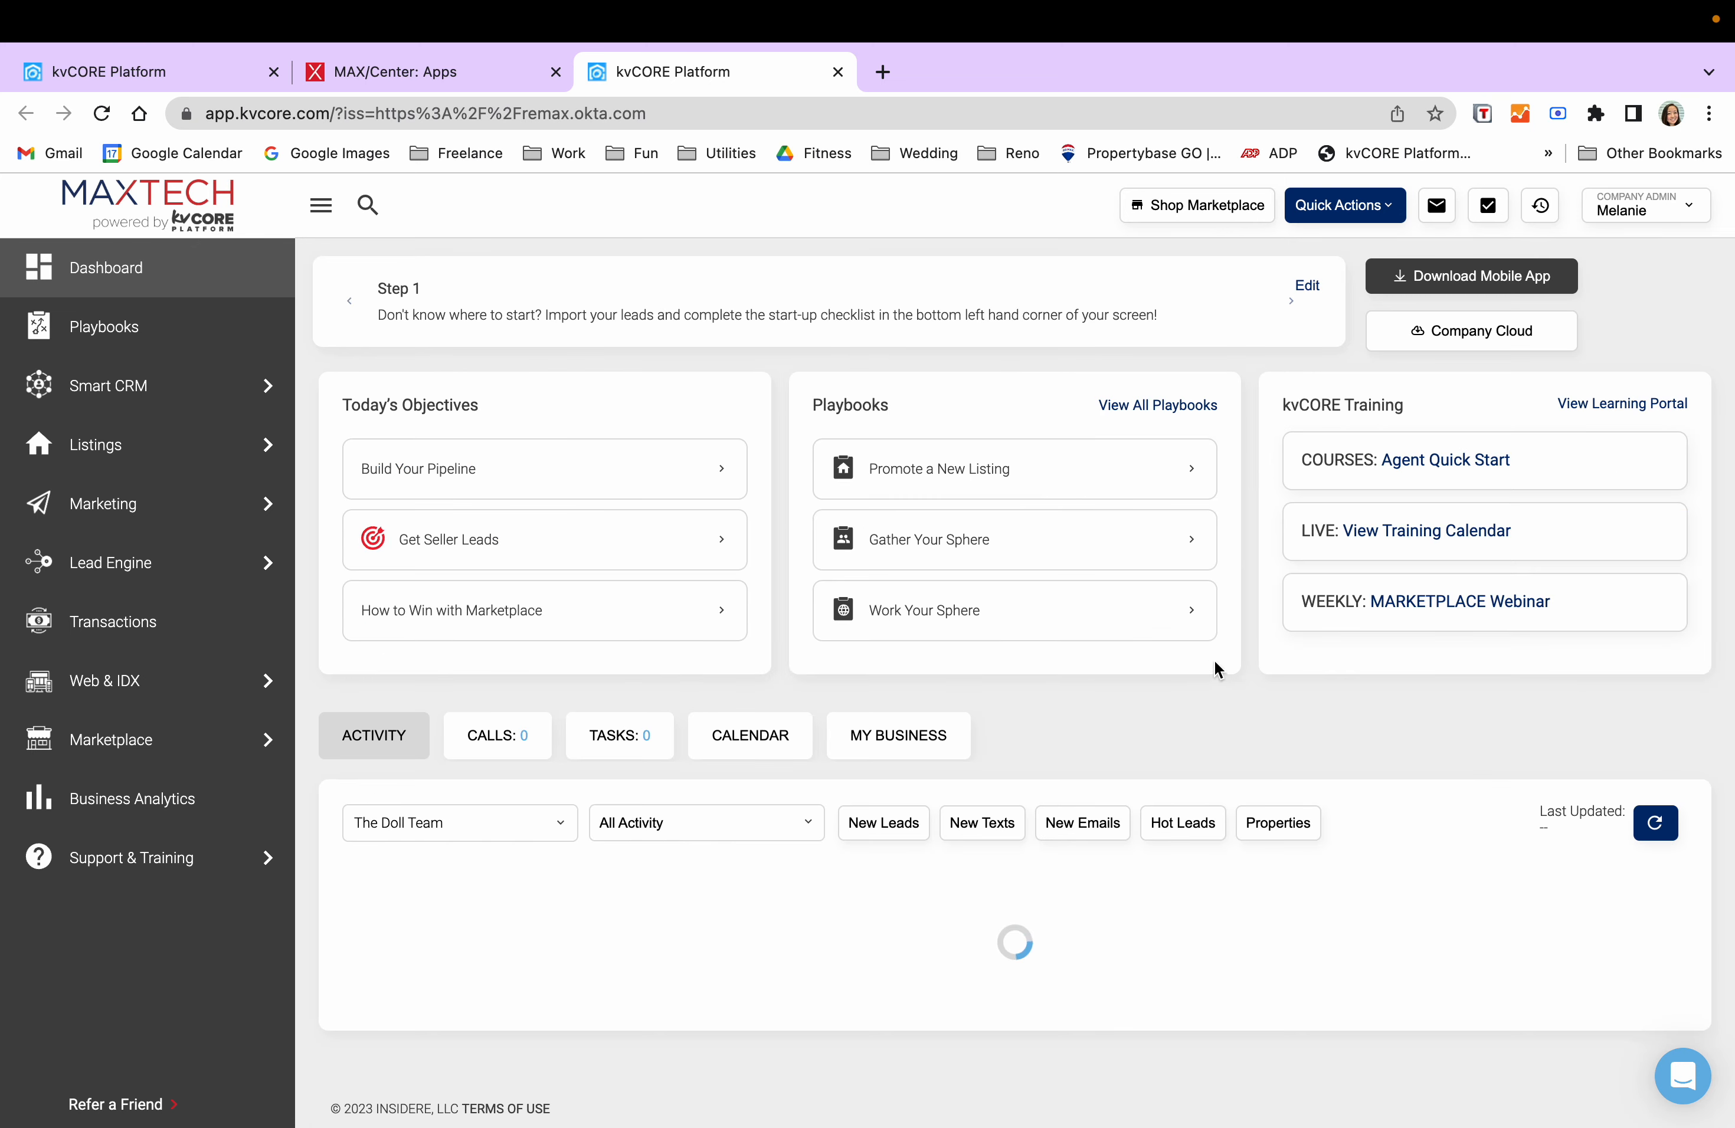
scroll(1247, 670, "down", 5)
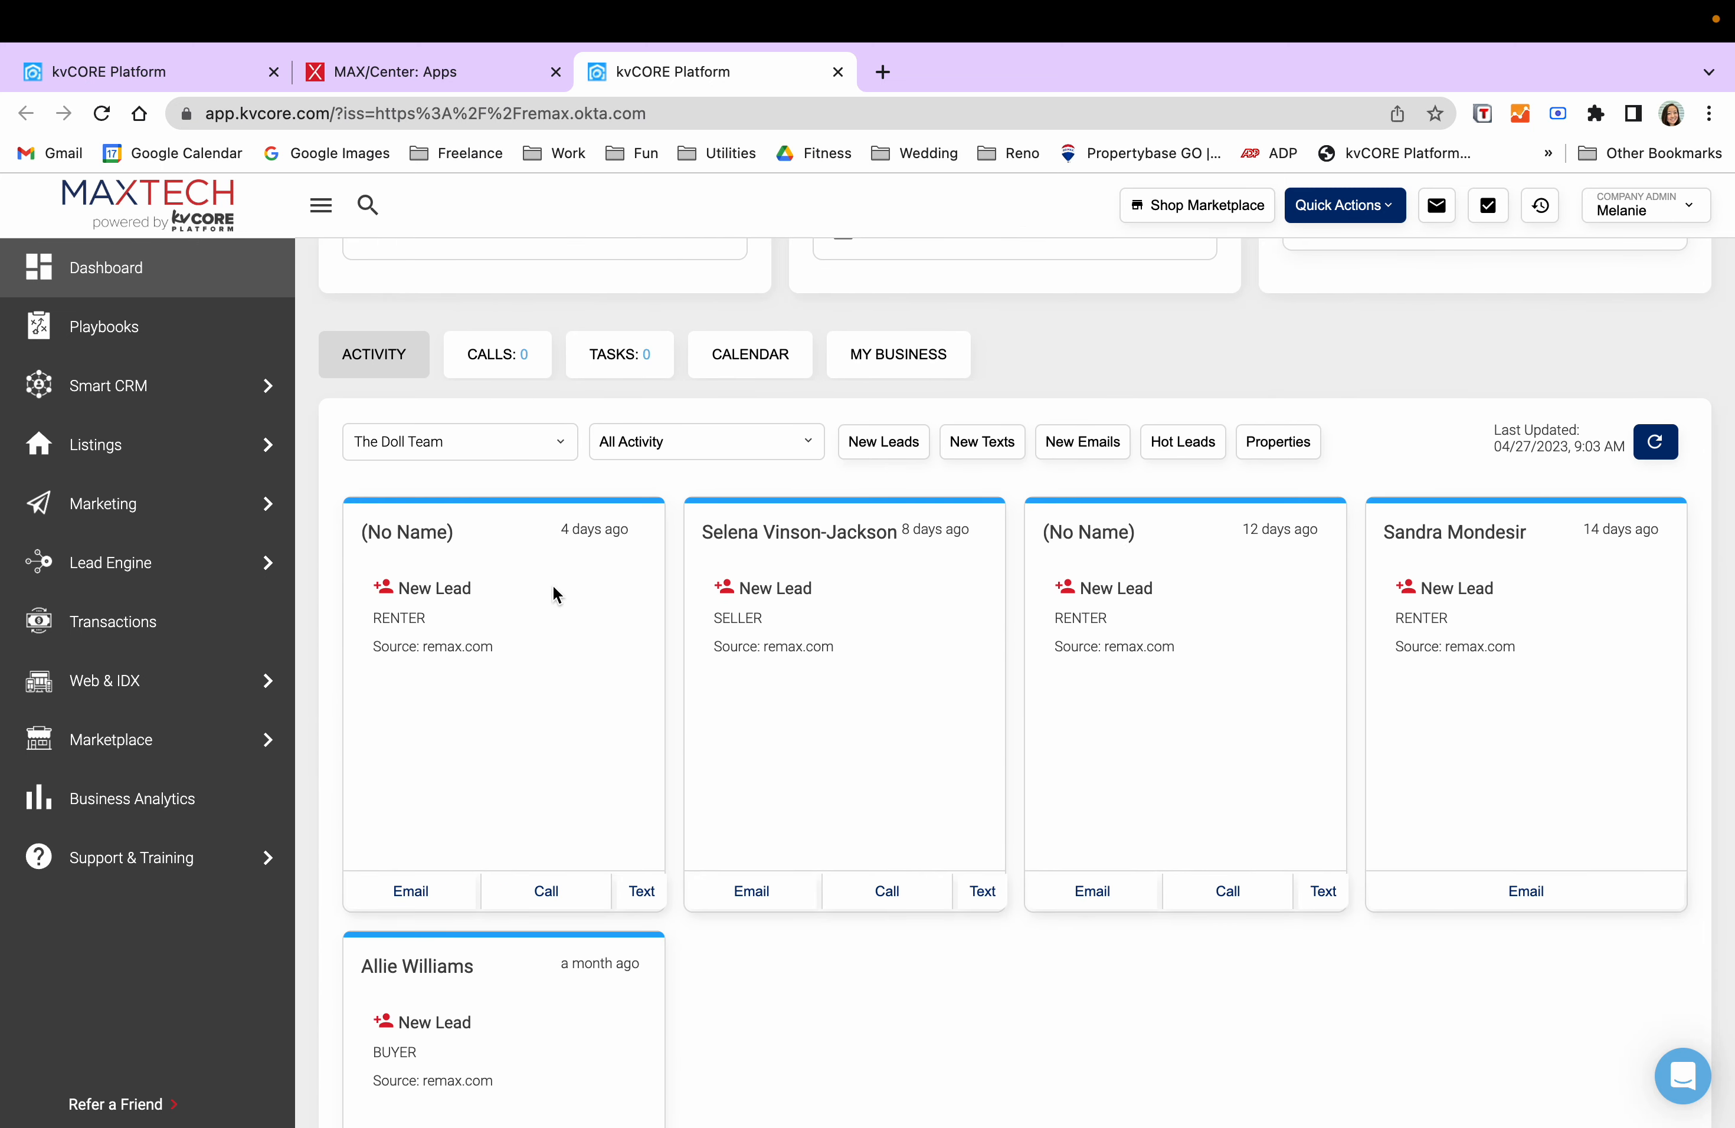
left_click(506, 442)
scroll(500, 604, "down", 5)
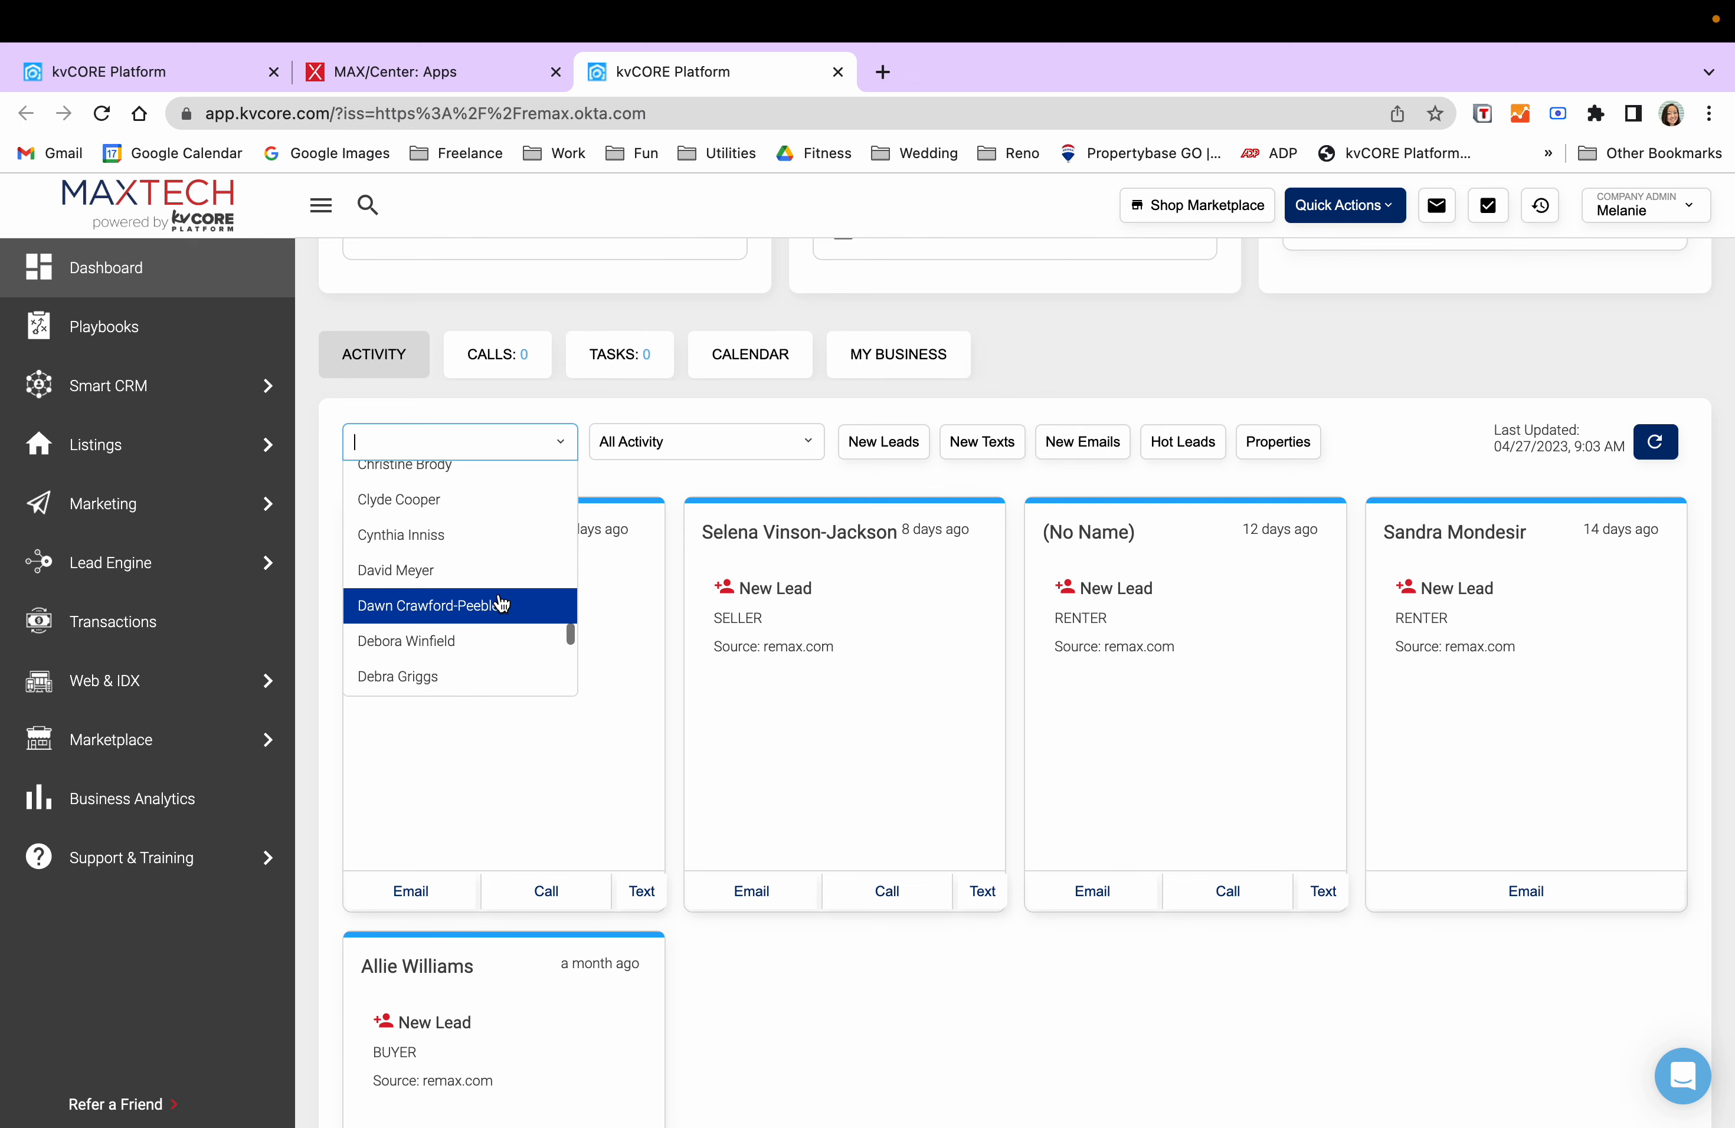
left_click(461, 550)
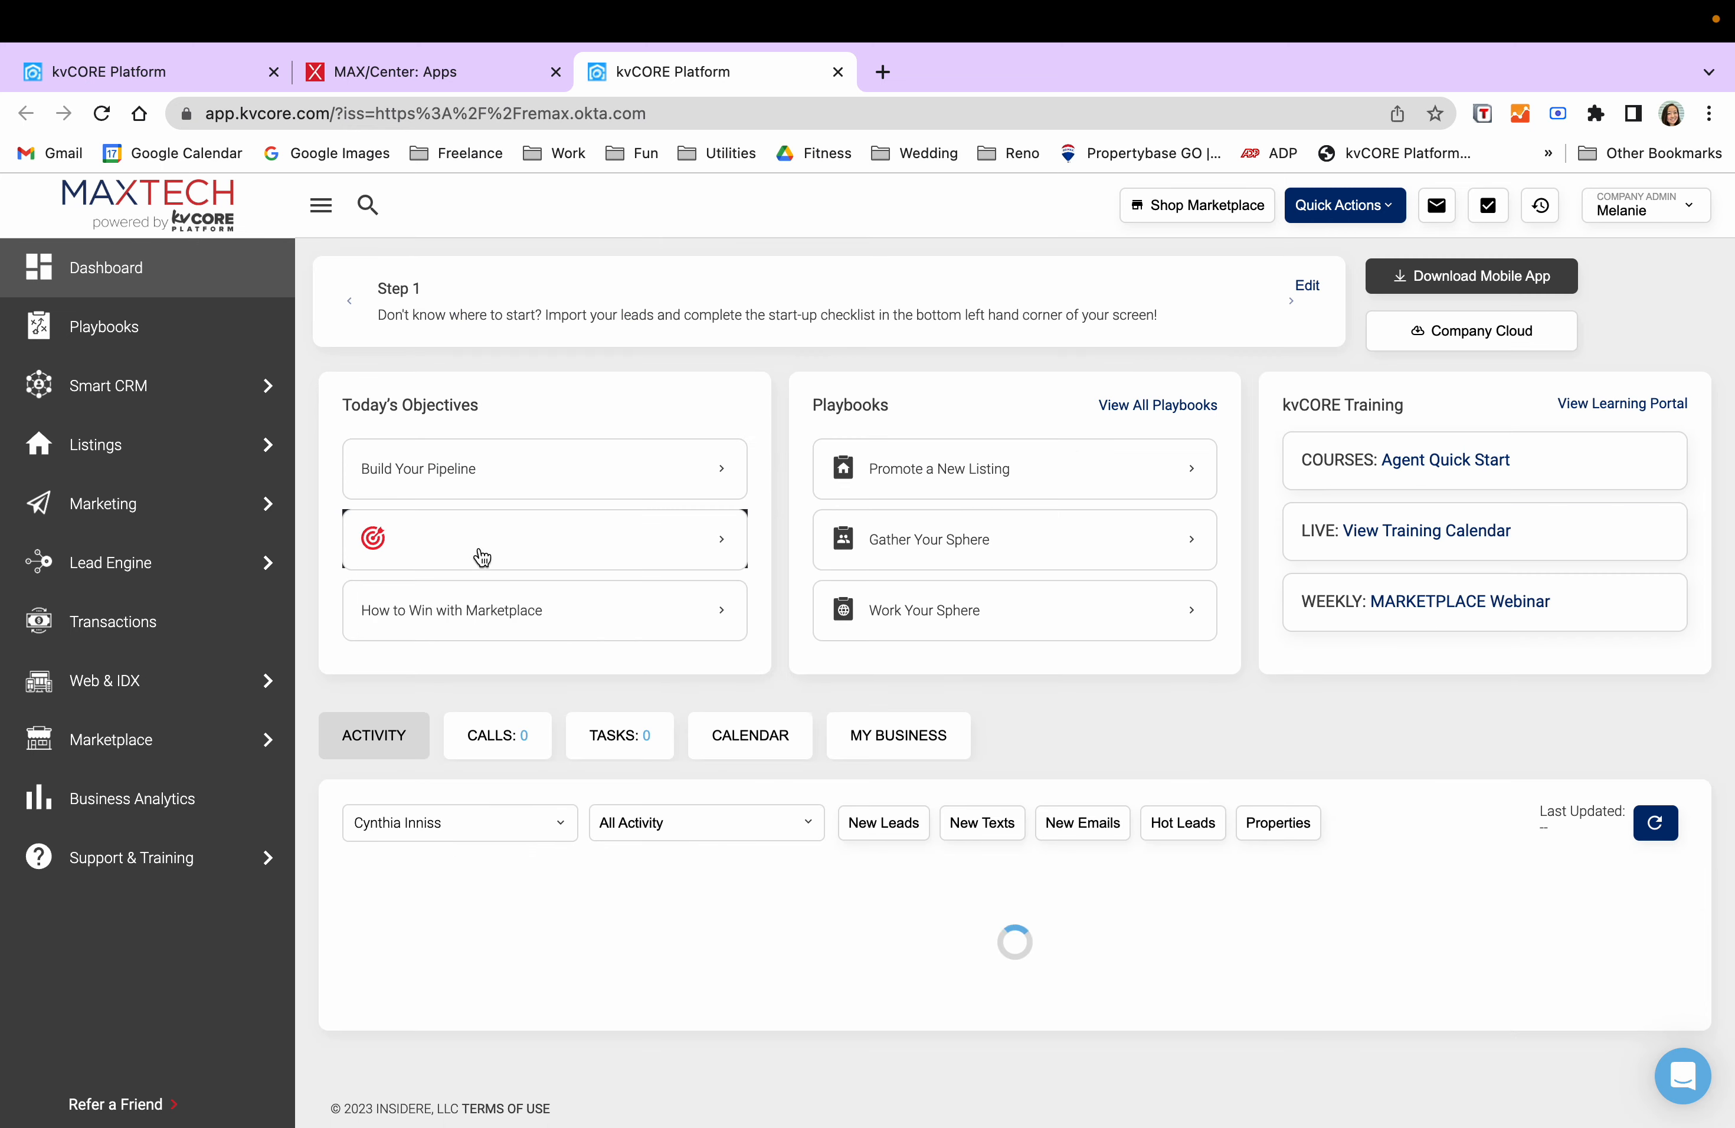
scroll(961, 778, "down", 3)
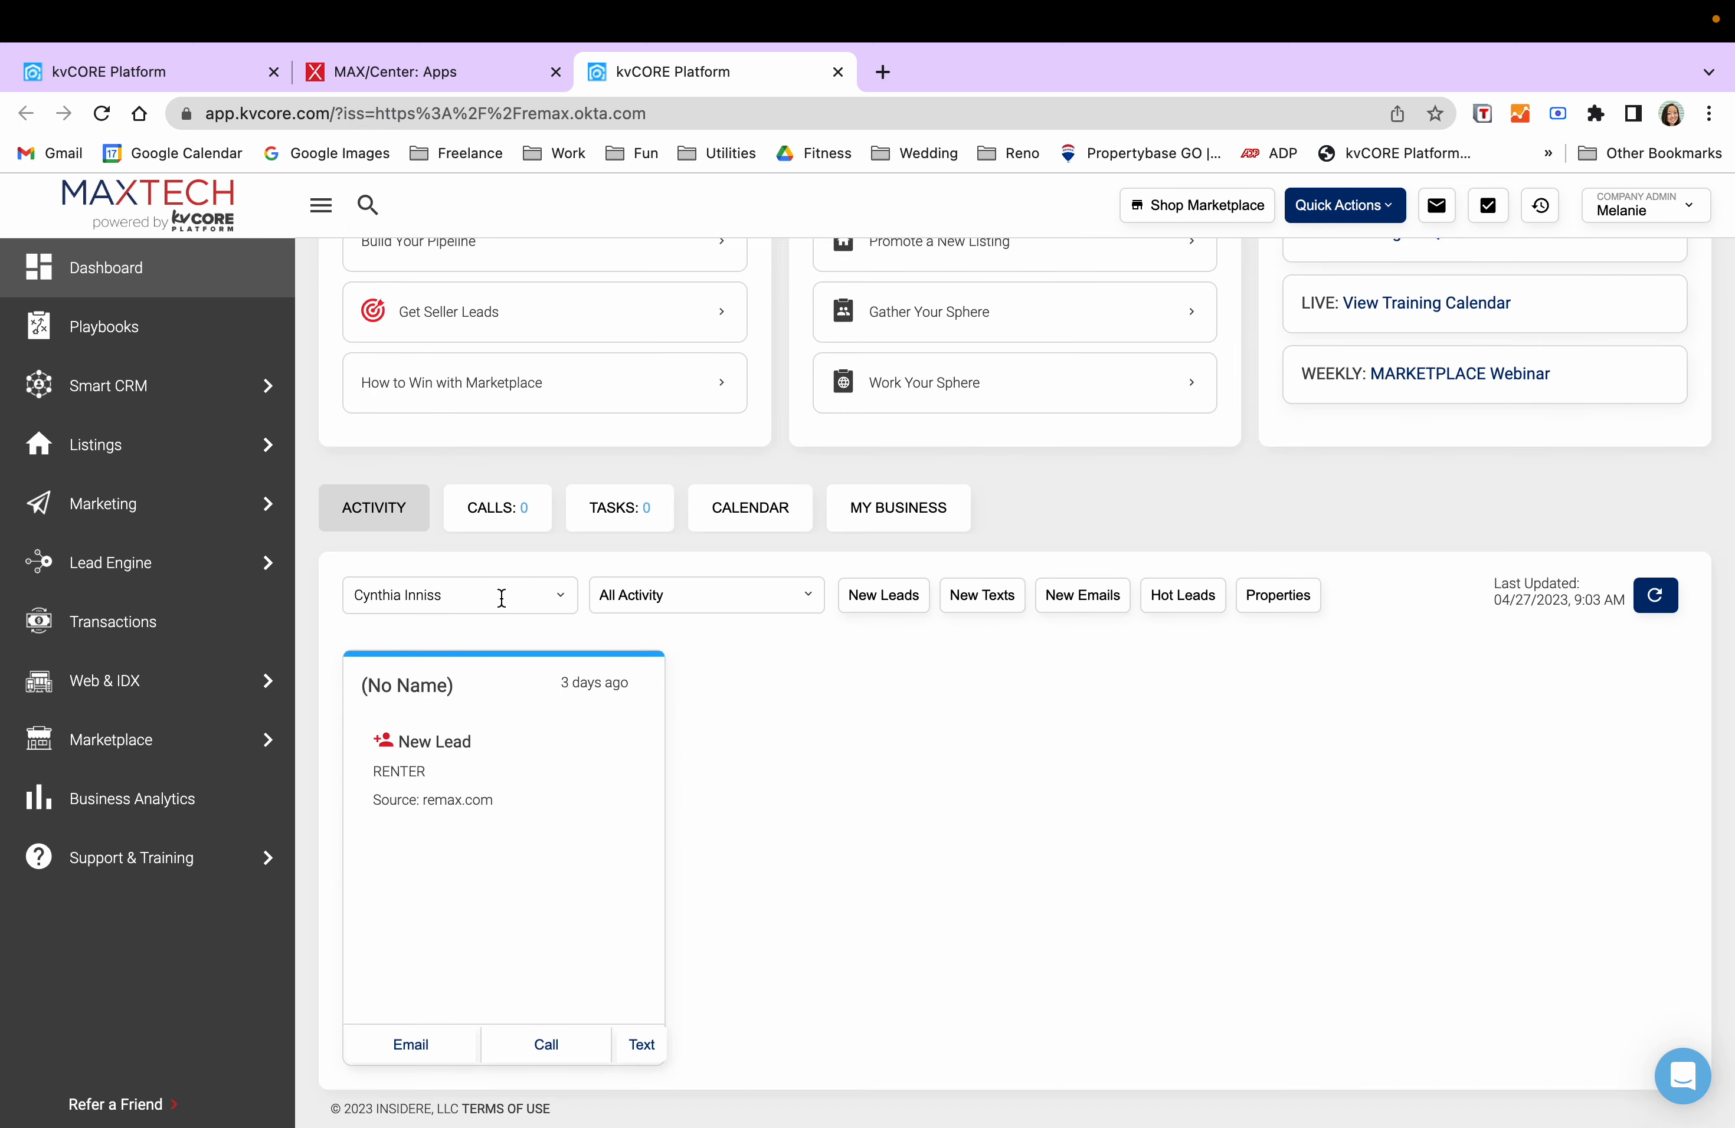
left_click(542, 597)
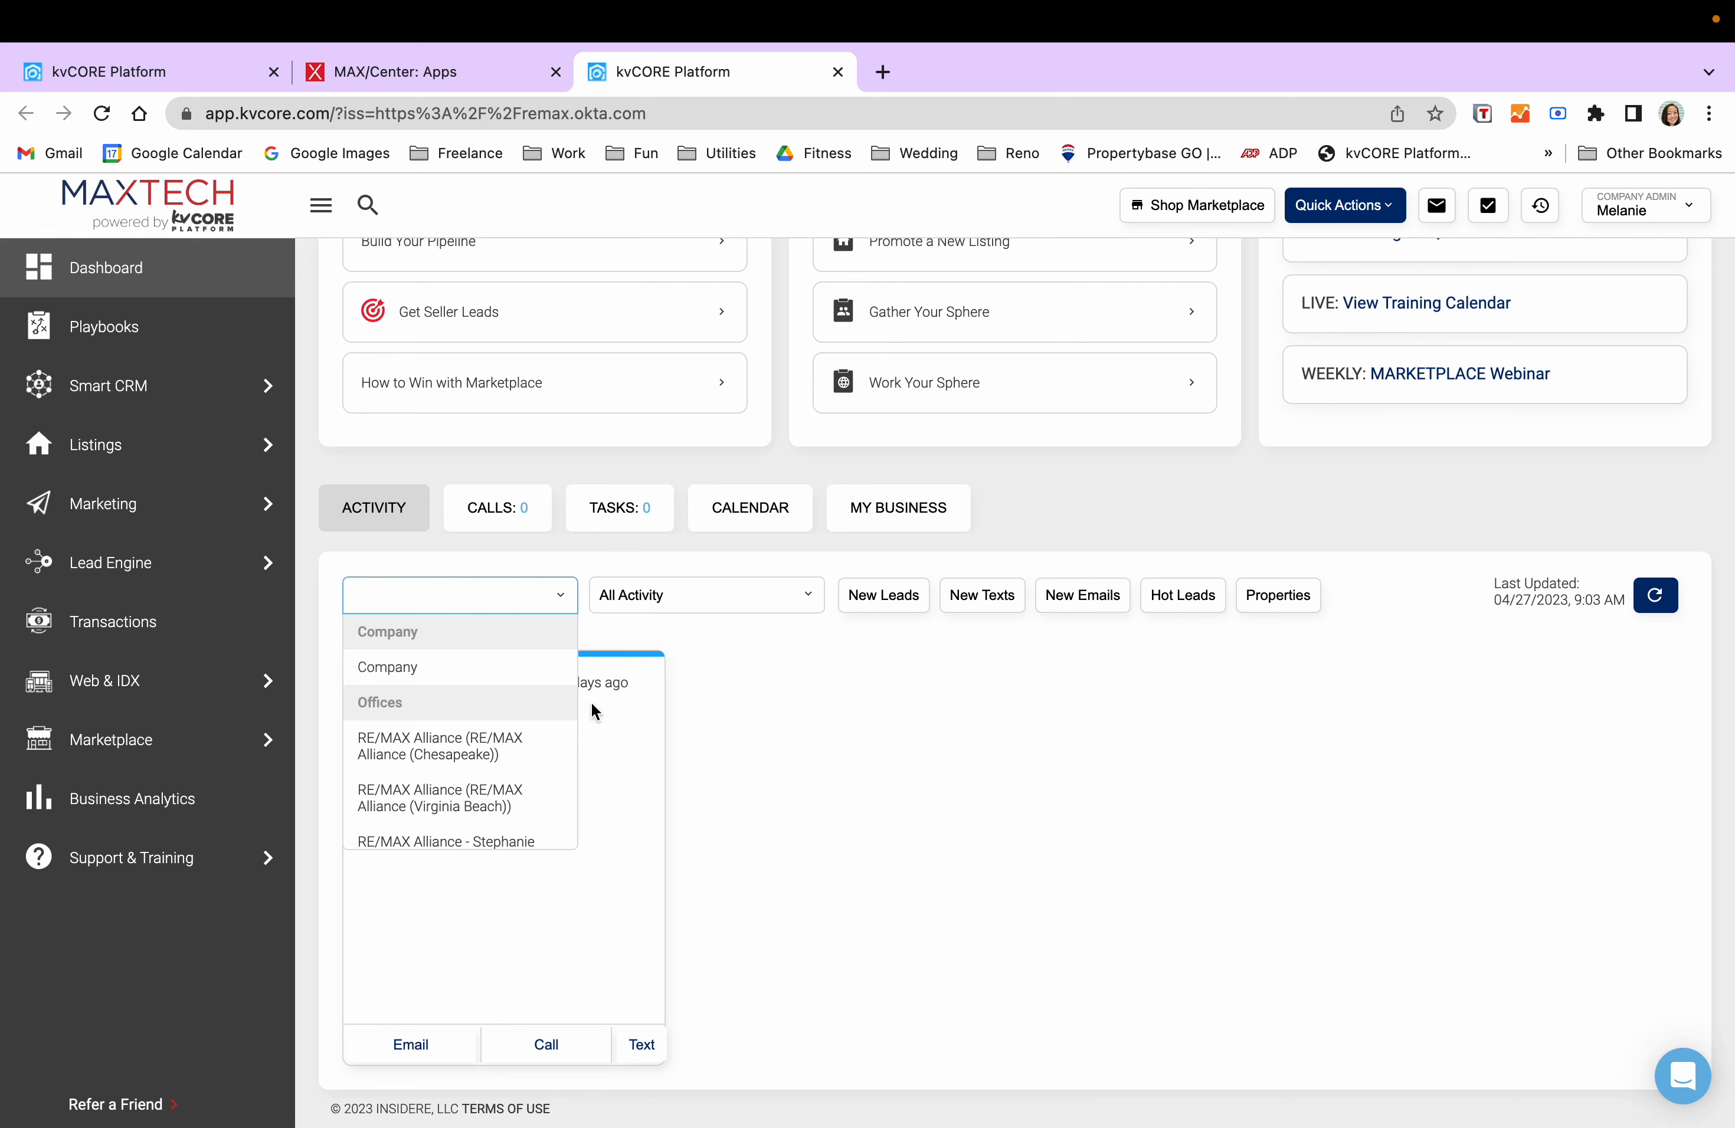
scroll(416, 715, "down", 10)
scroll(431, 711, "up", 10)
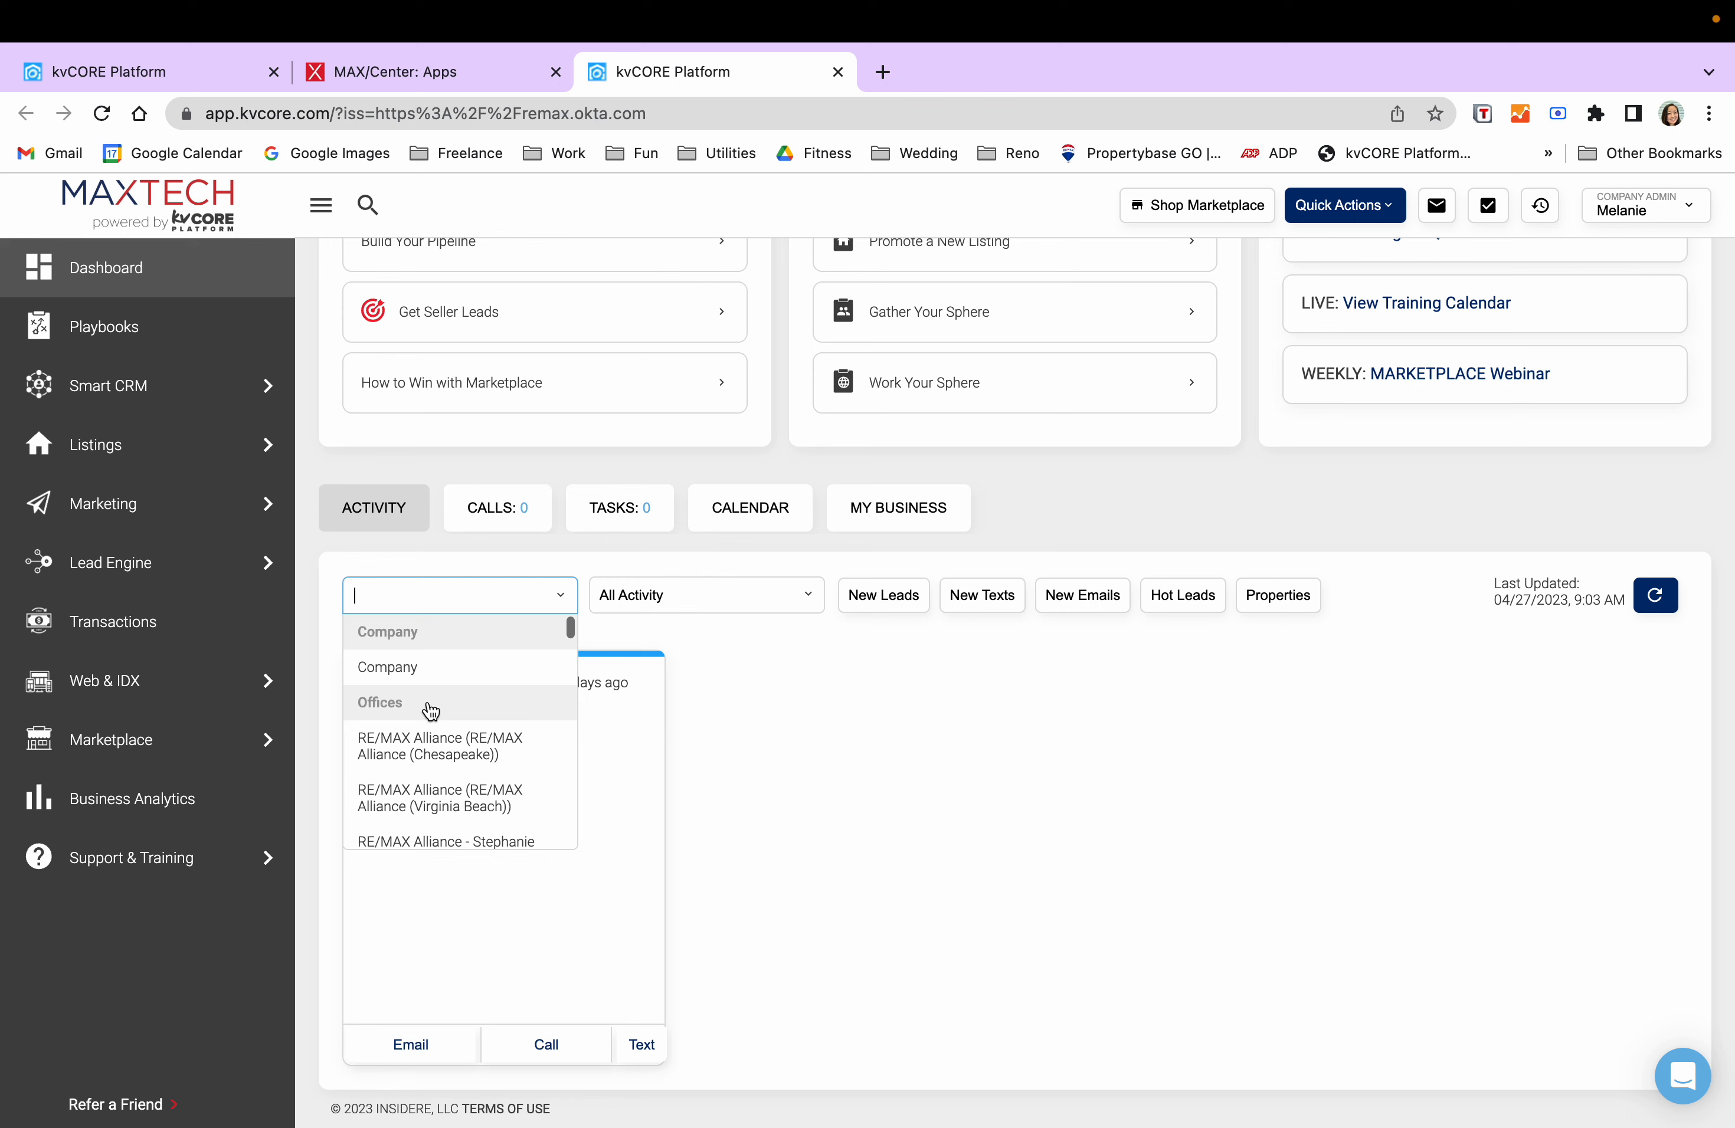
left_click(445, 677)
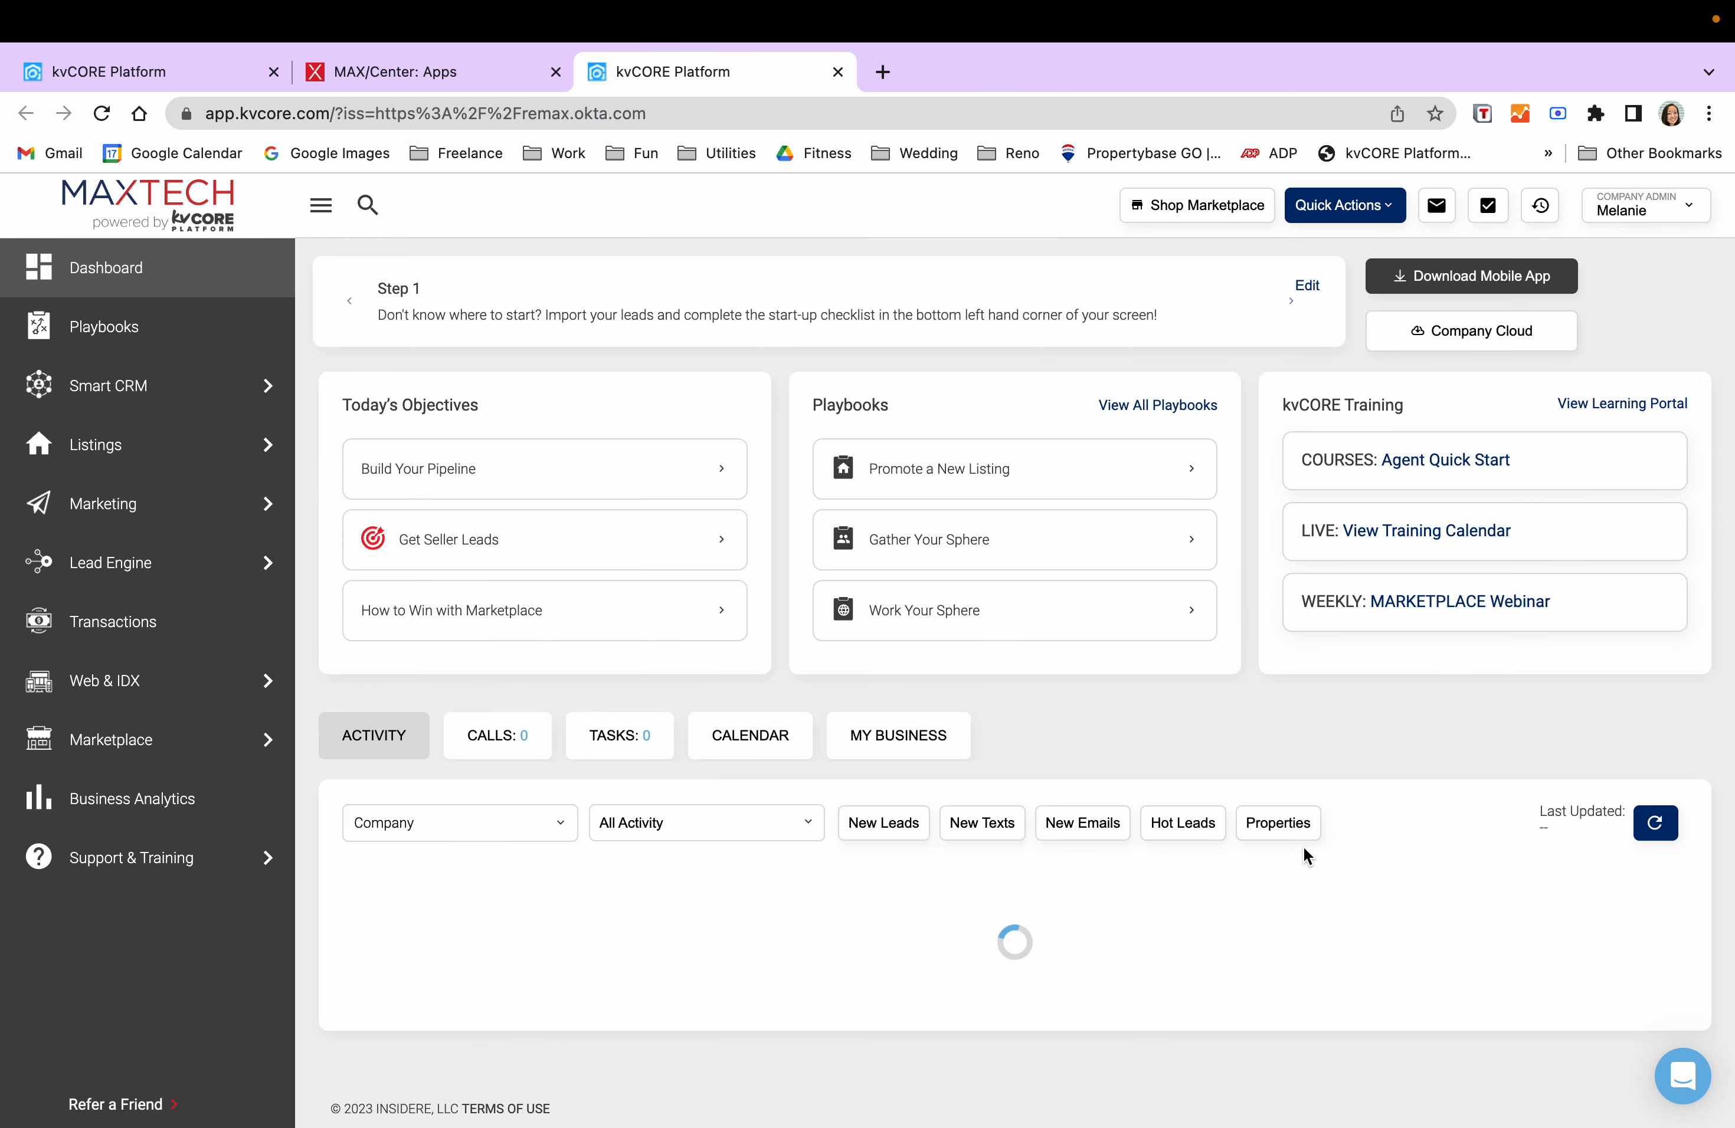
scroll(1301, 852, "down", 10)
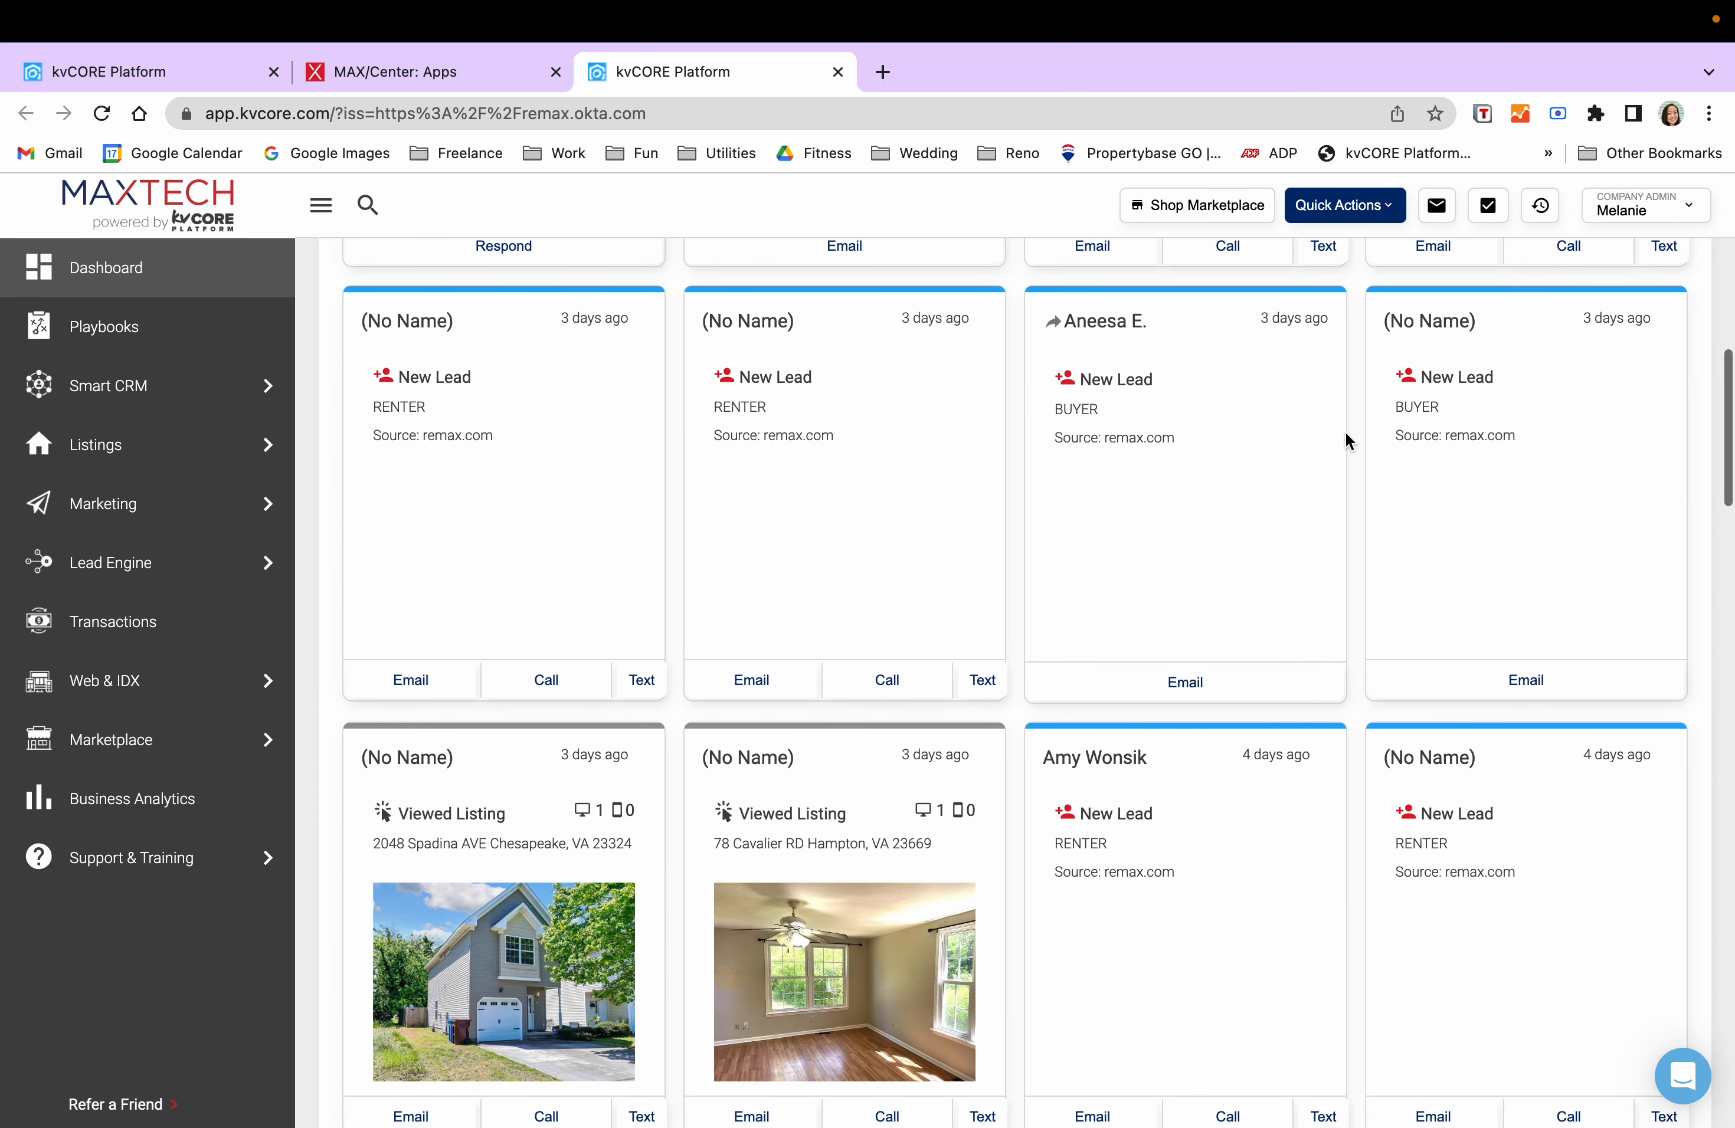
left_click(760, 328)
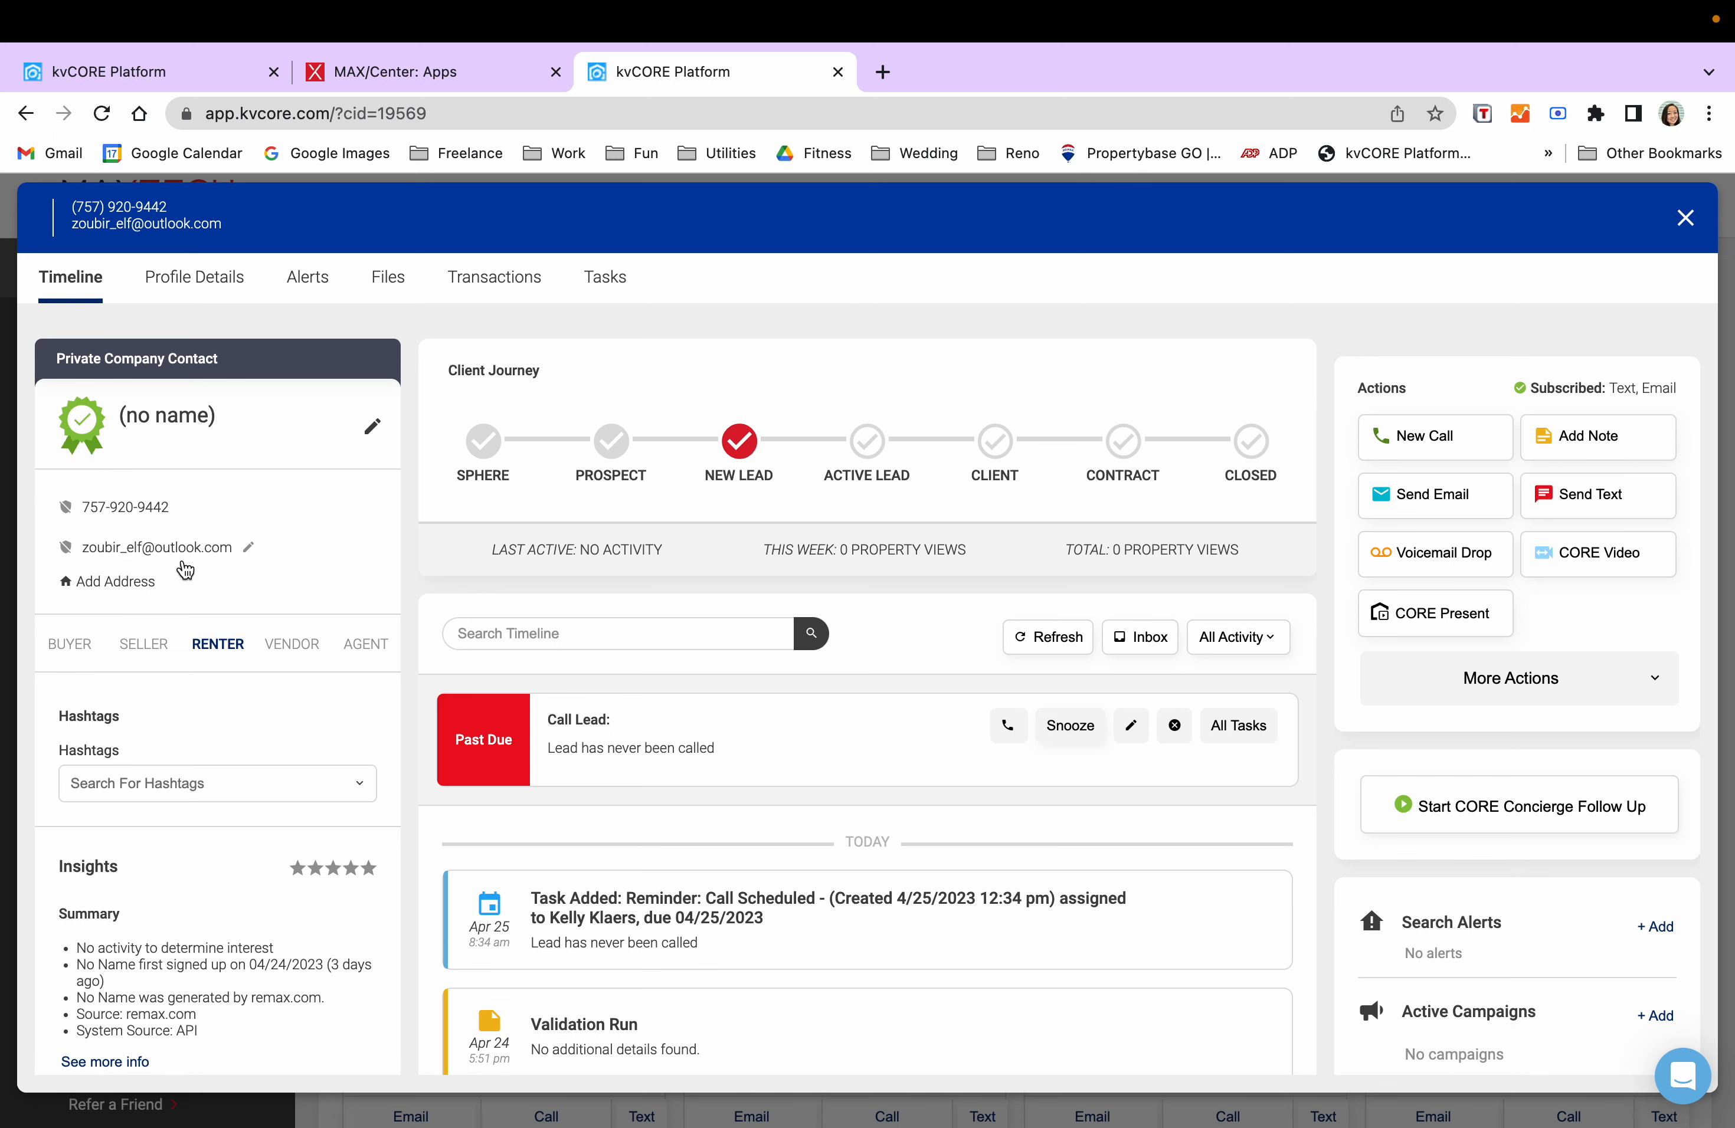
scroll(275, 638, "down", 7)
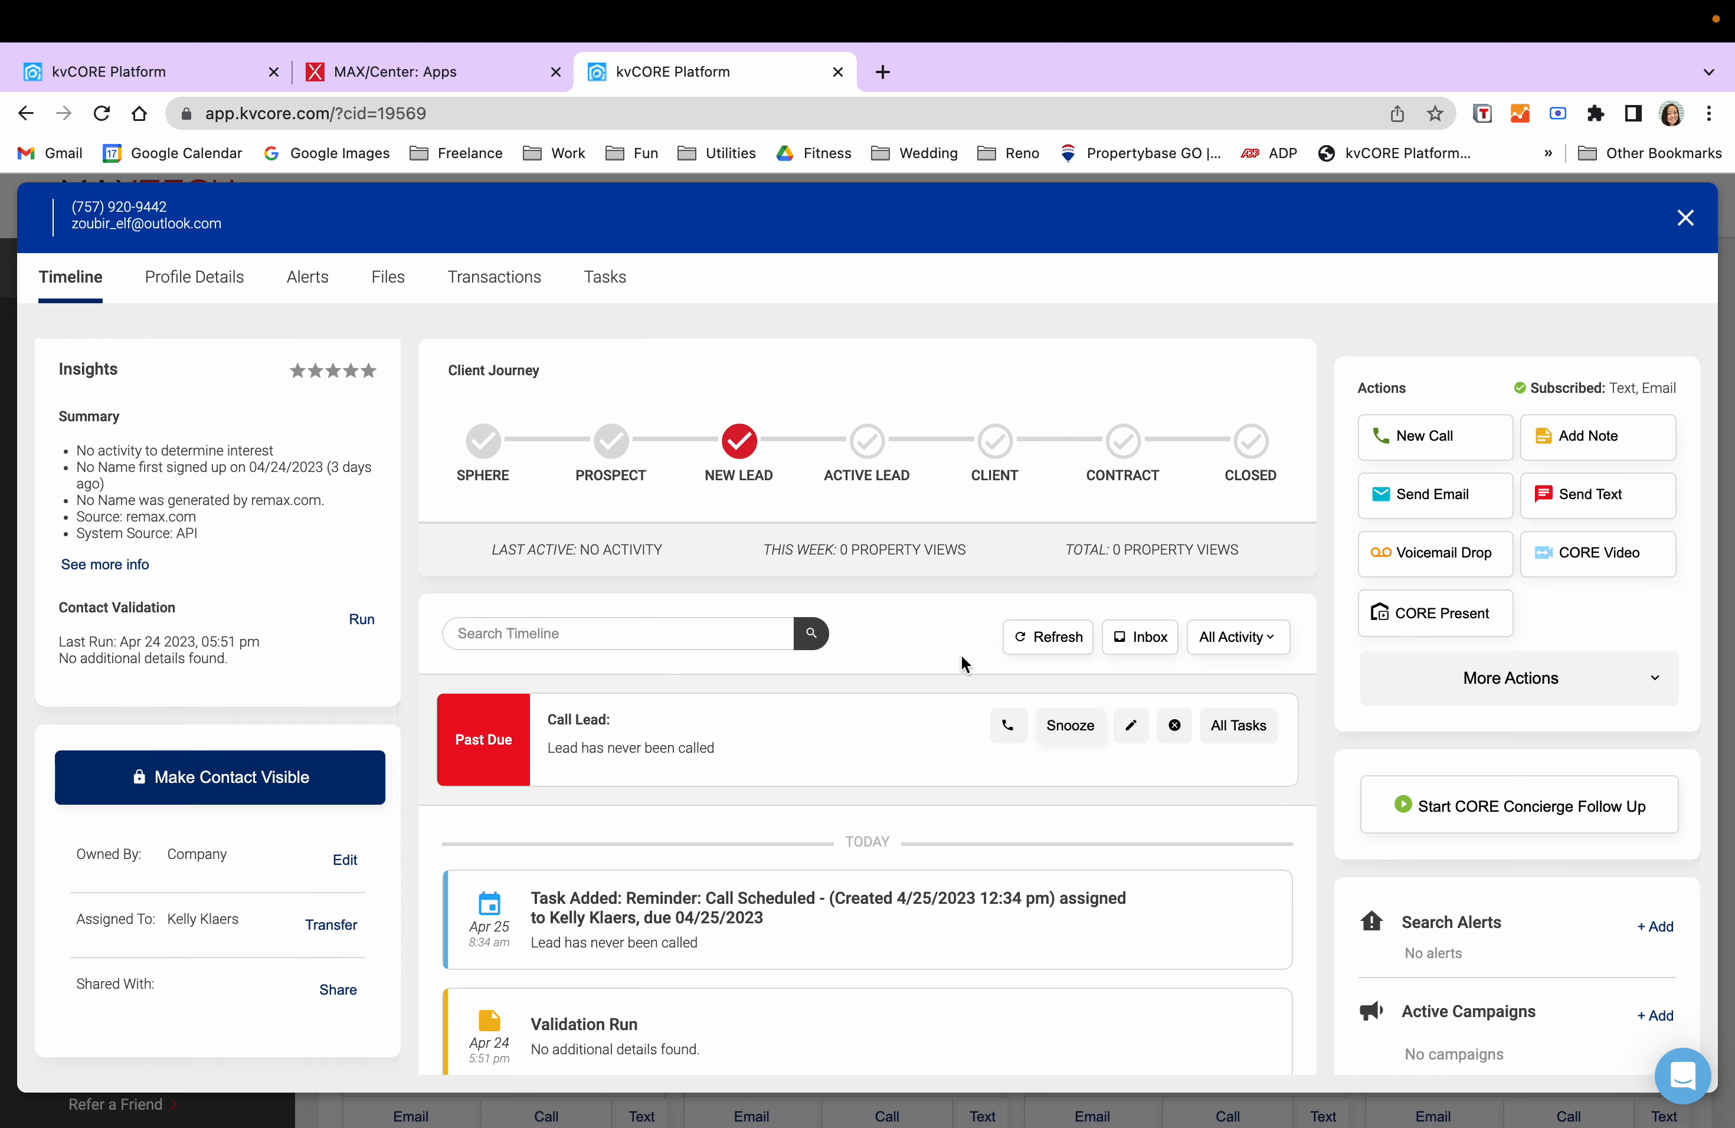
scroll(962, 664, "down", 6)
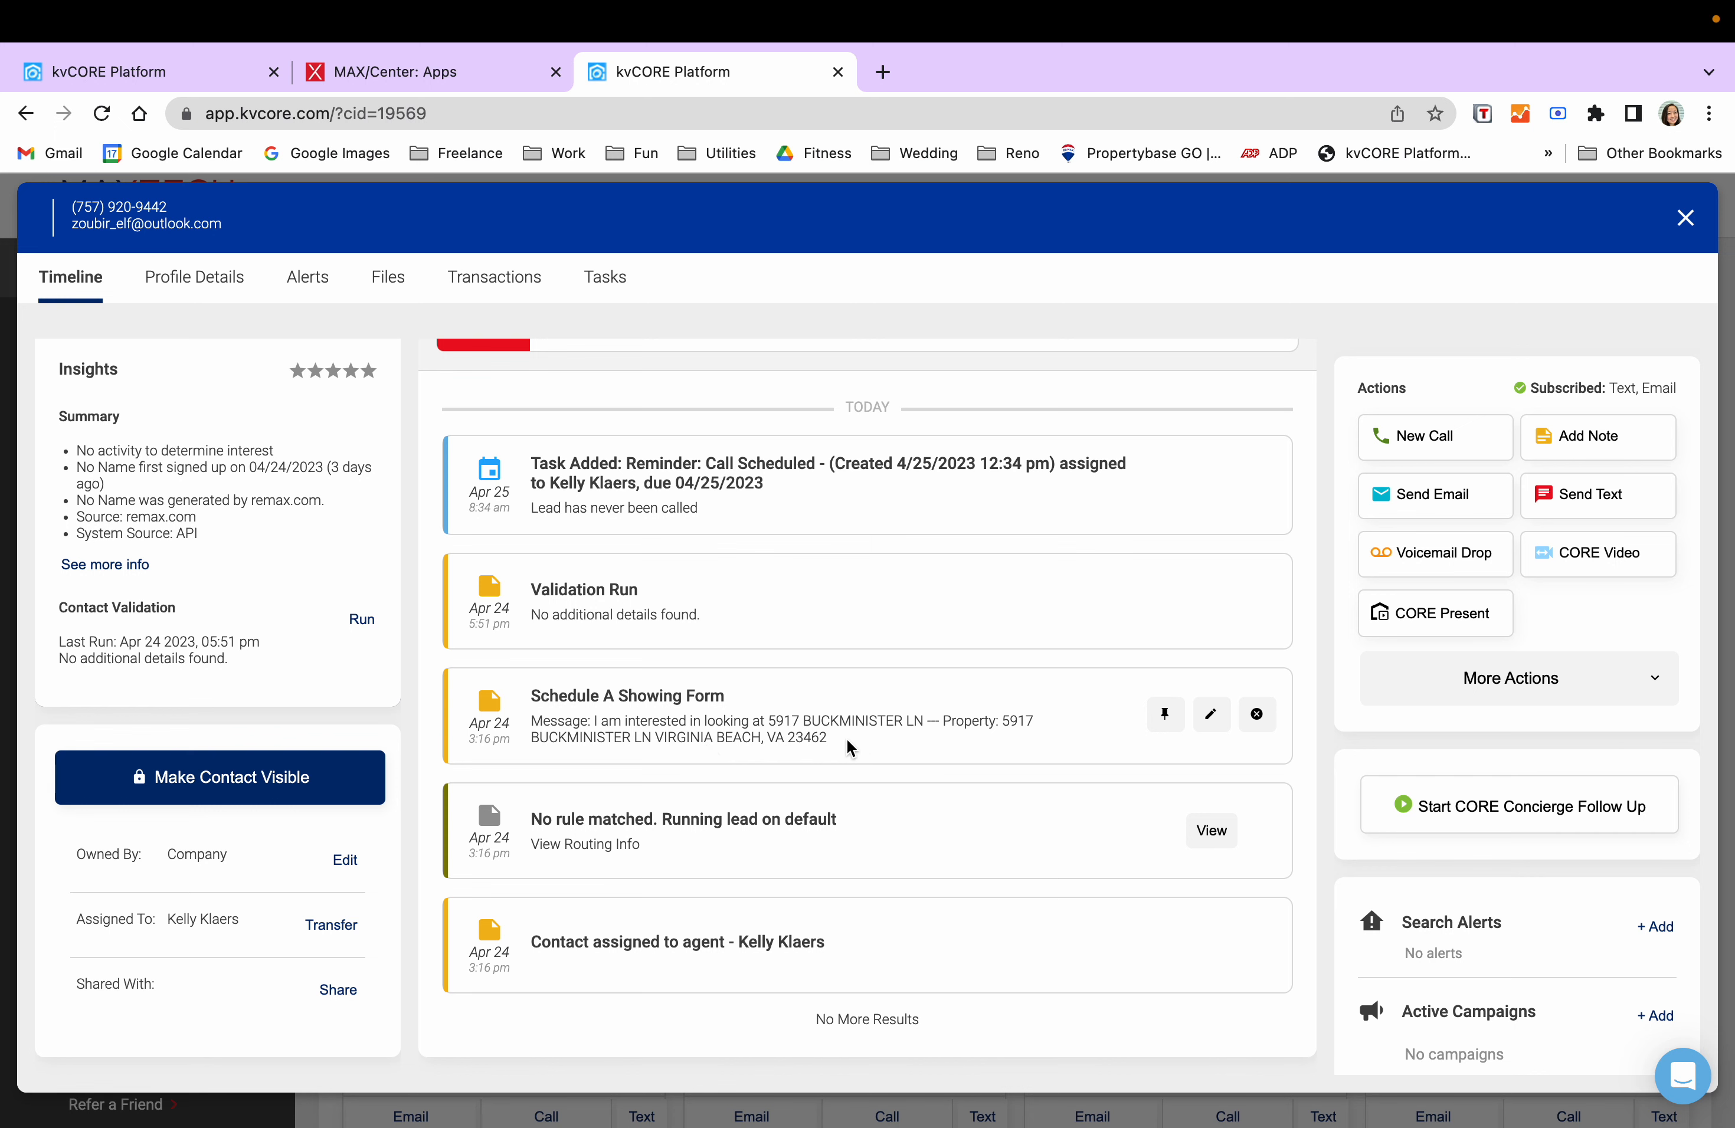
left_click_drag(848, 747, 1008, 728)
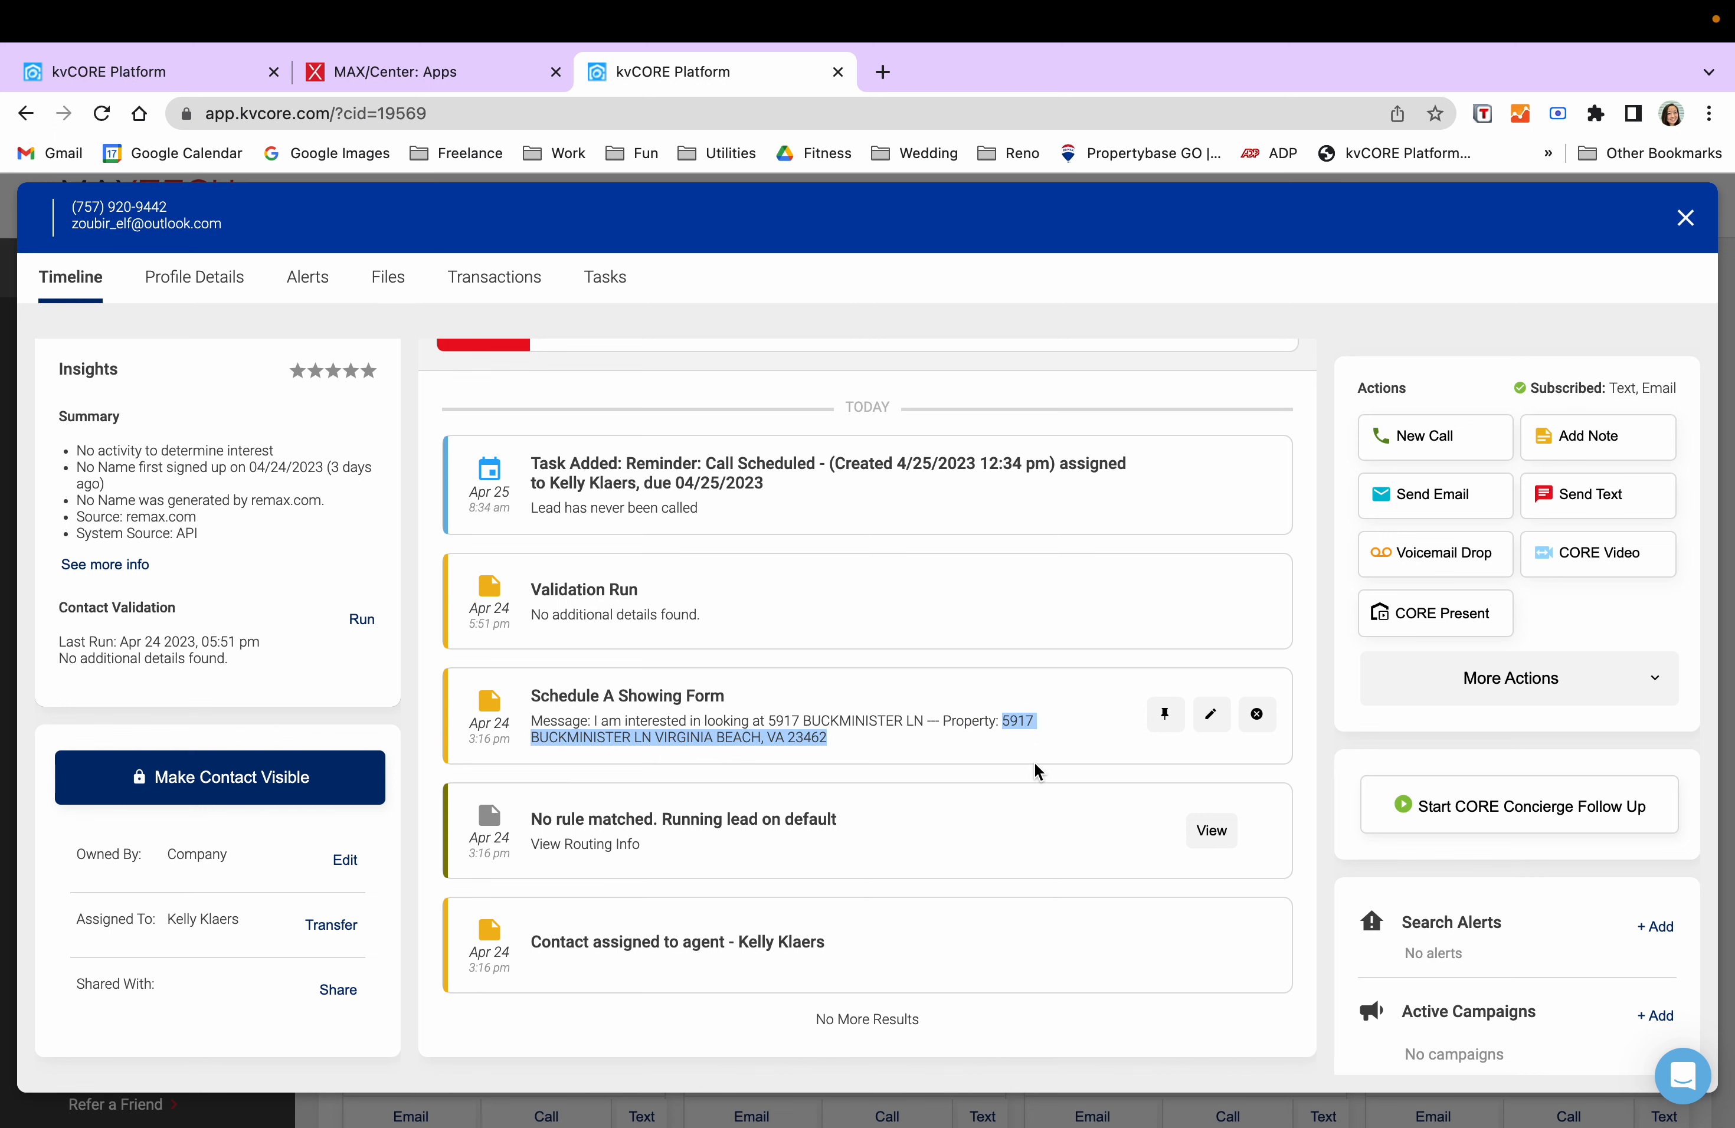
left_click(903, 745)
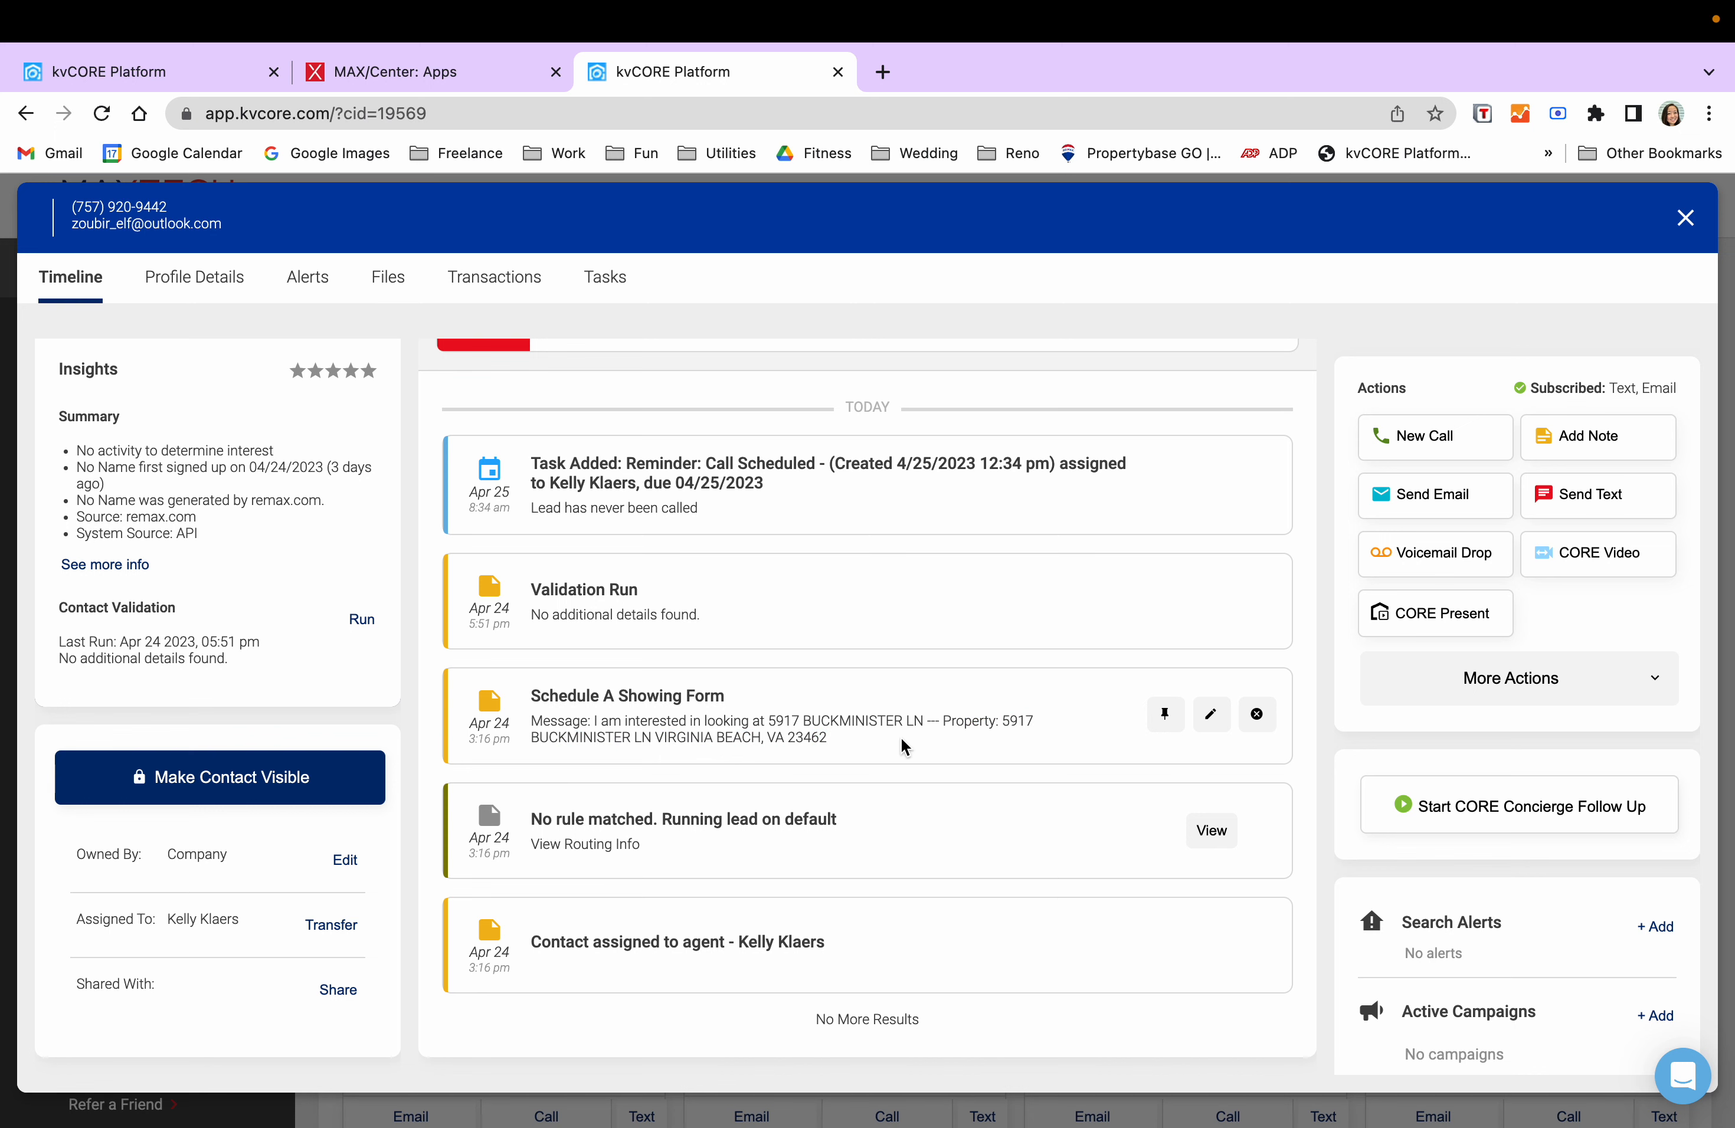
- Open remax.com in a new browser tab
key("super+t")
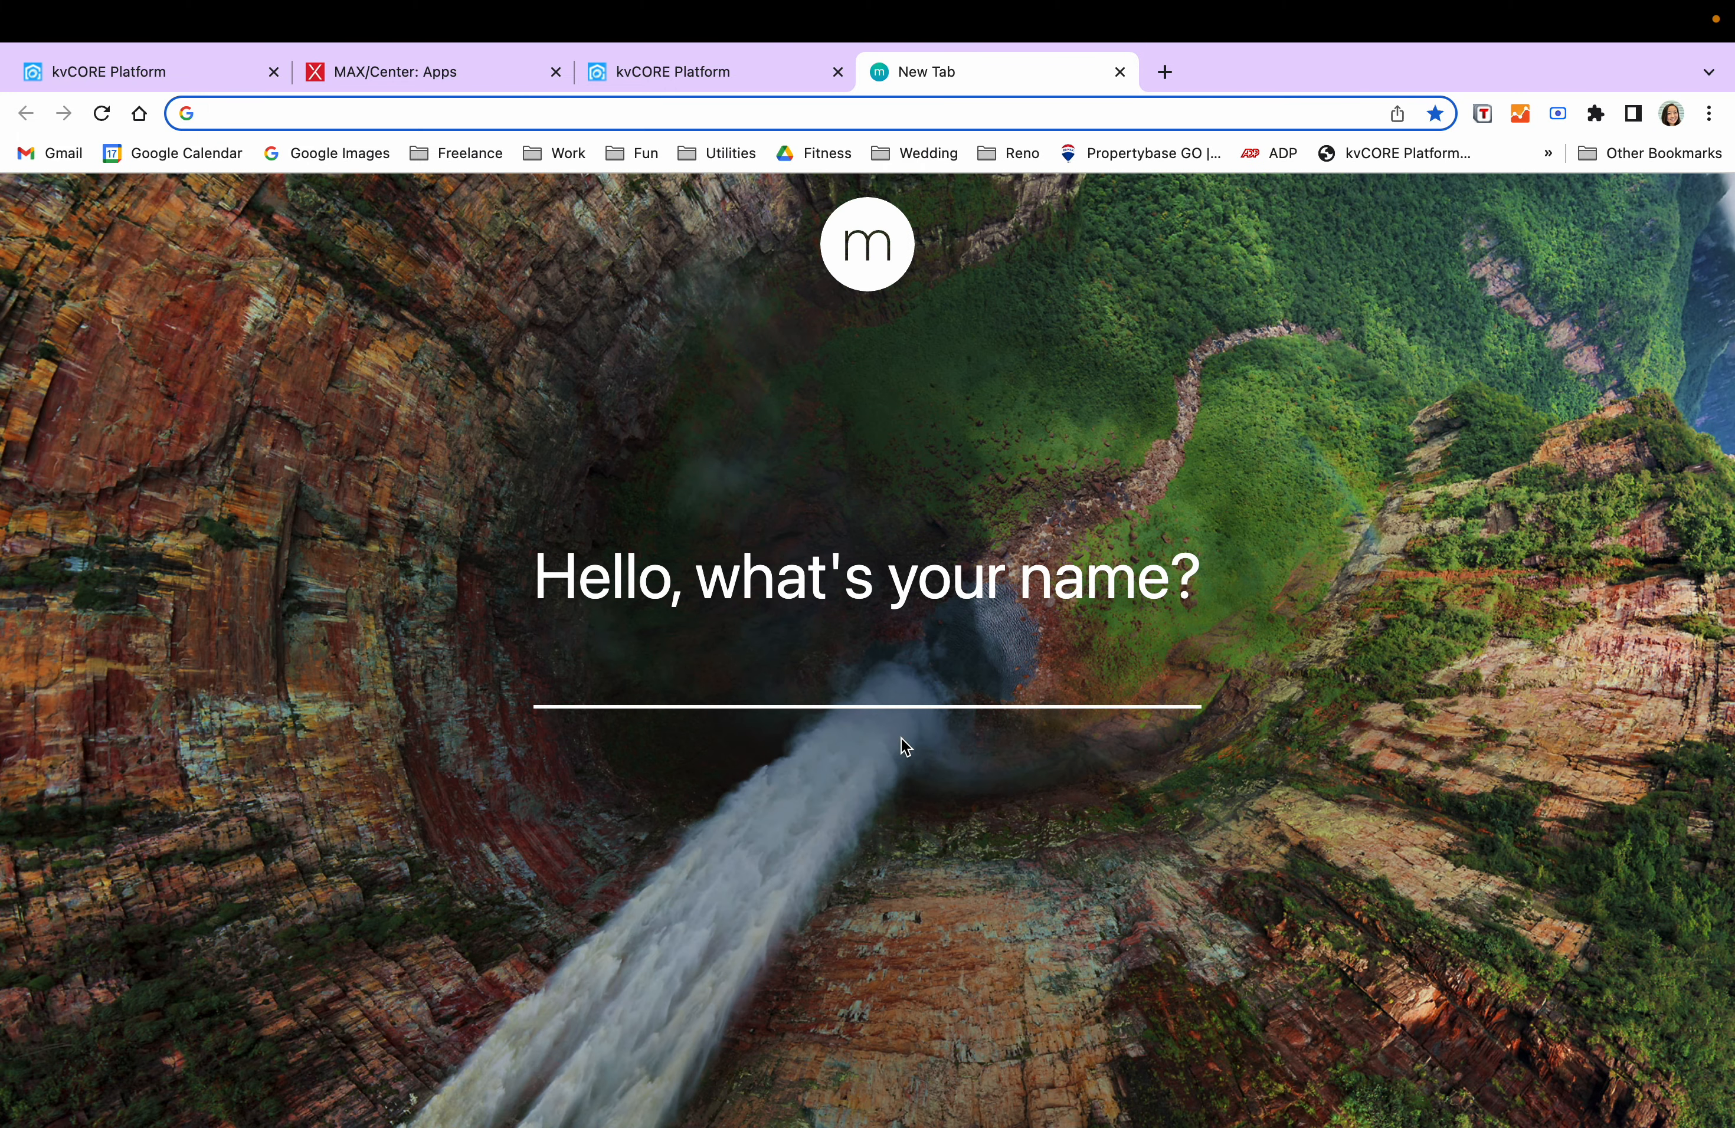
type("remax.com")
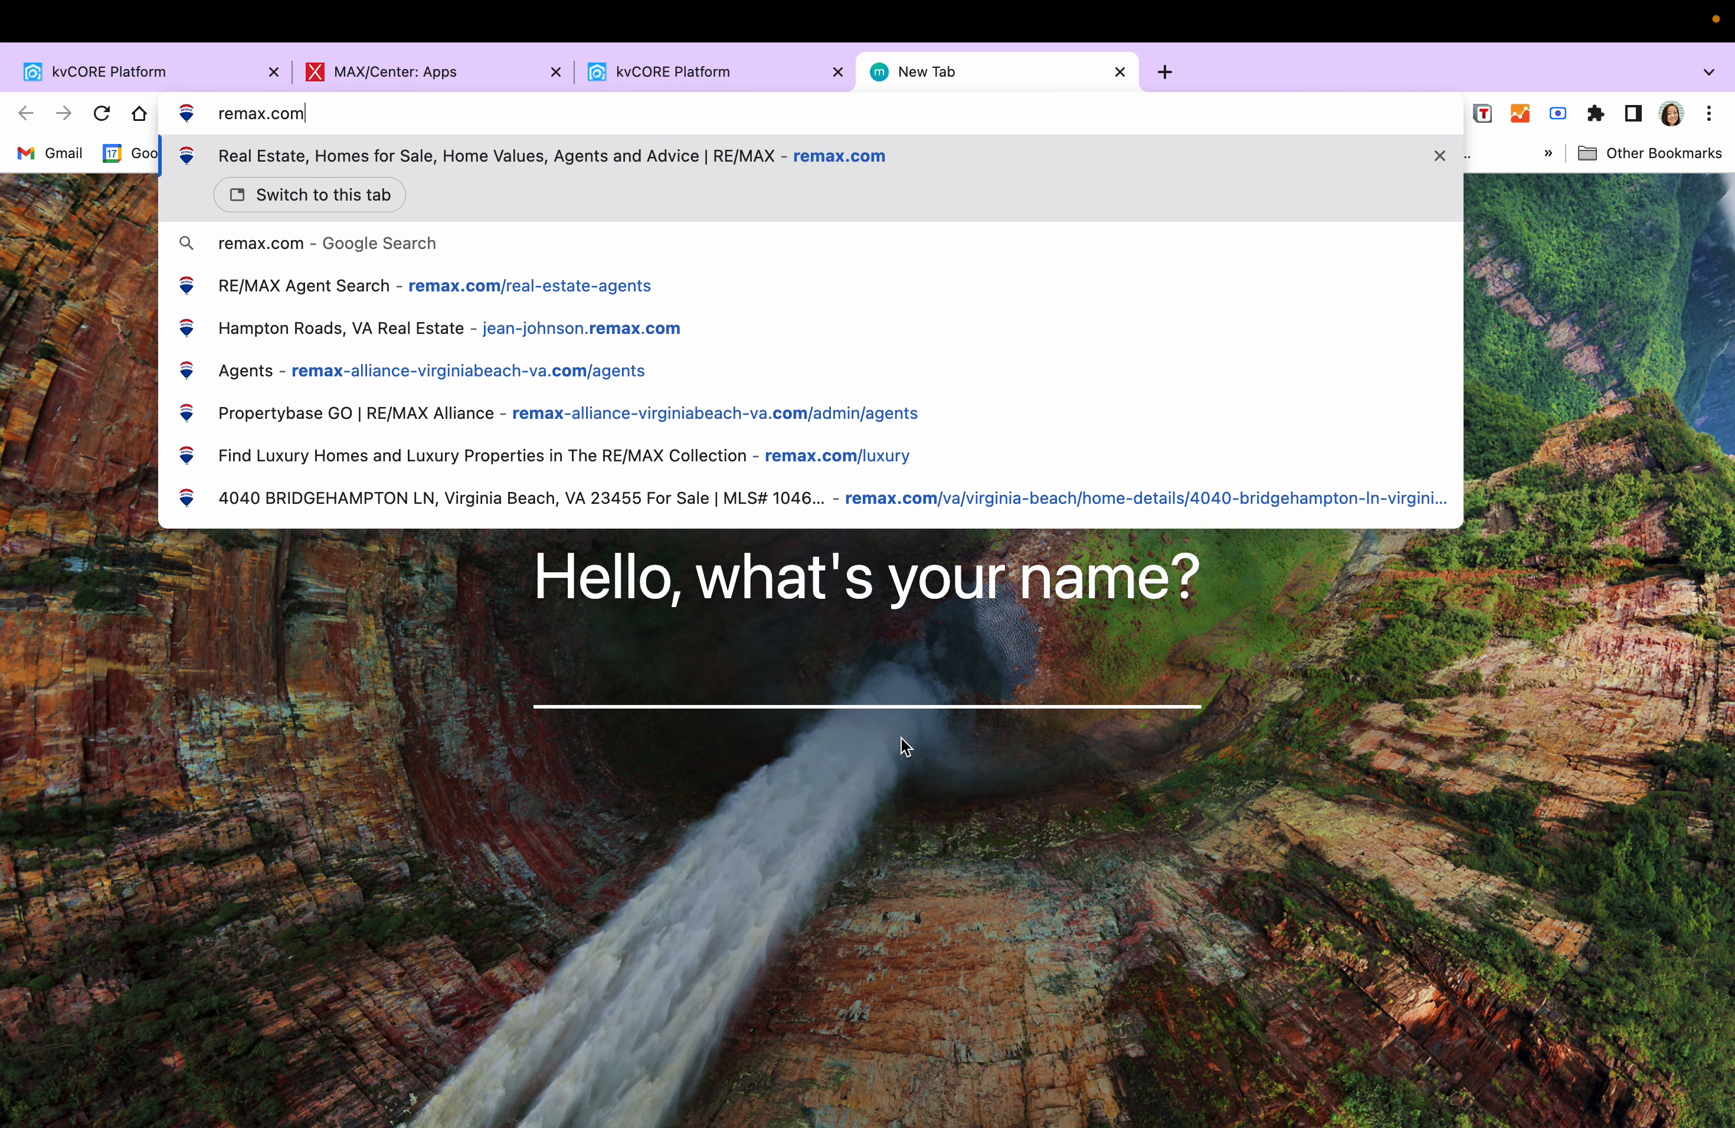
key("Return")
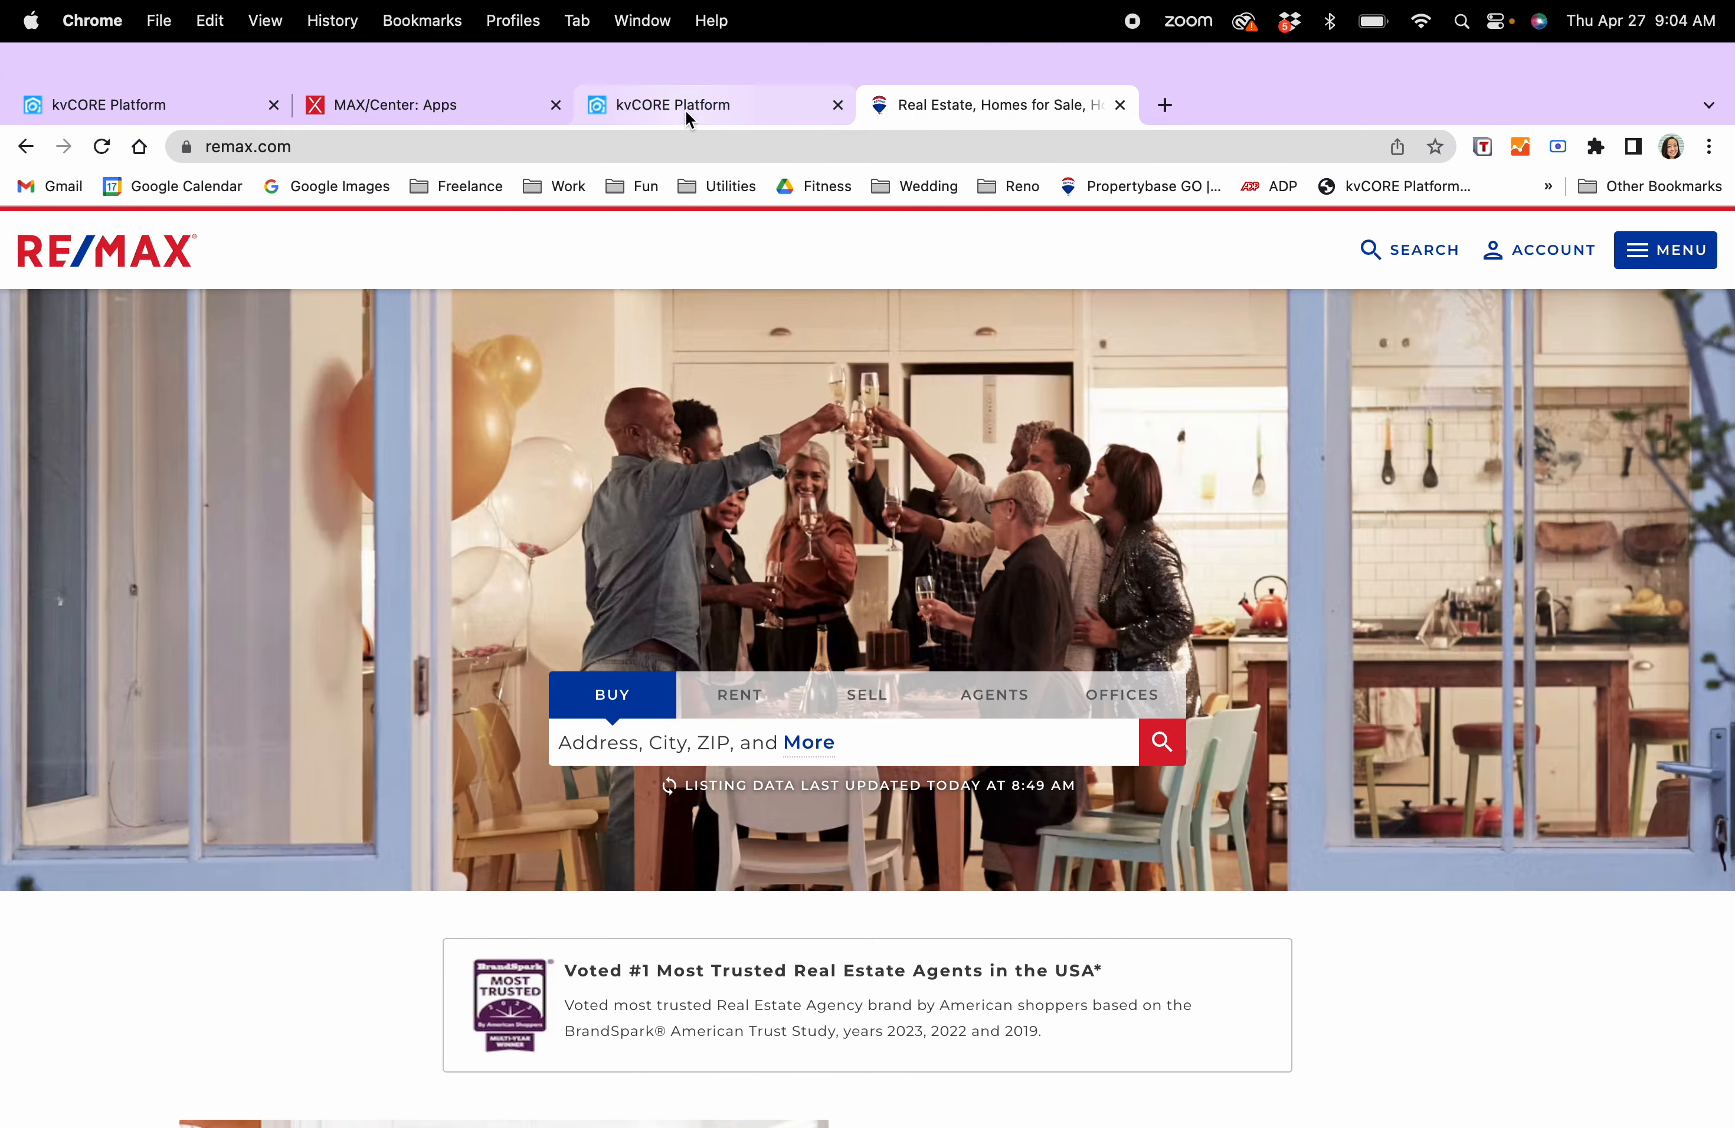
left_click(685, 107)
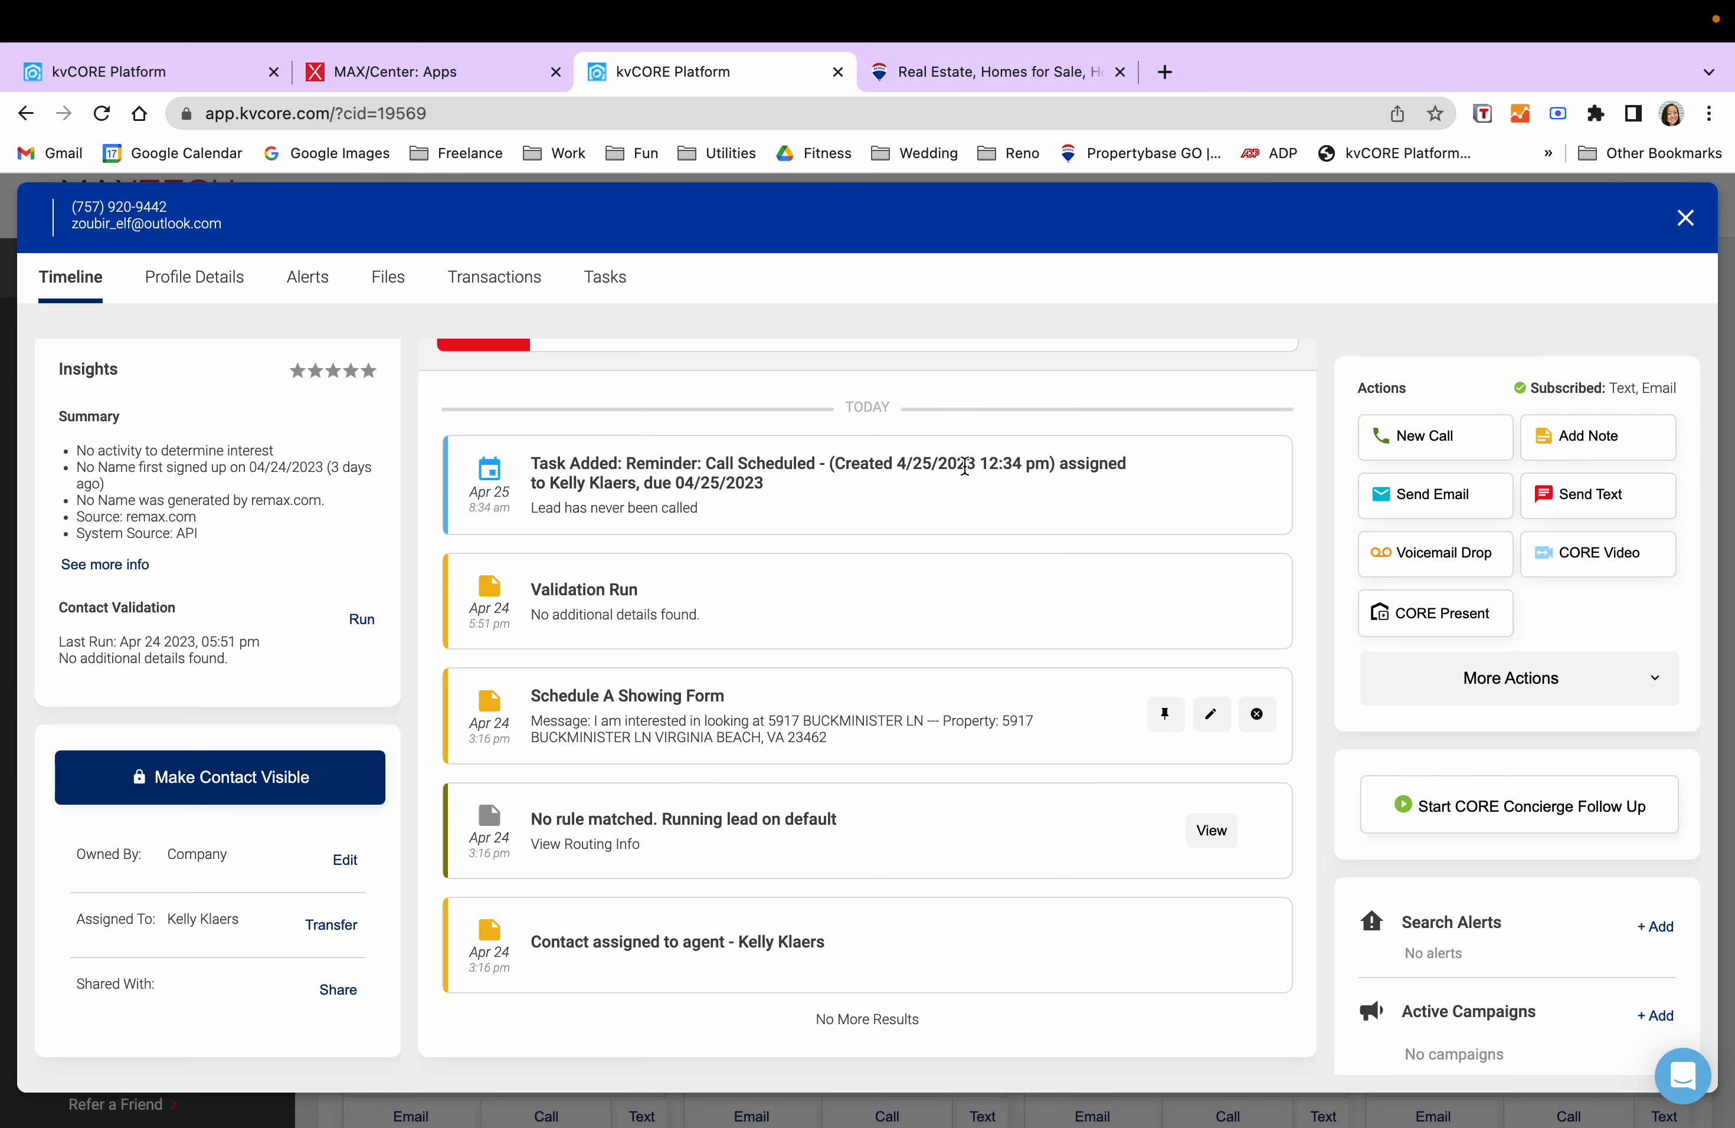
left_click(942, 72)
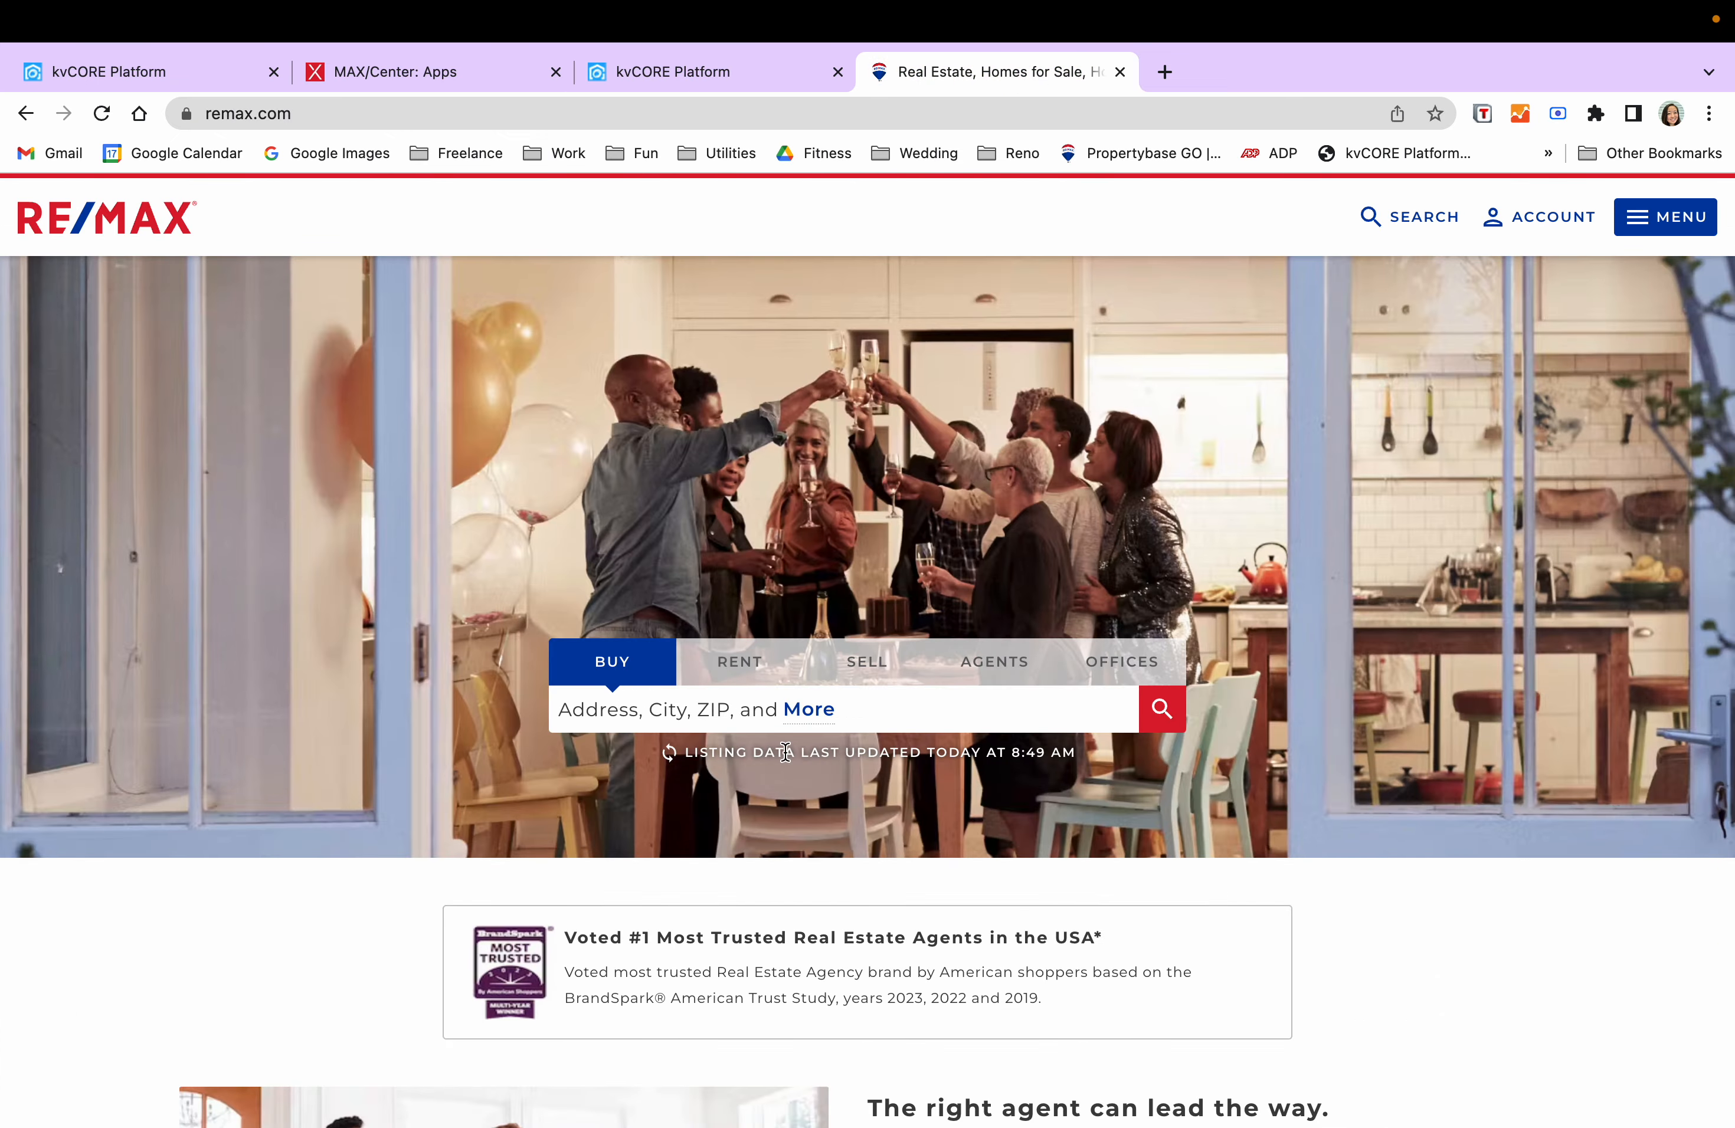
left_click(956, 720)
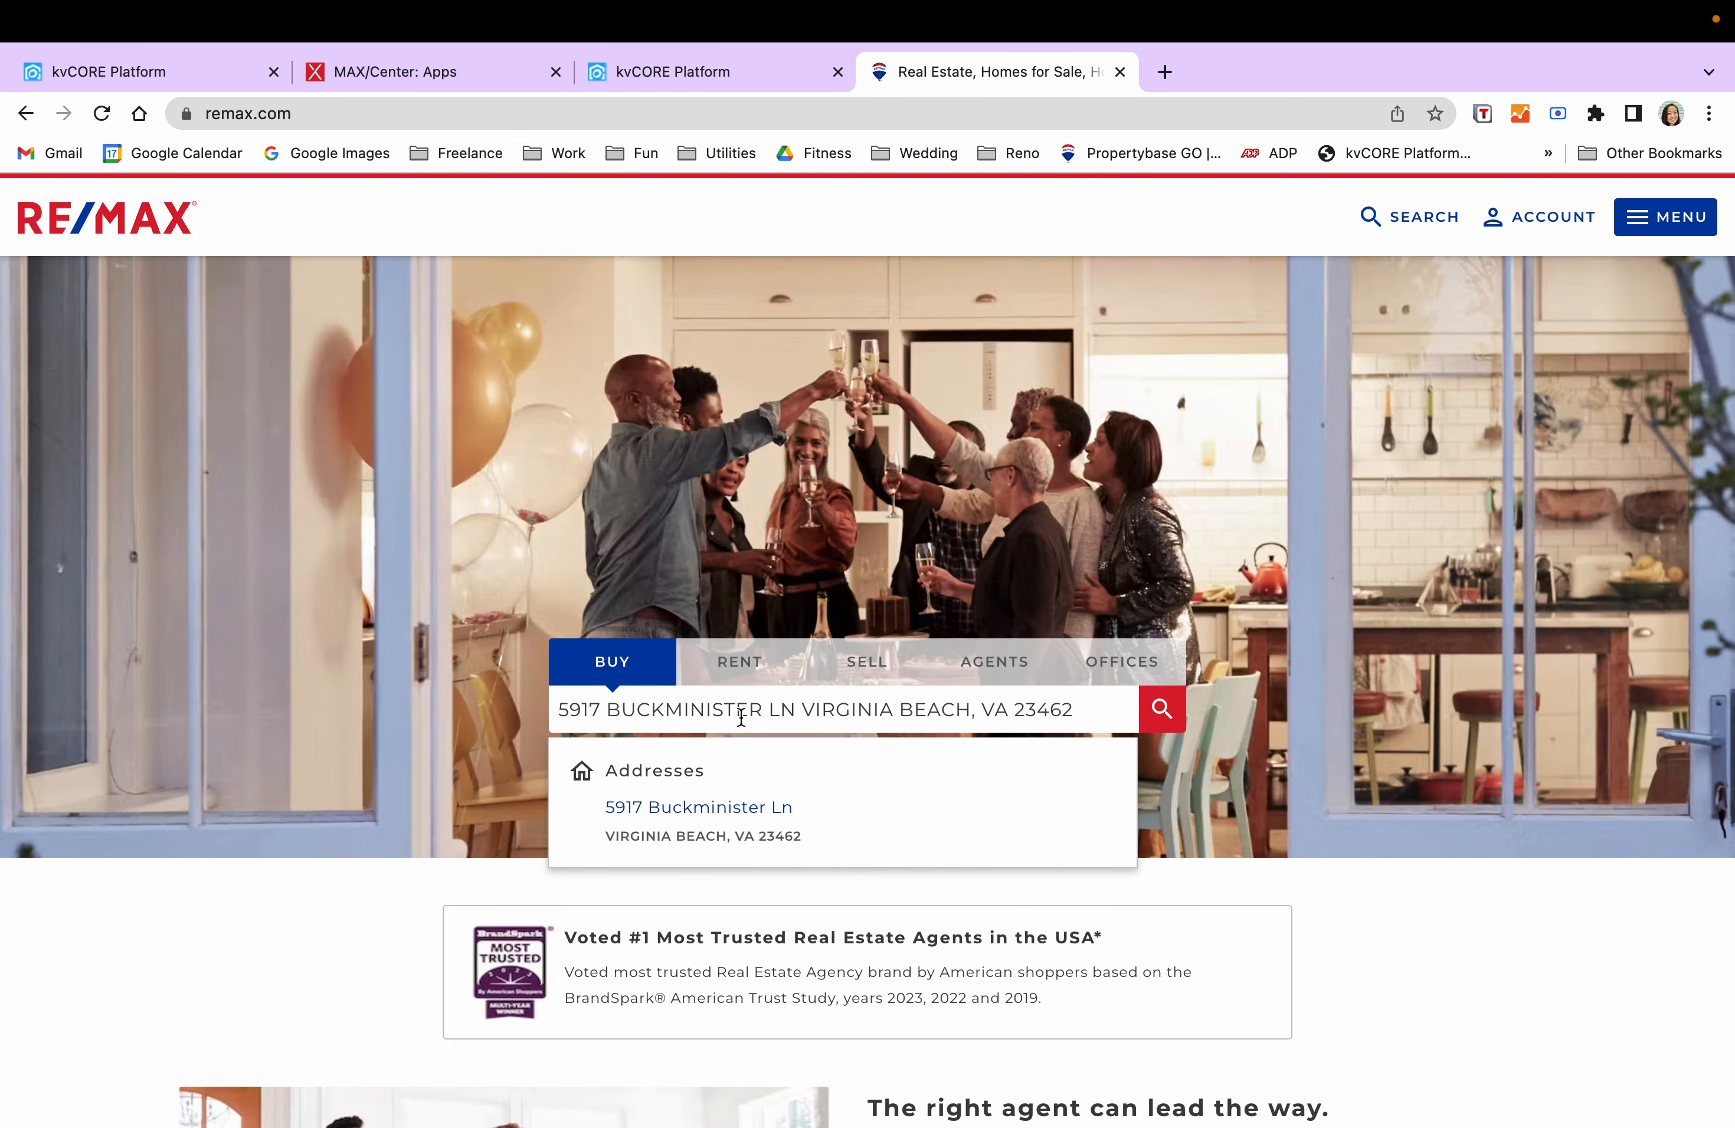
left_click(718, 814)
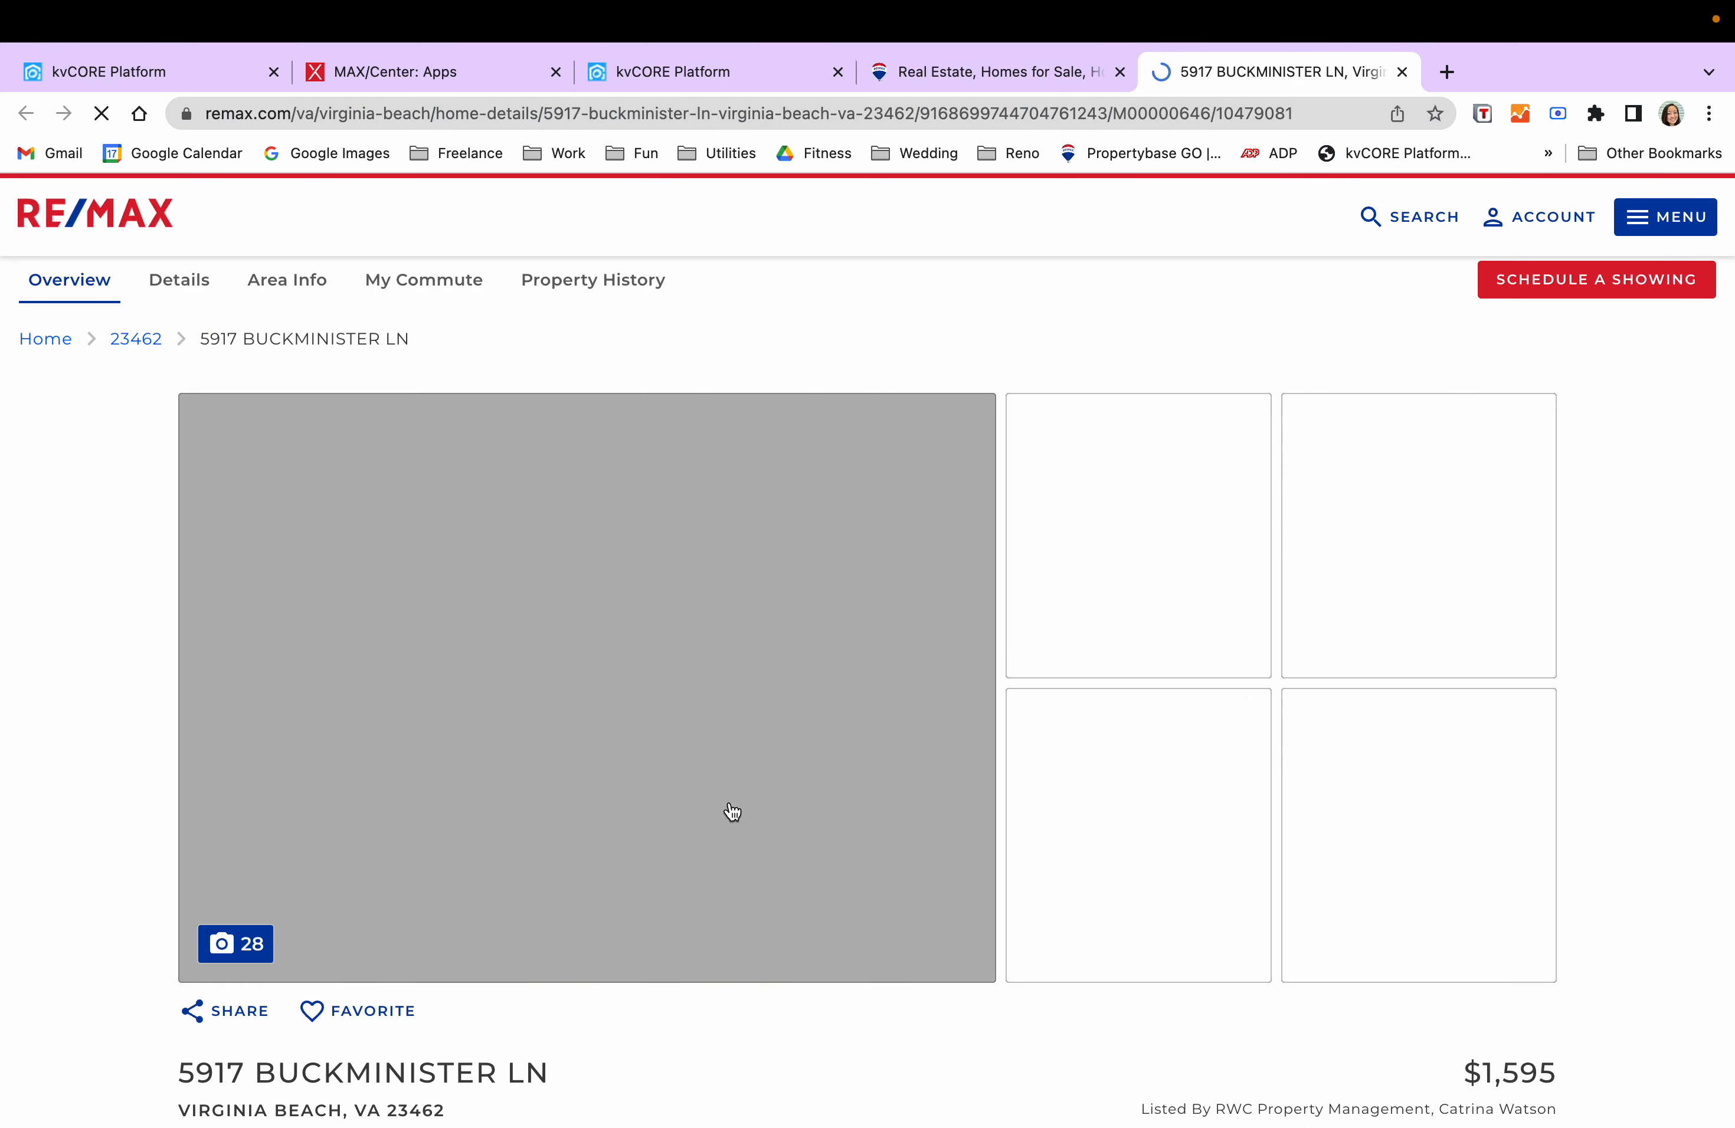
scroll(1214, 780, "down", 1)
scroll(1217, 788, "down", 2)
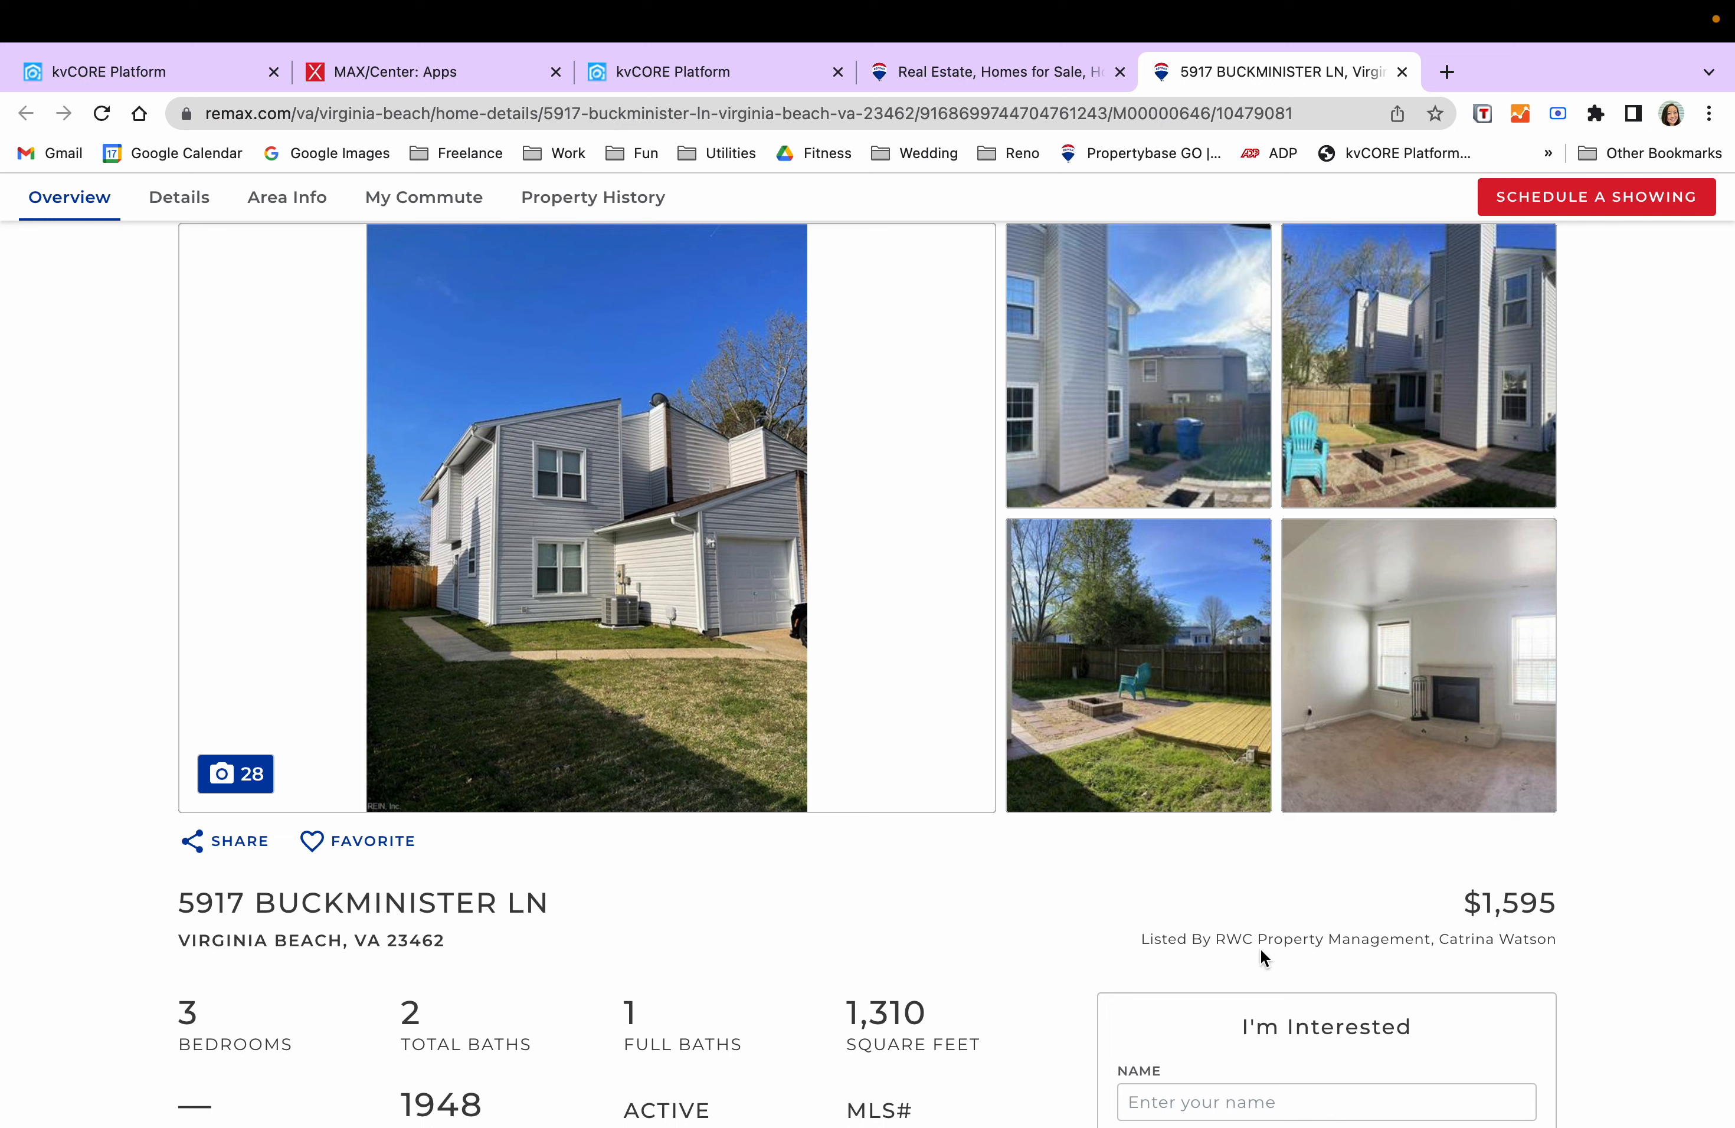
scroll(938, 883, "up", 3)
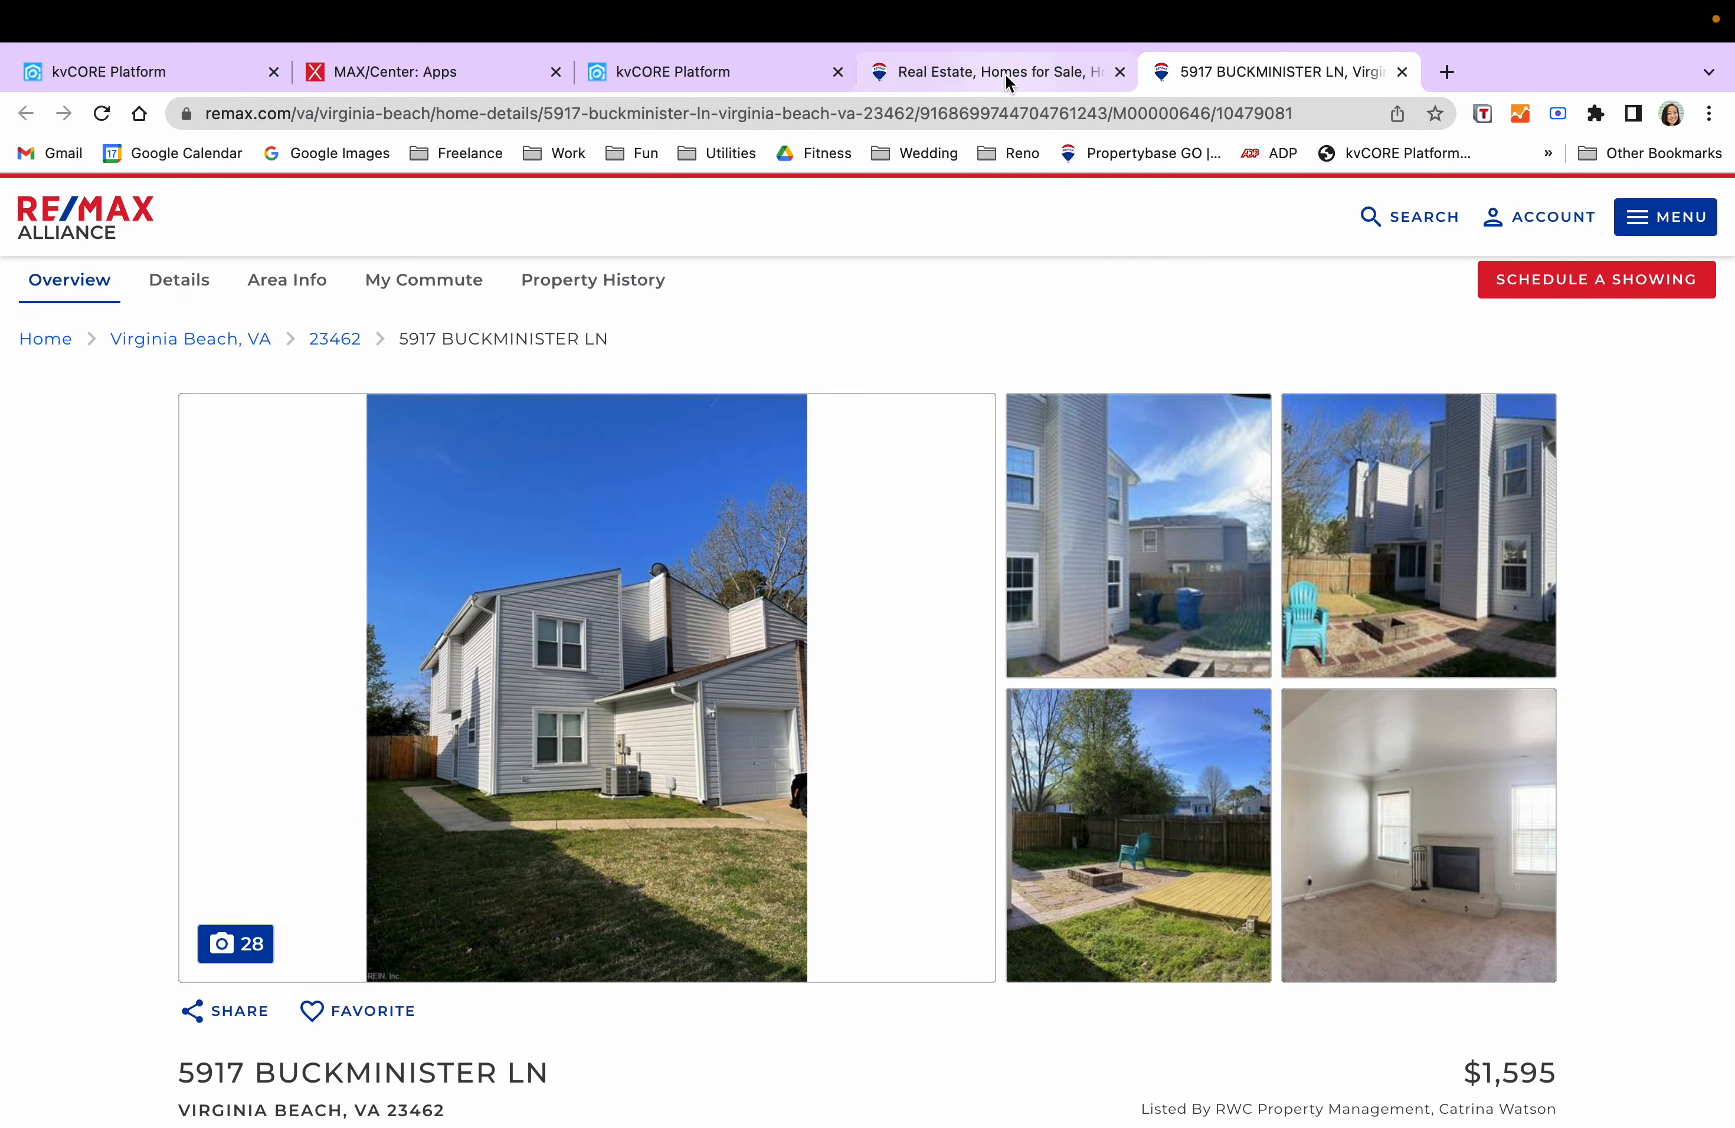
left_click(1004, 69)
- Return to the remax.com lead's record and scroll its timeline up to the Client Journey stages
left_click(712, 73)
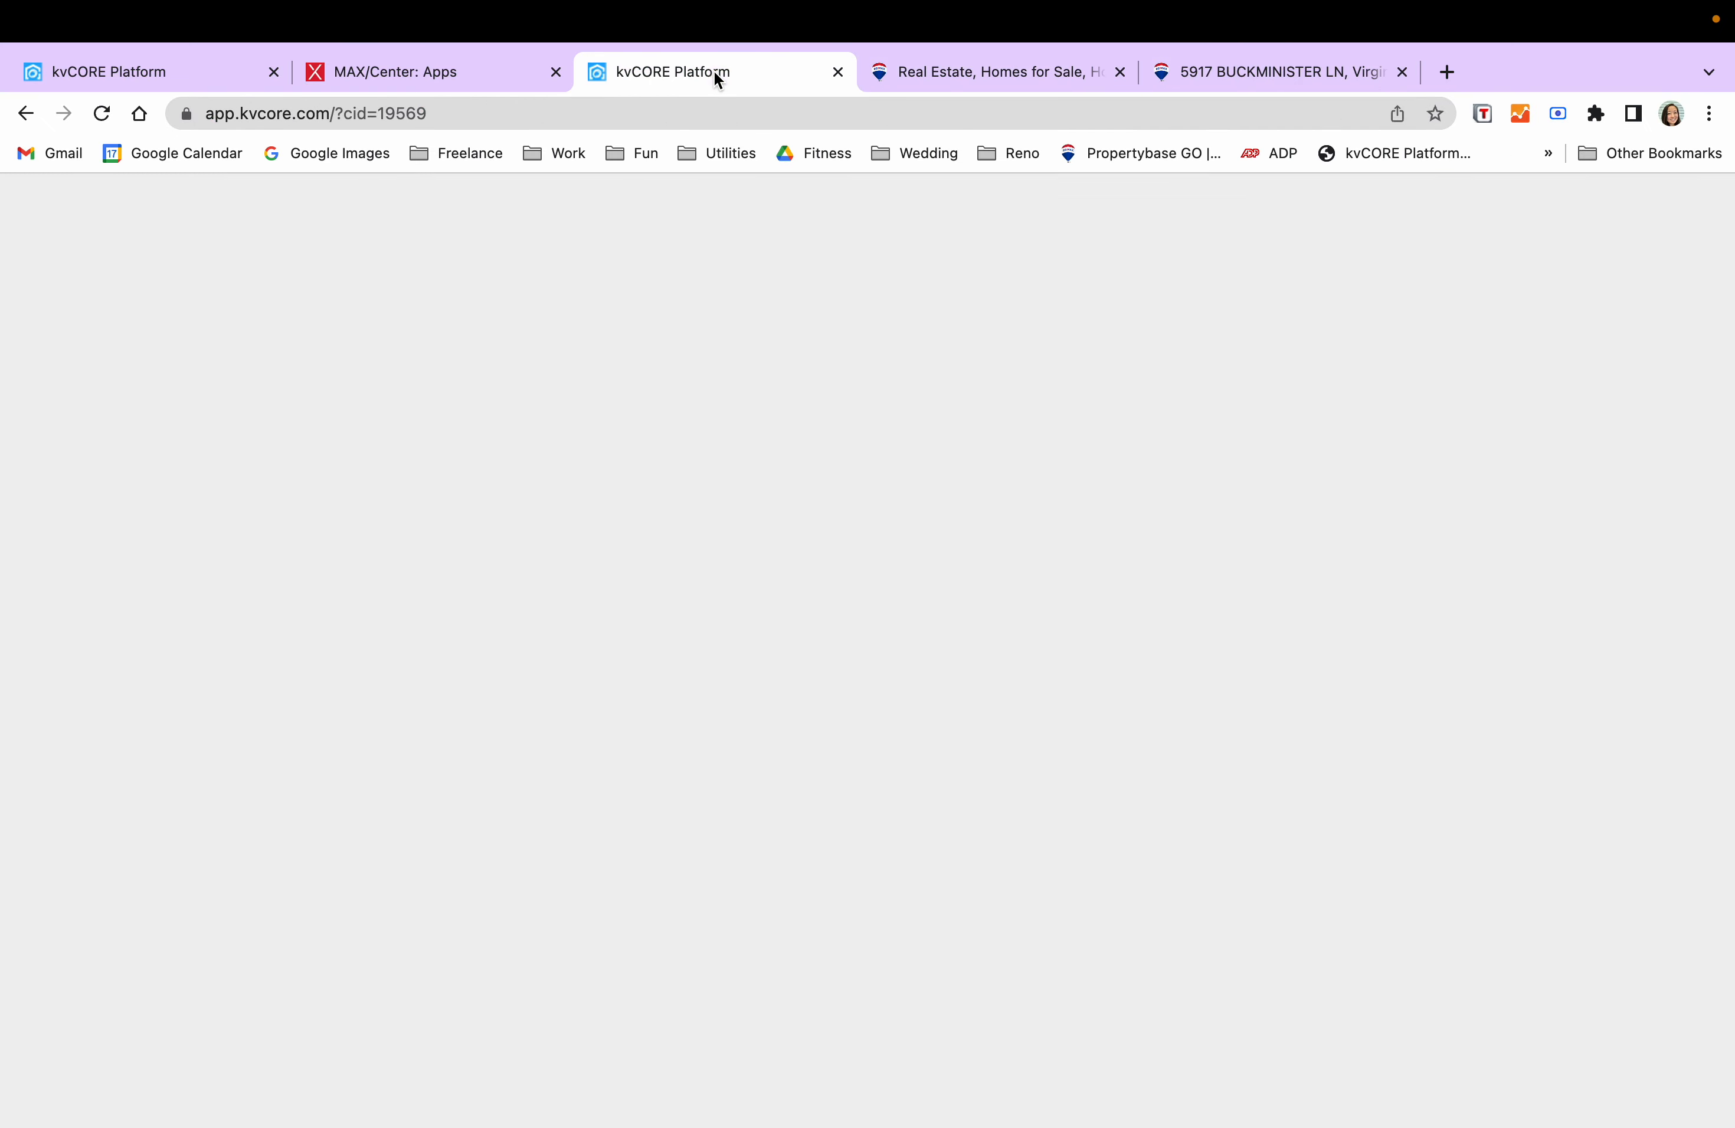
scroll(977, 762, "up", 3)
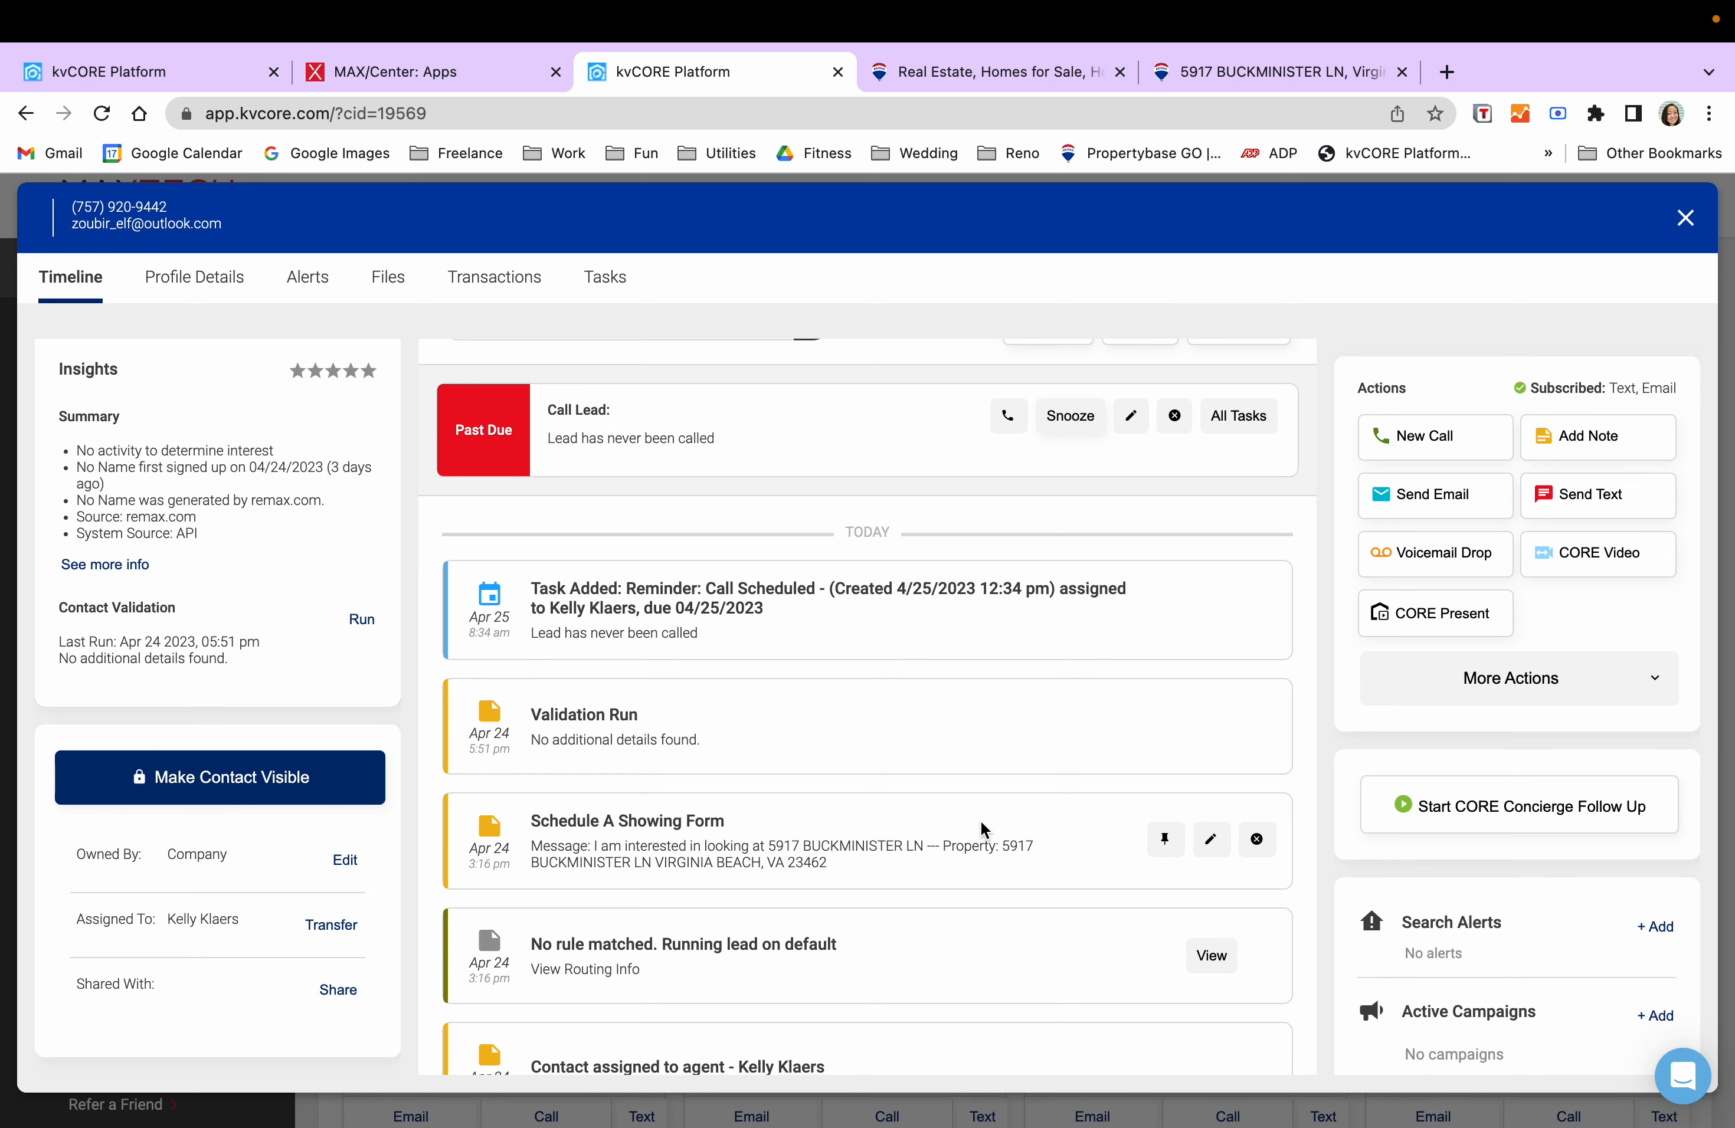
scroll(984, 829, "up", 2)
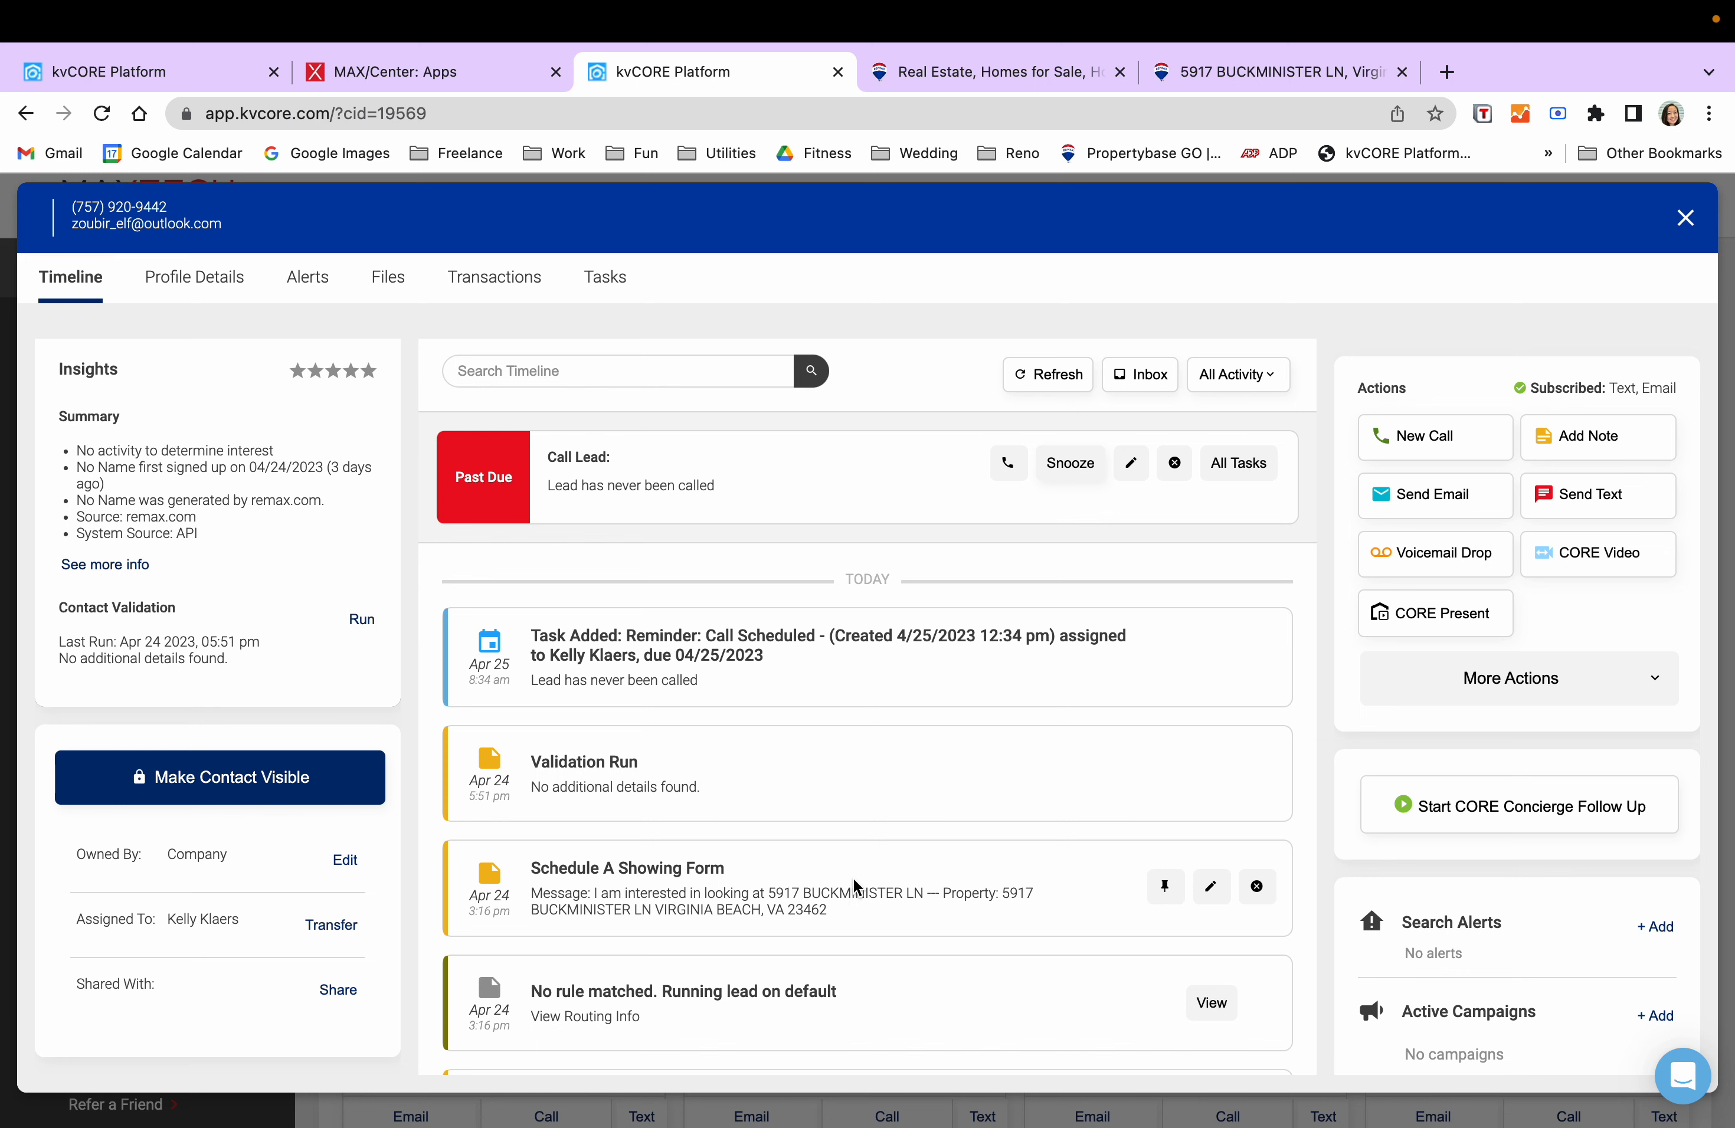
scroll(871, 872, "up", 4)
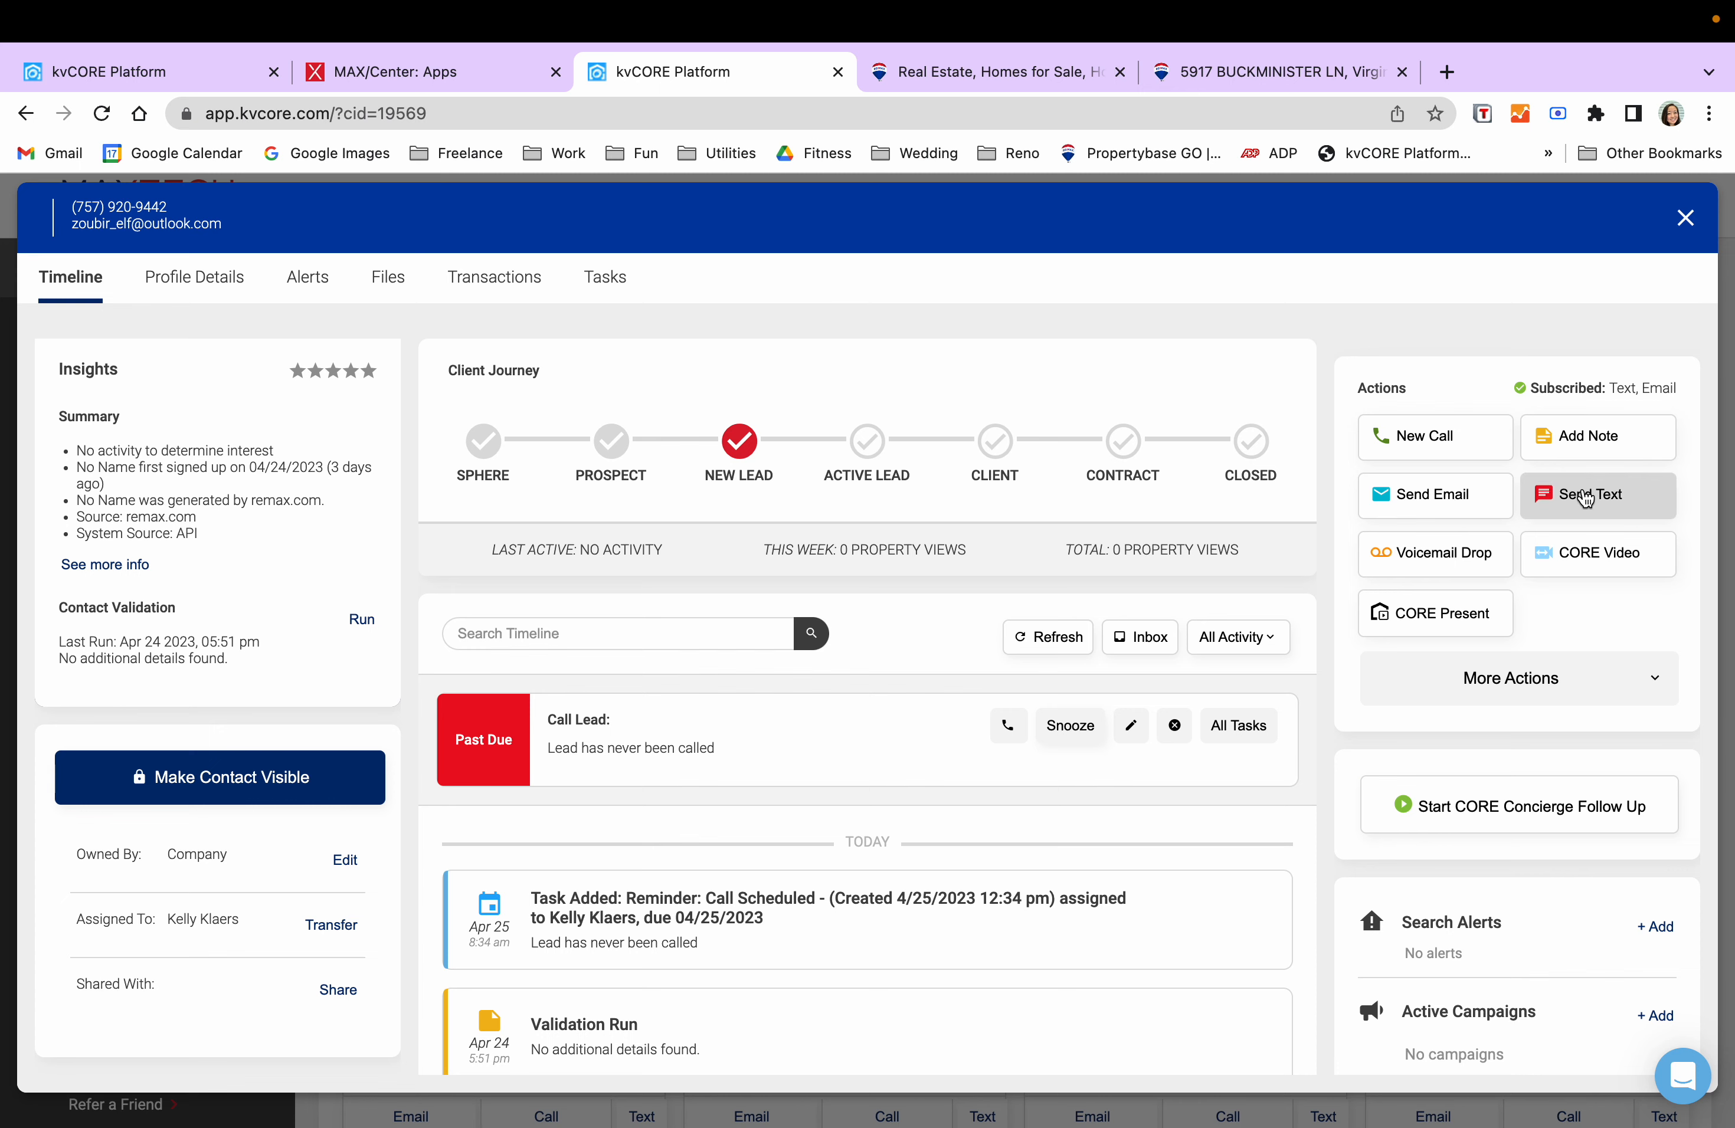
- Text the lead asking what she's looking for so you can direct her to the right properties
left_click(1601, 498)
left_click(558, 641)
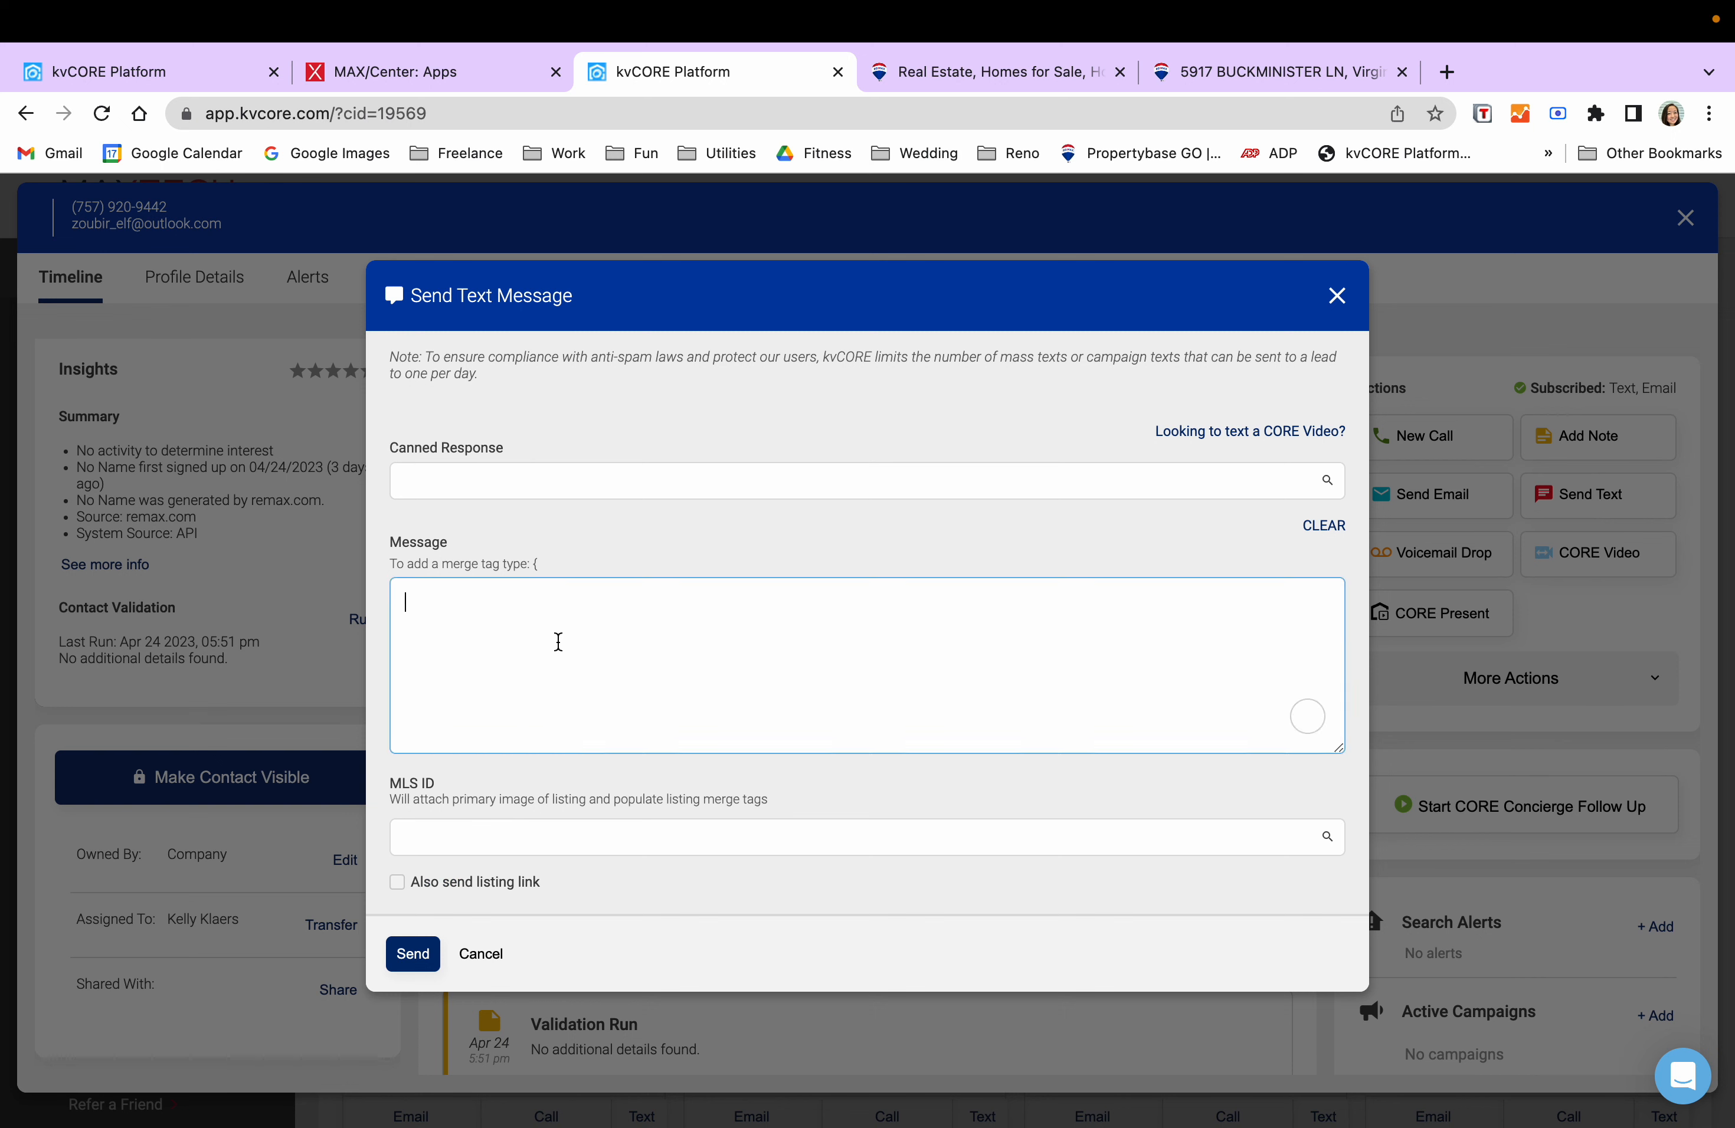
type("Hi there! I see that")
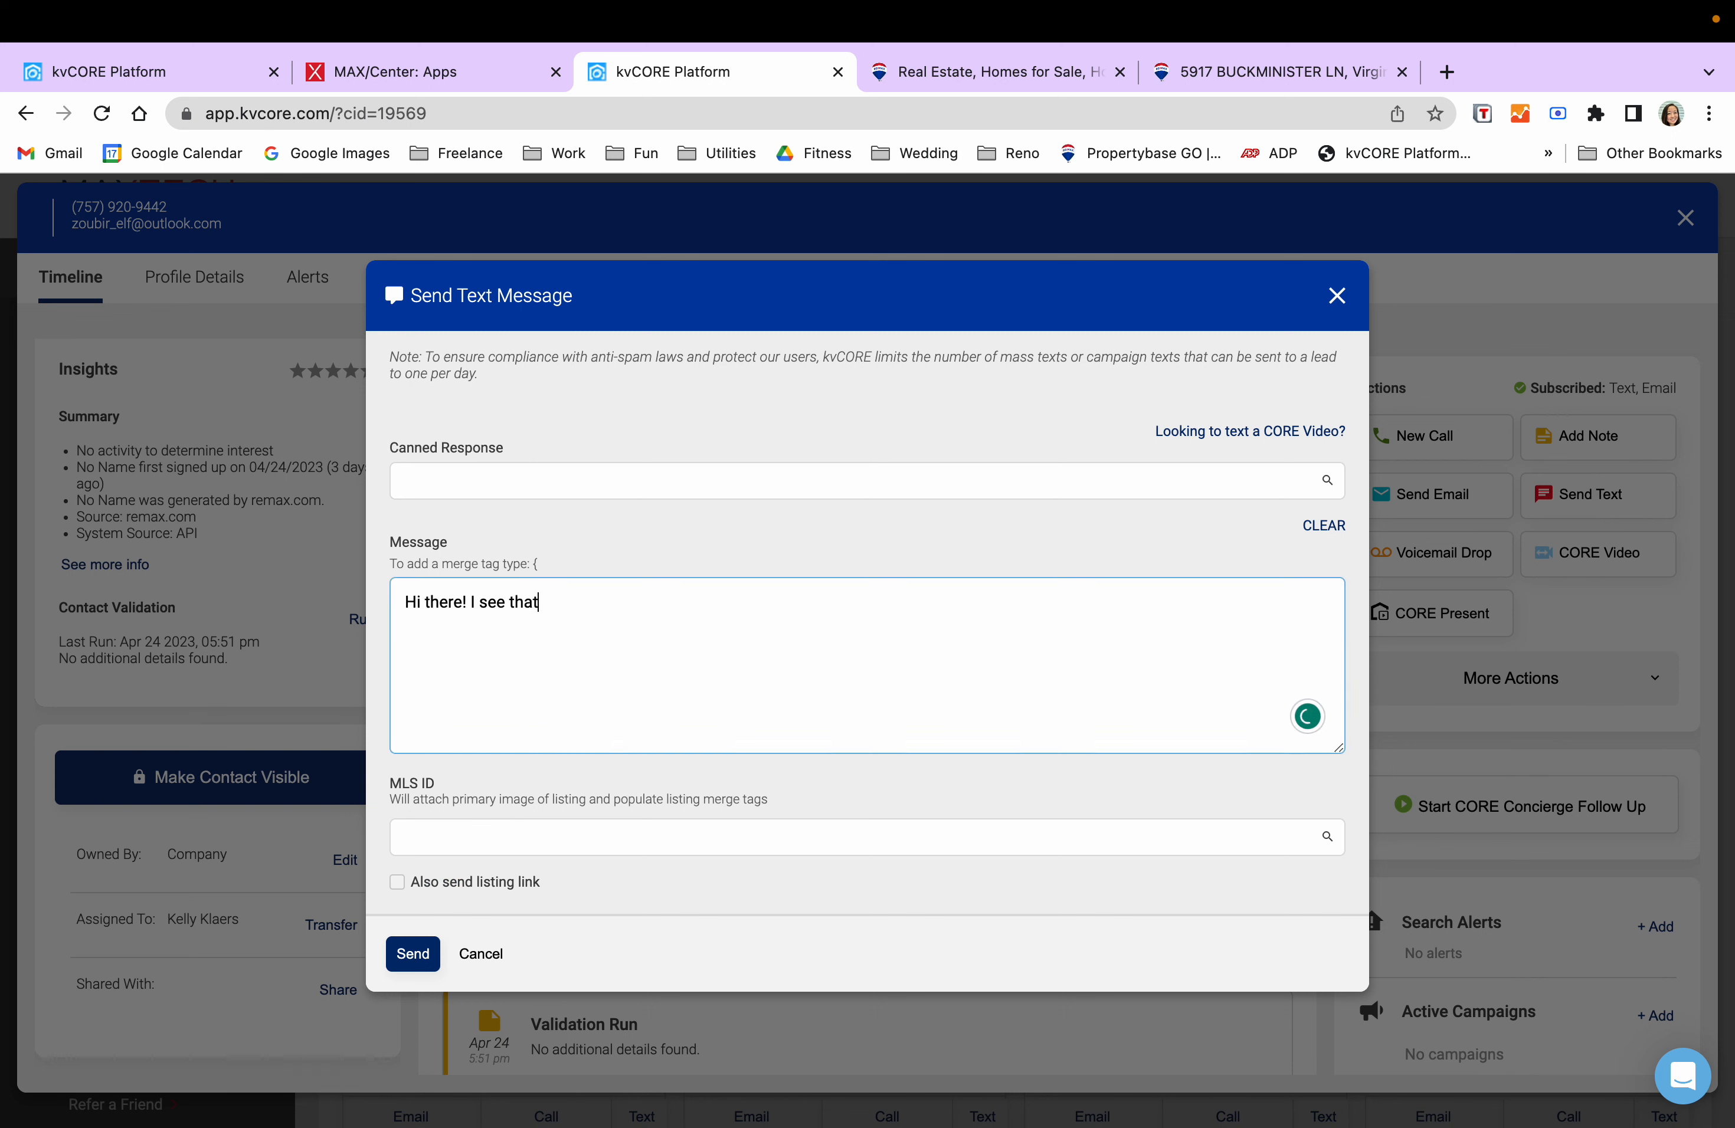
type(" you were looking for properties")
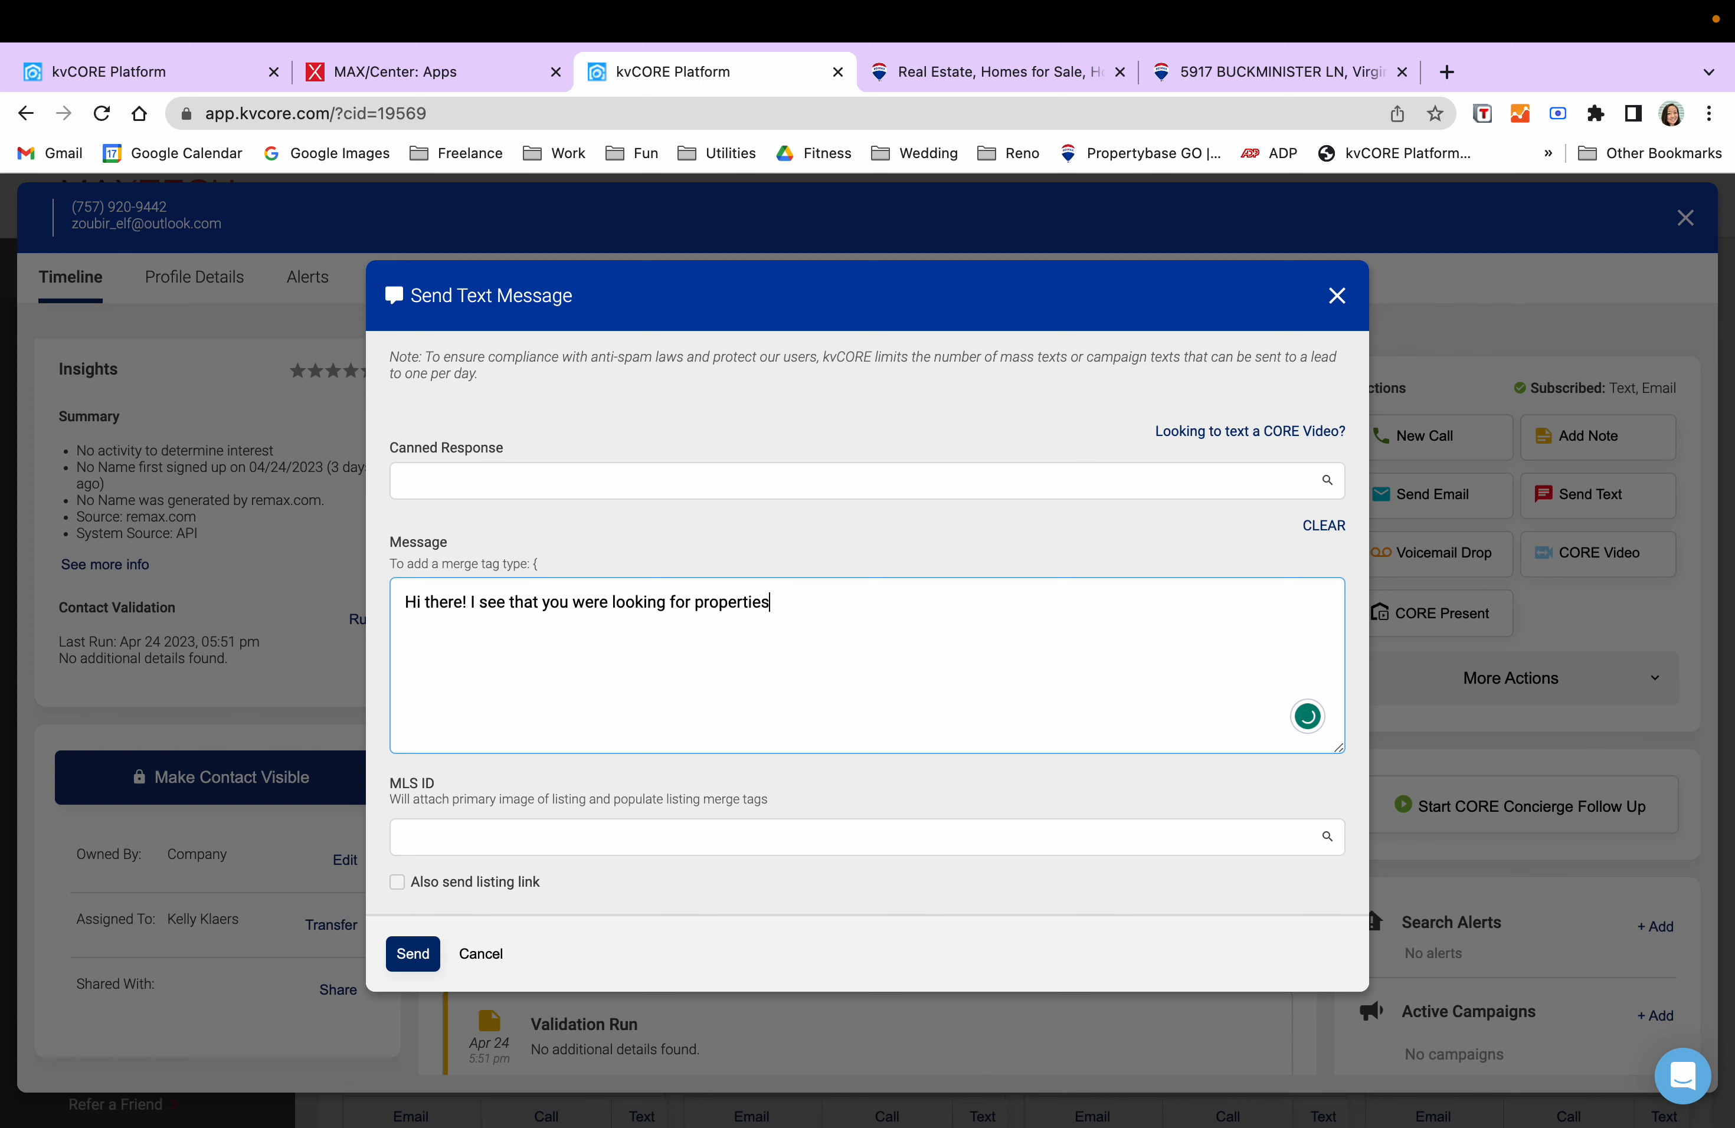
type(" on RE/MAX's site r")
type("ecently,")
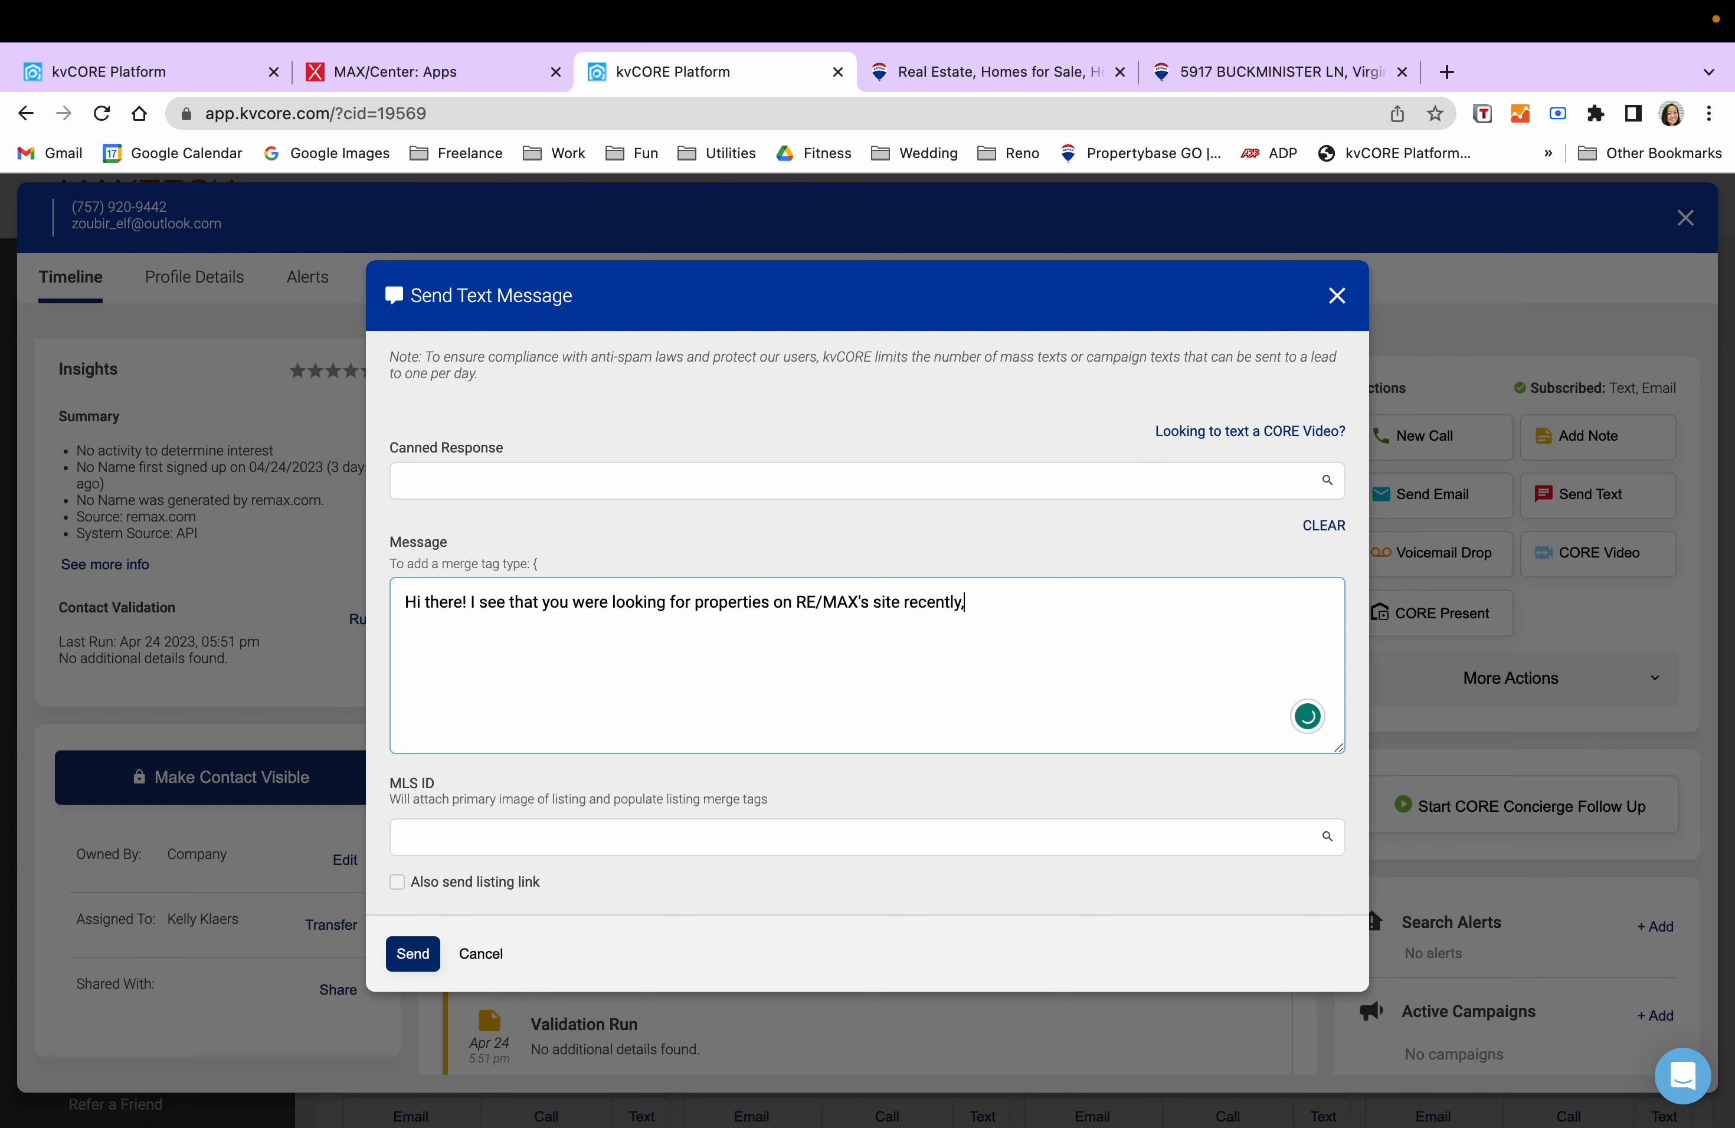
type(" do you mind sharing wha")
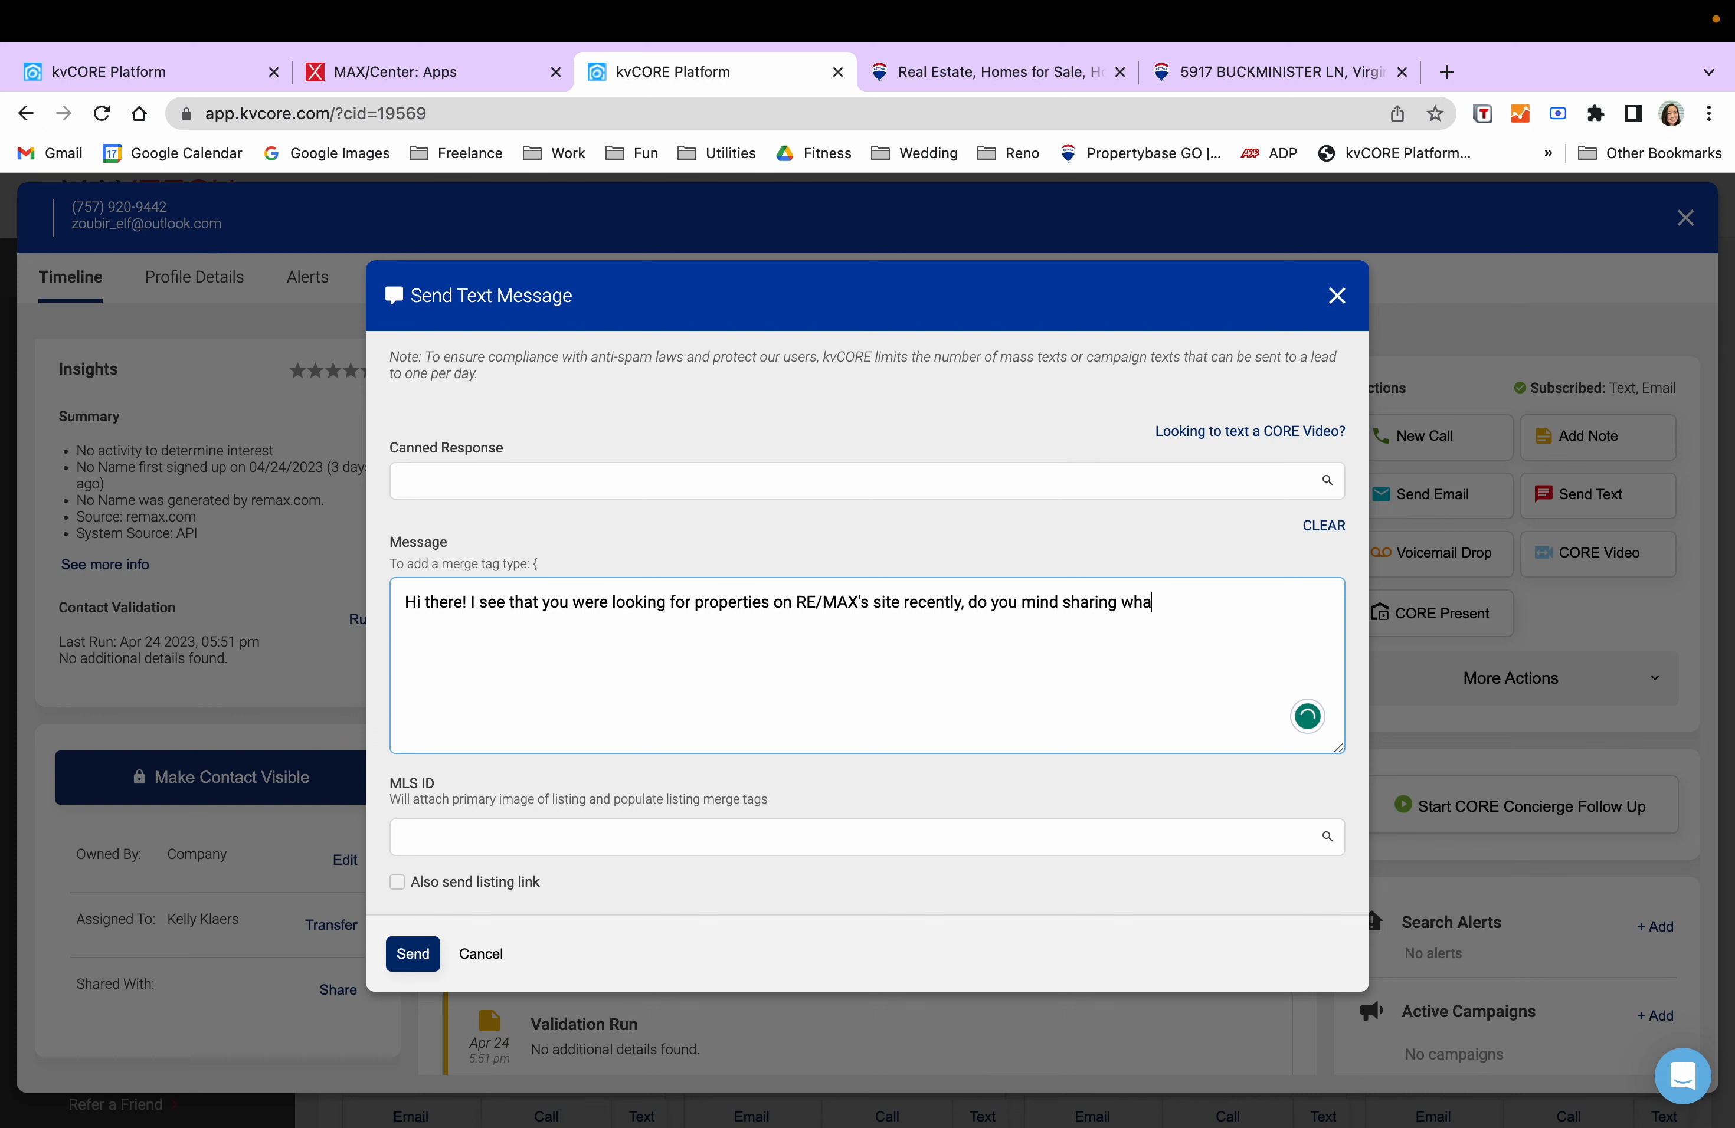
type("t you're looking for so ")
type("That way I ca")
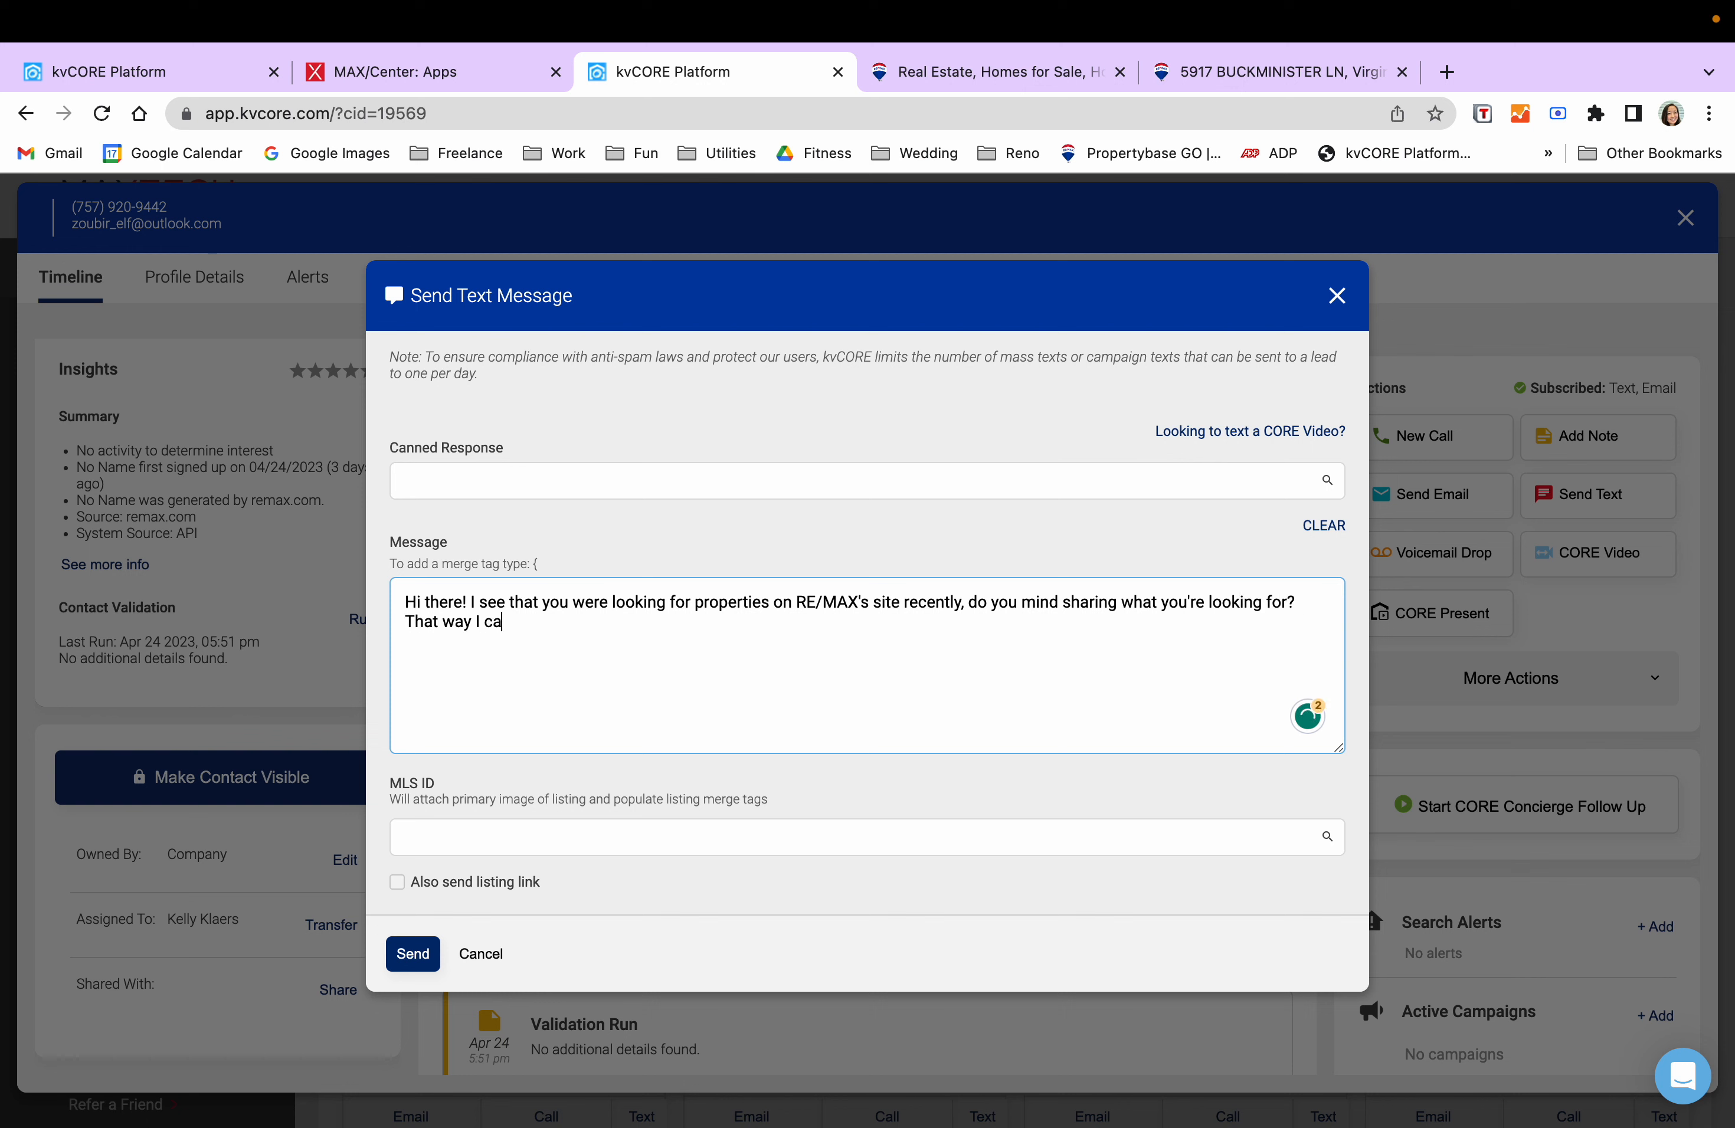
type("n help direct you to the right properties")
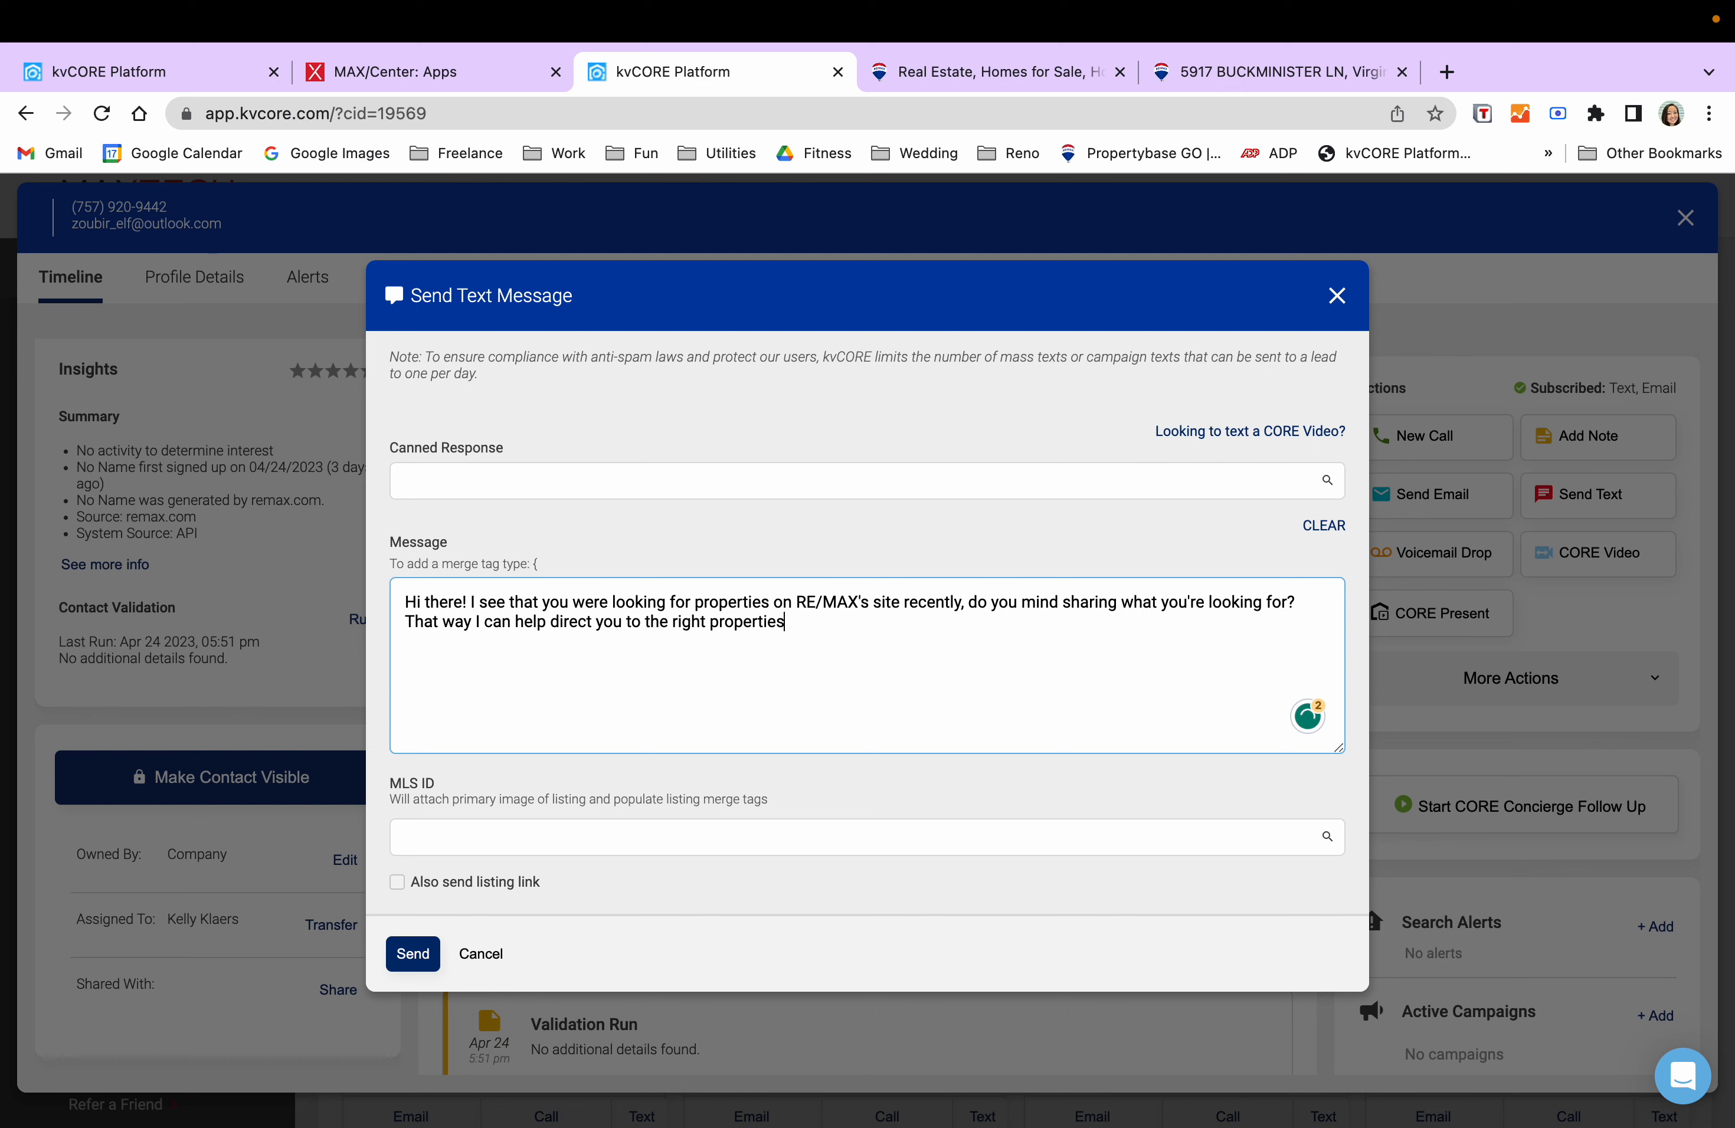
type(" or people to talk to.")
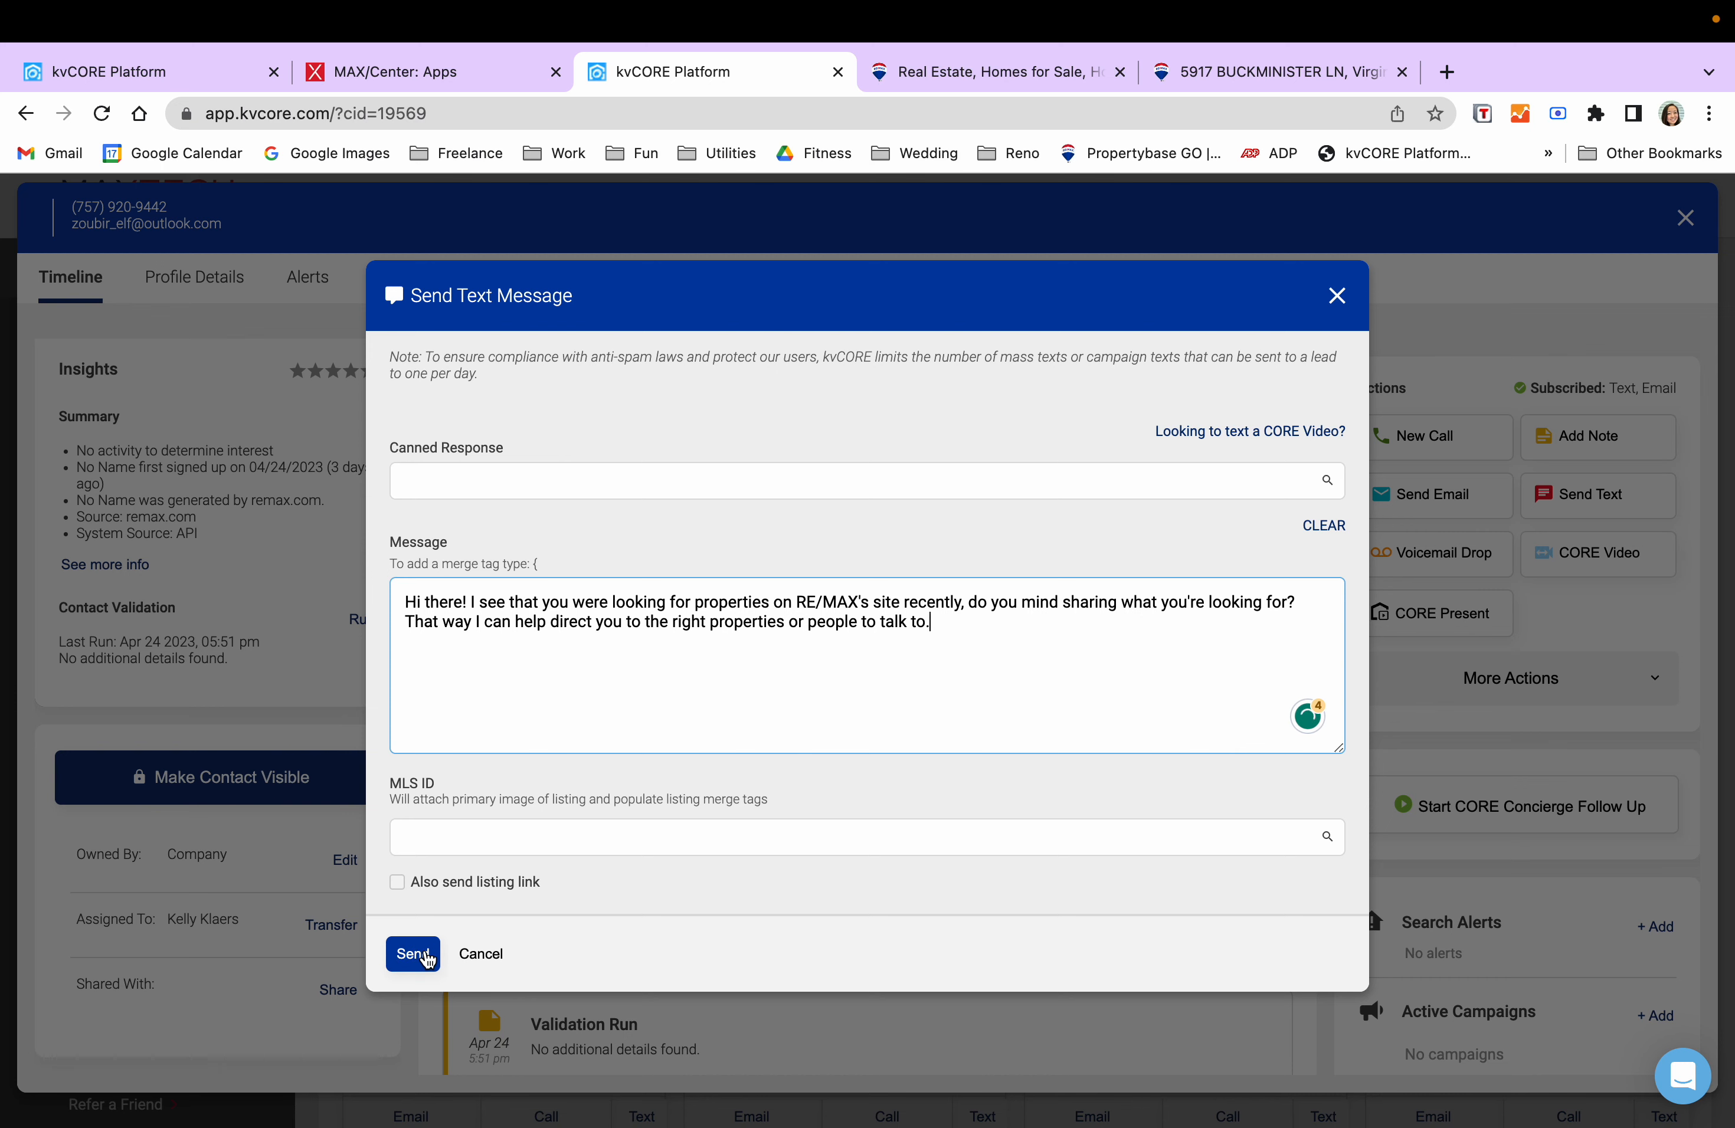
left_click(407, 956)
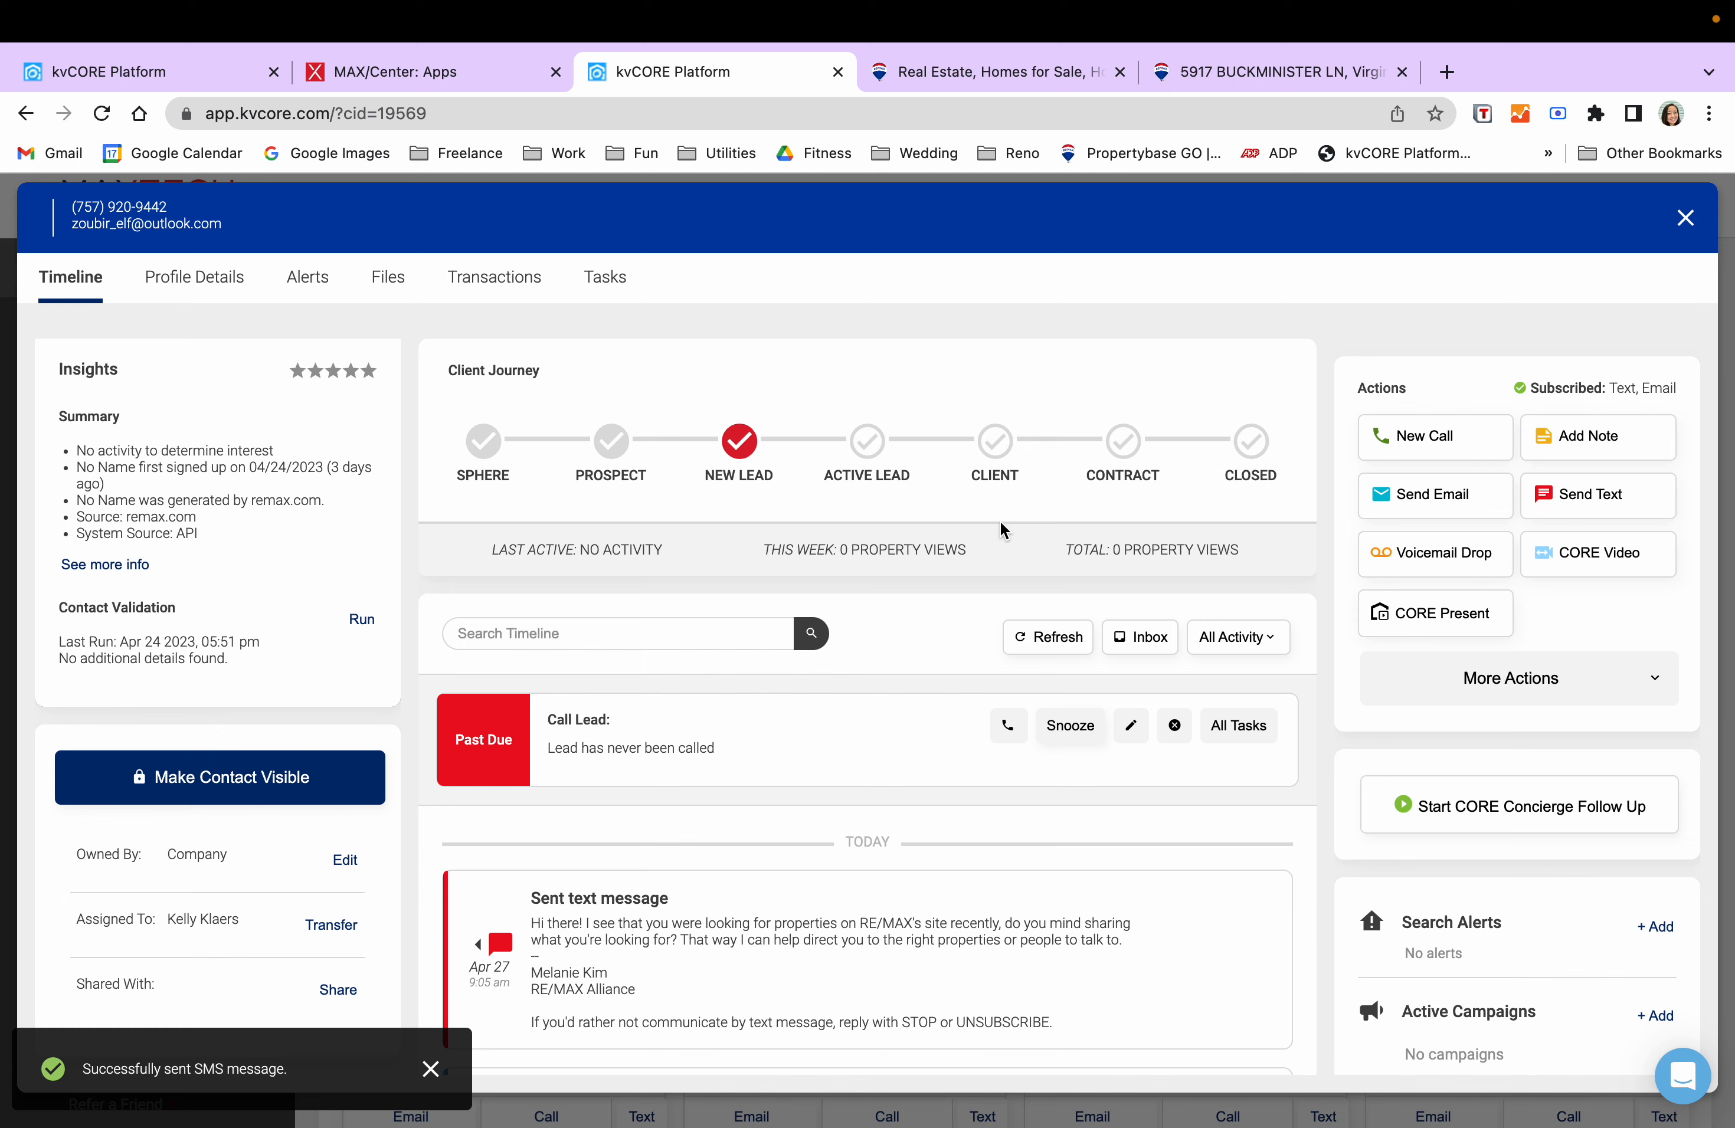
- Snooze the overdue Call Lead task by 1 hour and review the updated timeline
left_click(1090, 731)
left_click(1143, 817)
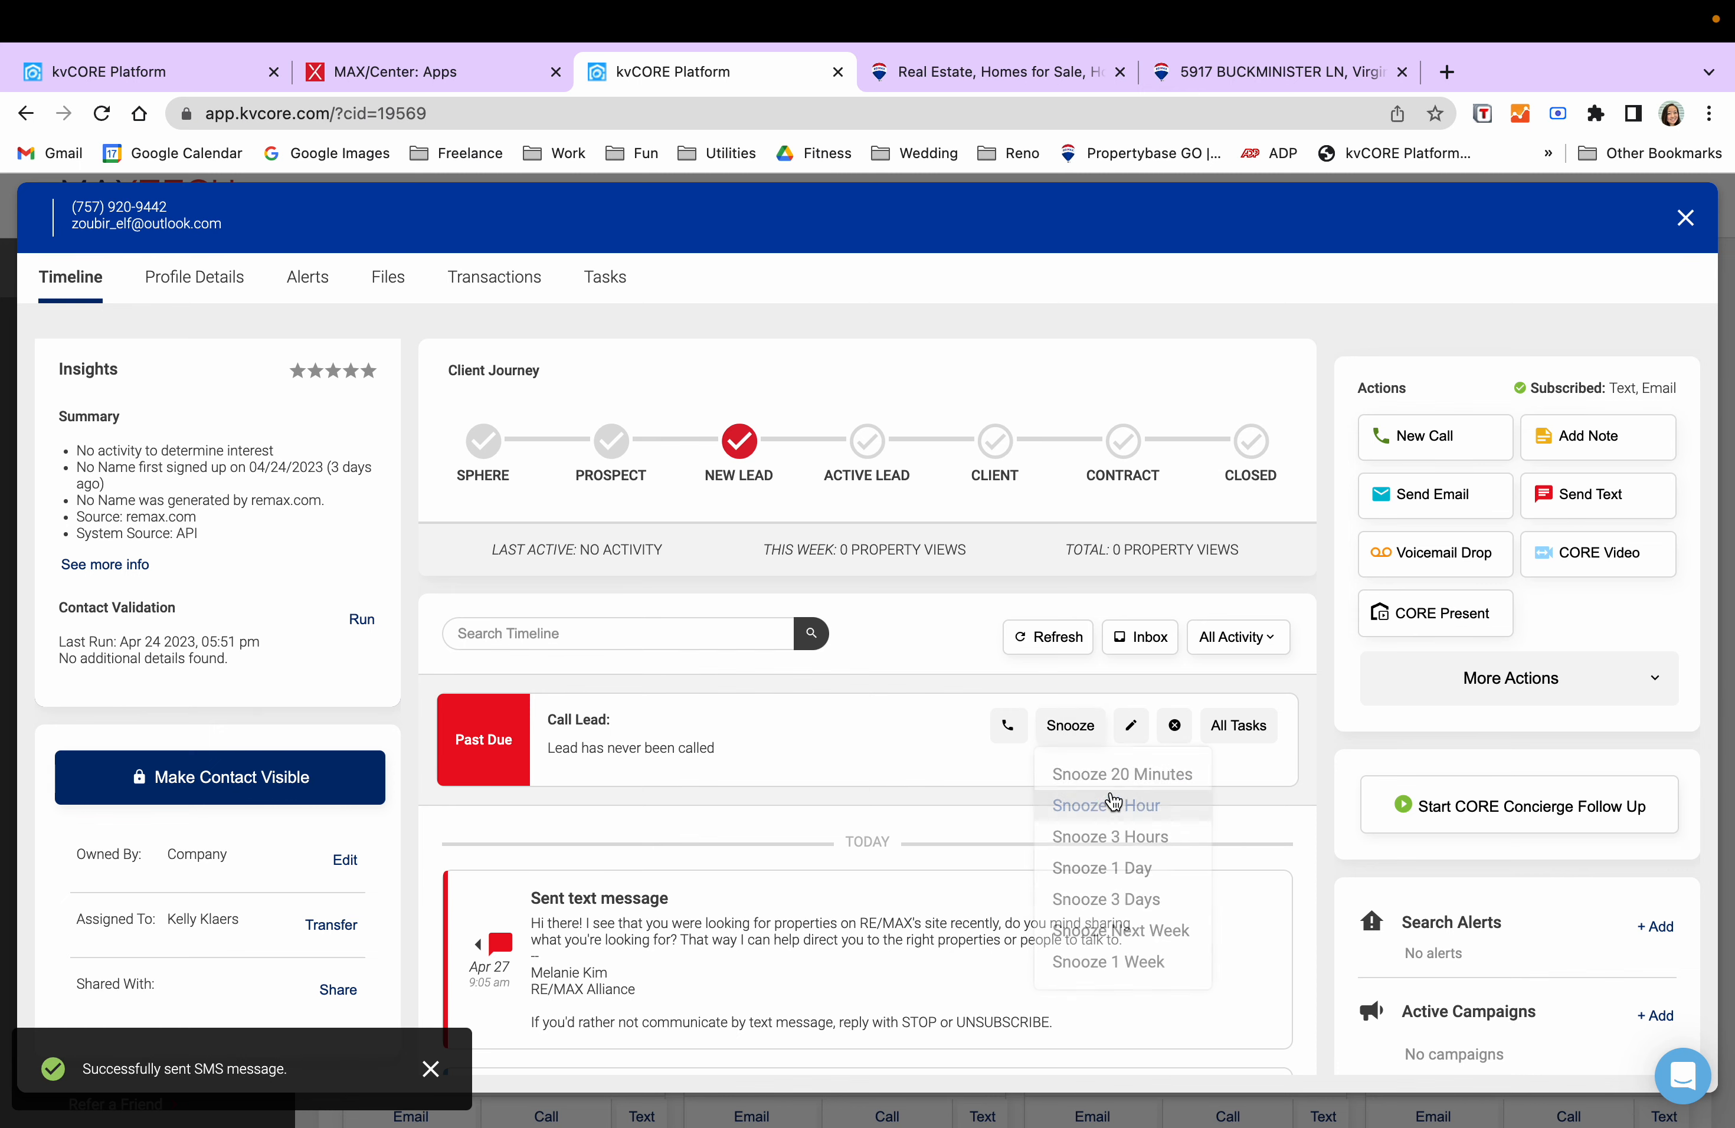
scroll(1111, 762, "down", 5)
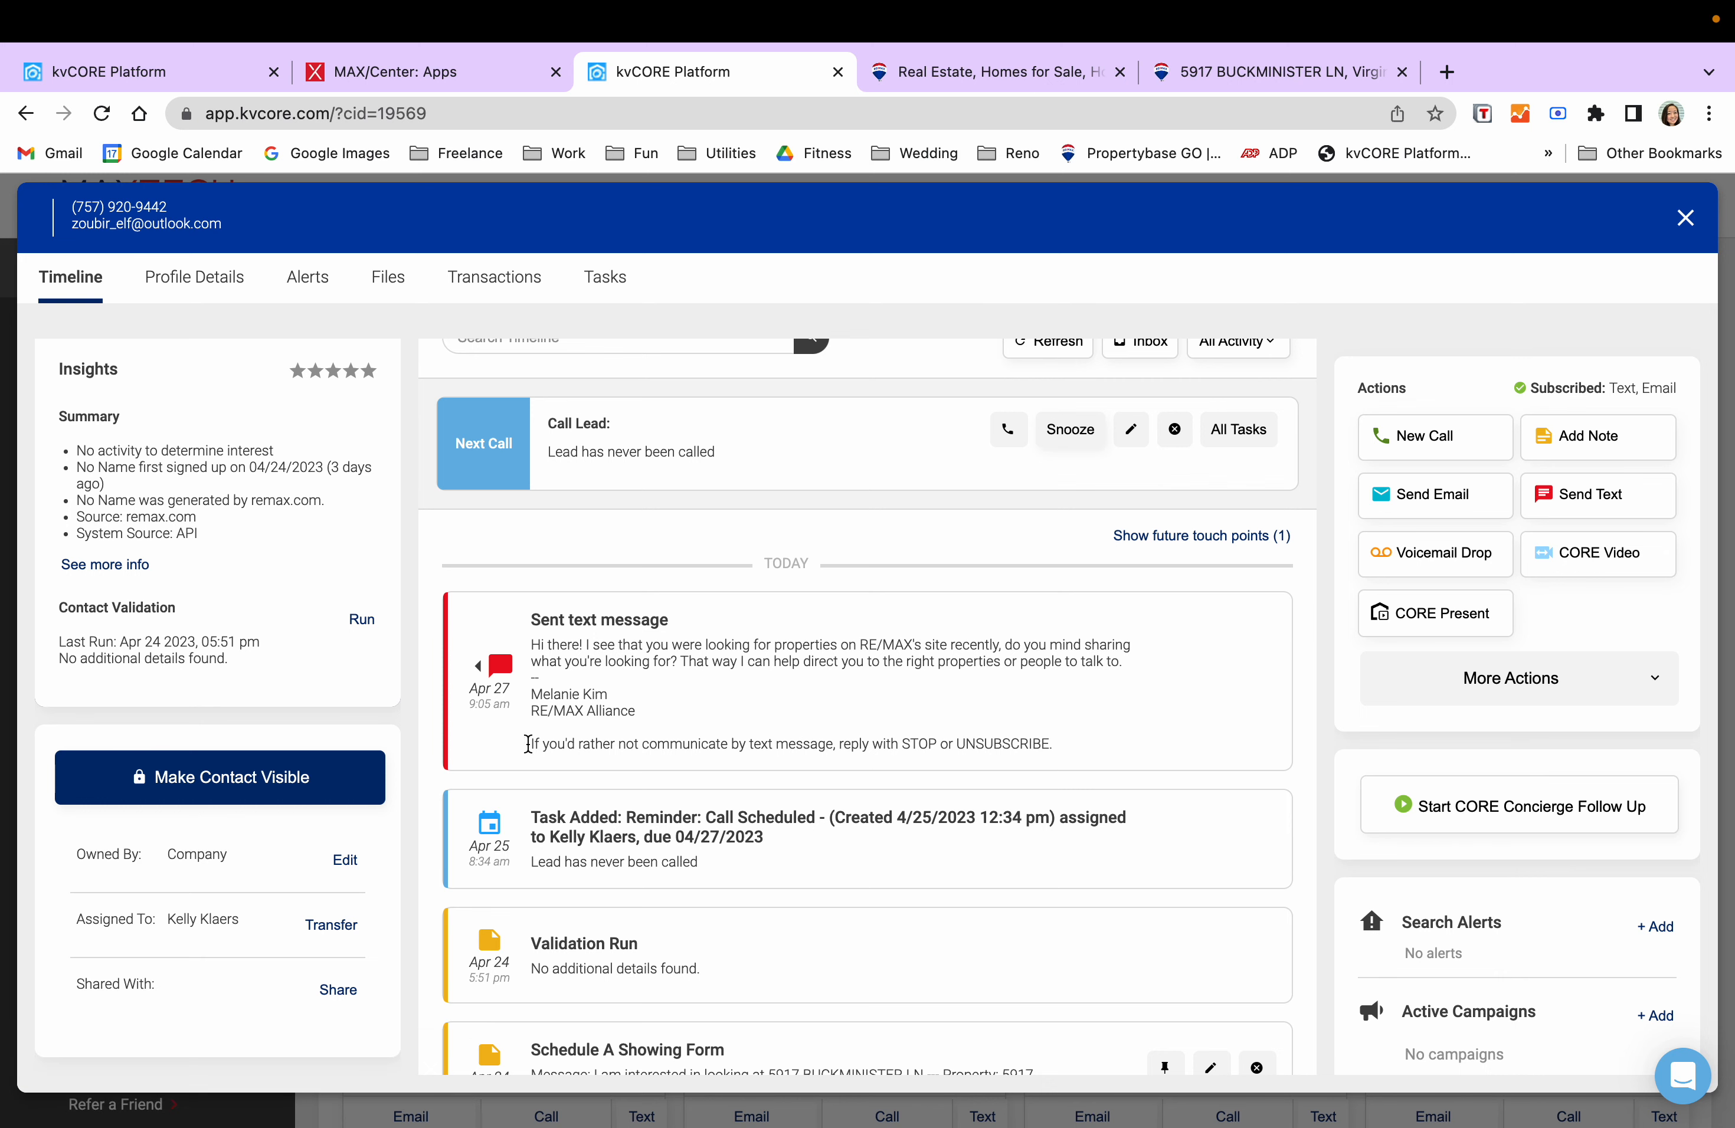
scroll(542, 702, "down", 2)
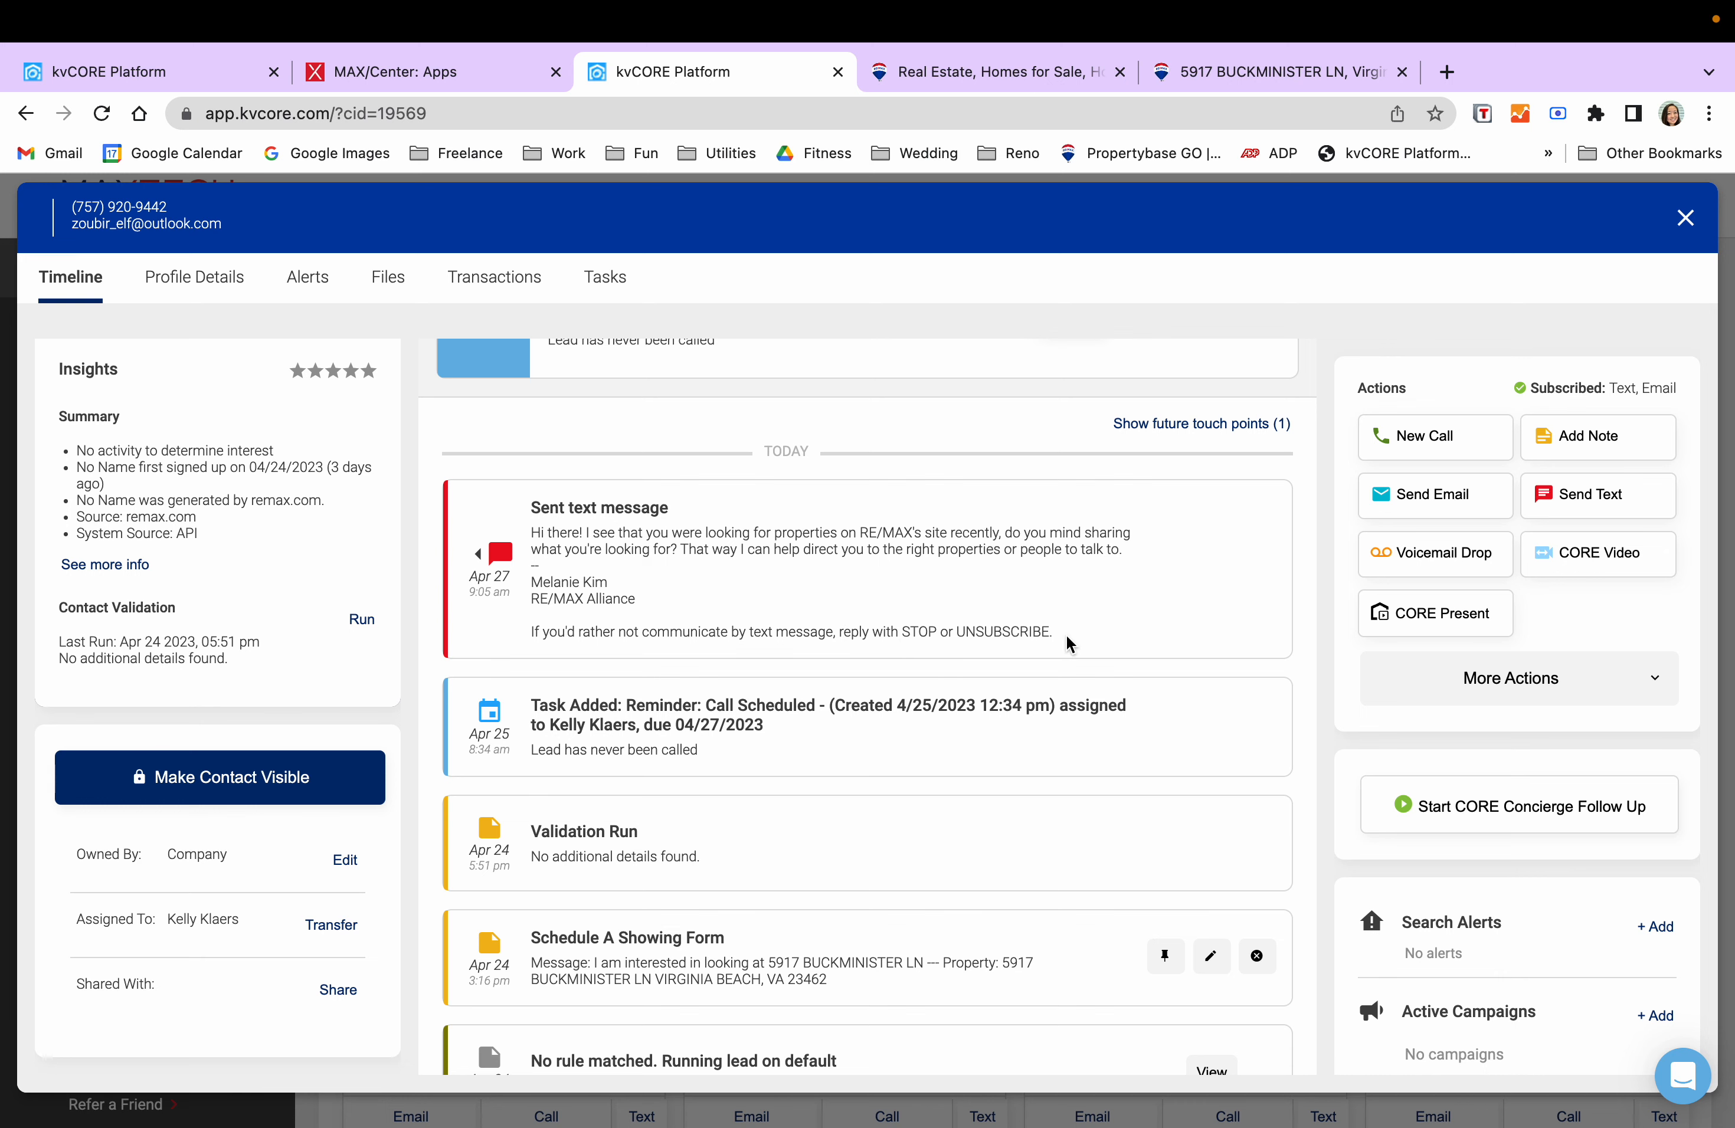
scroll(1106, 643, "up", 3)
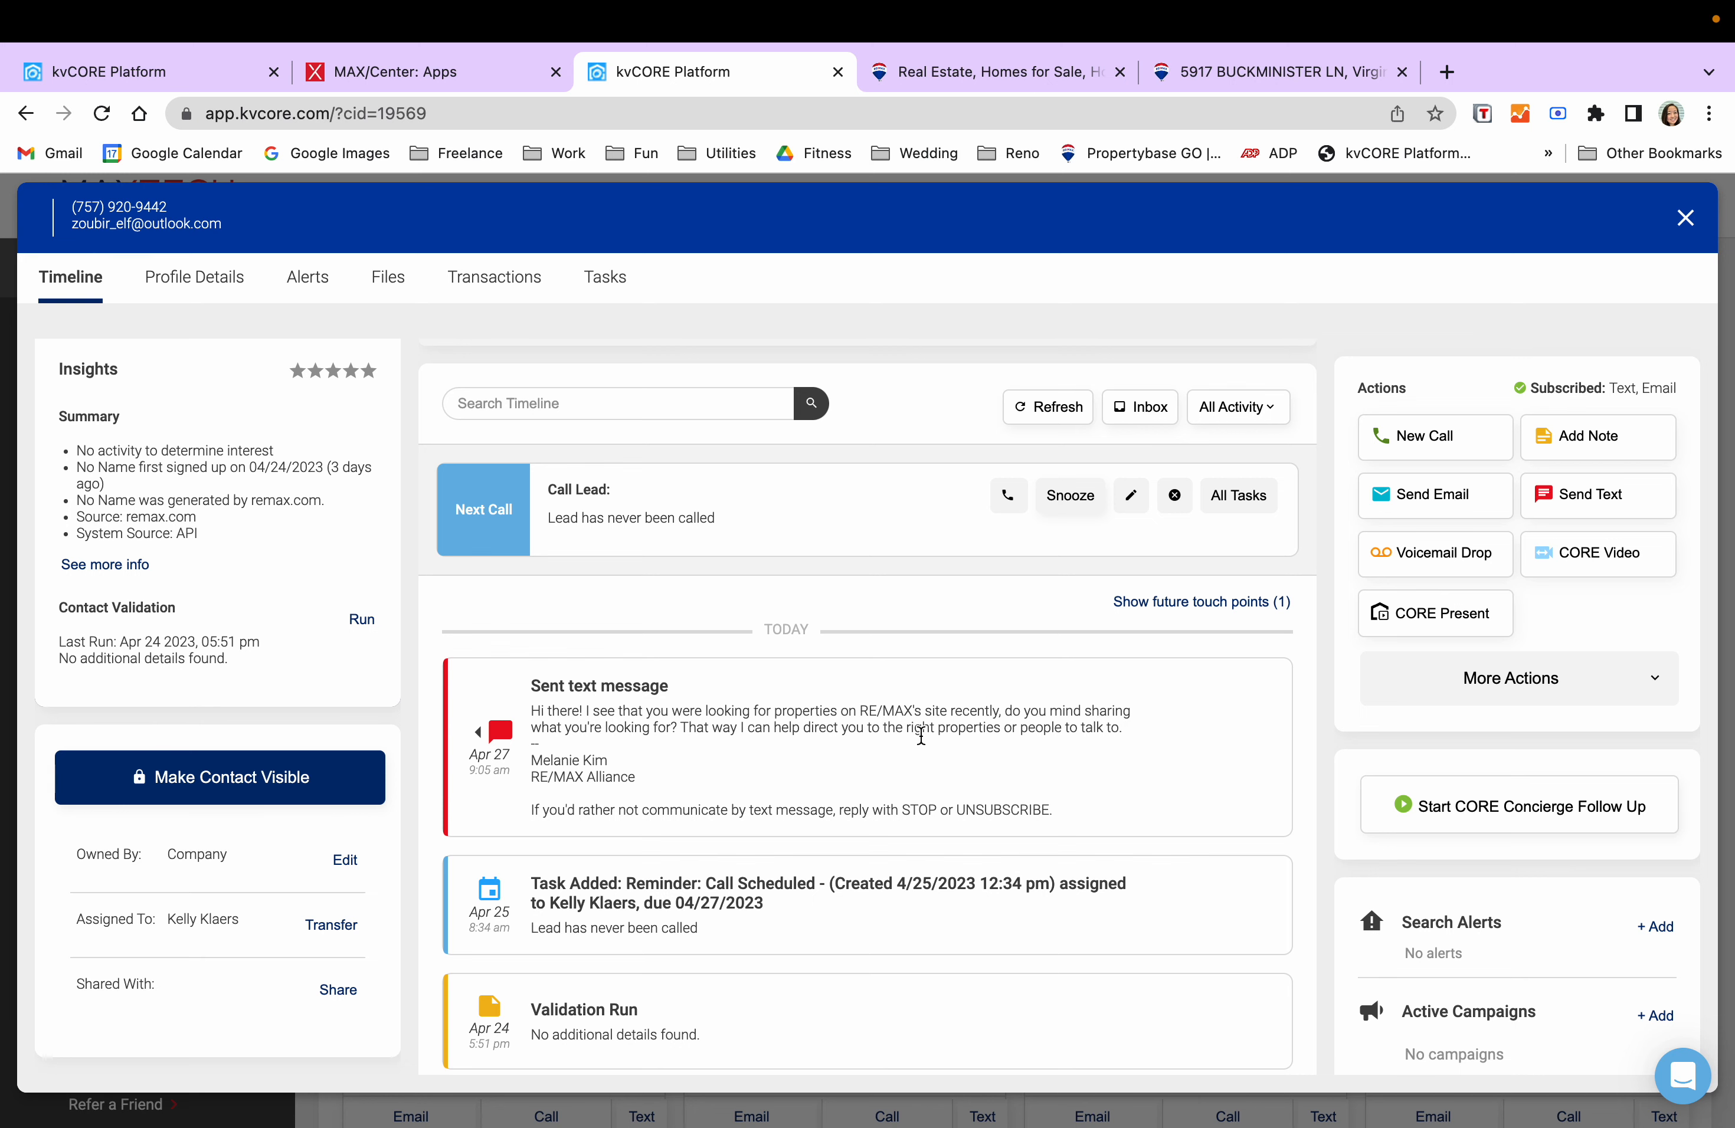
scroll(943, 730, "up", 3)
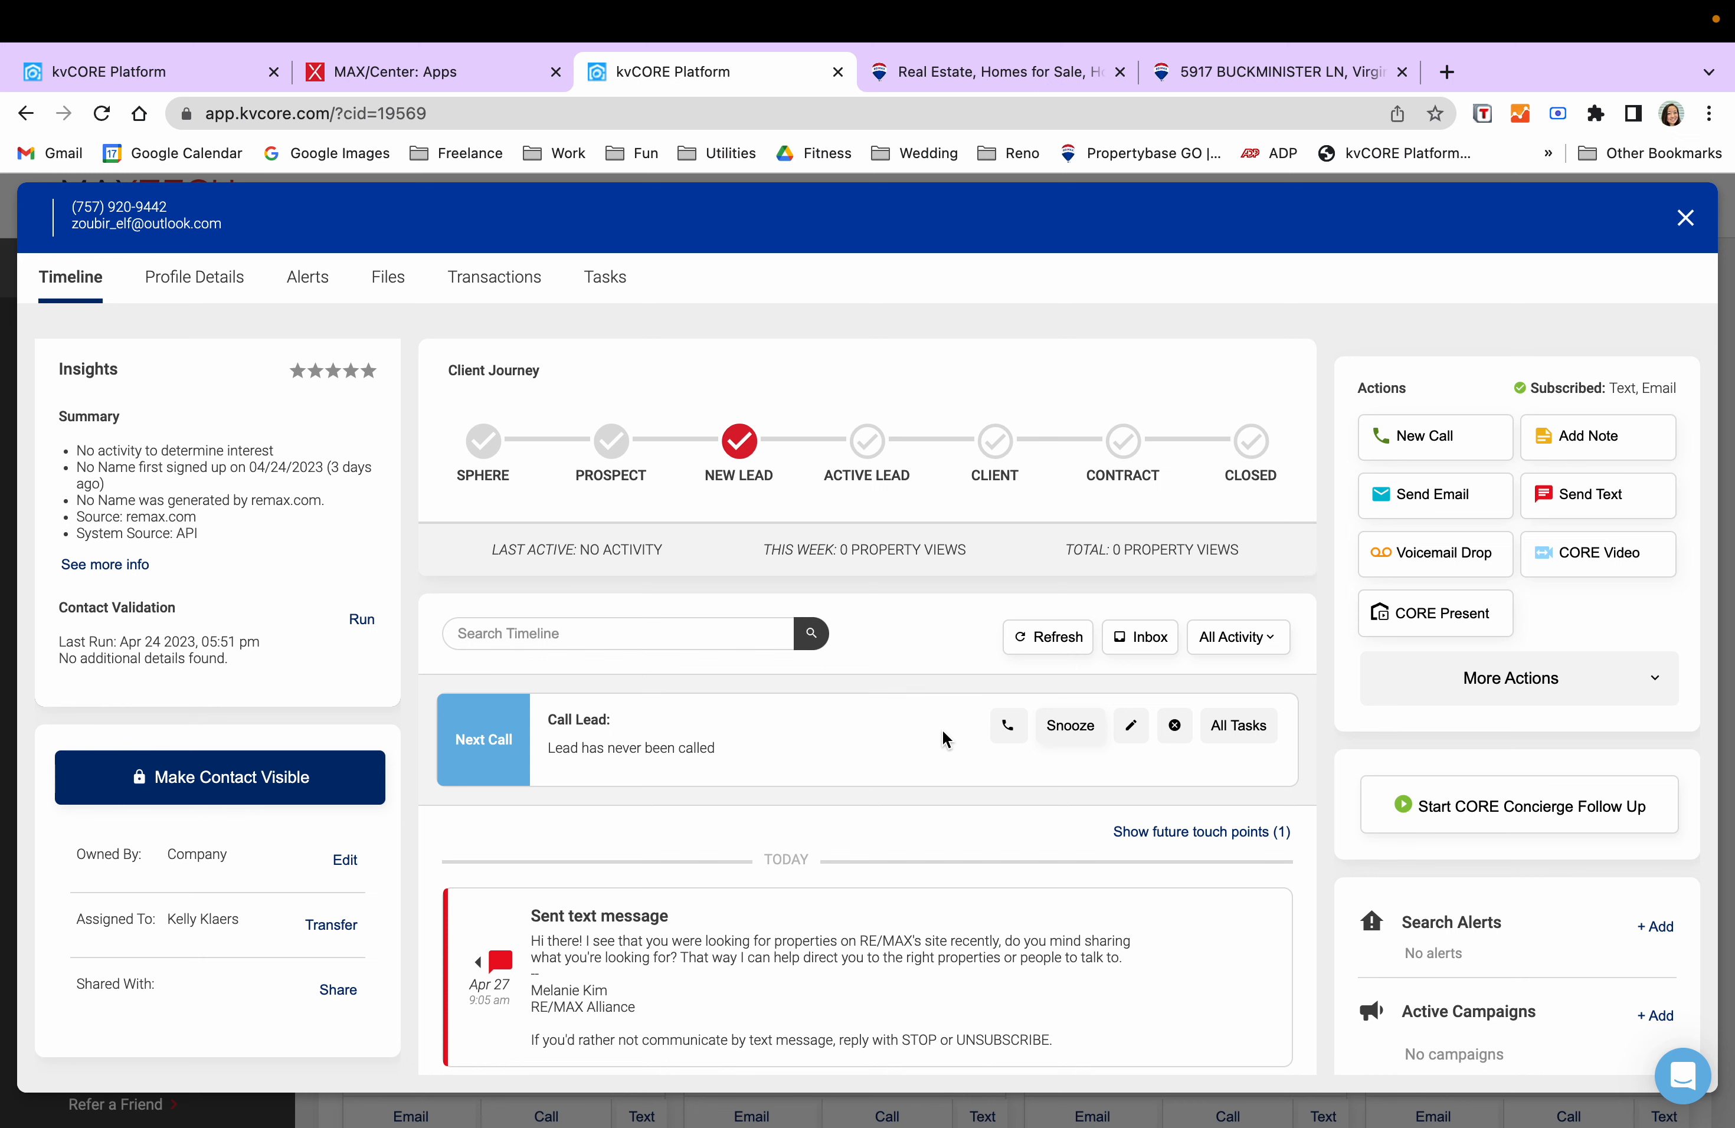
scroll(943, 732, "down", 1)
scroll(944, 727, "up", 1)
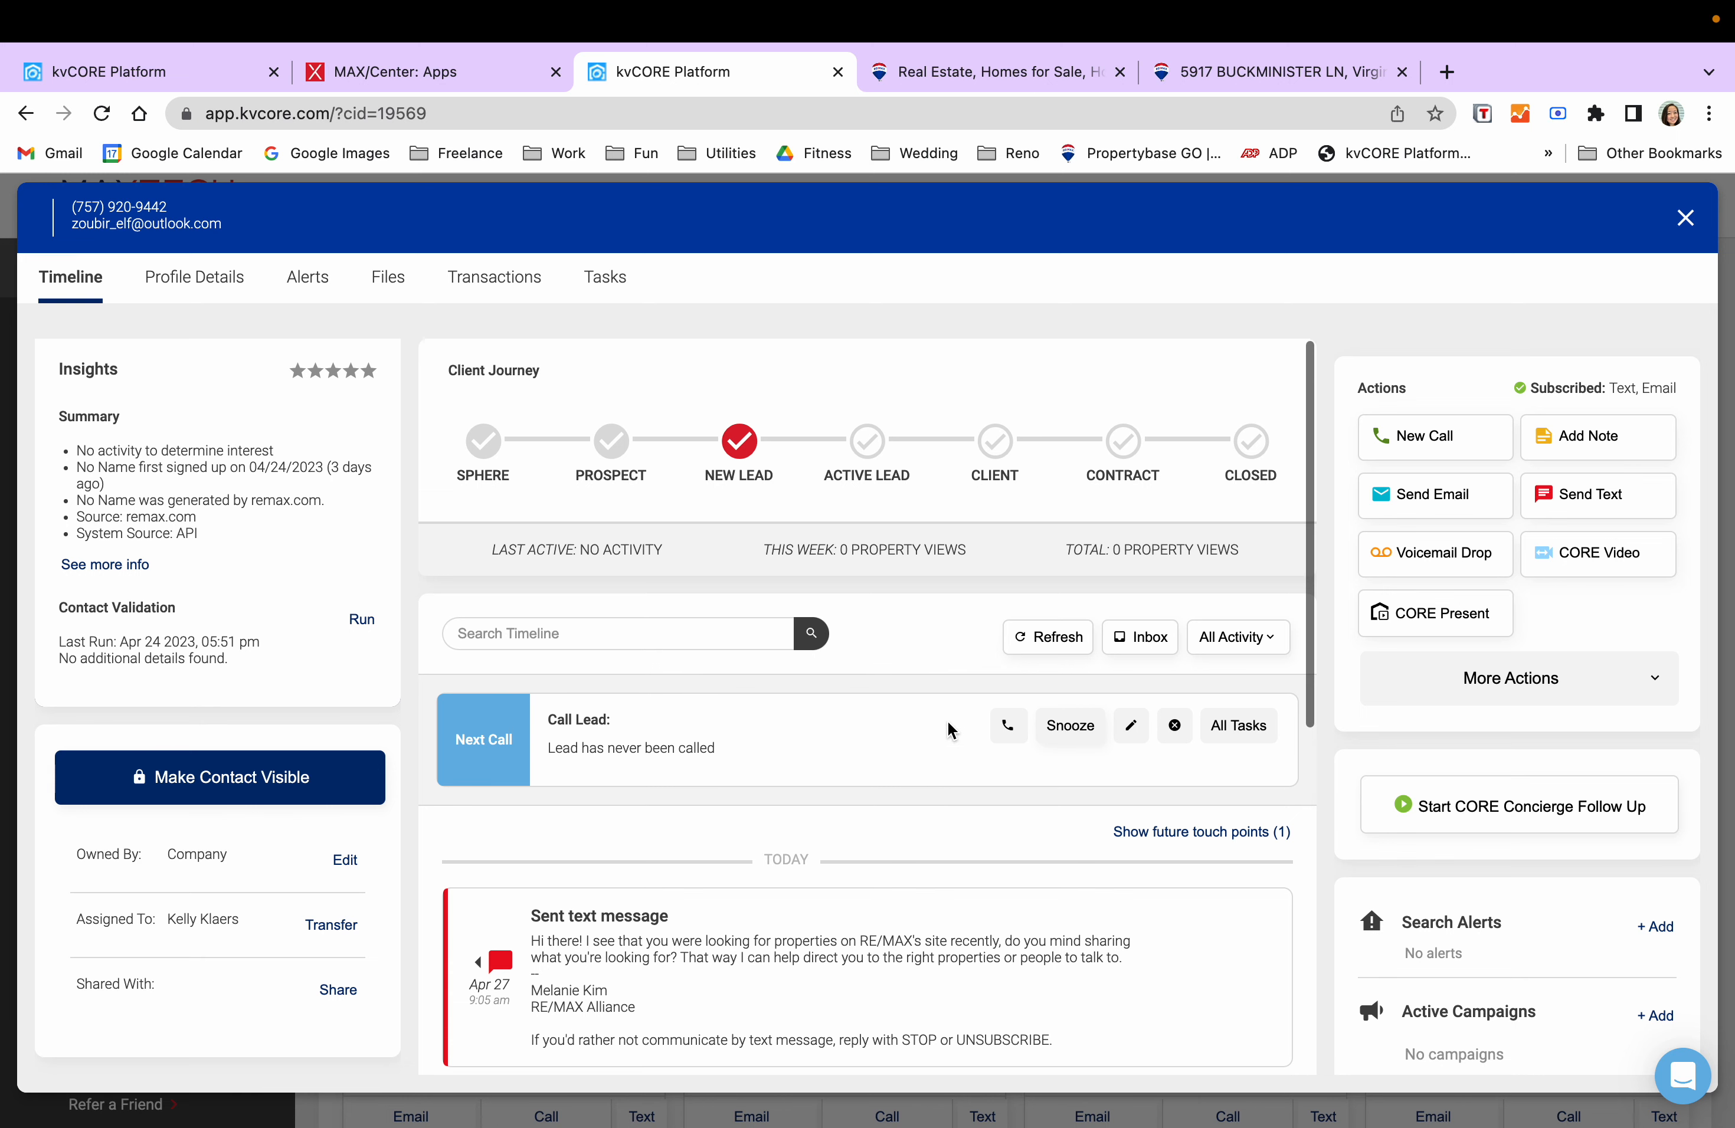
scroll(955, 721, "down", 3)
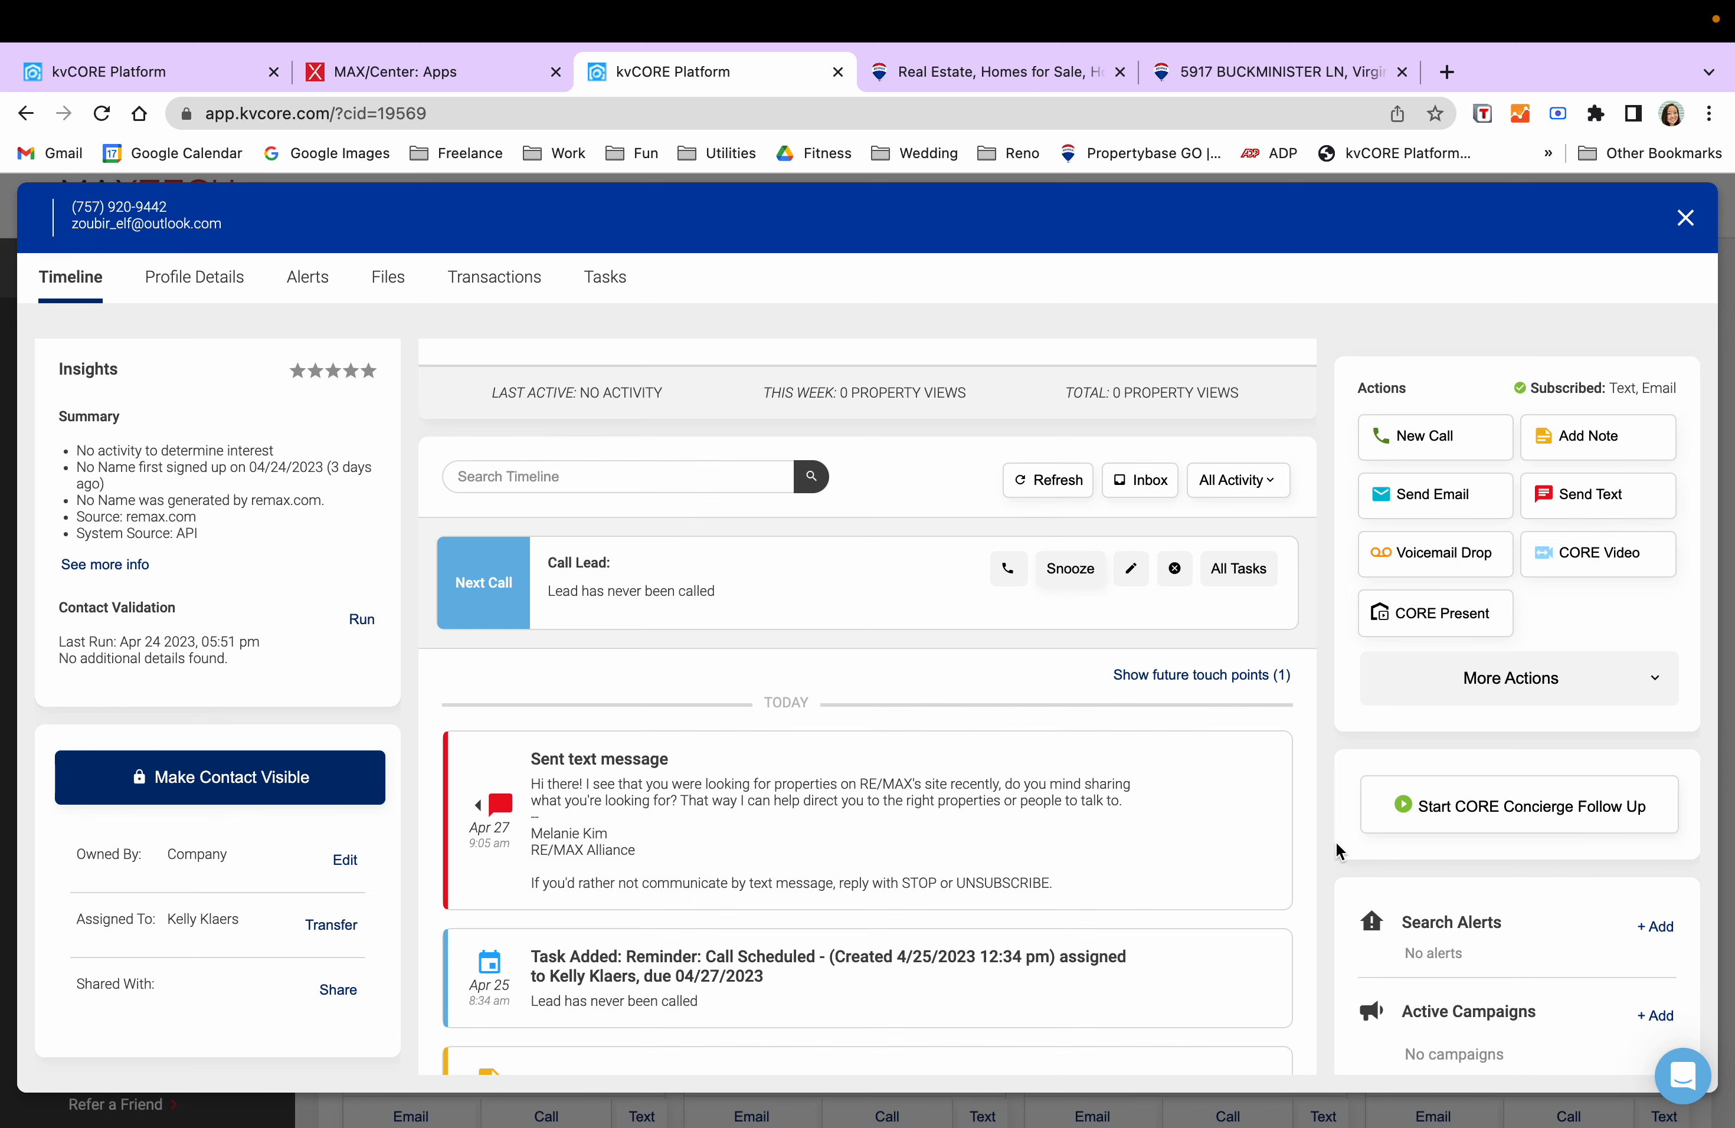
scroll(1114, 871, "down", 1)
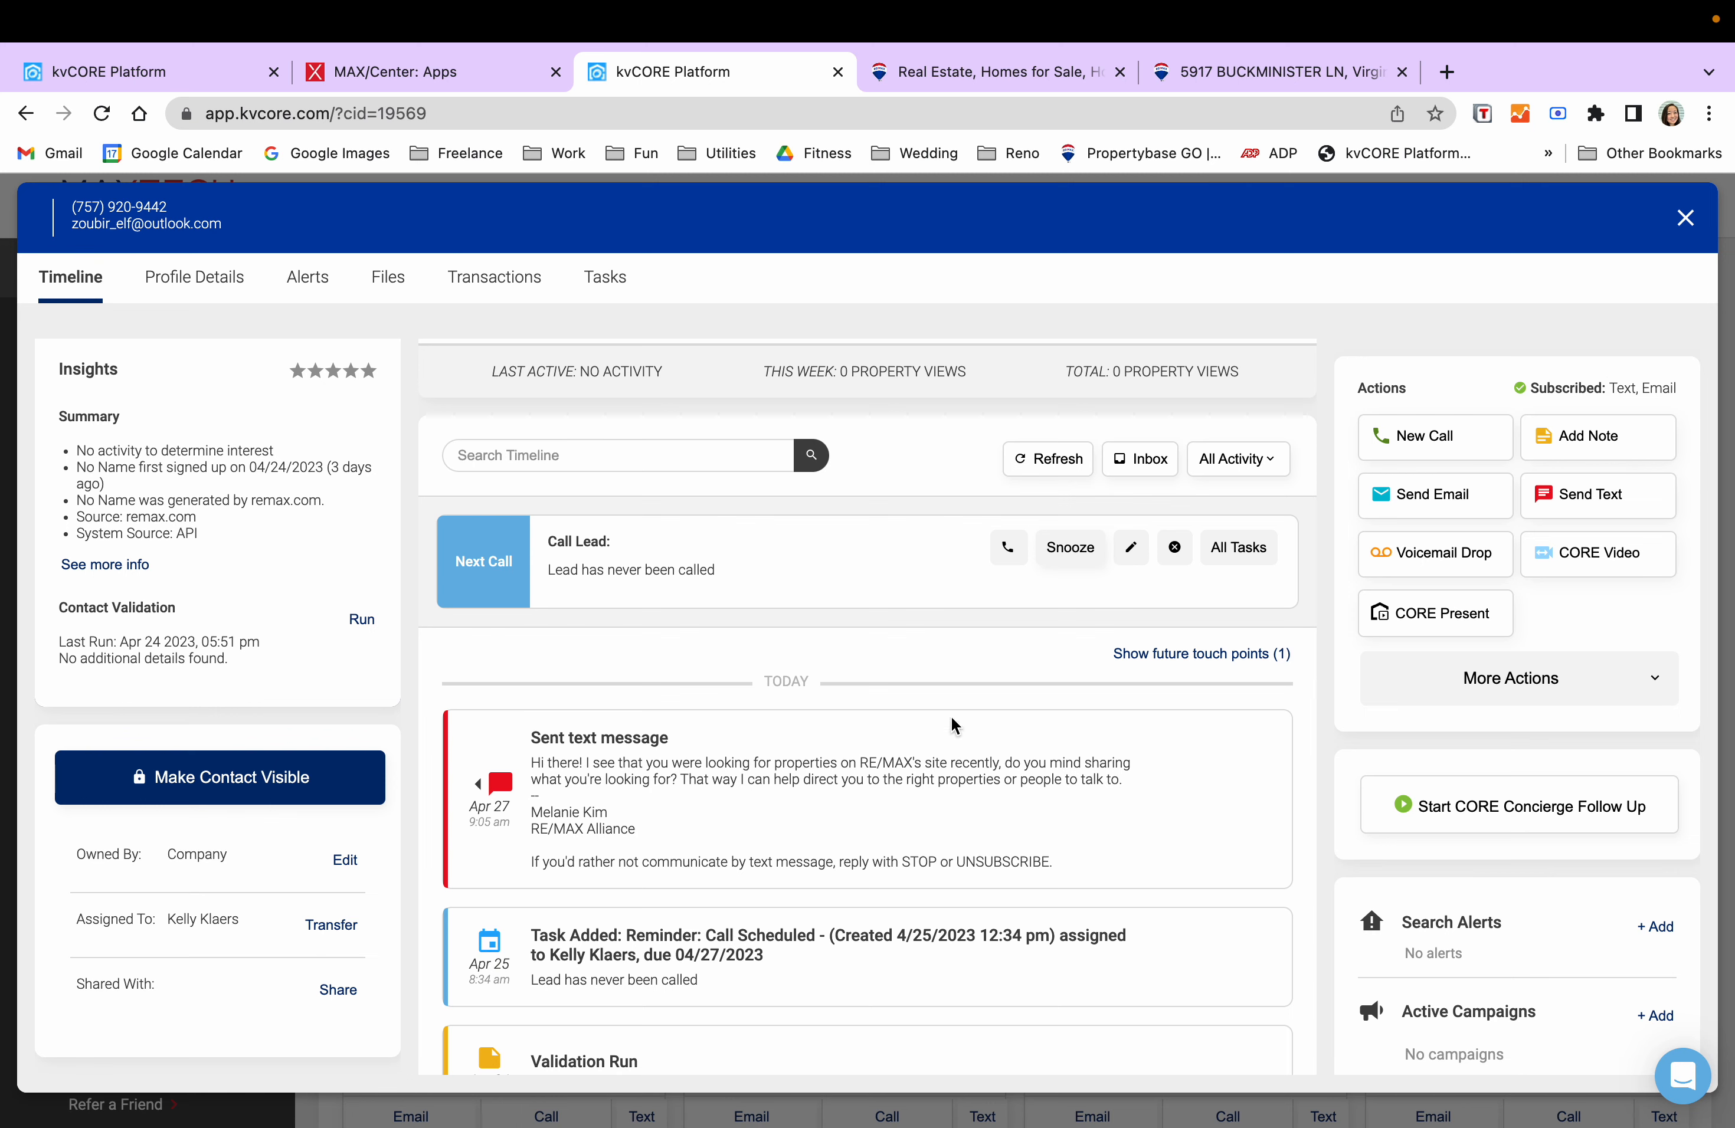
- Open the New Text lead from the dashboard and read her 3-bedroom backyard rental reply
left_click(1684, 225)
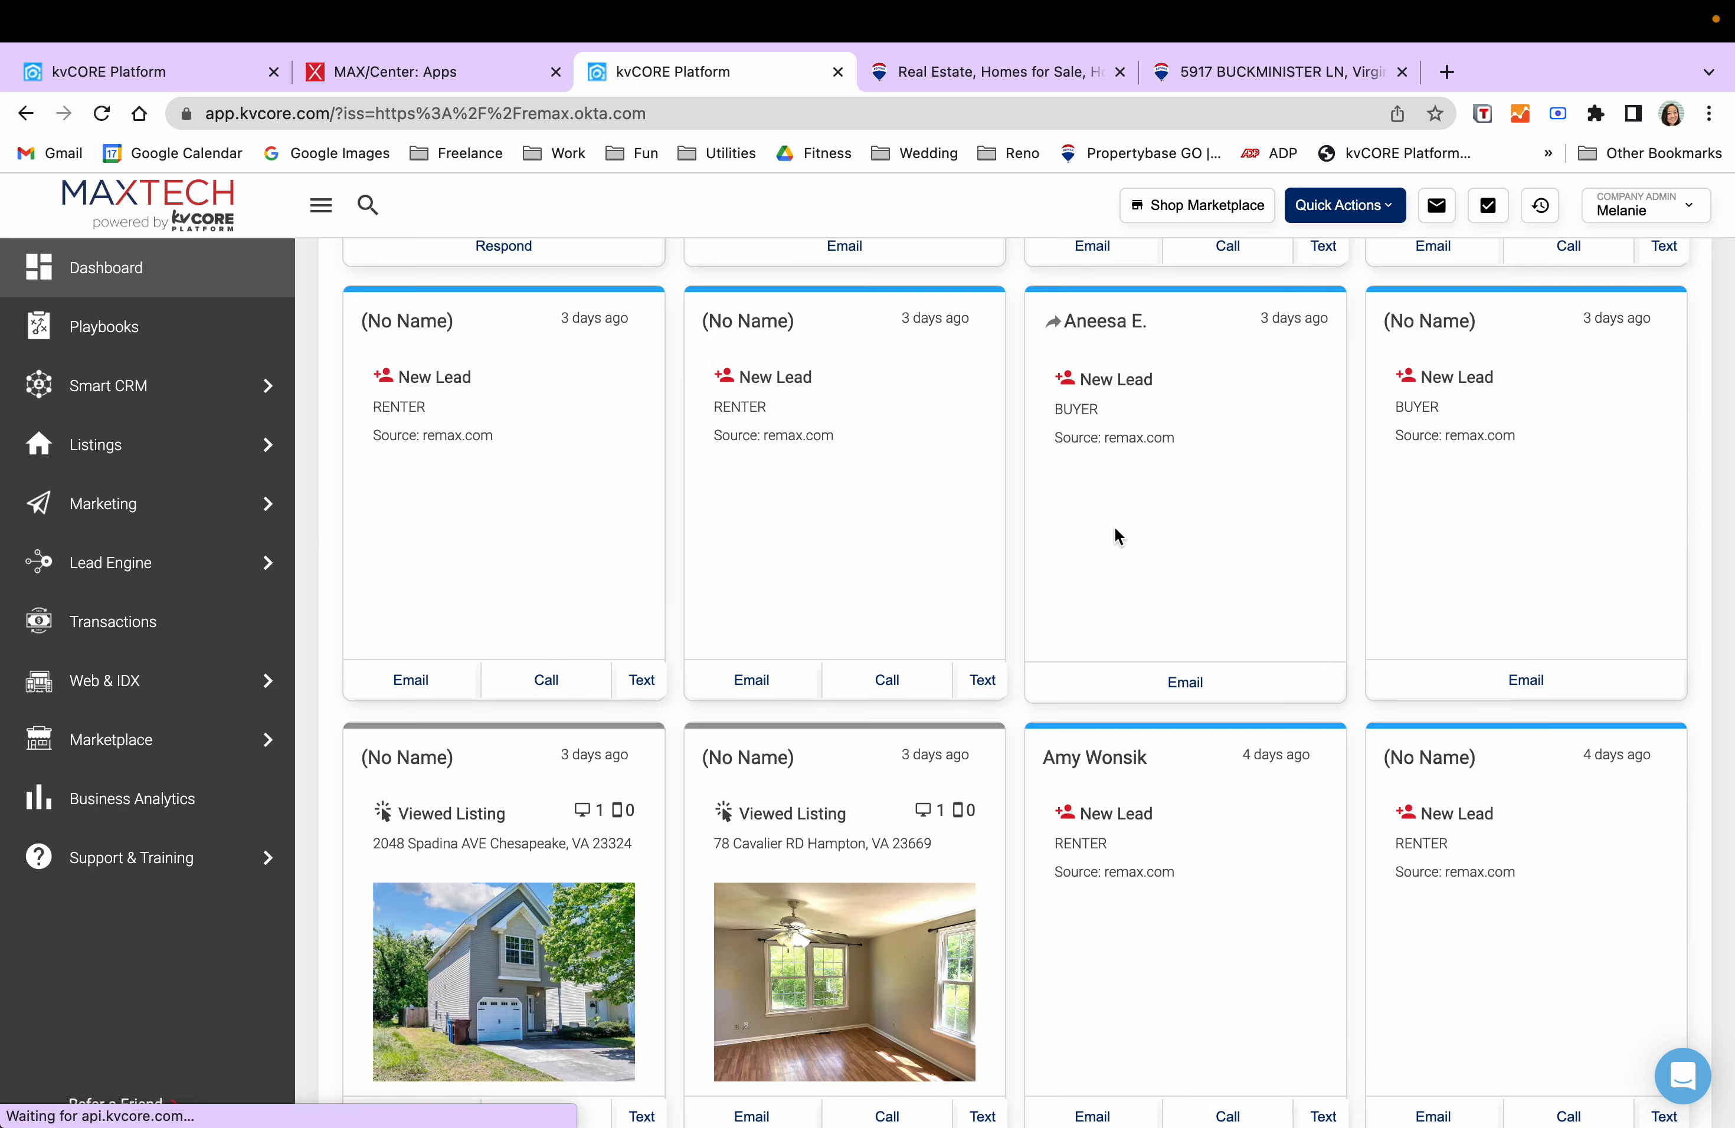
scroll(992, 555, "up", 10)
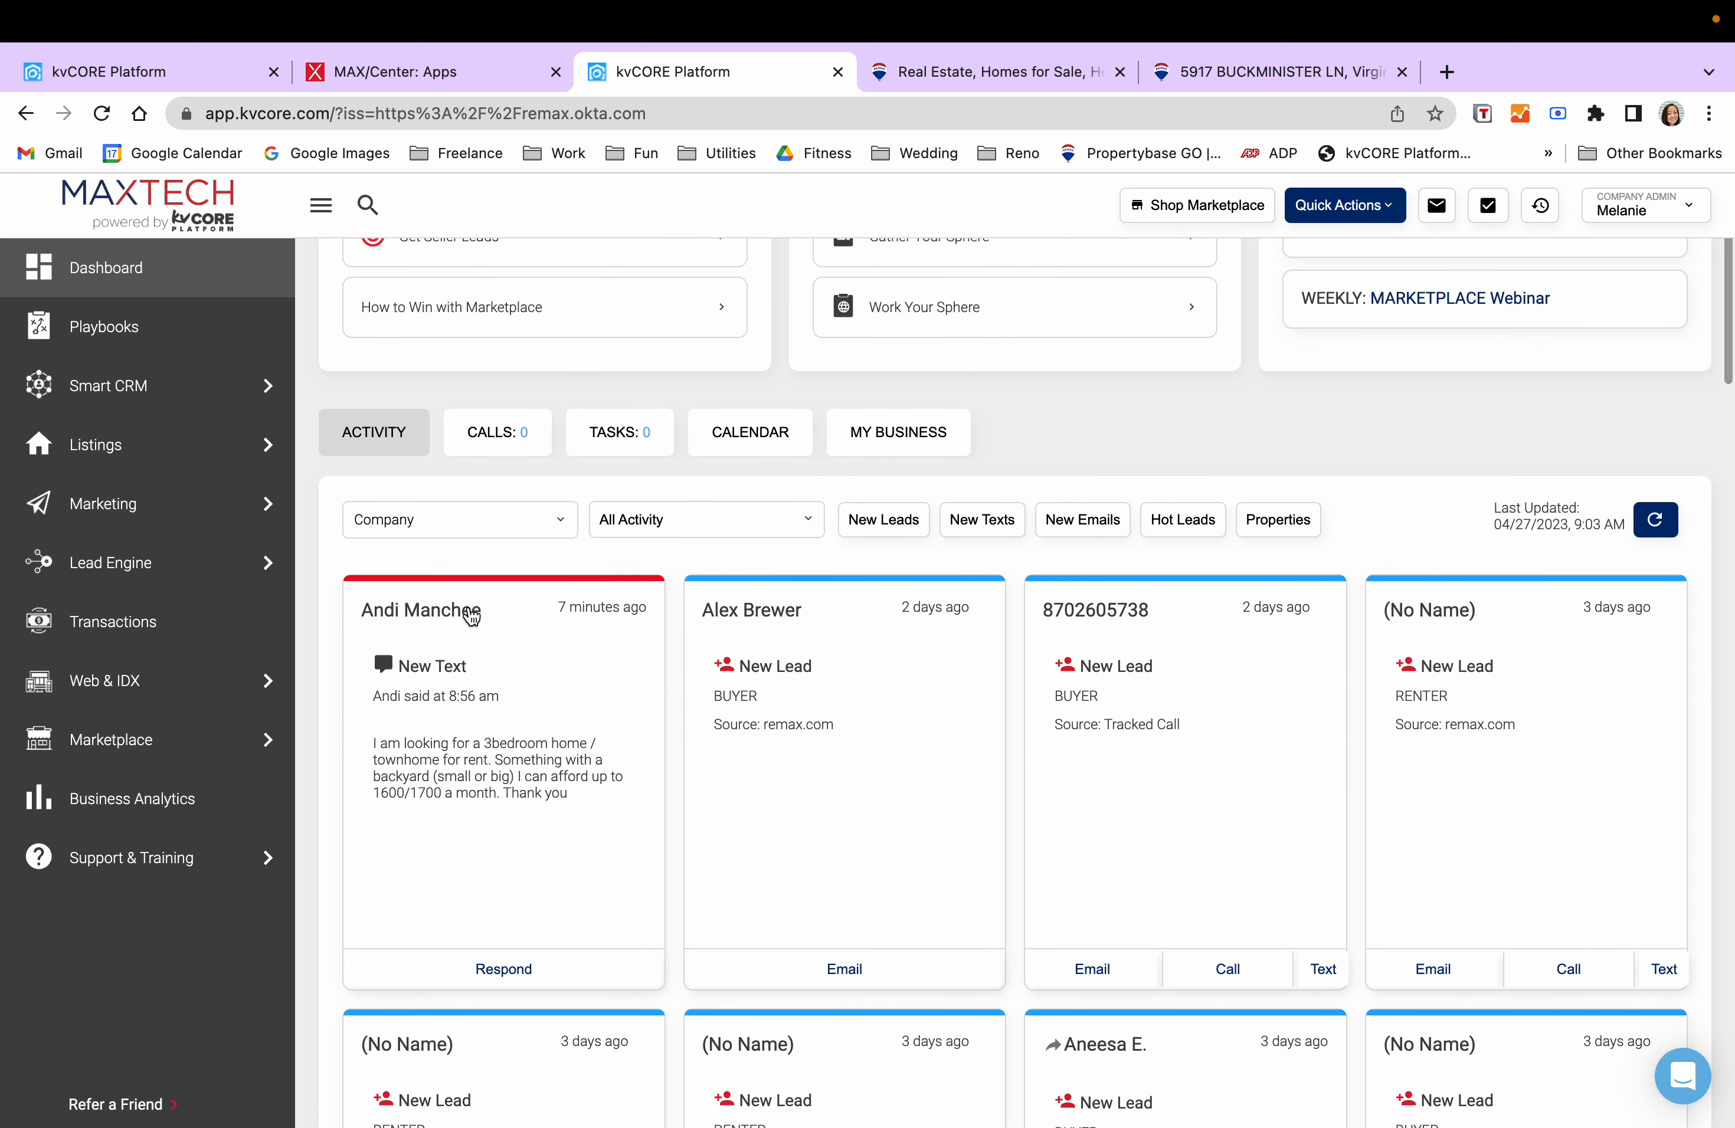
left_click(643, 643)
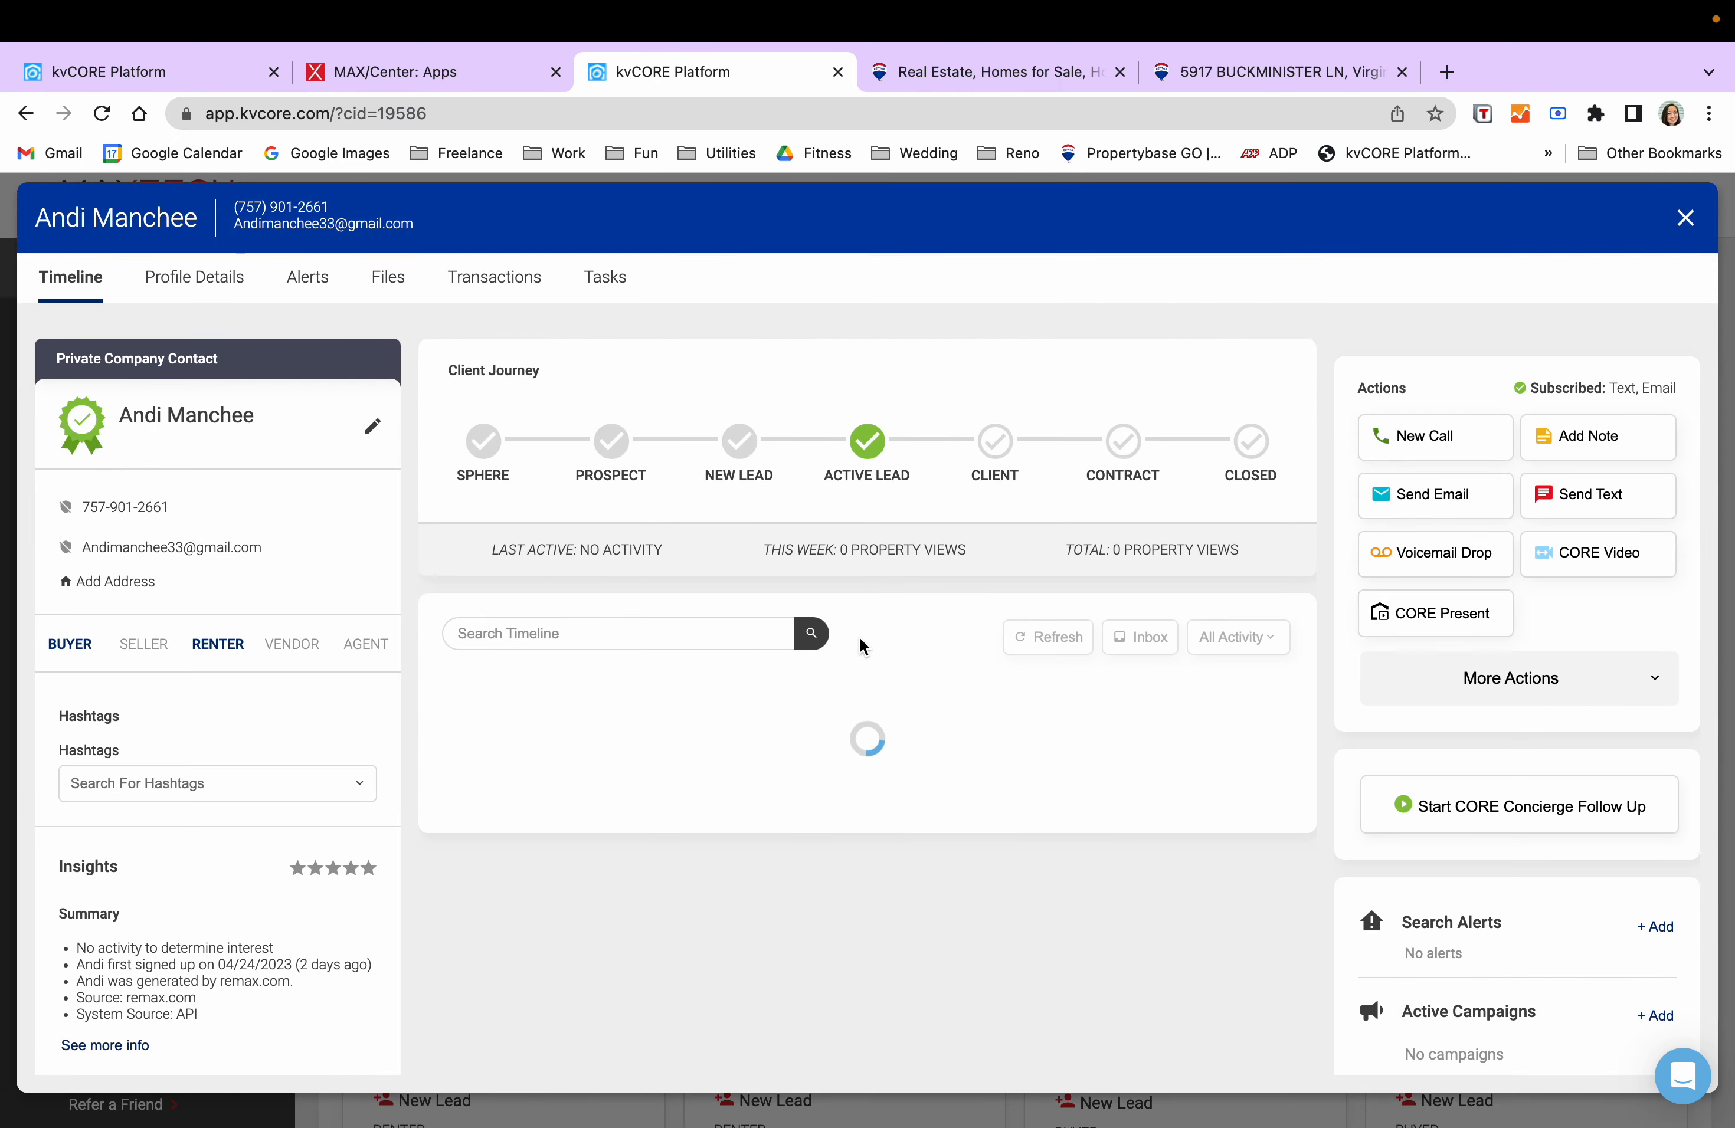
scroll(1092, 694, "down", 2)
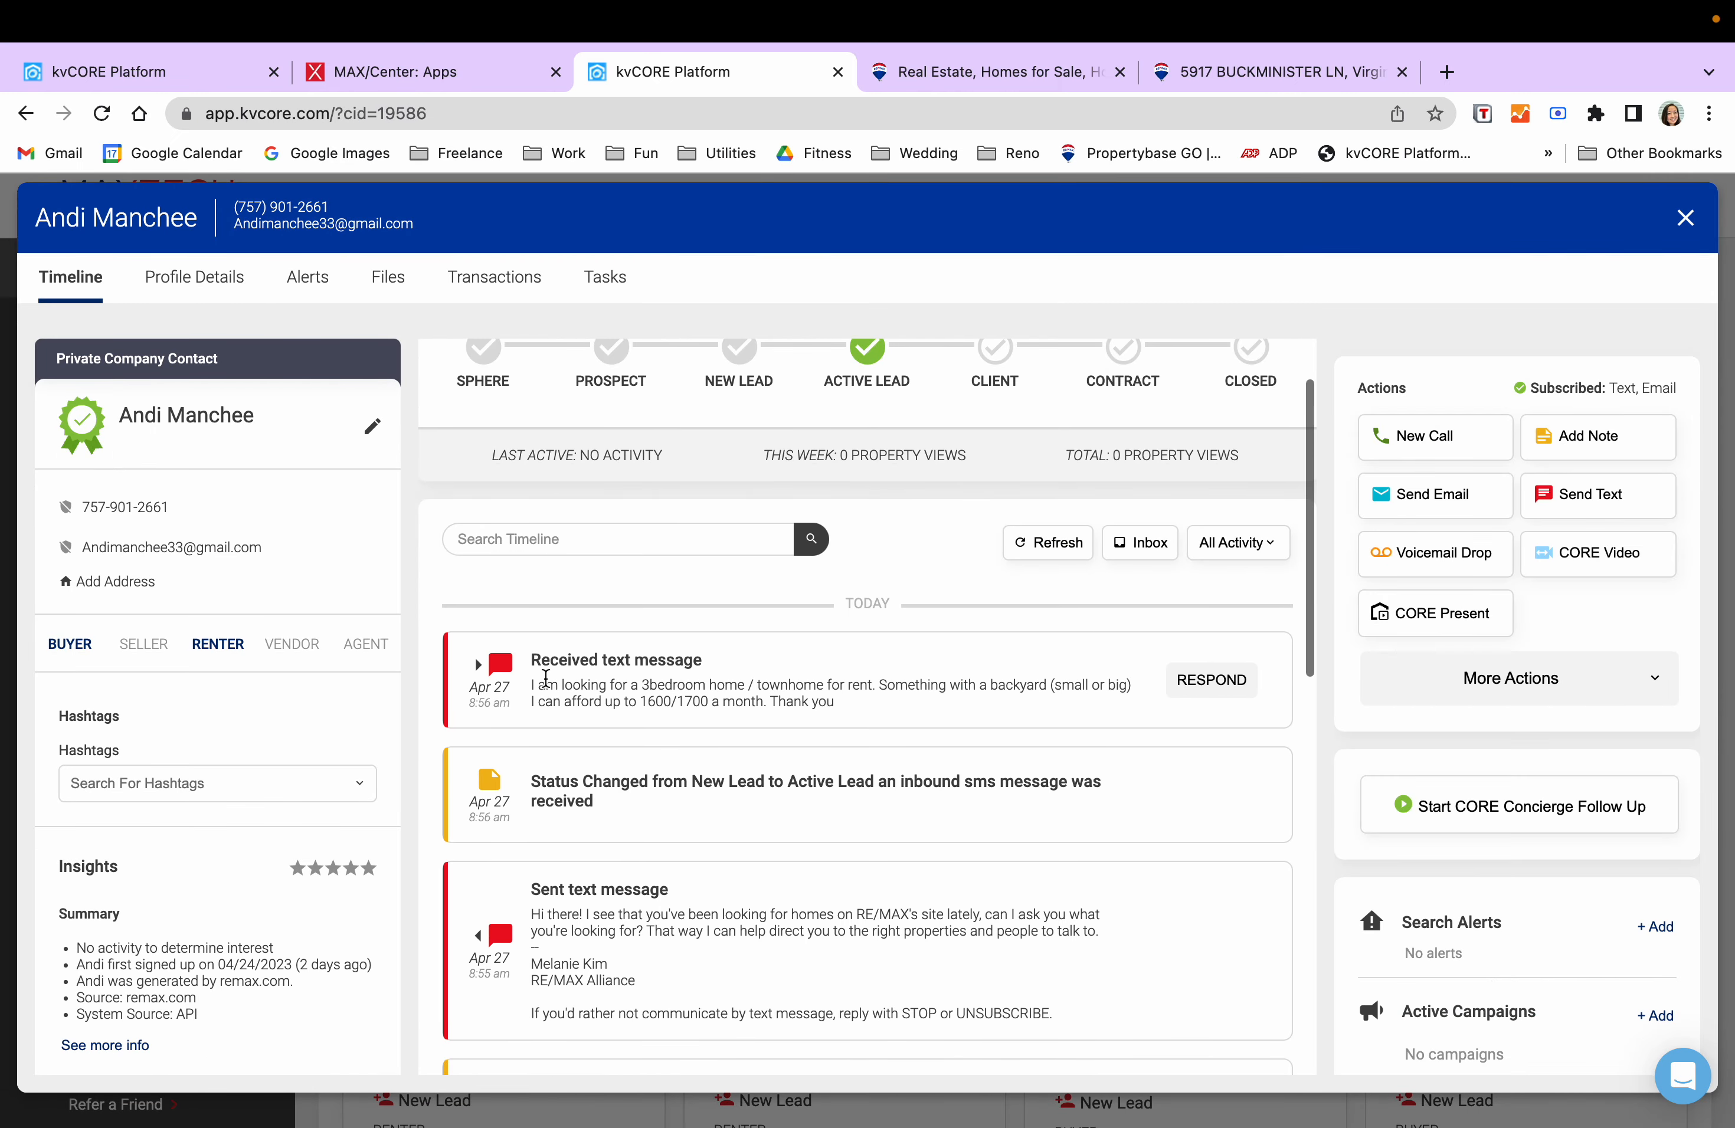
scroll(762, 870, "down", 1)
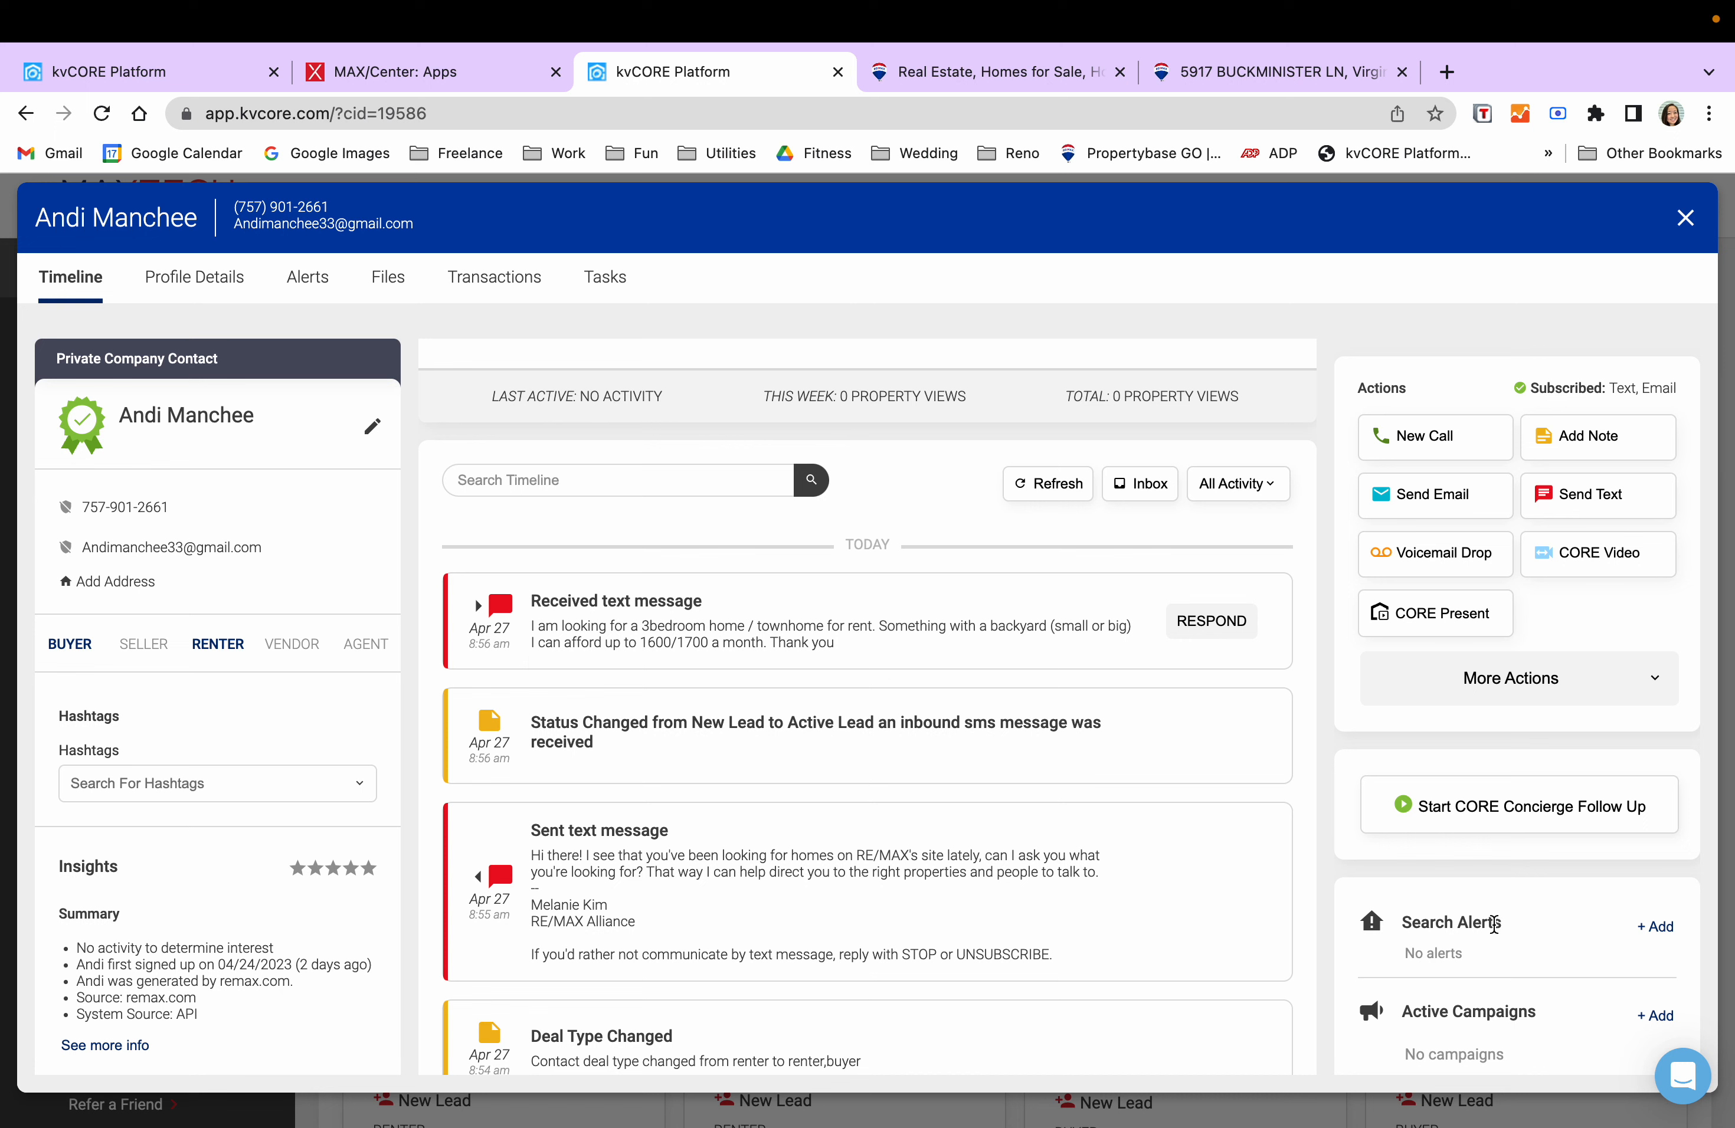
- Start a search alert for the lead and add City: Virginia Beach as an area
left_click(1657, 927)
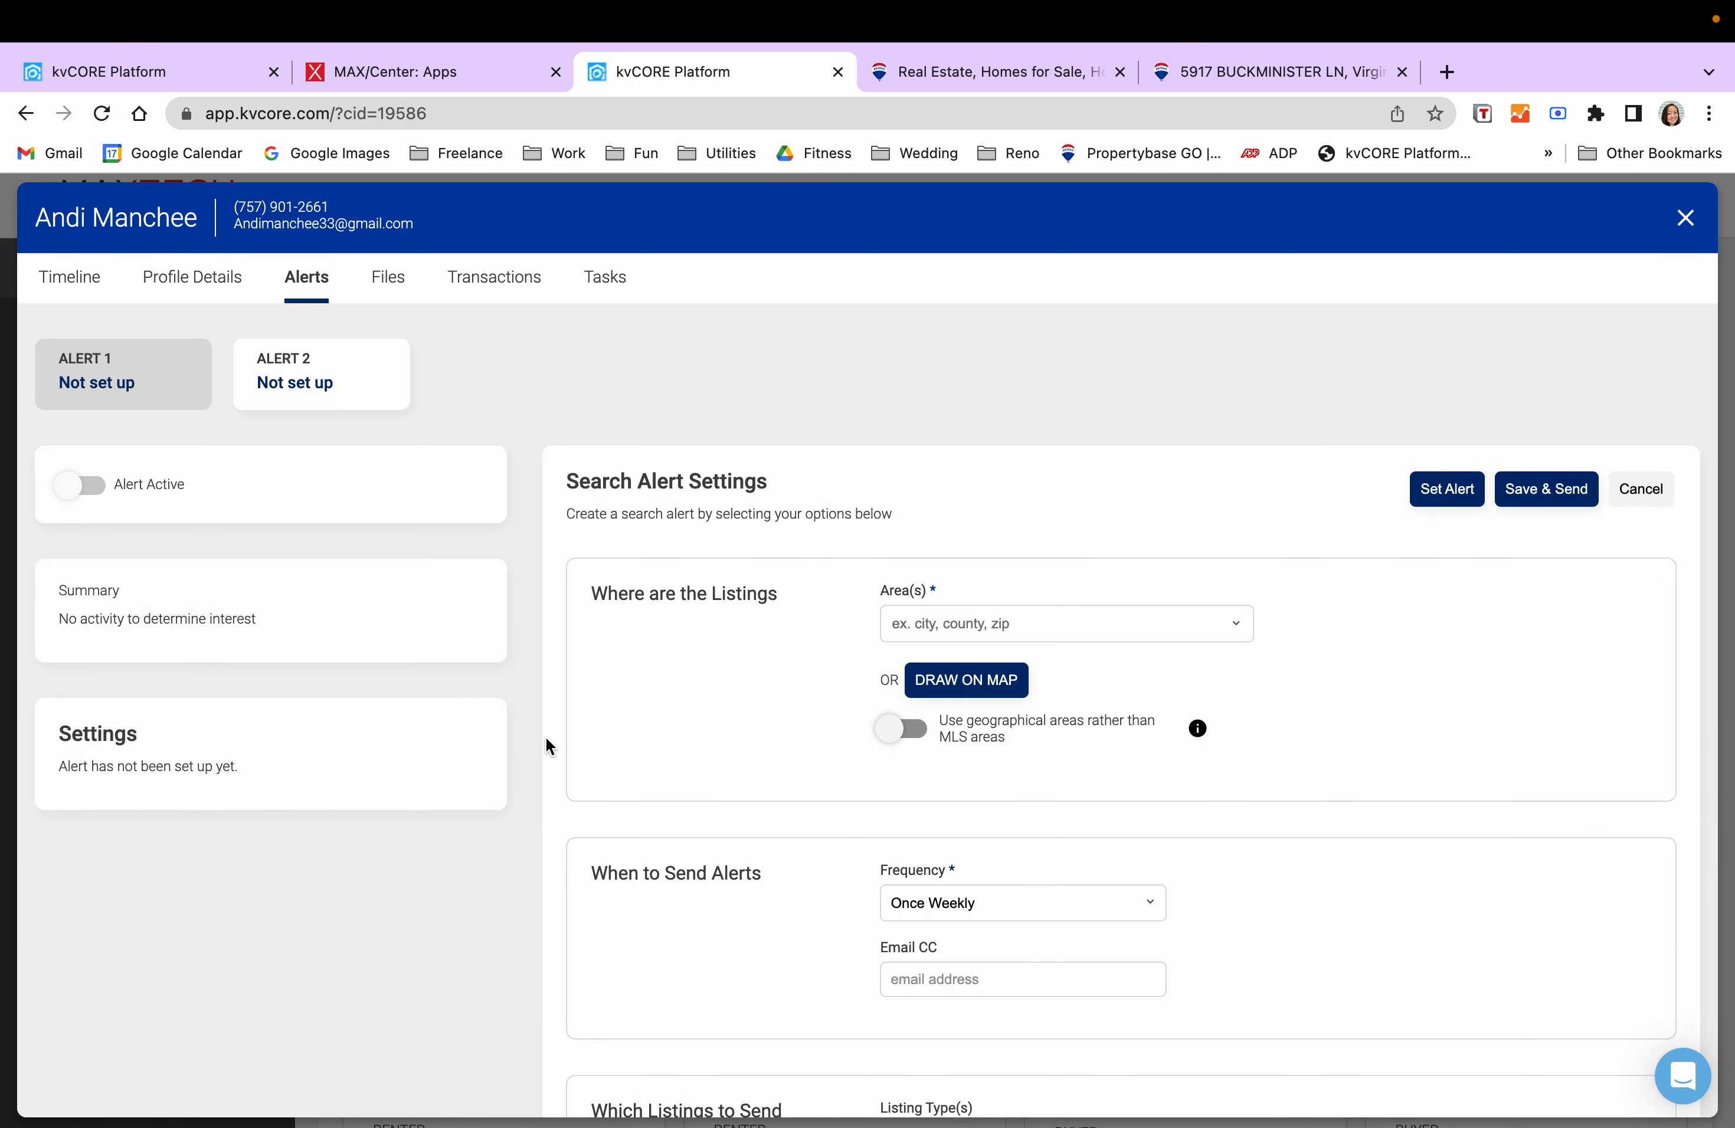
scroll(578, 720, "down", 2)
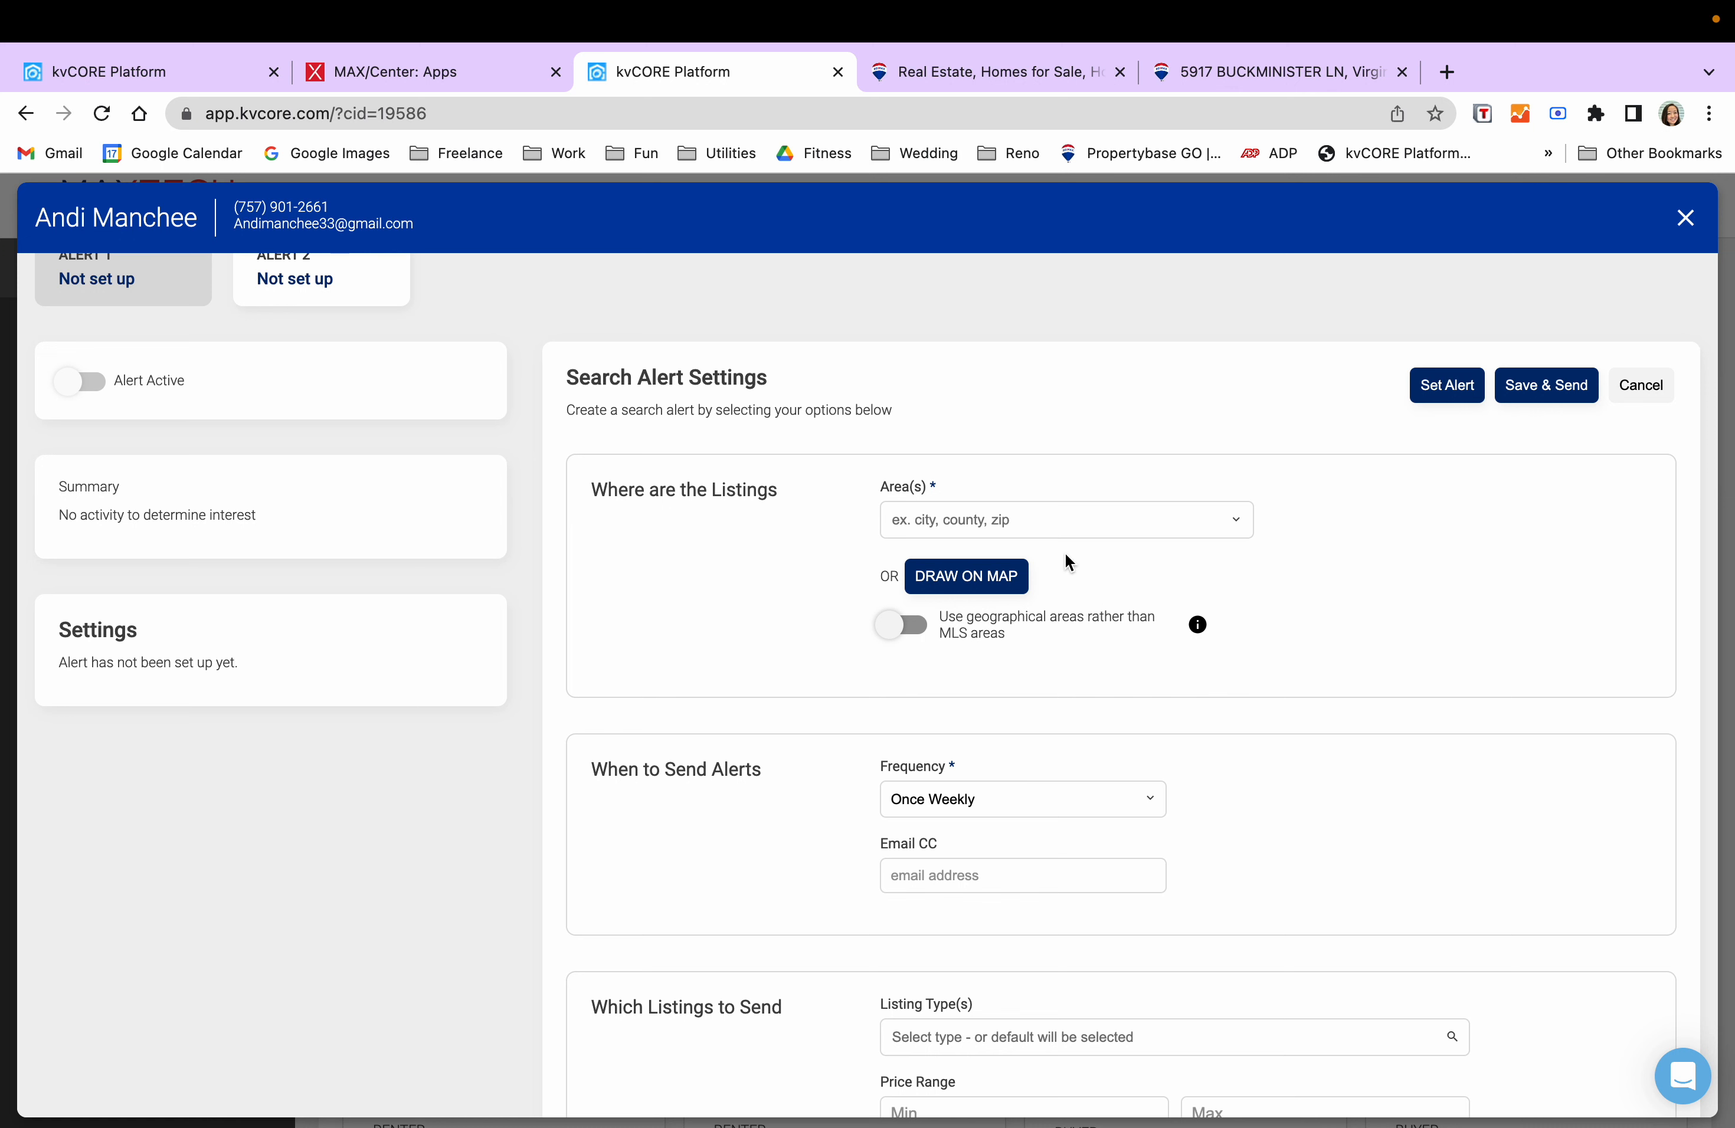
left_click(986, 521)
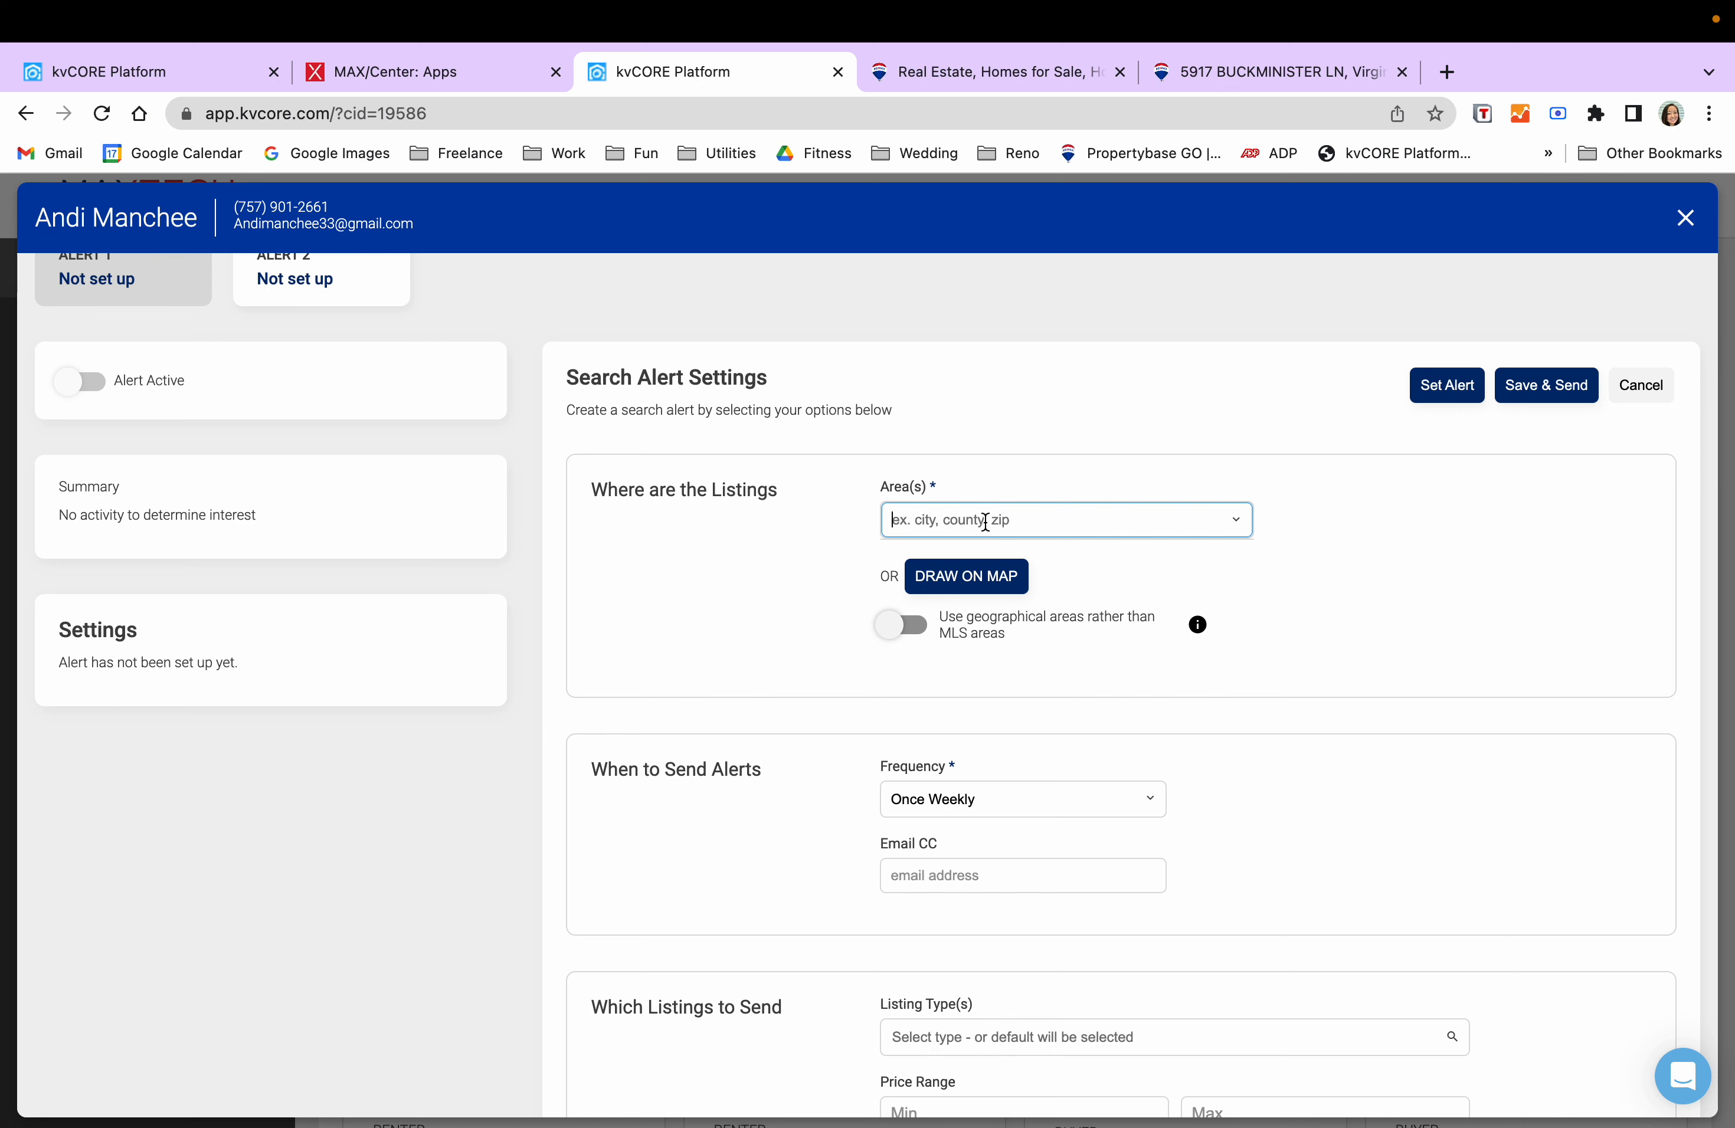
type("virginia beach")
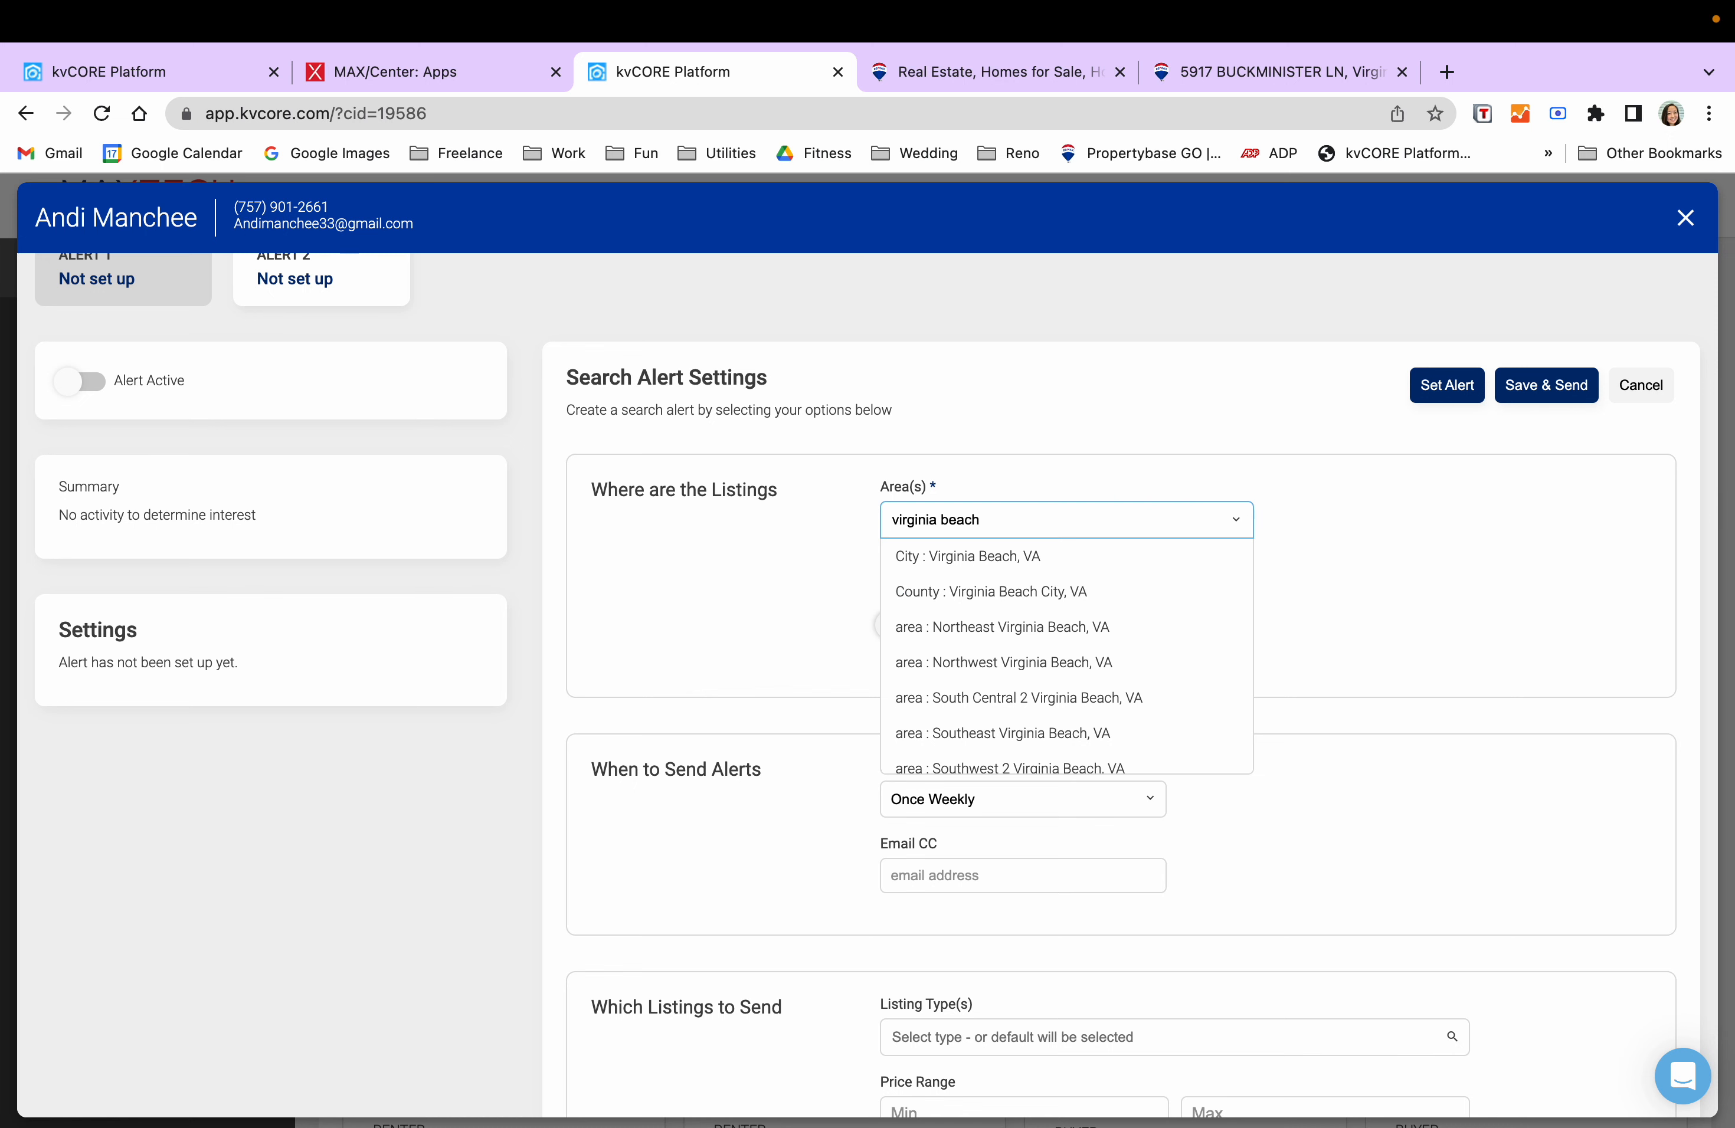
left_click(949, 558)
- Add City: Norfolk to the alert areas and begin searching for Chesapeake
left_click(1006, 525)
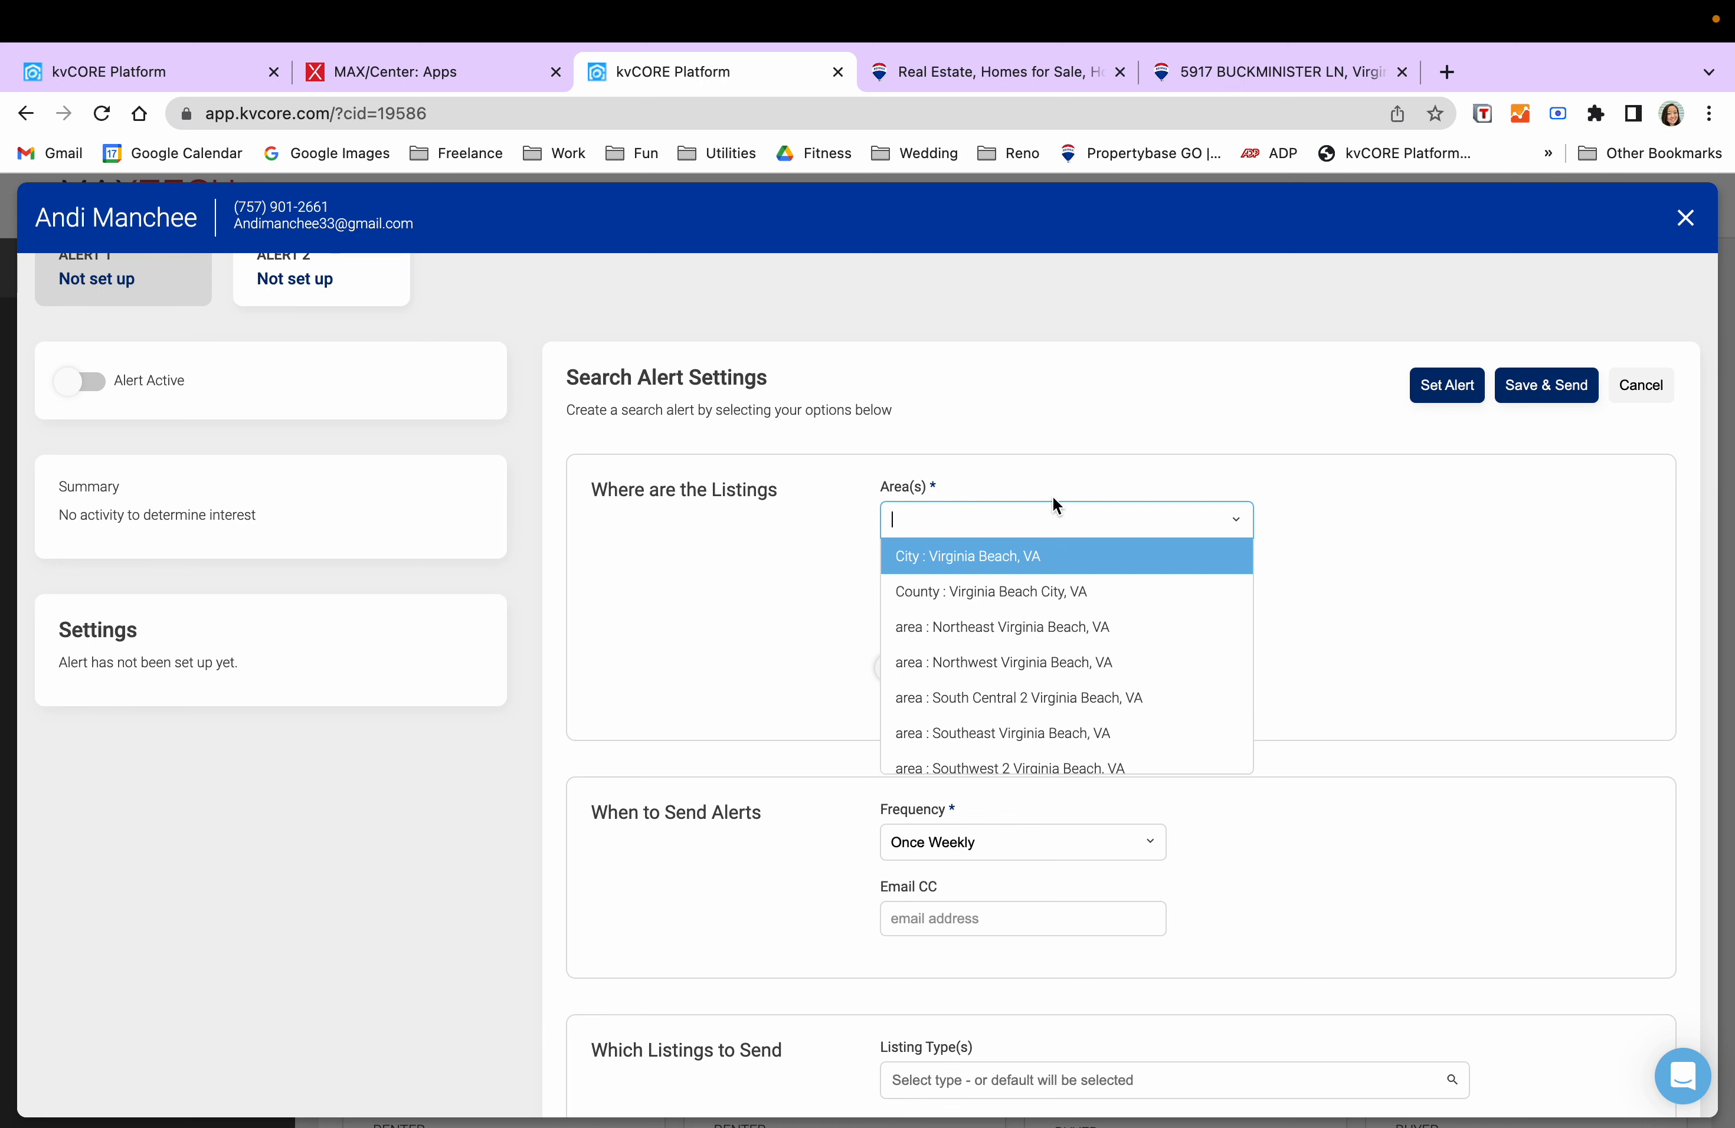
type("norfolk")
key("Return")
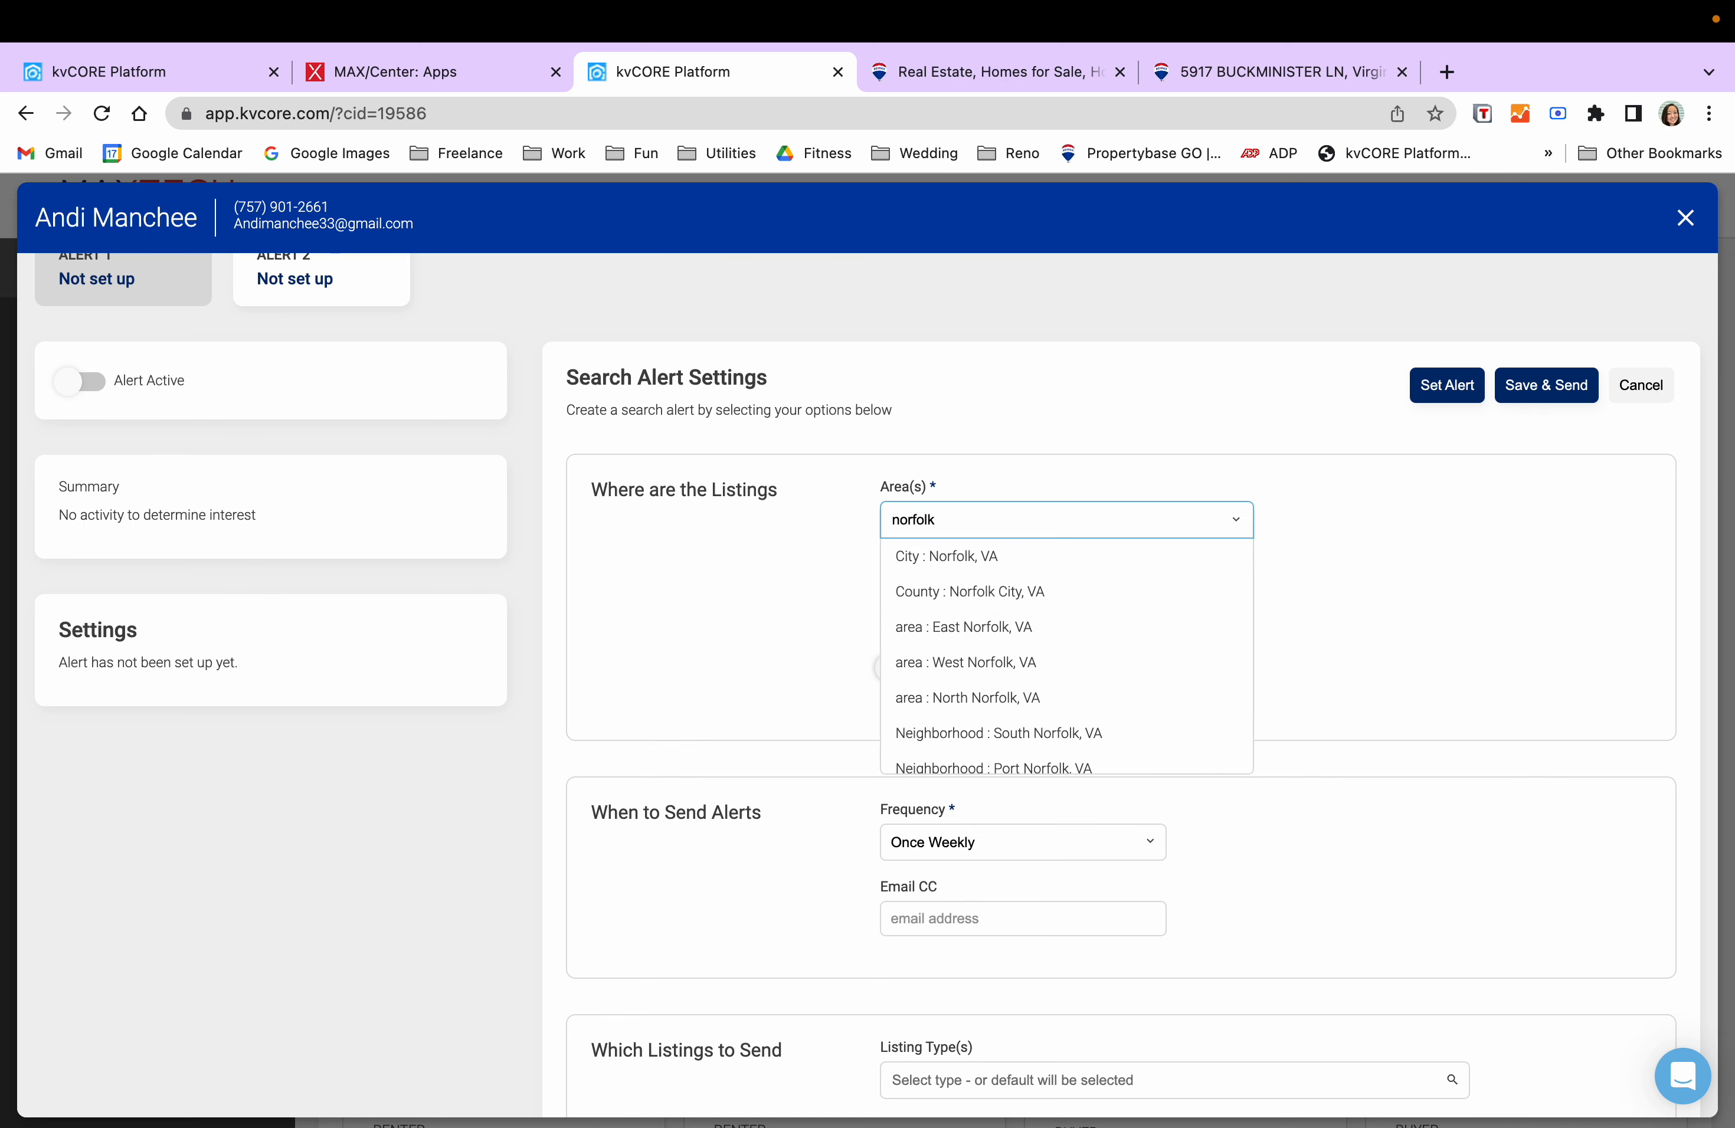
left_click(1015, 559)
left_click(1026, 522)
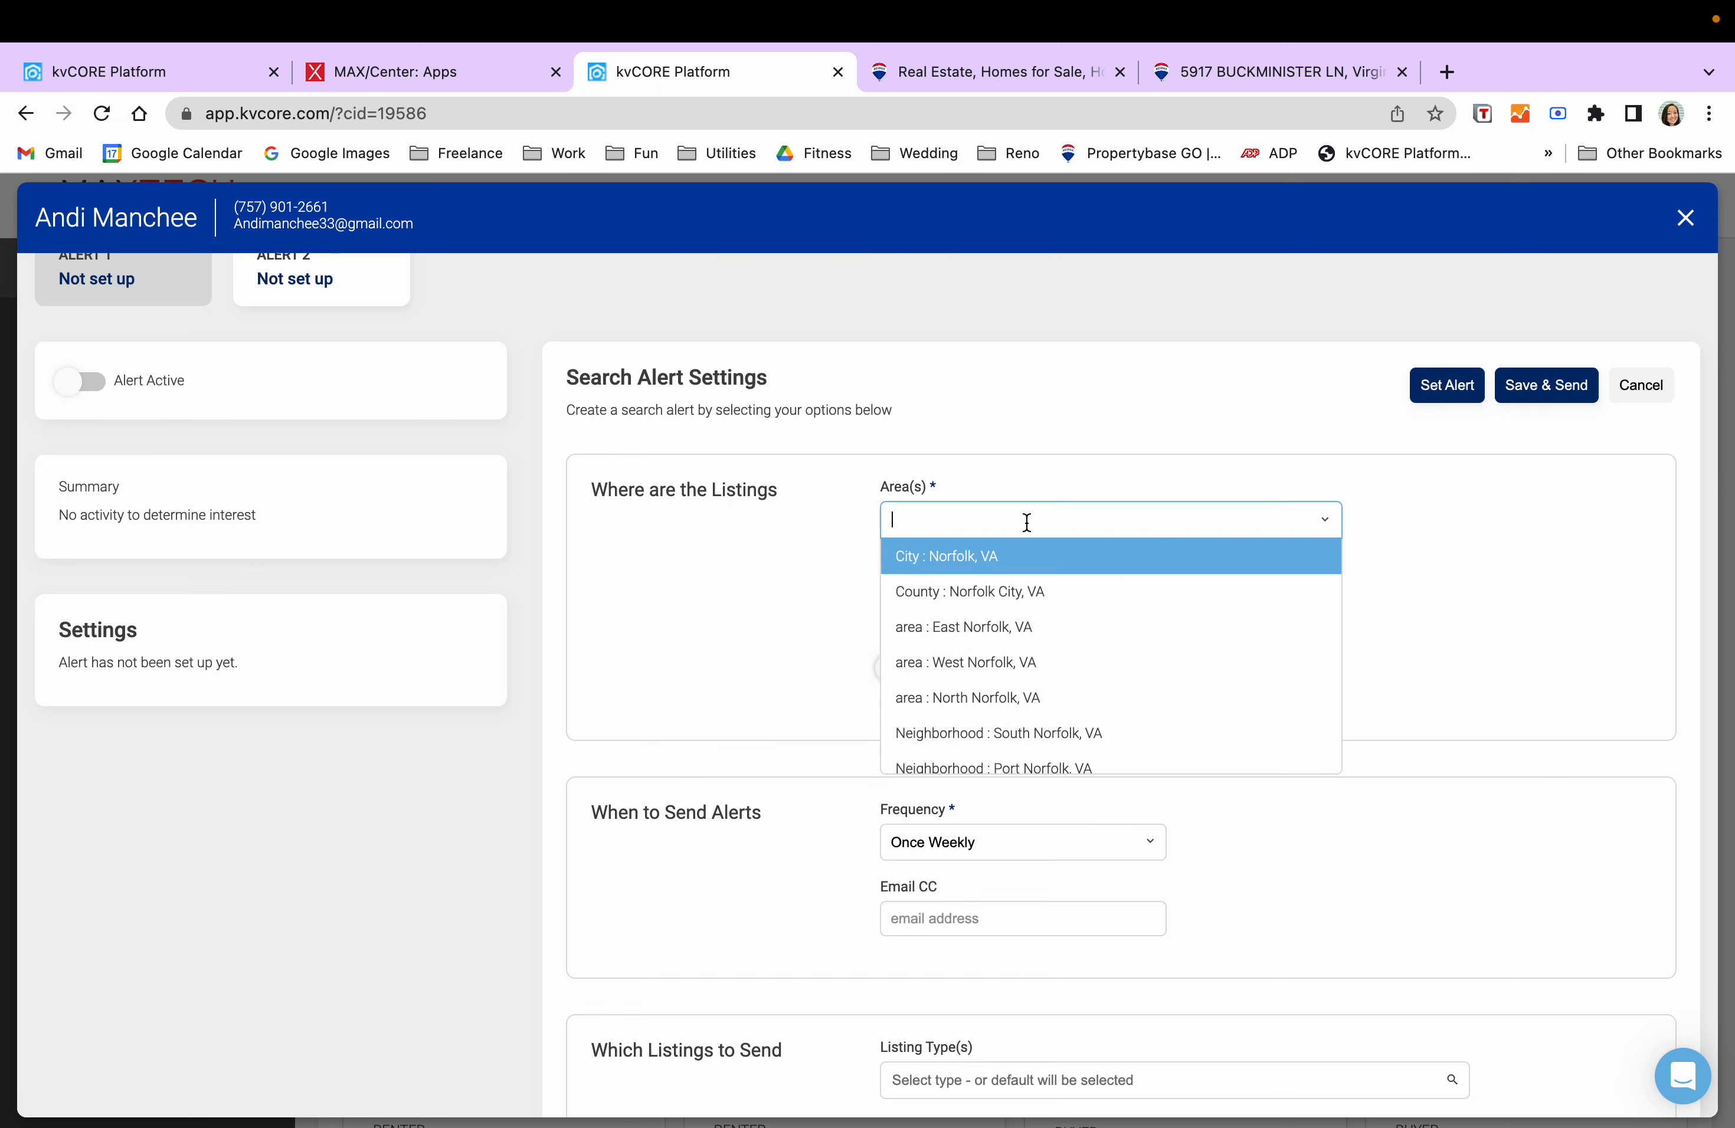
type("chesapeake")
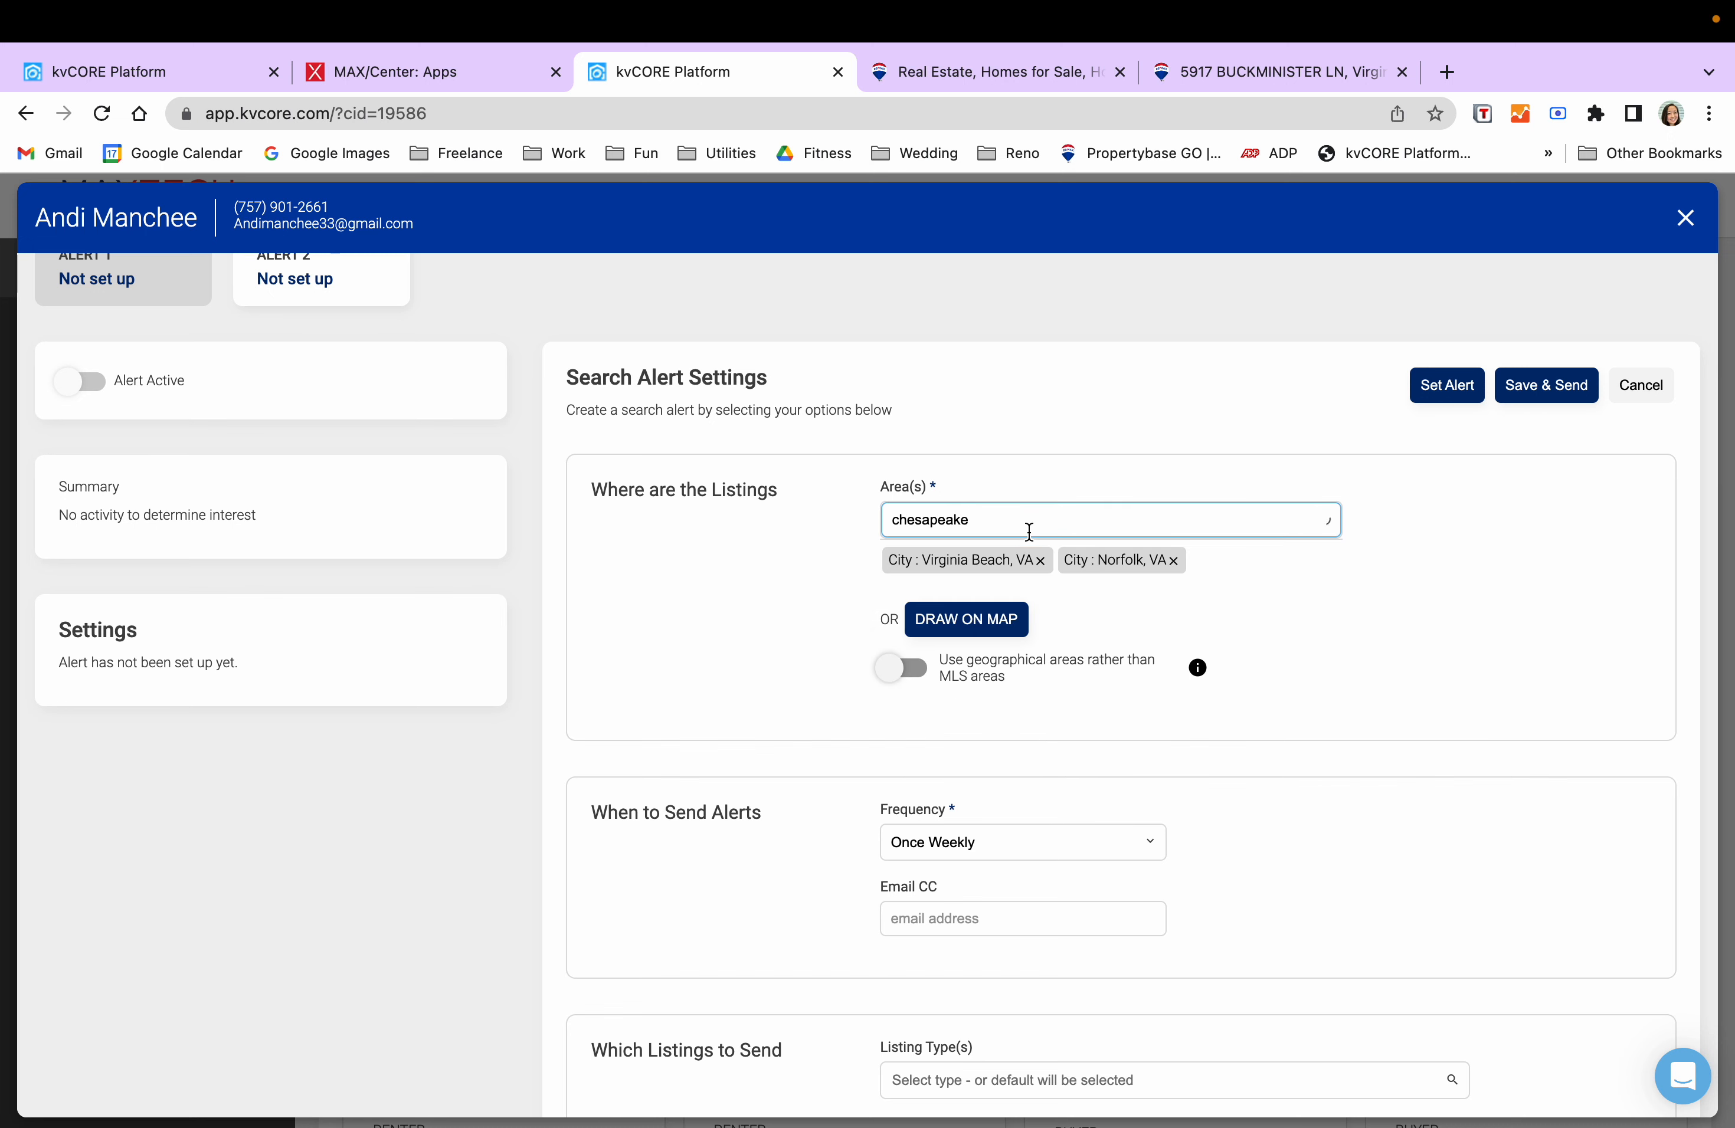
left_click(1018, 593)
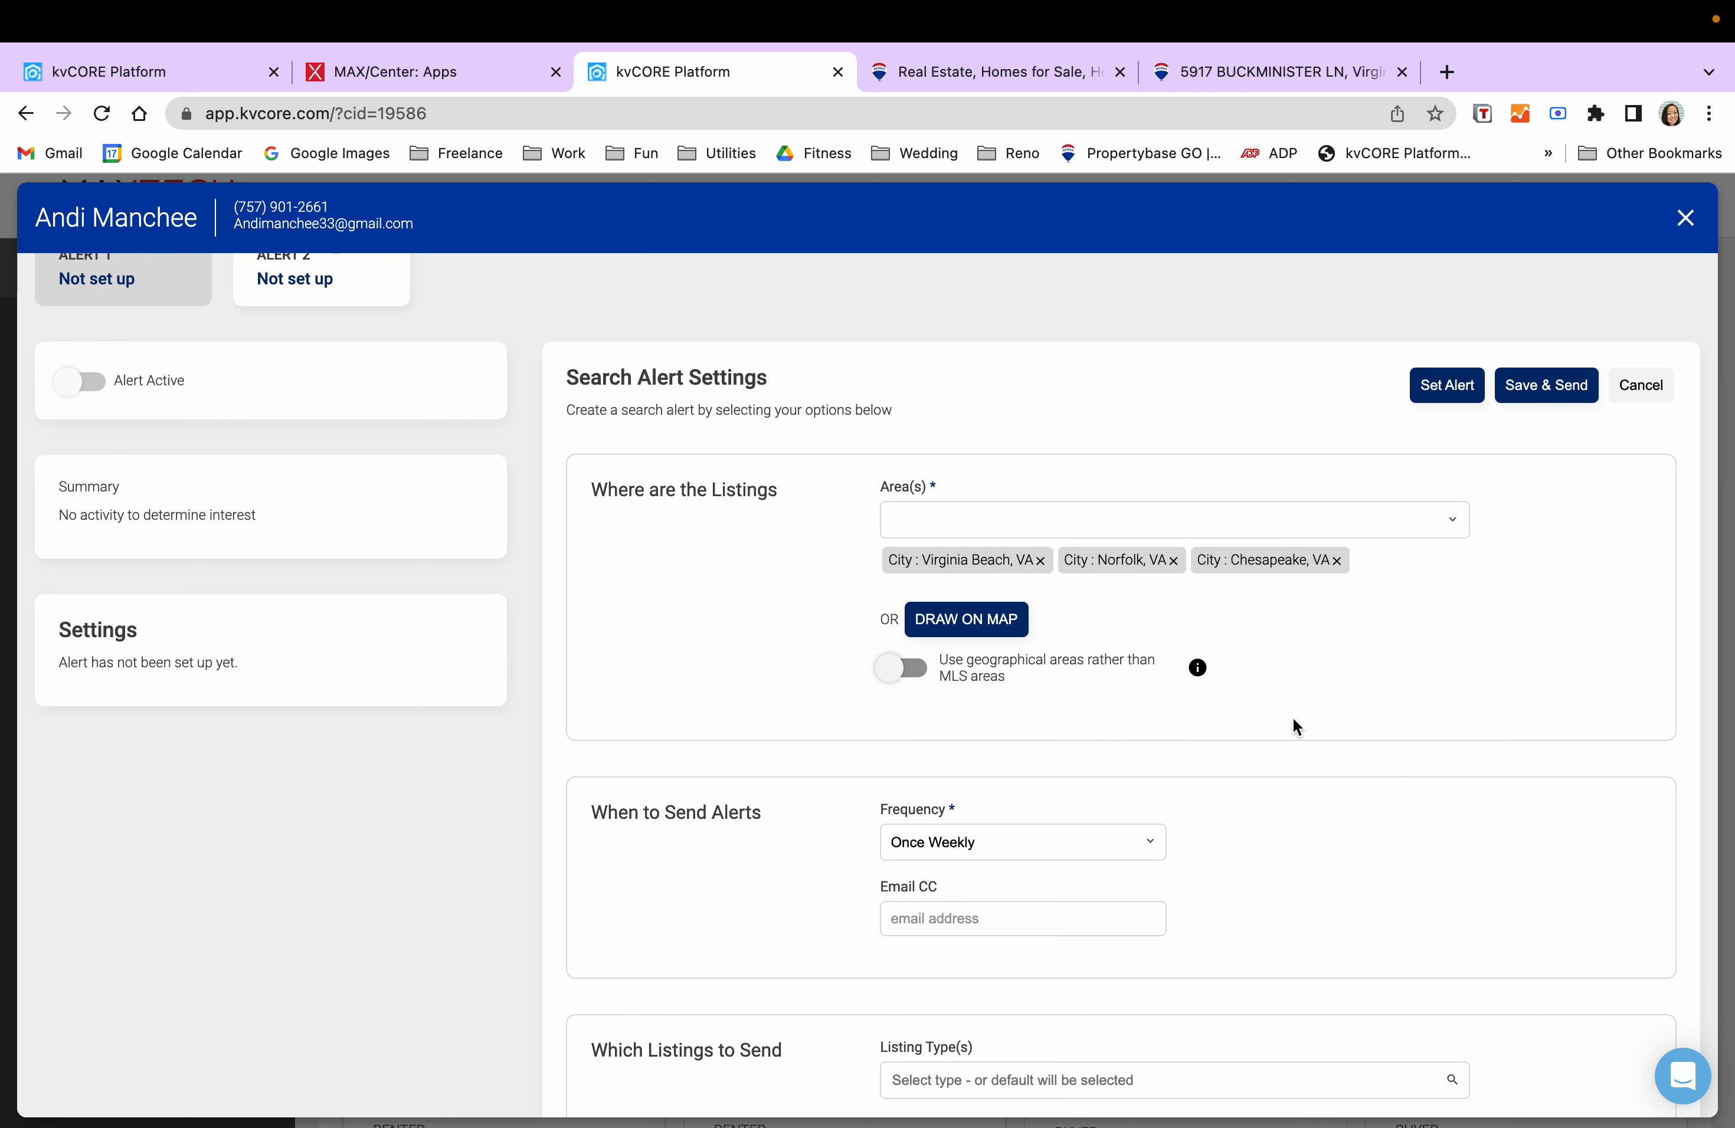
scroll(1294, 719, "down", 3)
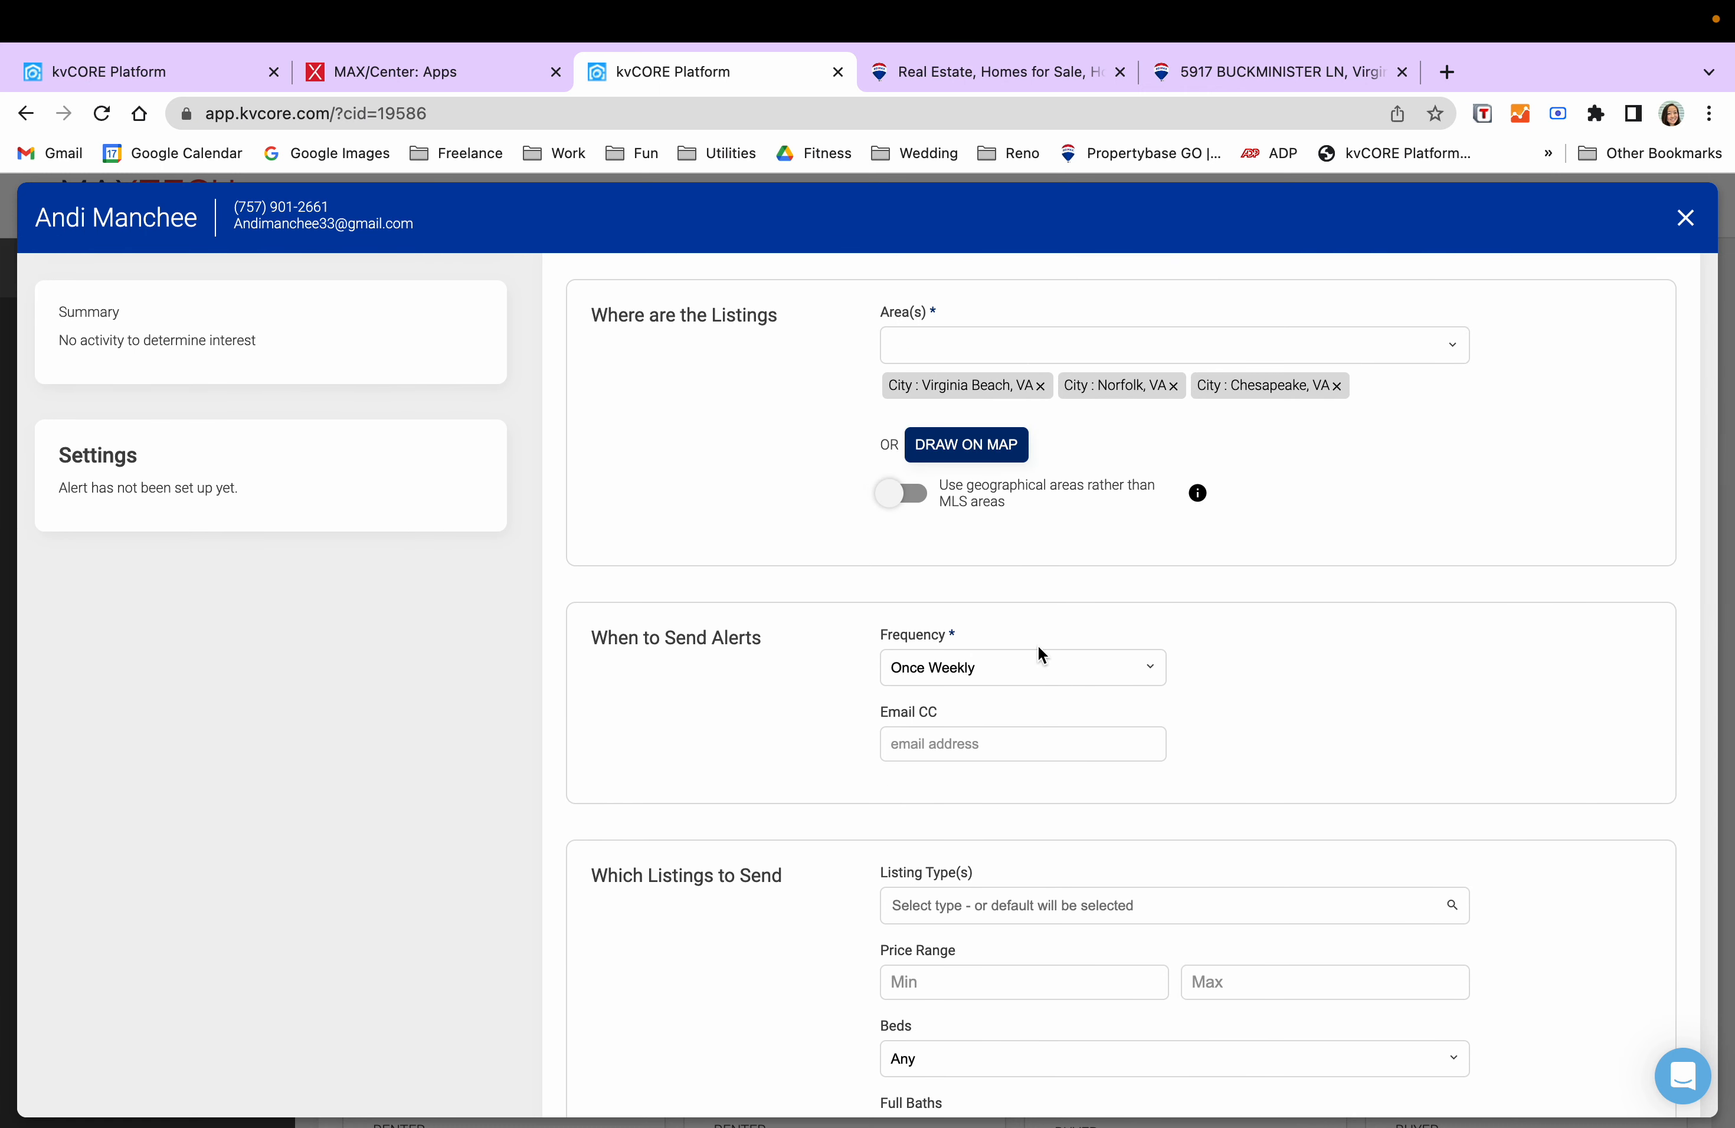
scroll(709, 659, "down", 2)
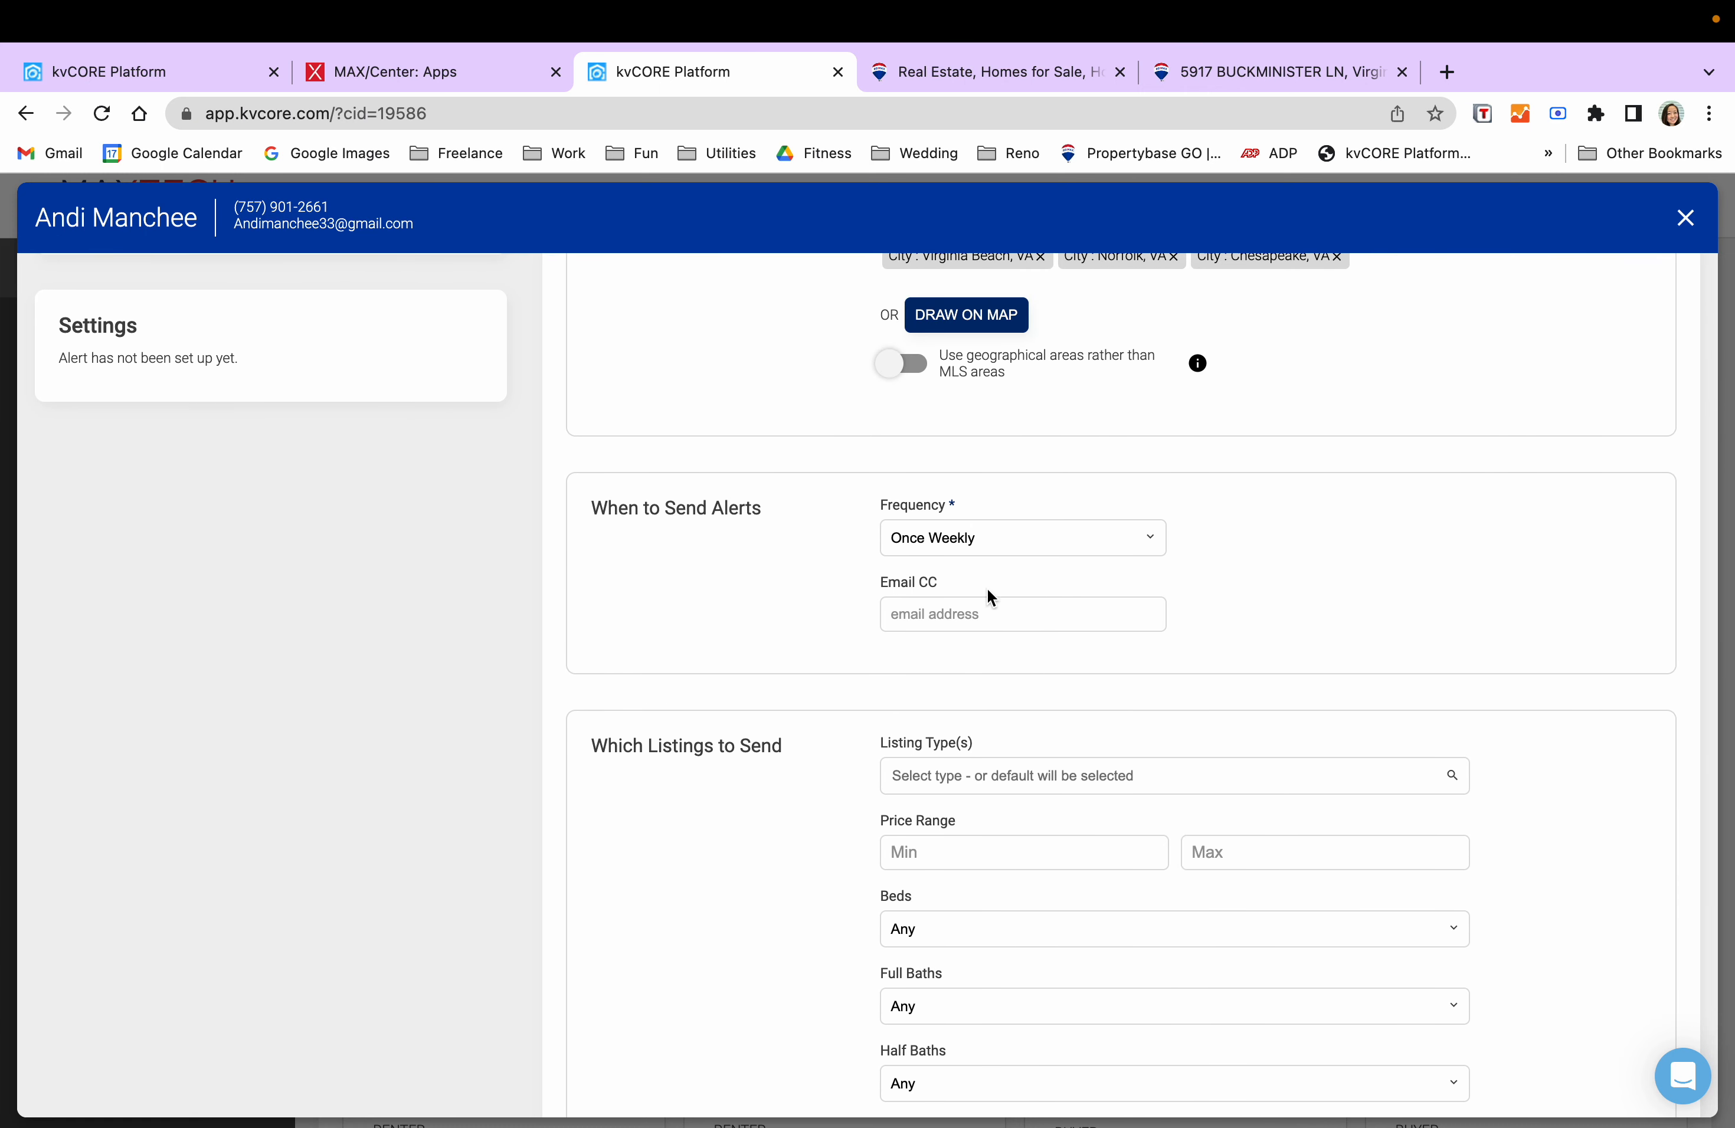
left_click(1011, 543)
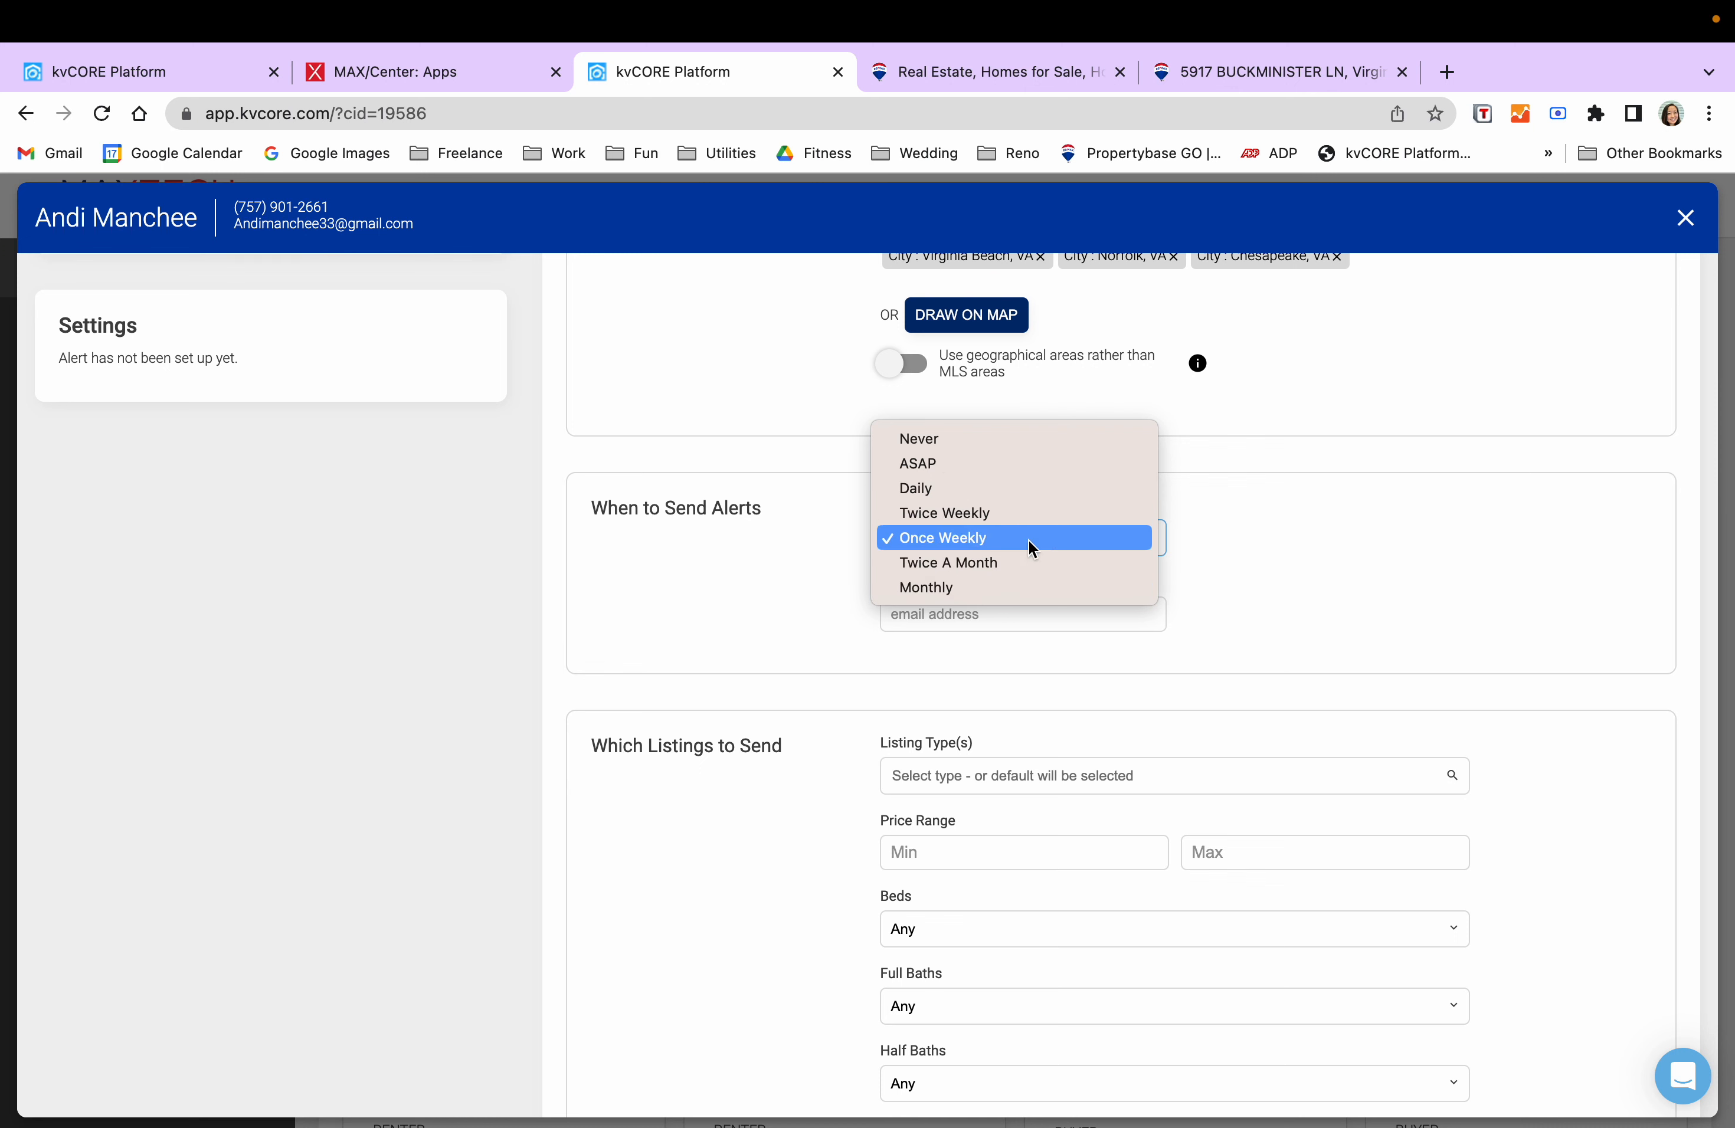
left_click(1283, 535)
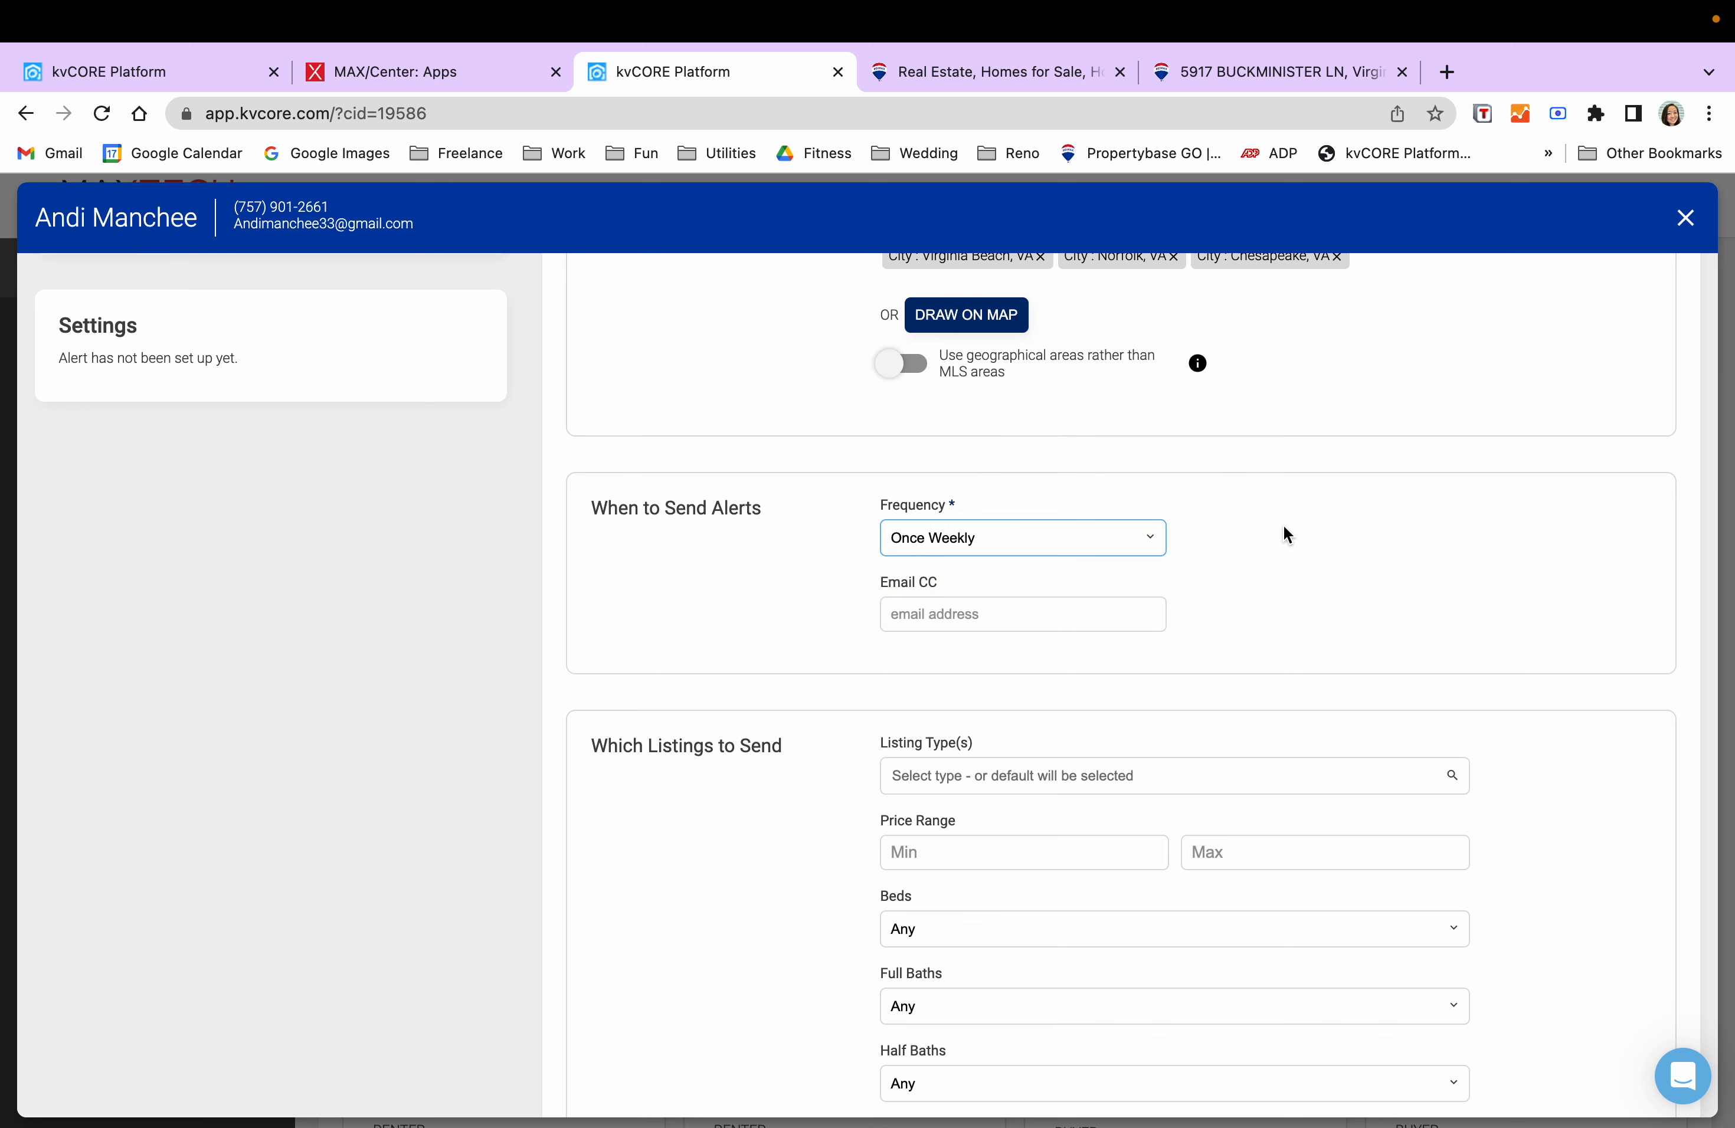
left_click(1057, 624)
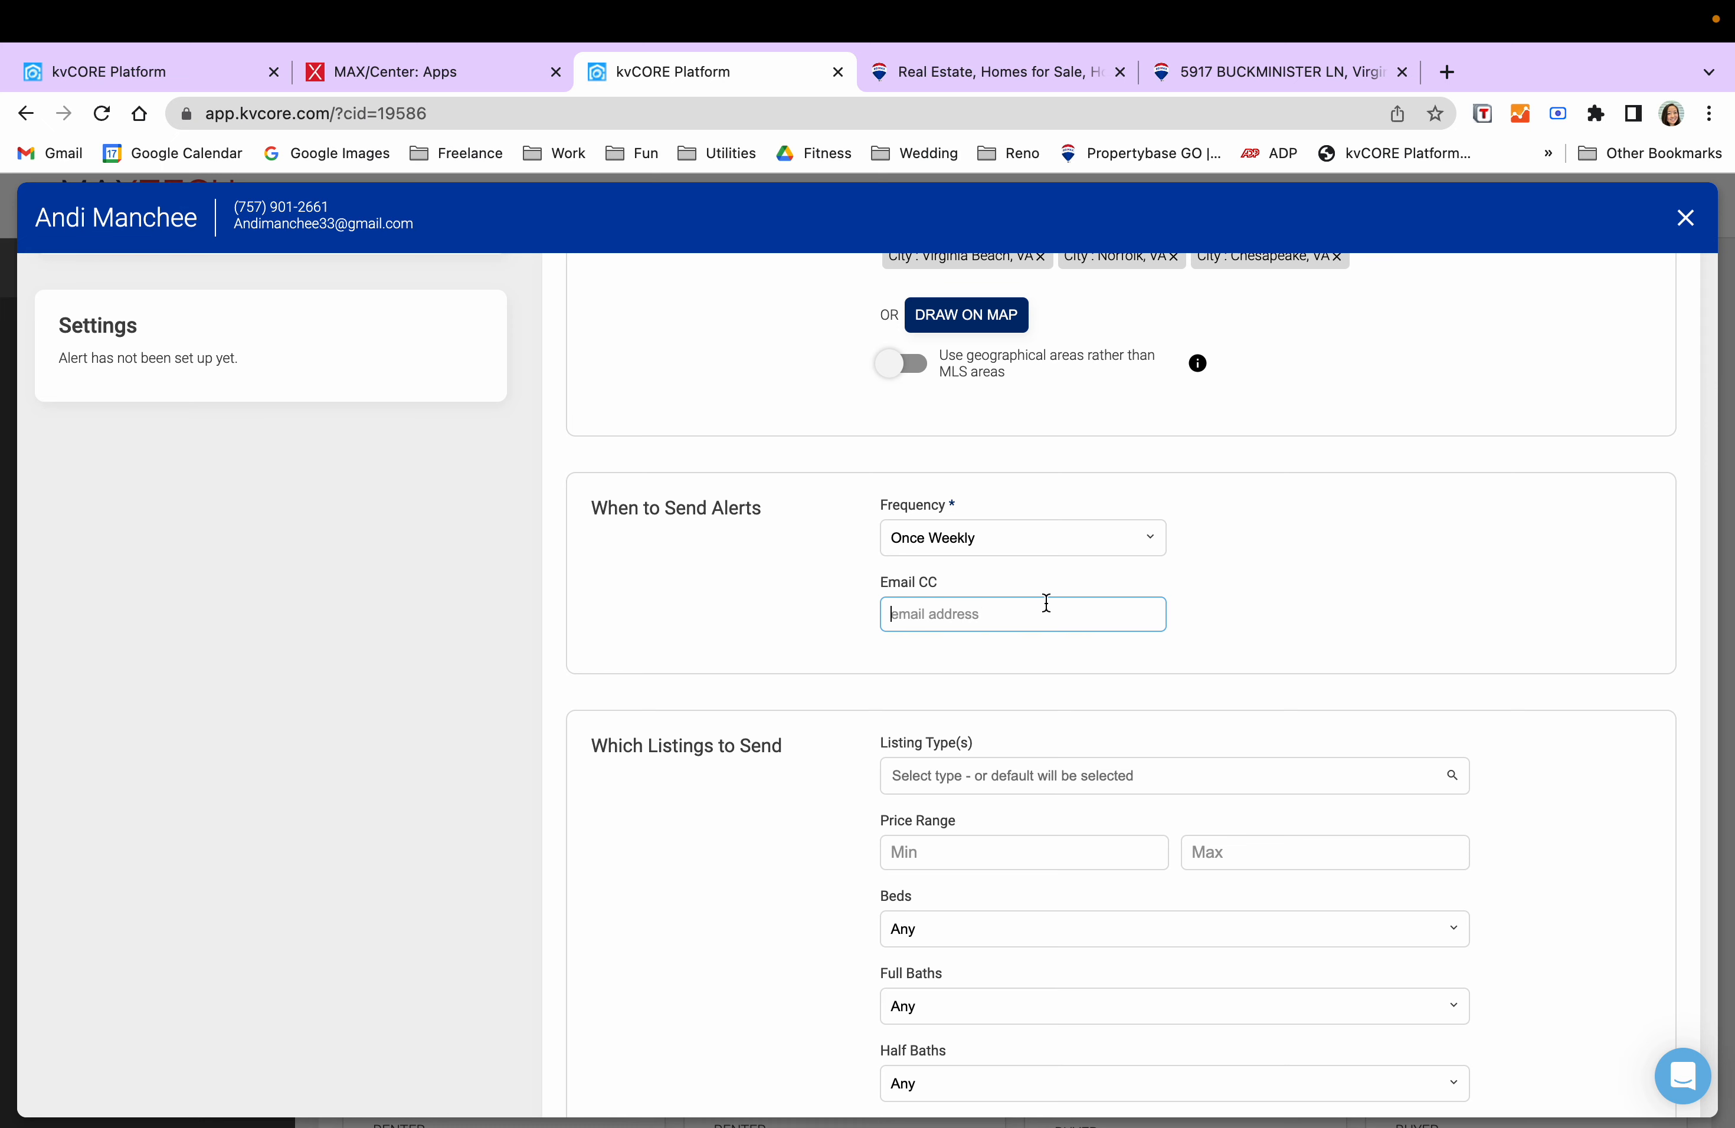
- Set the alert's listing types to Condos and Rentals
scroll(1047, 605, "down", 2)
scroll(997, 608, "down", 2)
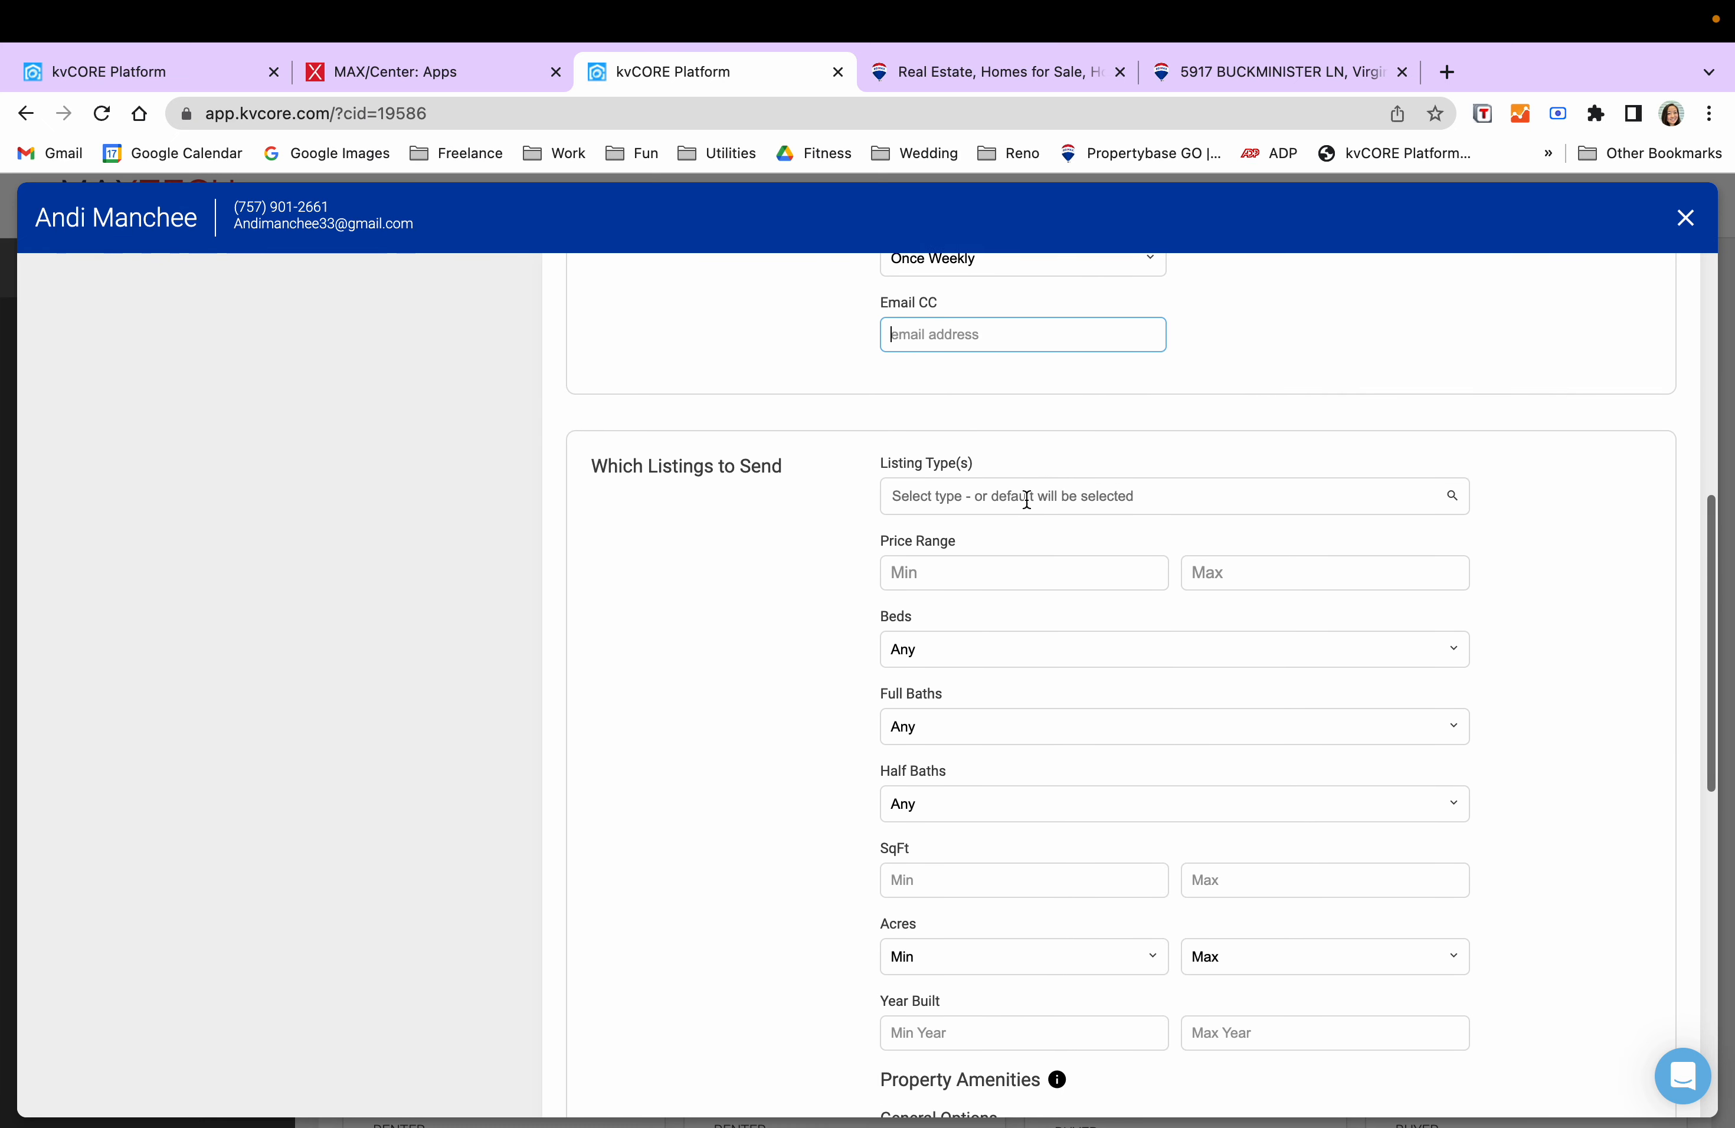
left_click(1070, 497)
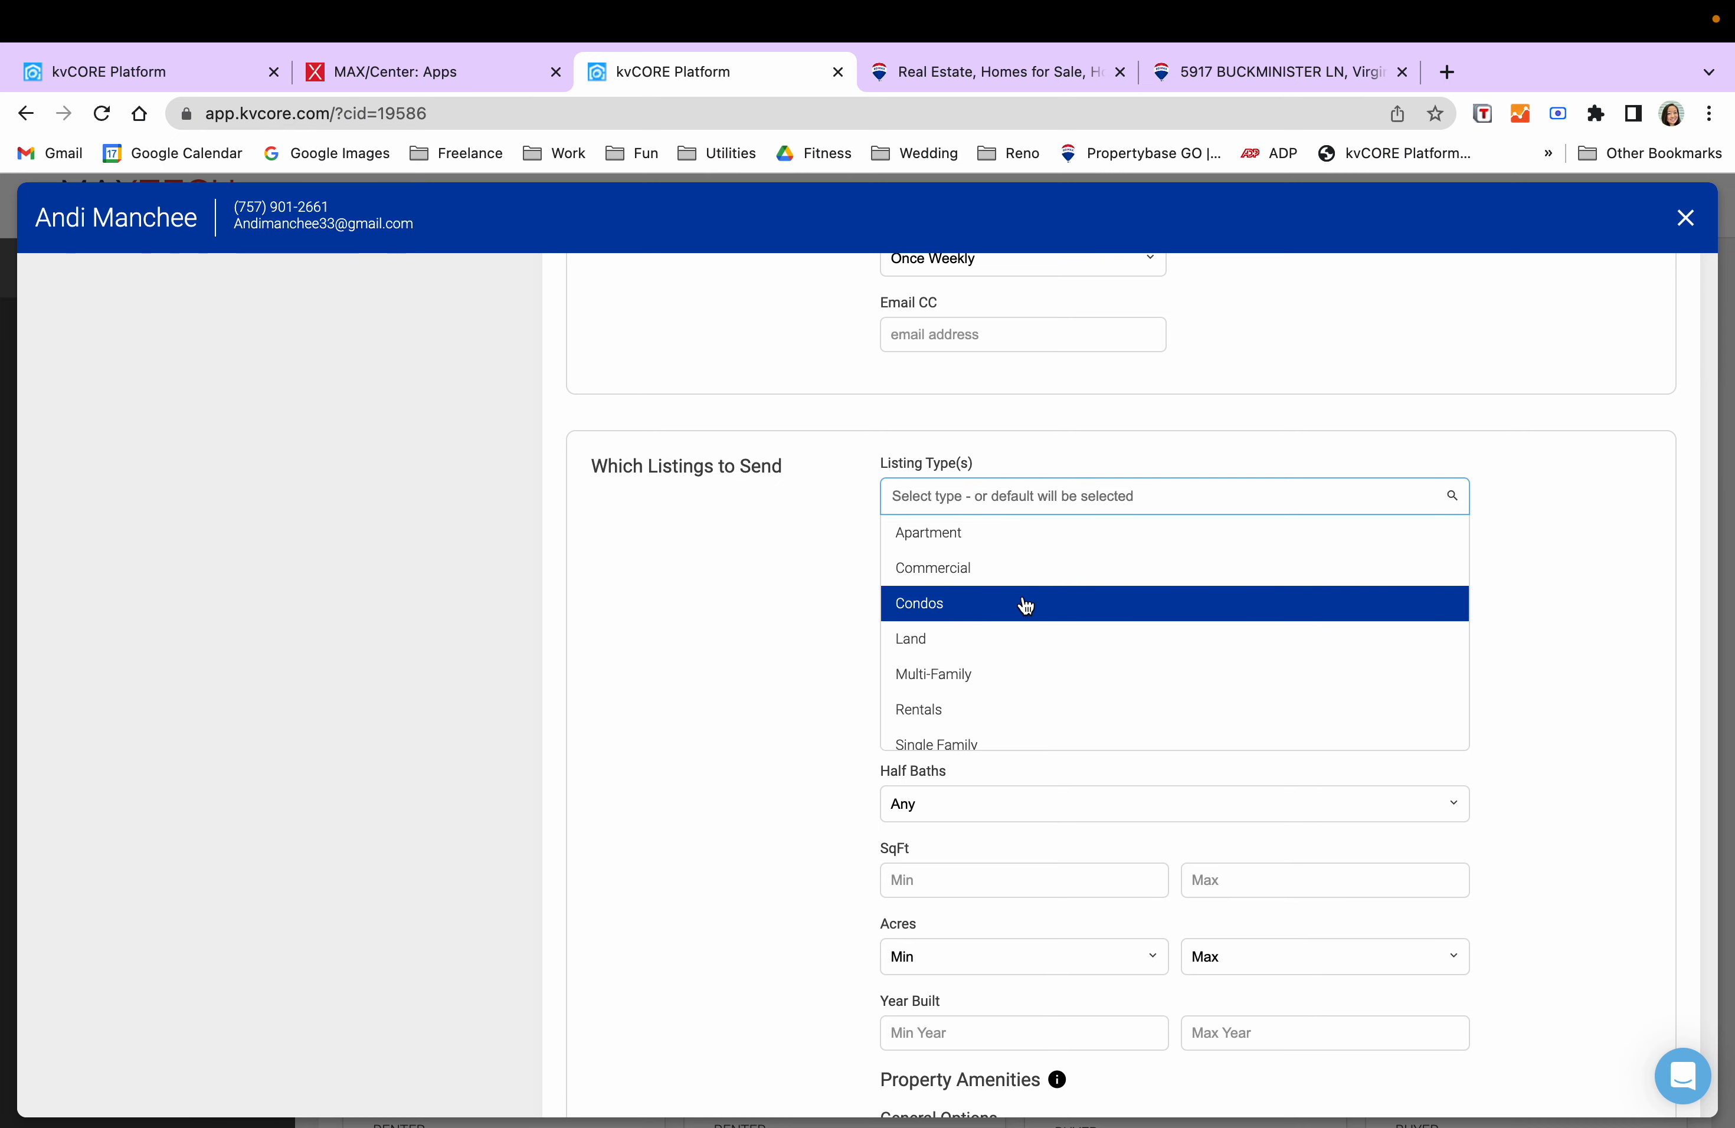
left_click(1025, 605)
left_click(1052, 504)
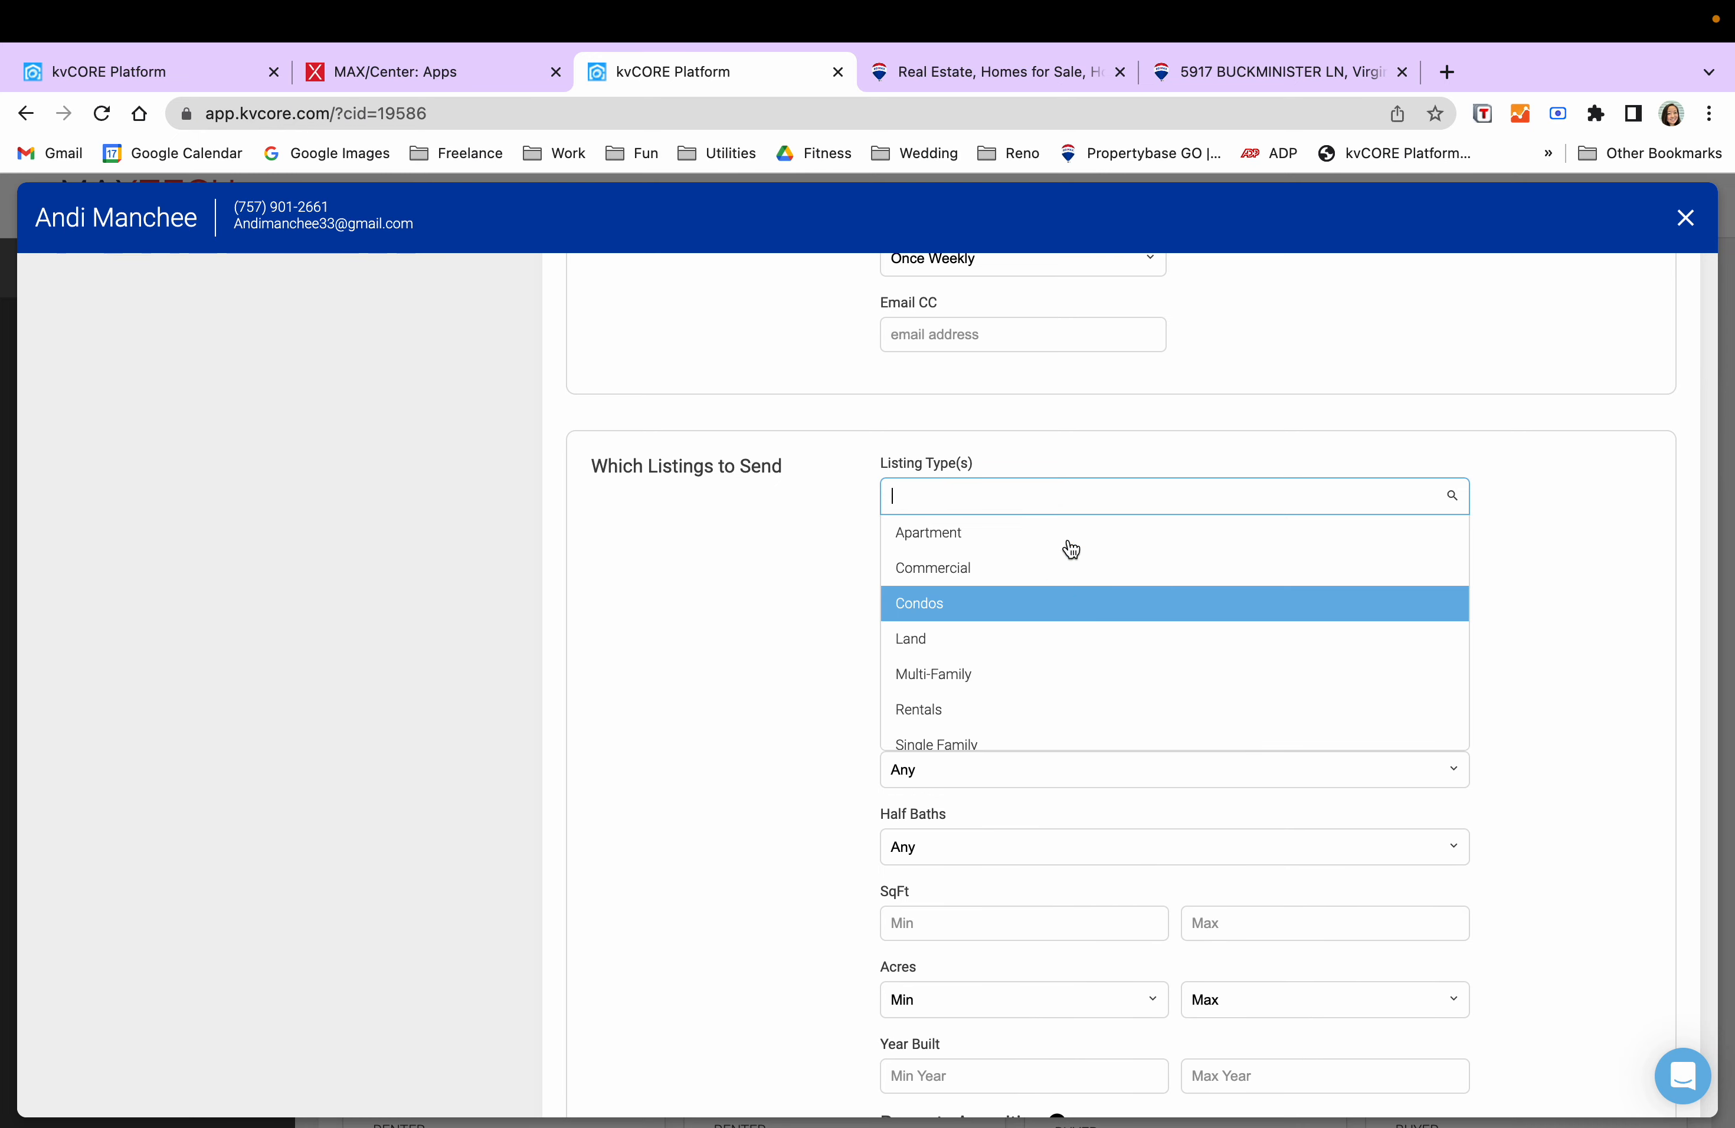
scroll(1065, 639, "down", 1)
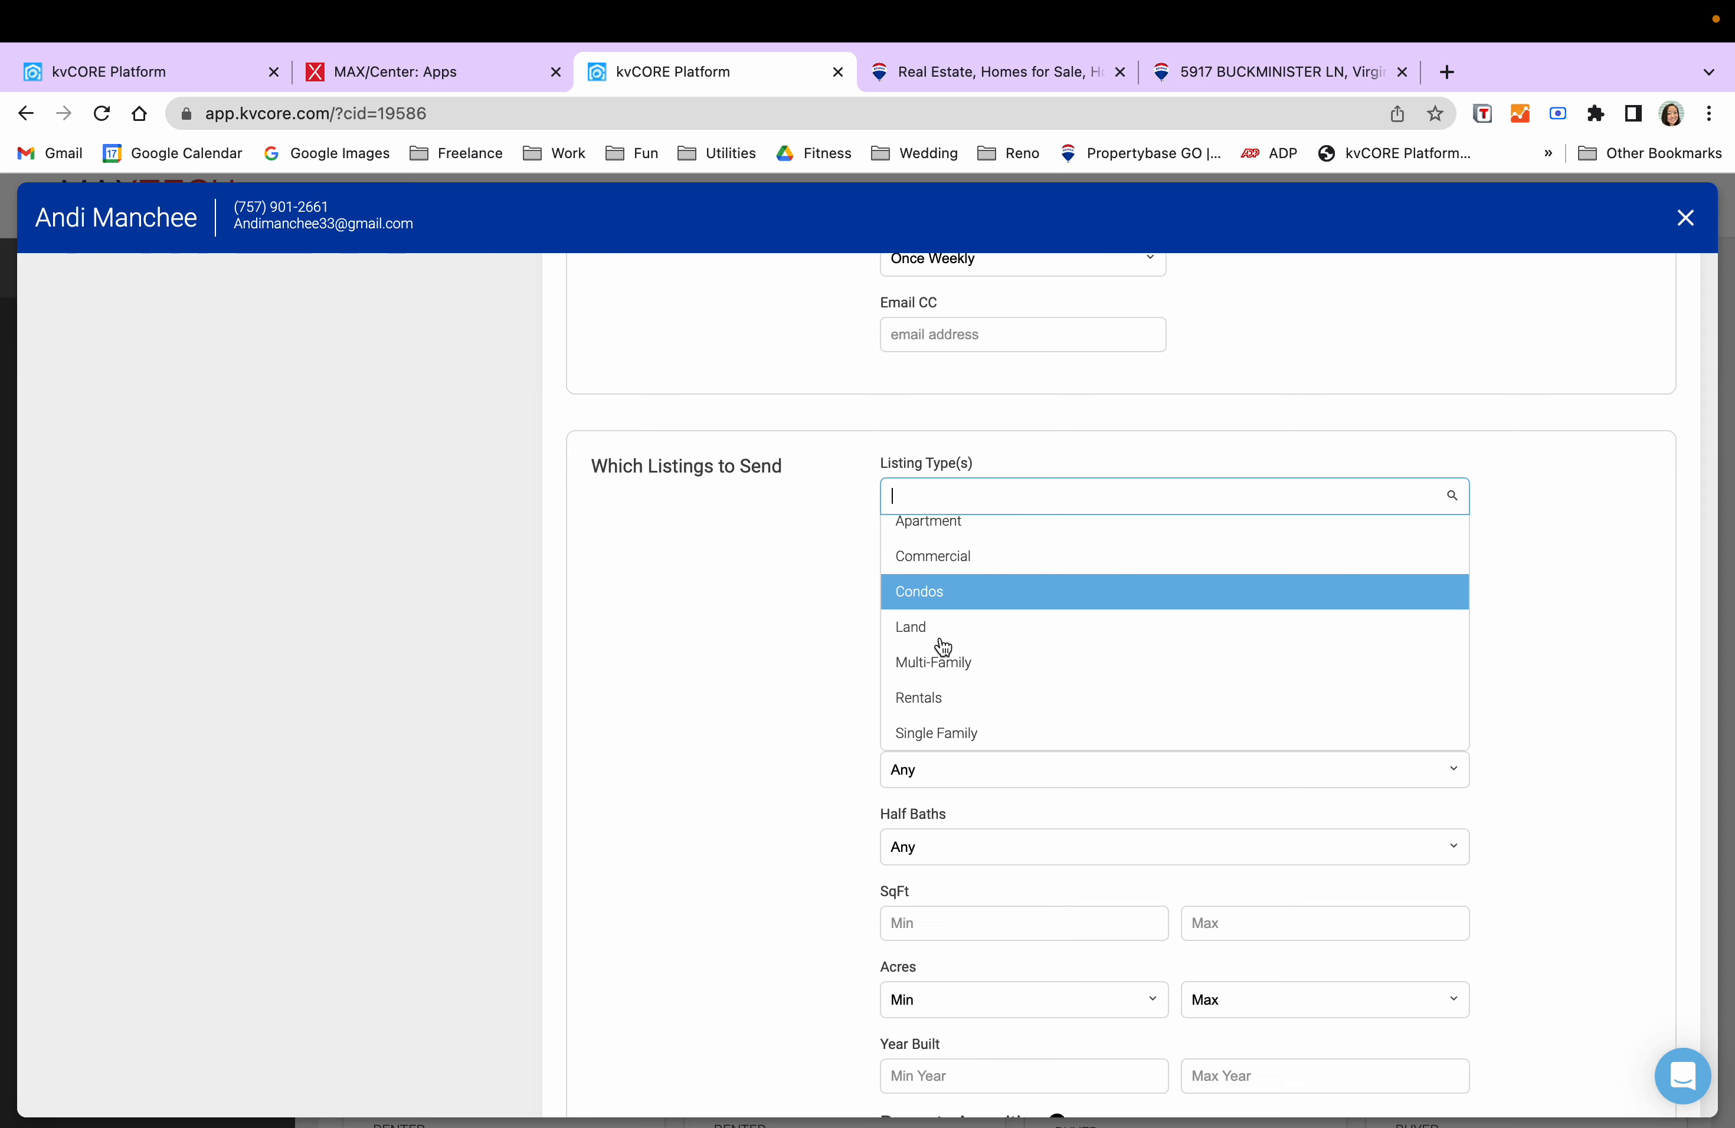
scroll(1099, 653, "up", 1)
left_click(1162, 714)
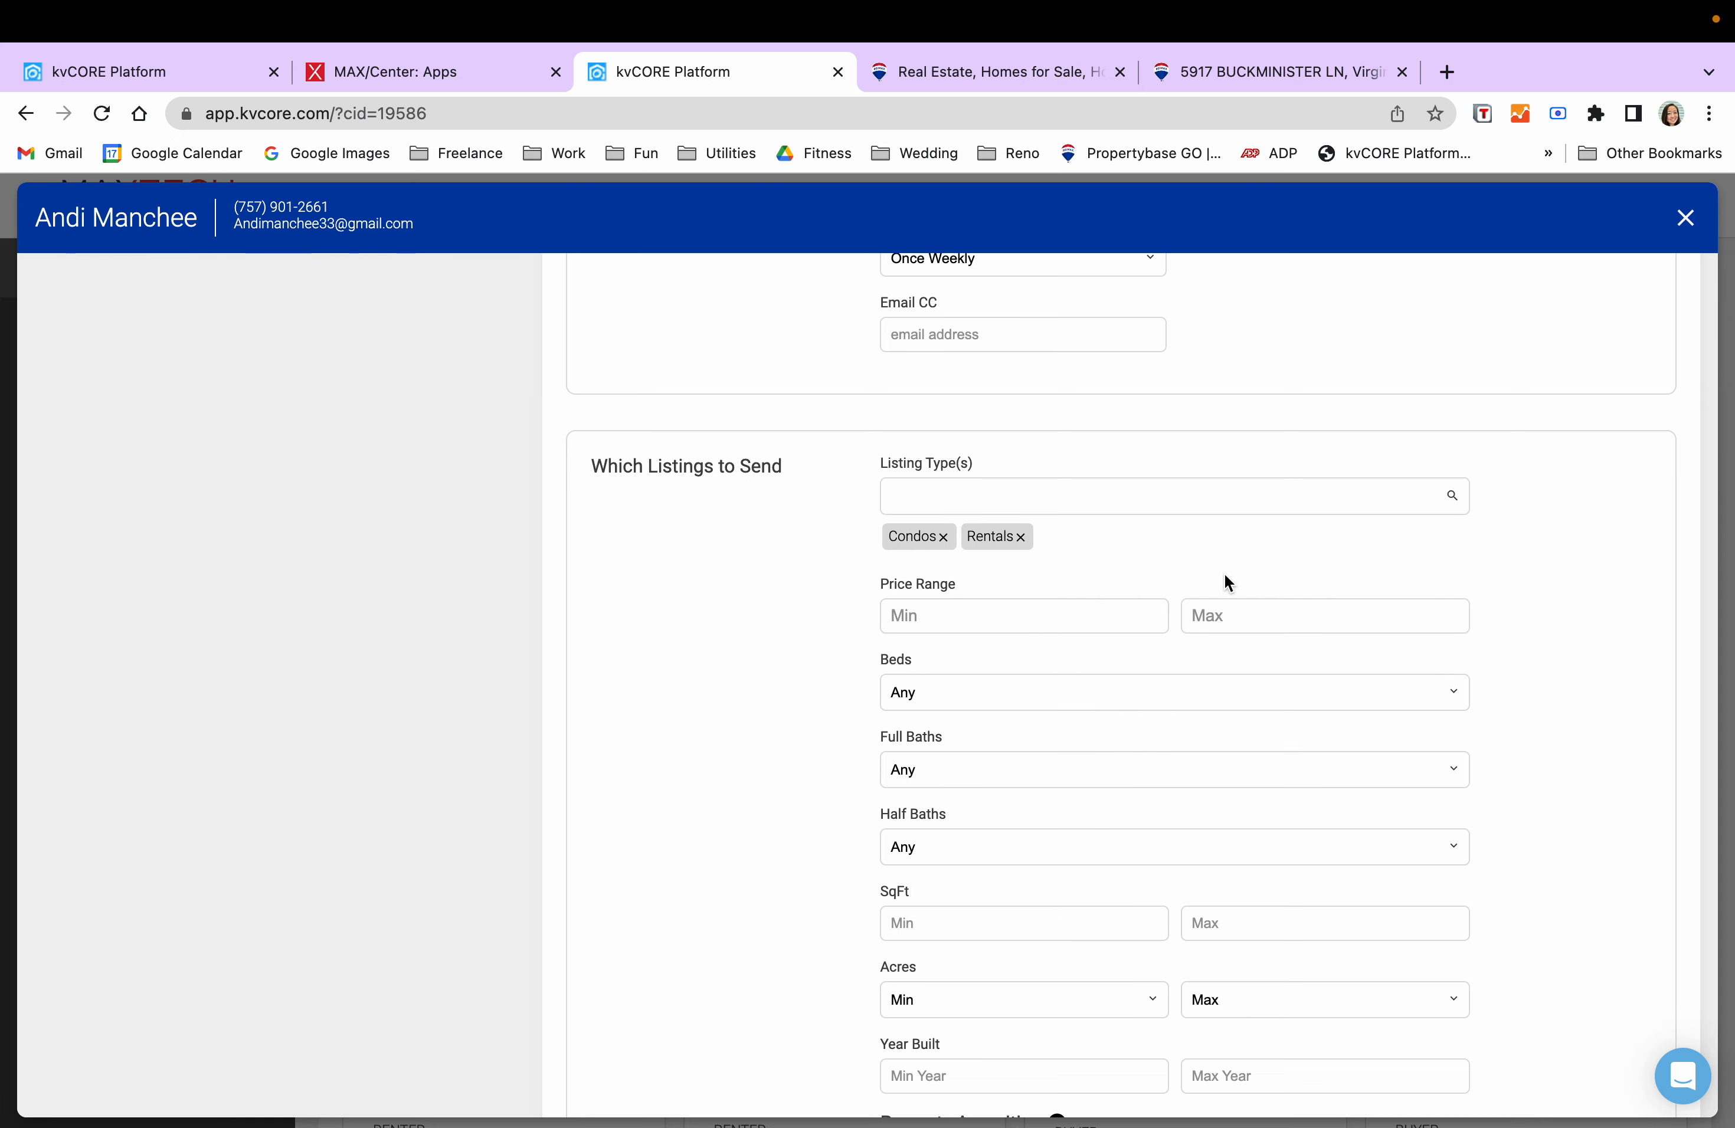
- Set the price range to $1,500–$1,600 and require 3+ bedrooms
left_click(1048, 620)
scroll(1135, 624, "down", 3)
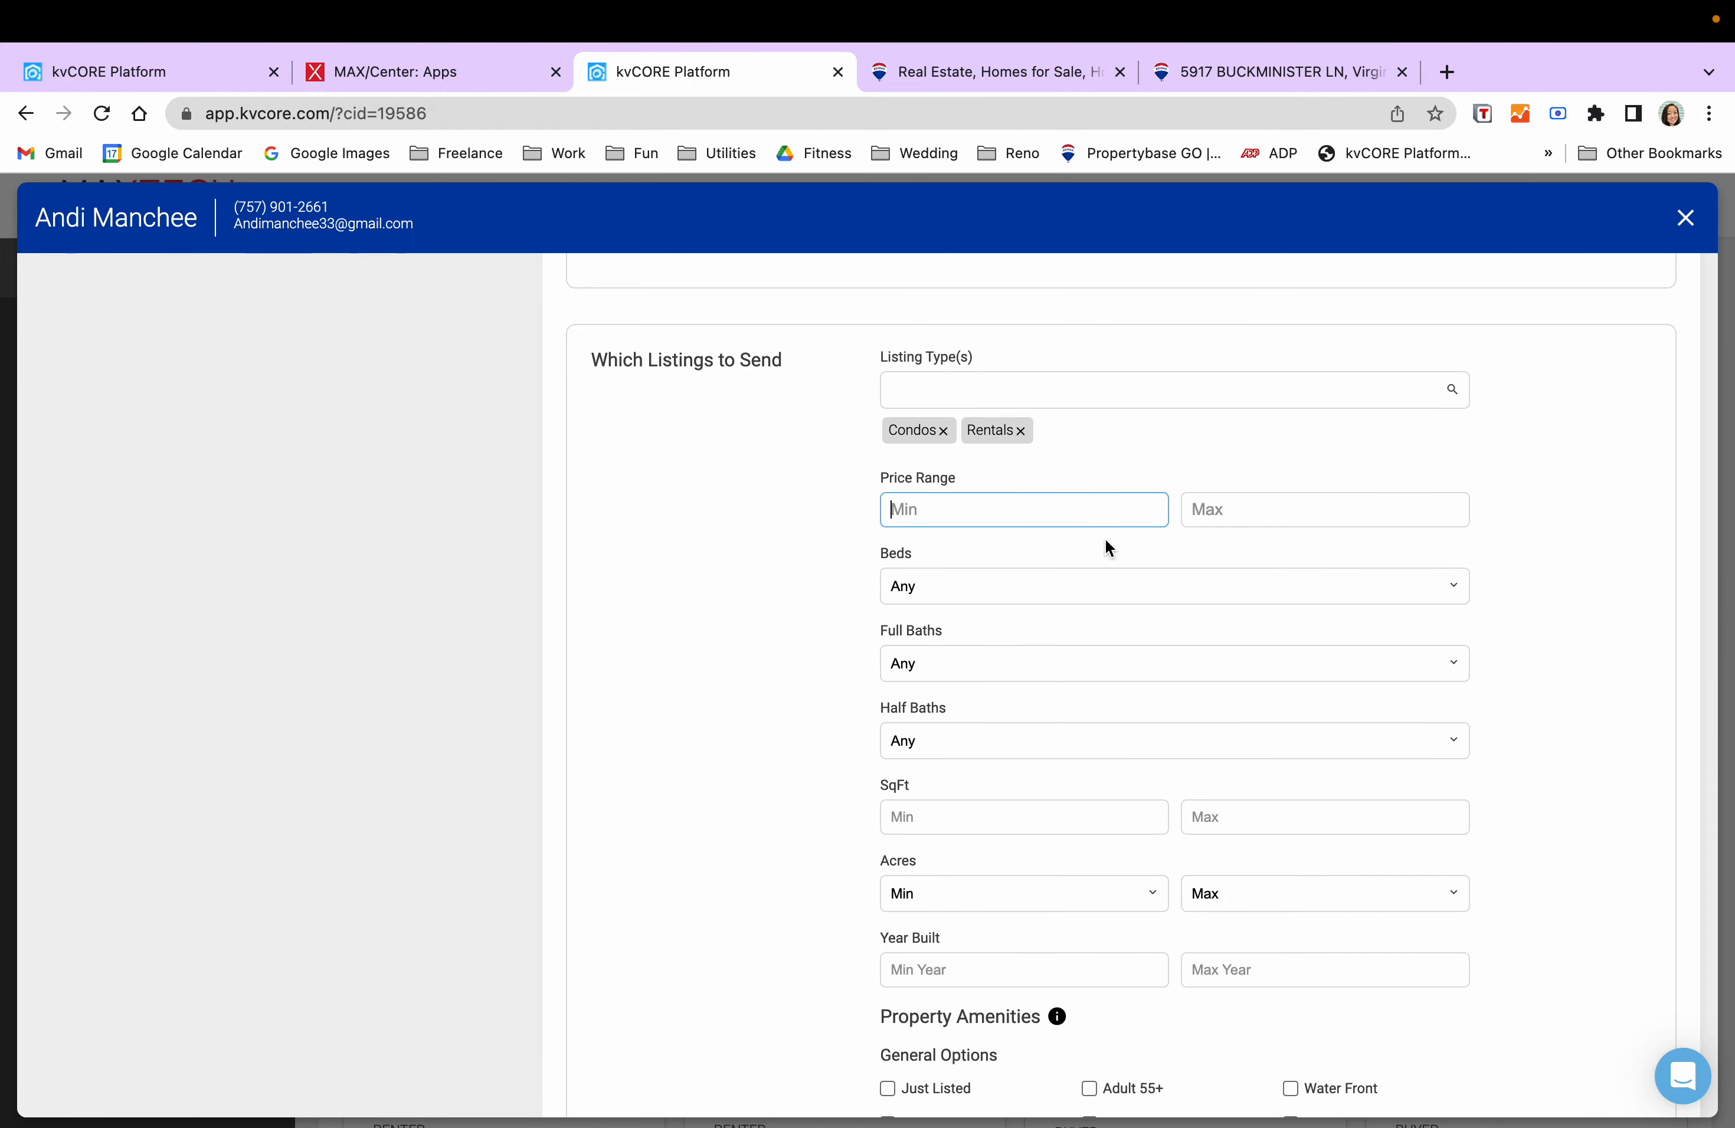
type("1,500")
key("Tab")
type("1600")
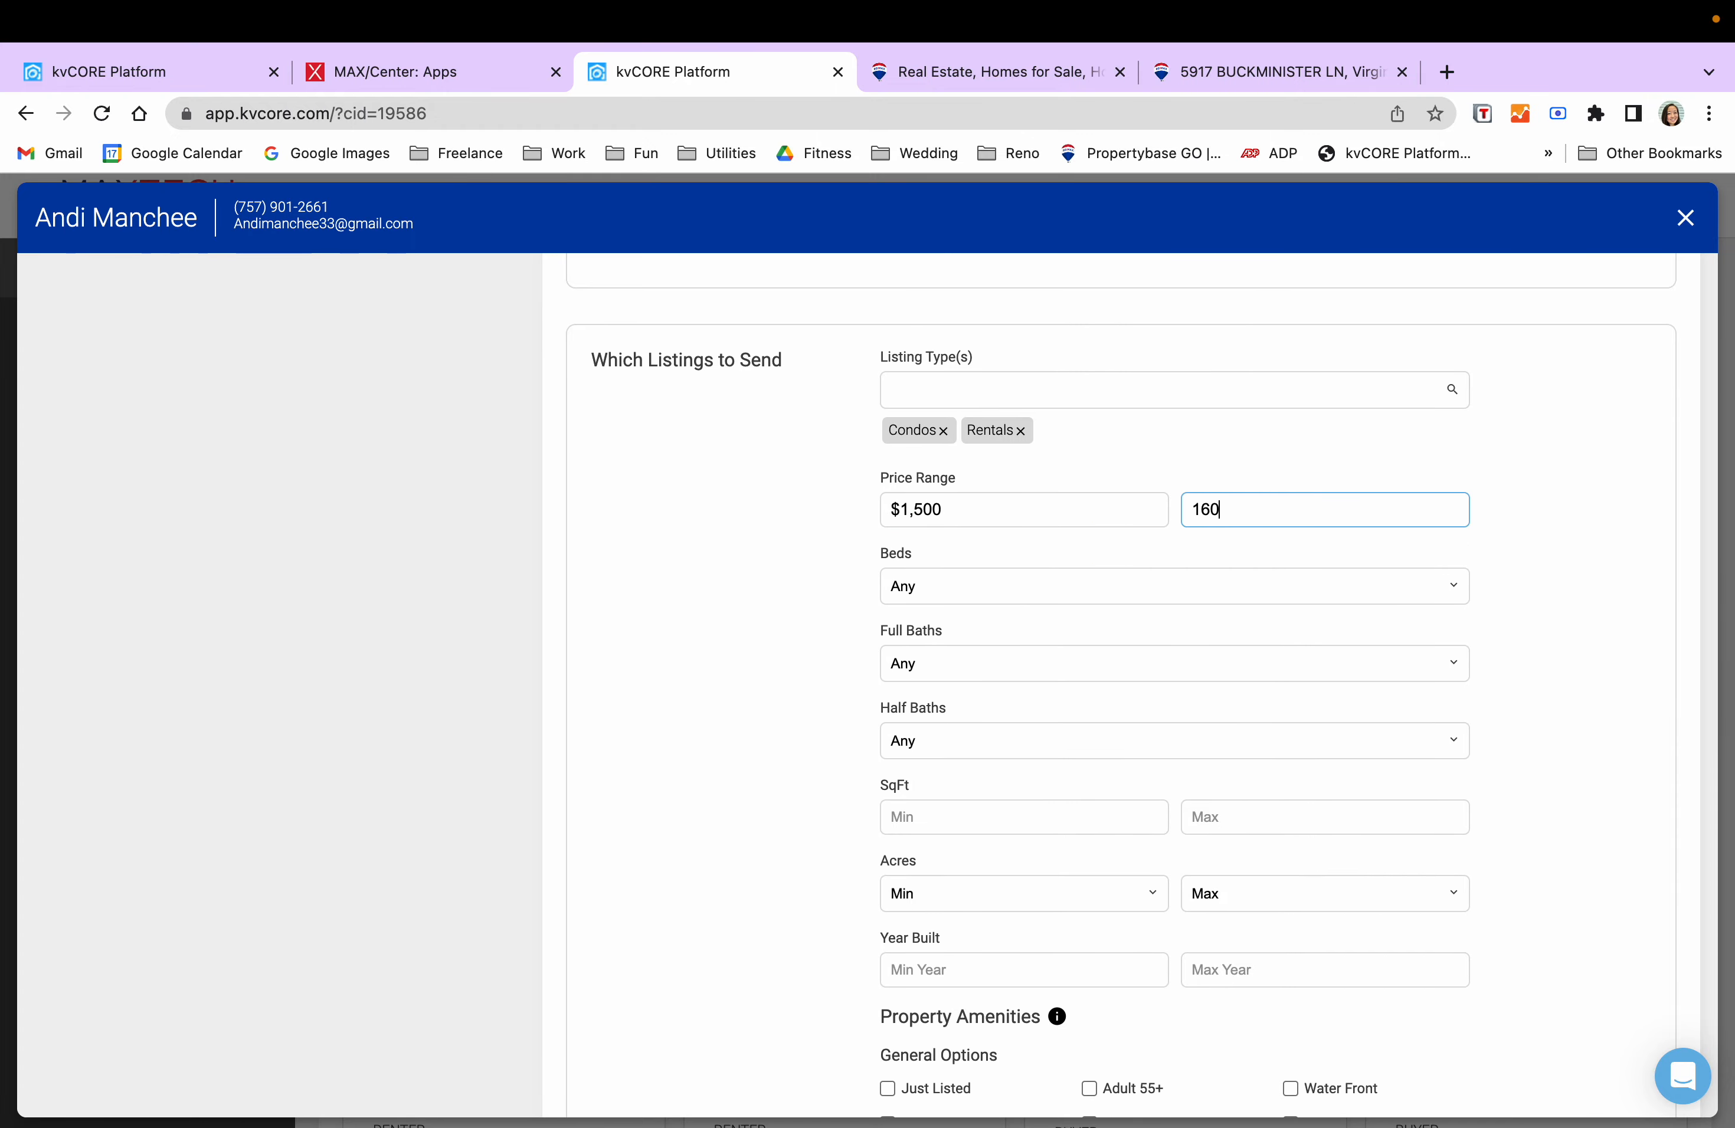
key("Tab")
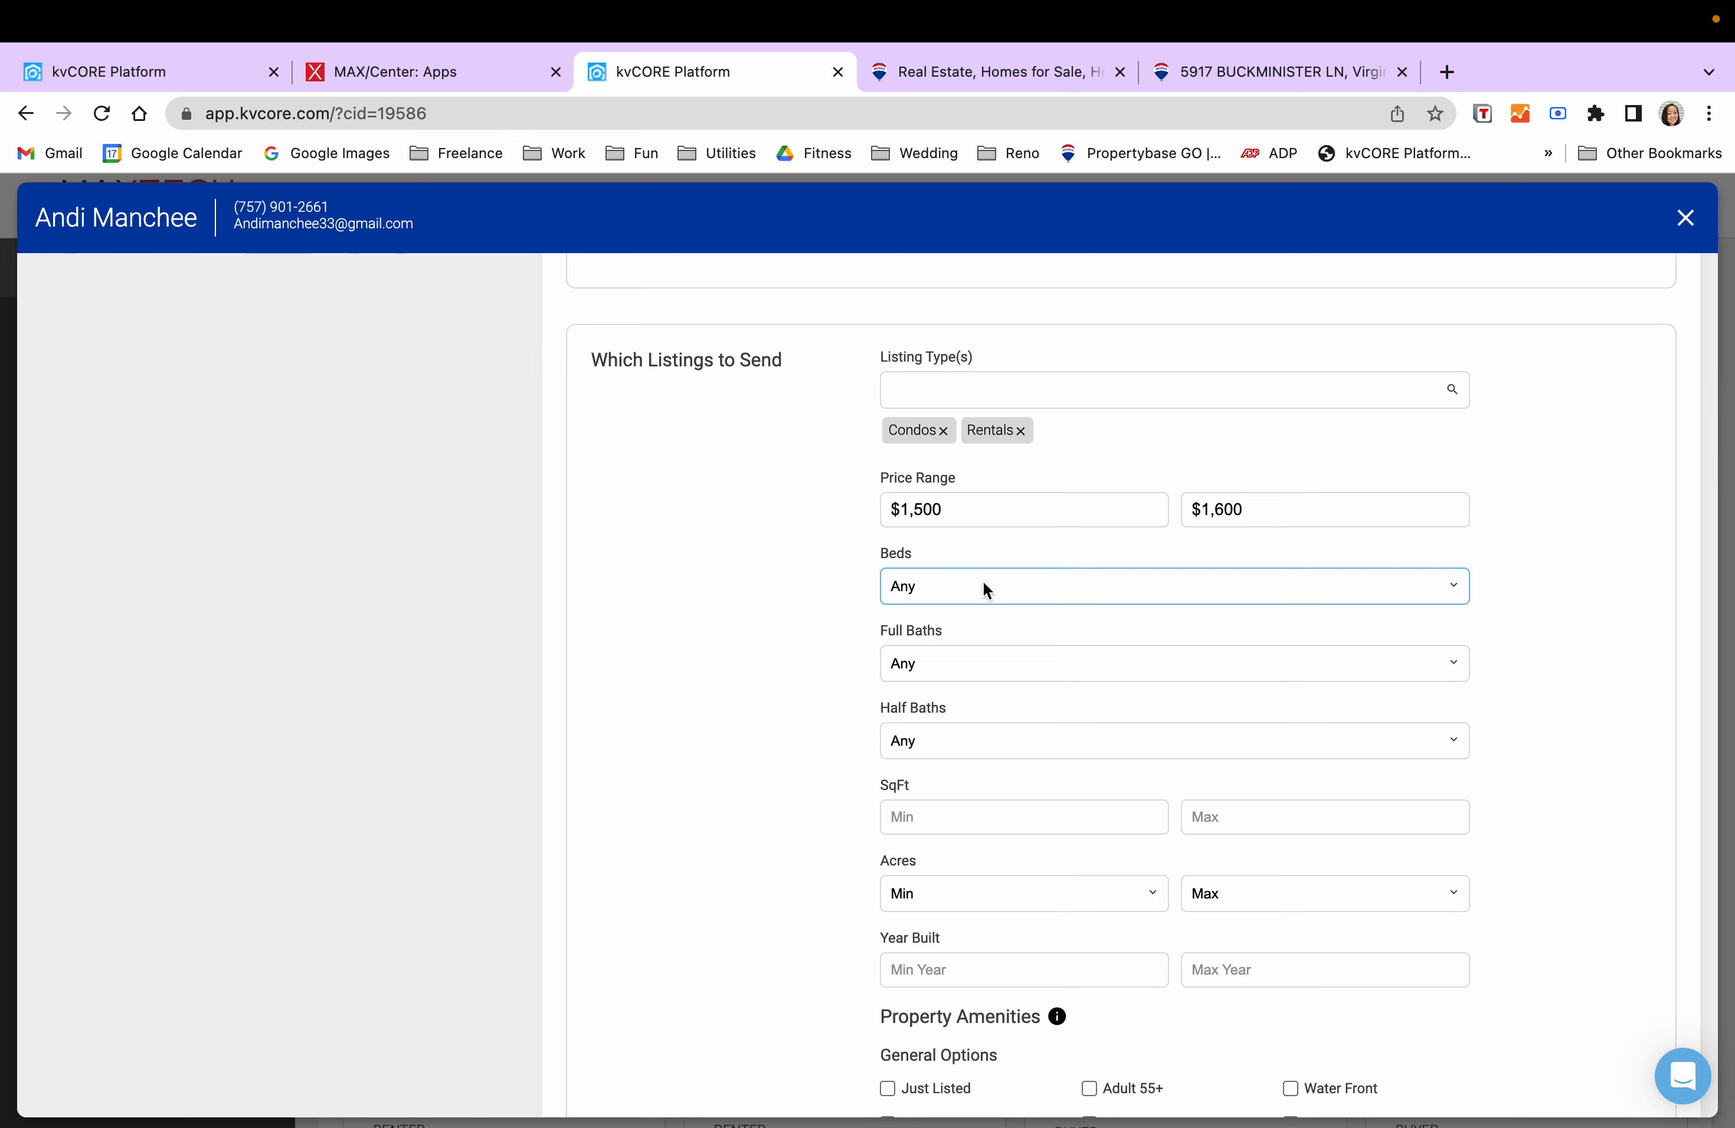
left_click(1020, 586)
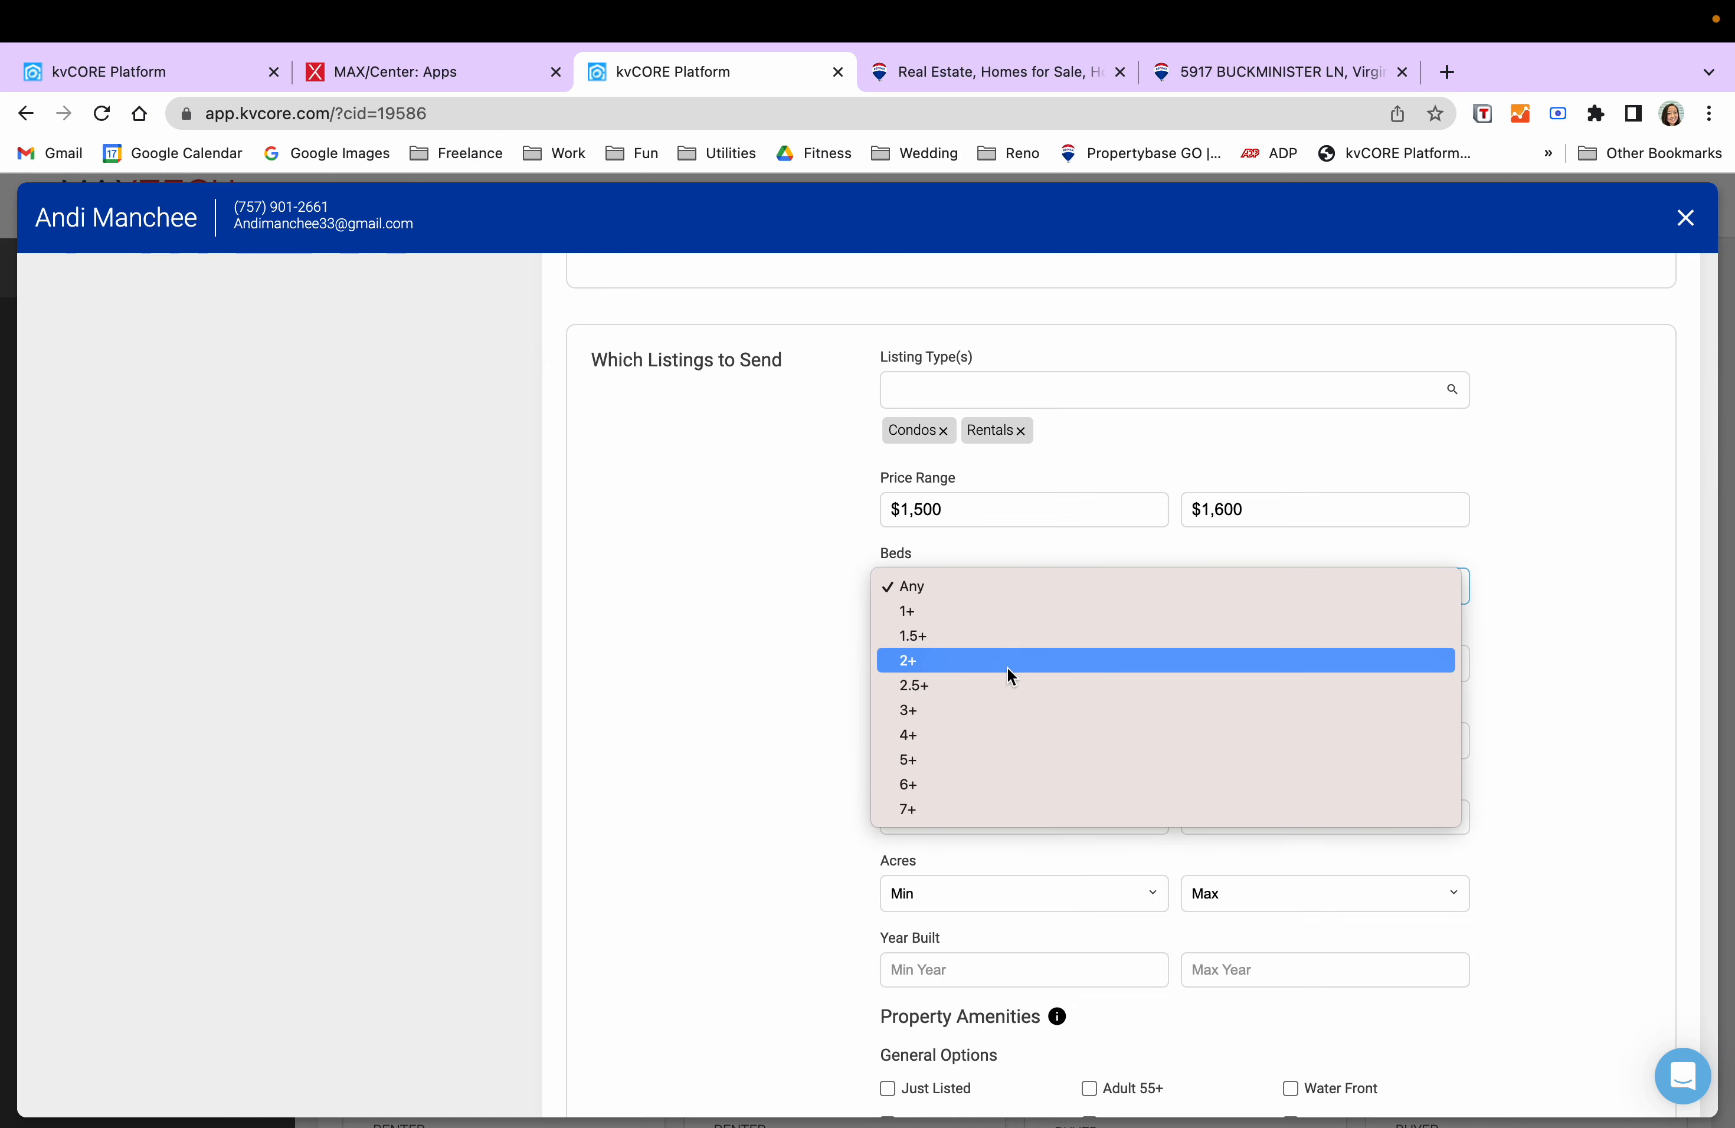
left_click(1007, 704)
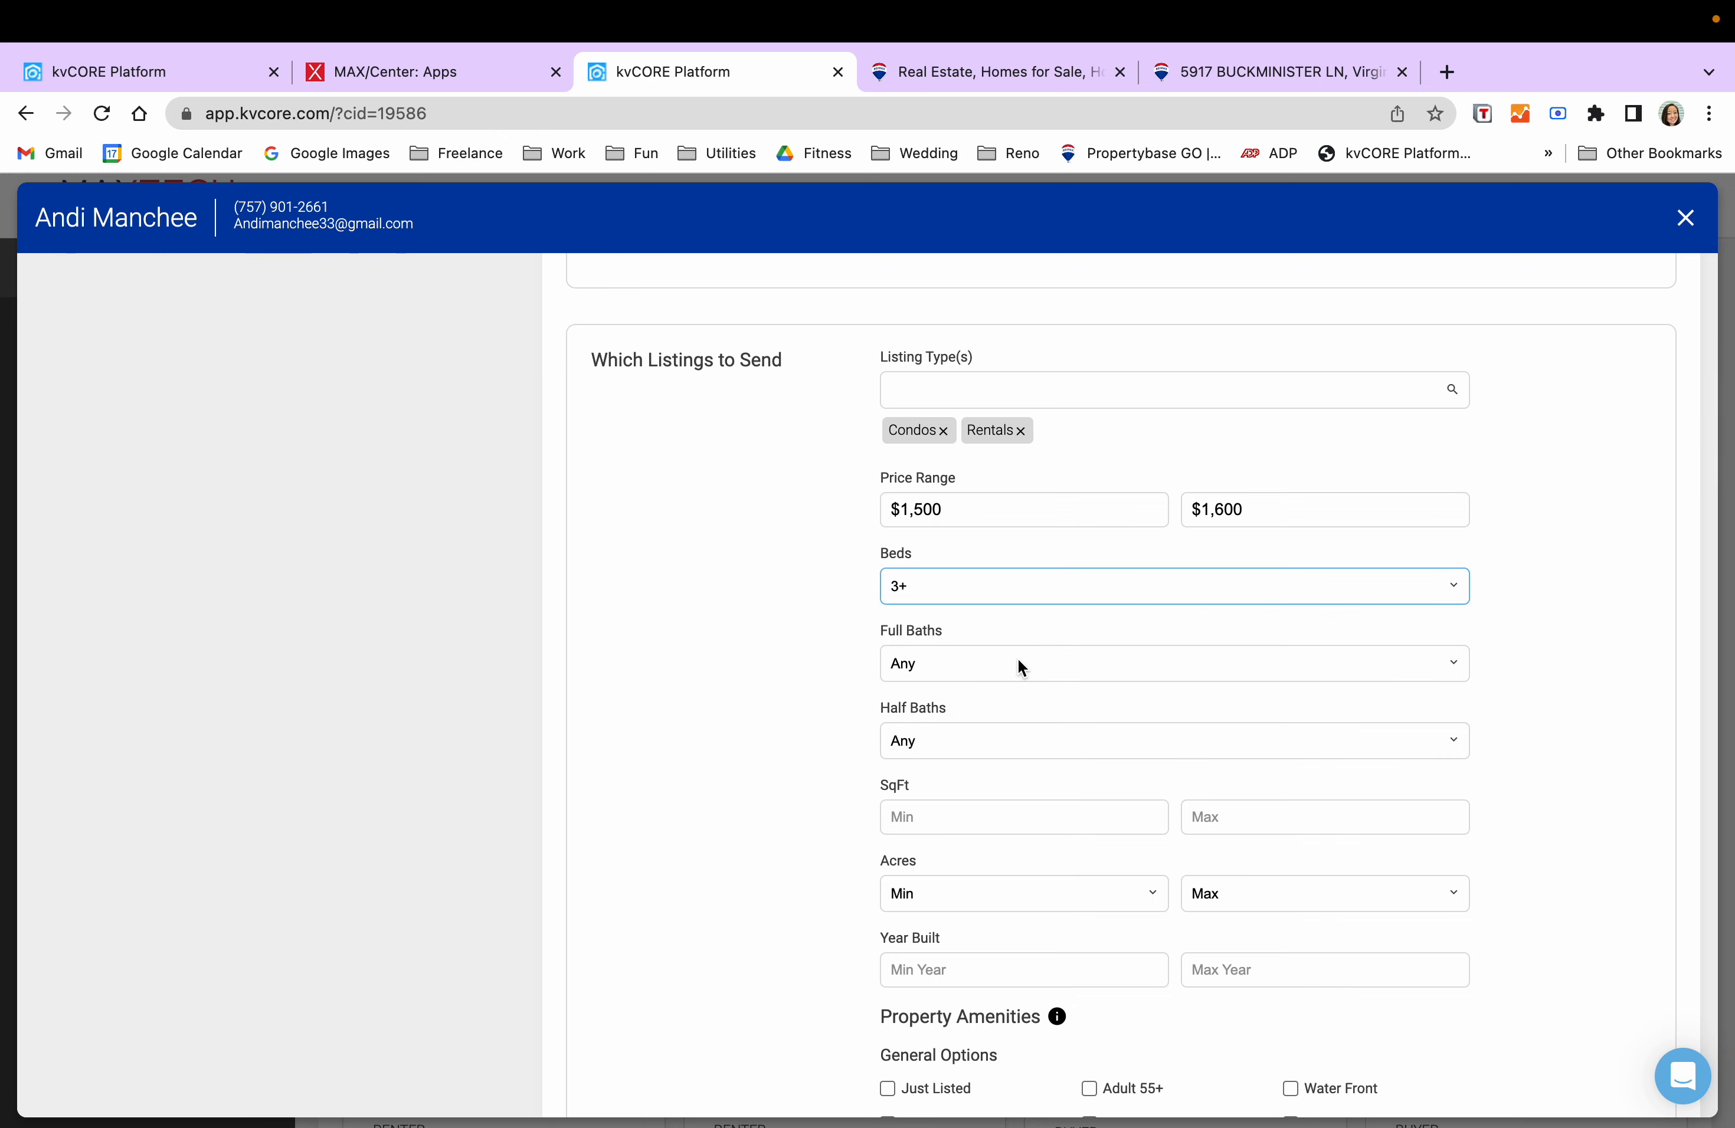
scroll(1018, 671, "down", 3)
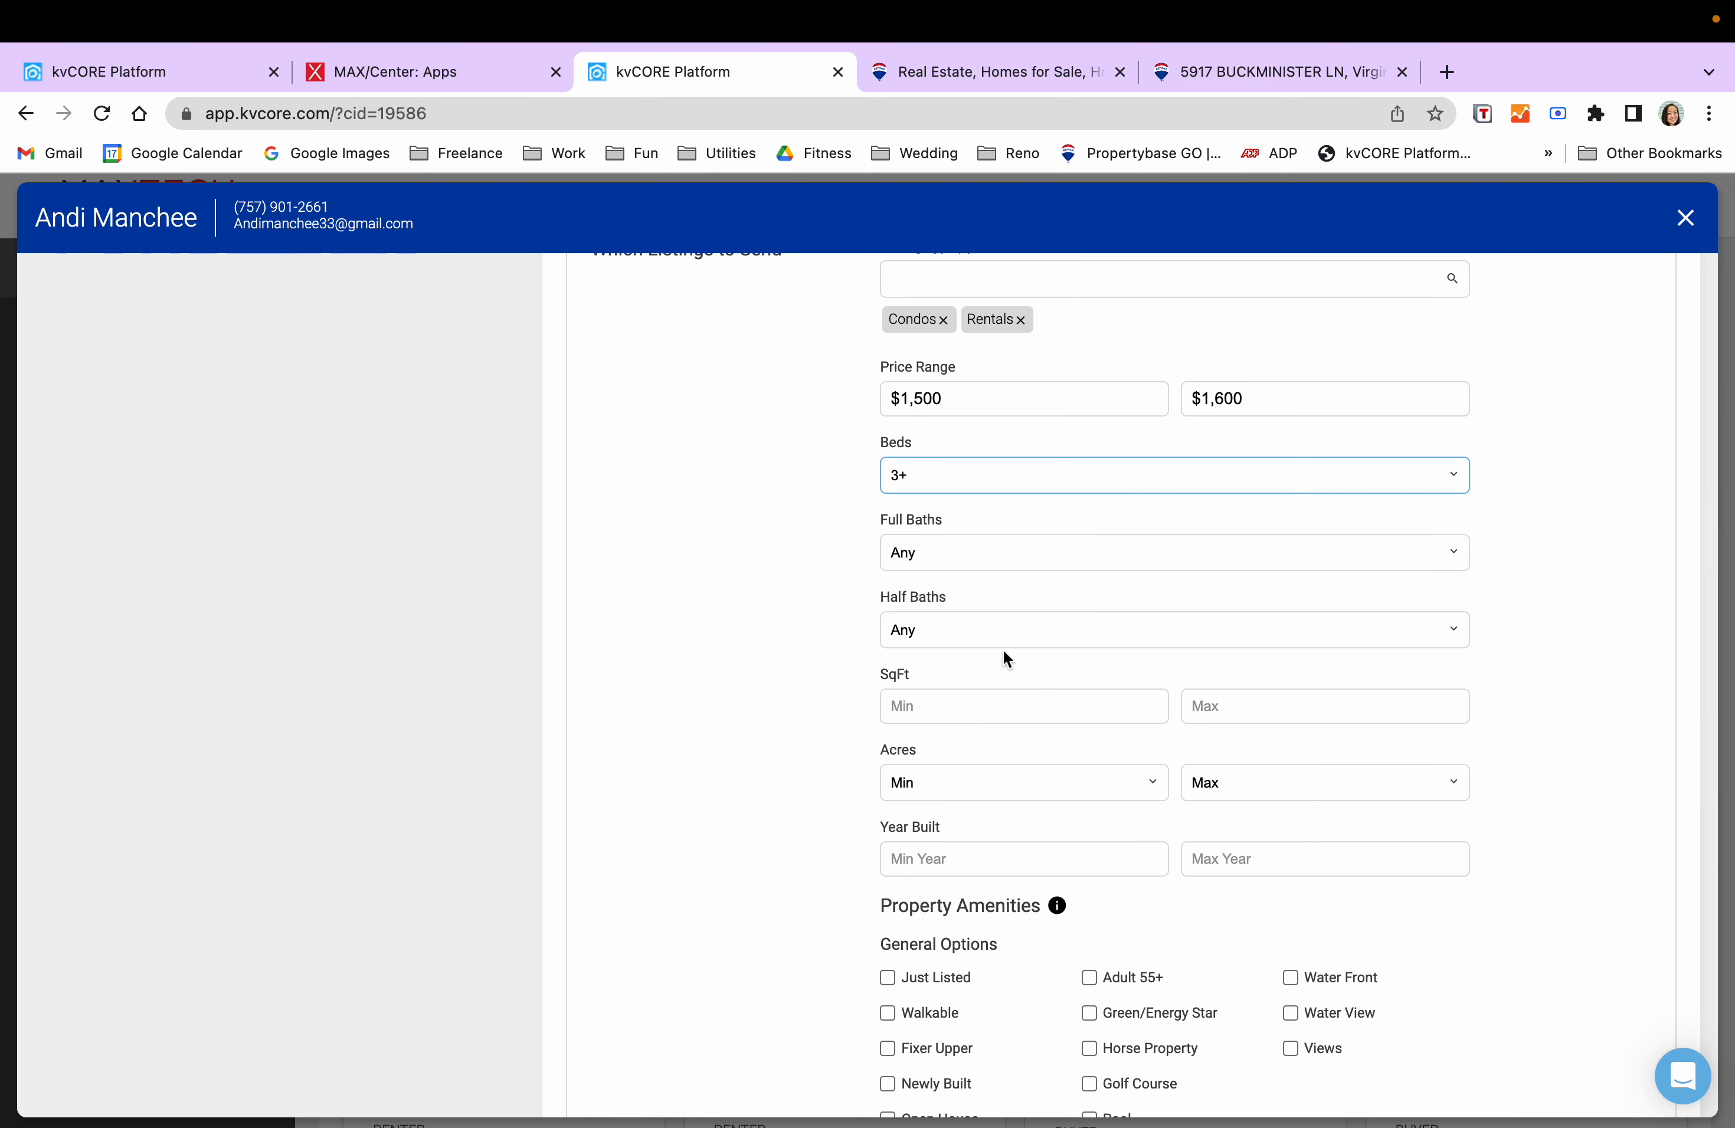
scroll(1004, 653, "down", 1)
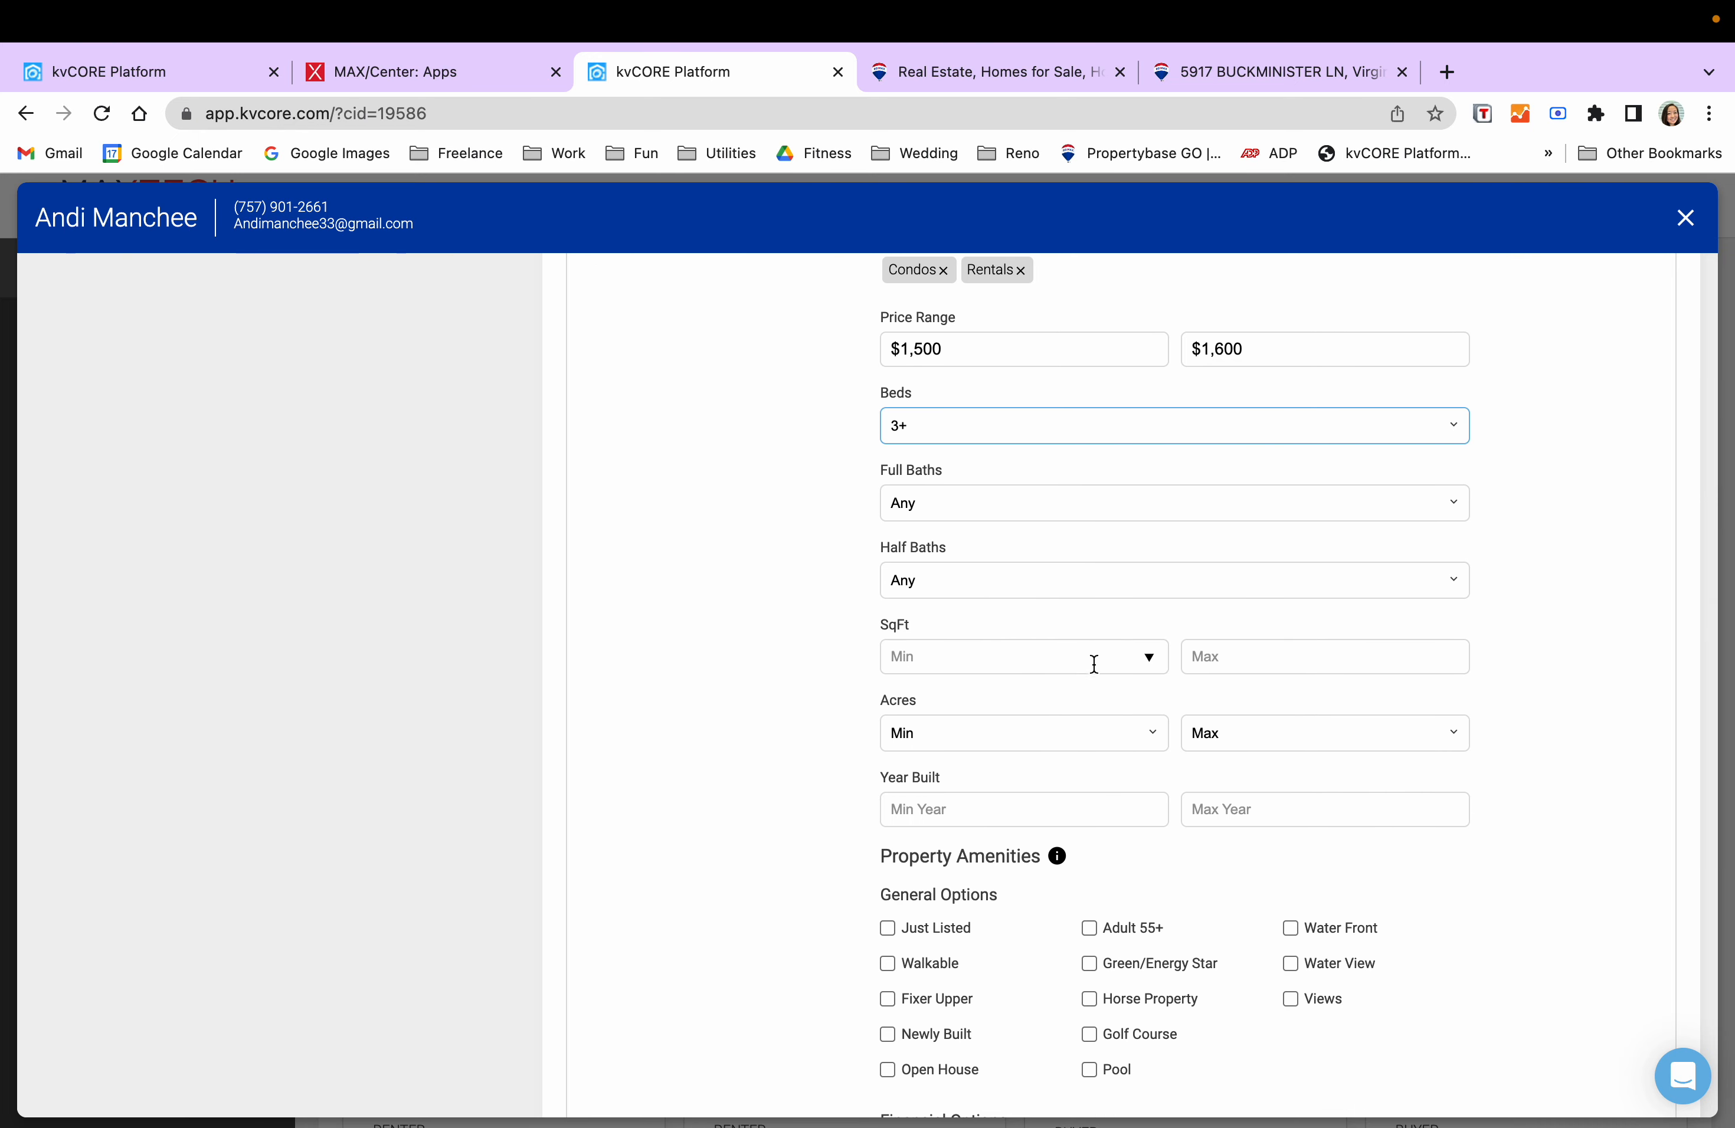
scroll(1094, 664, "down", 3)
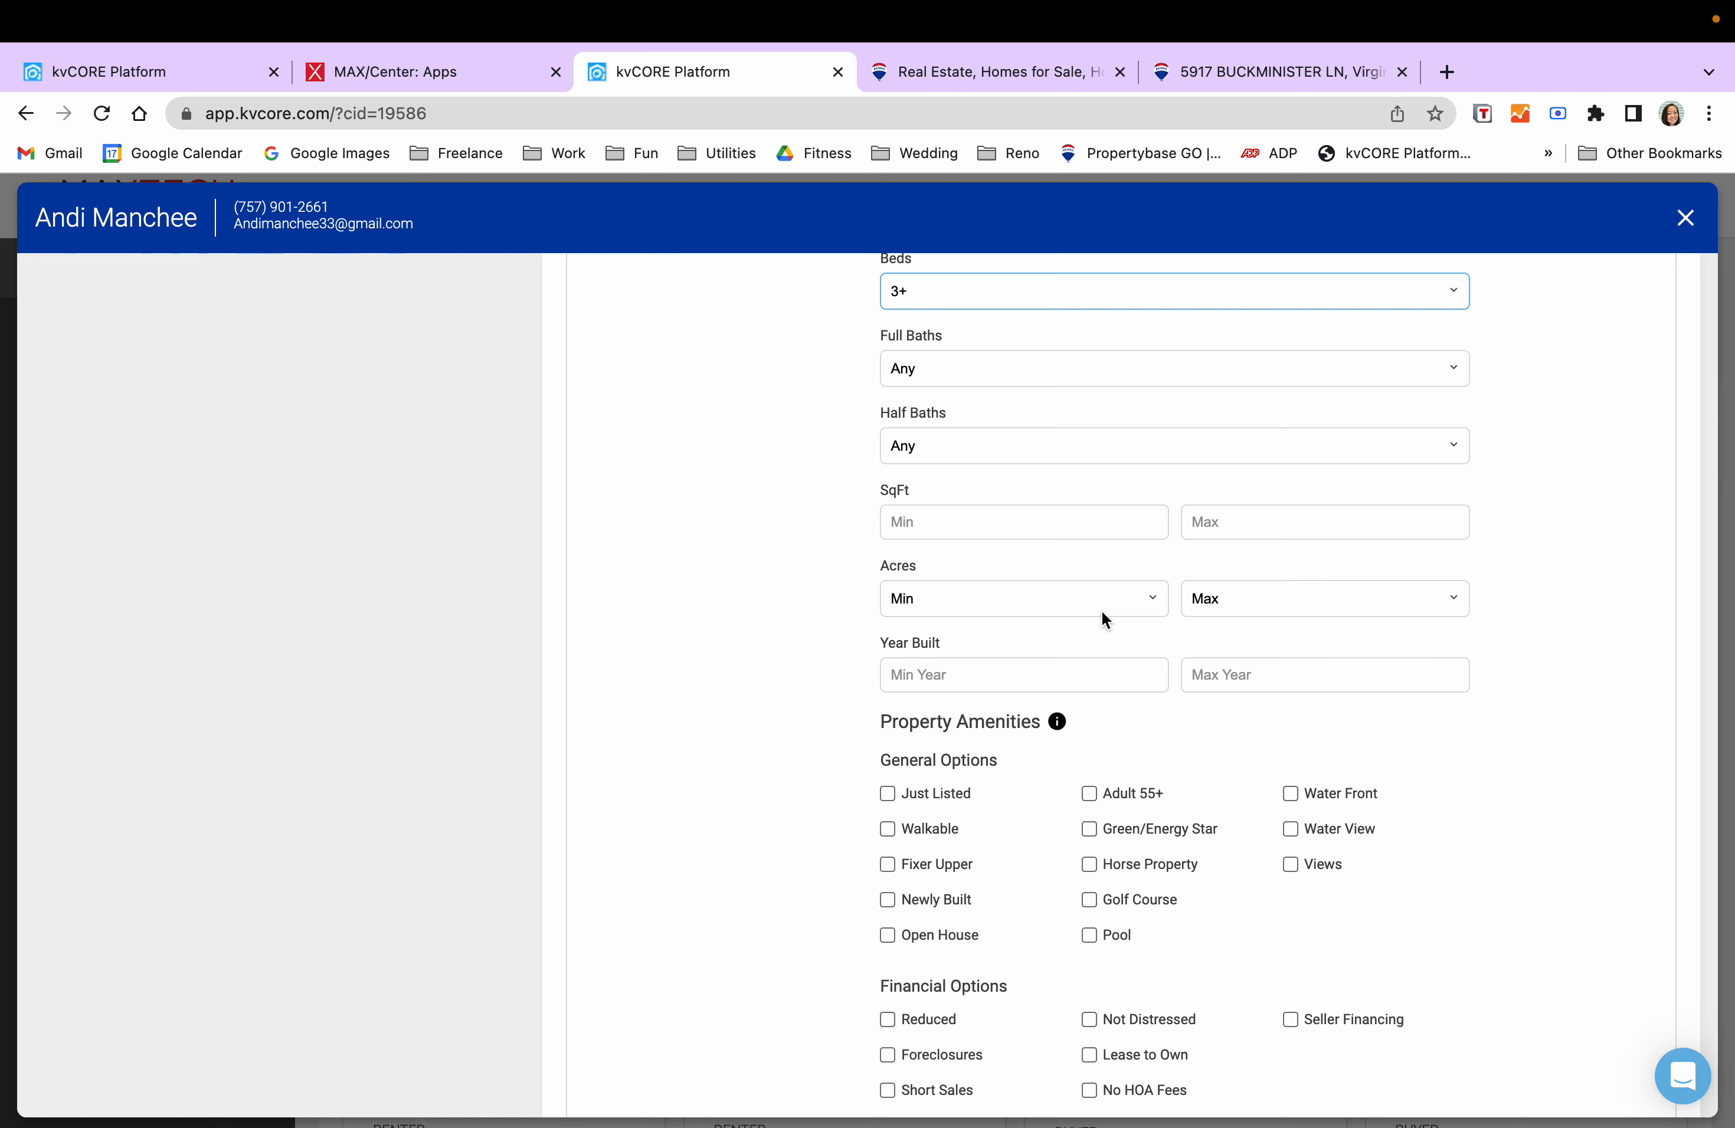
scroll(1018, 695, "down", 5)
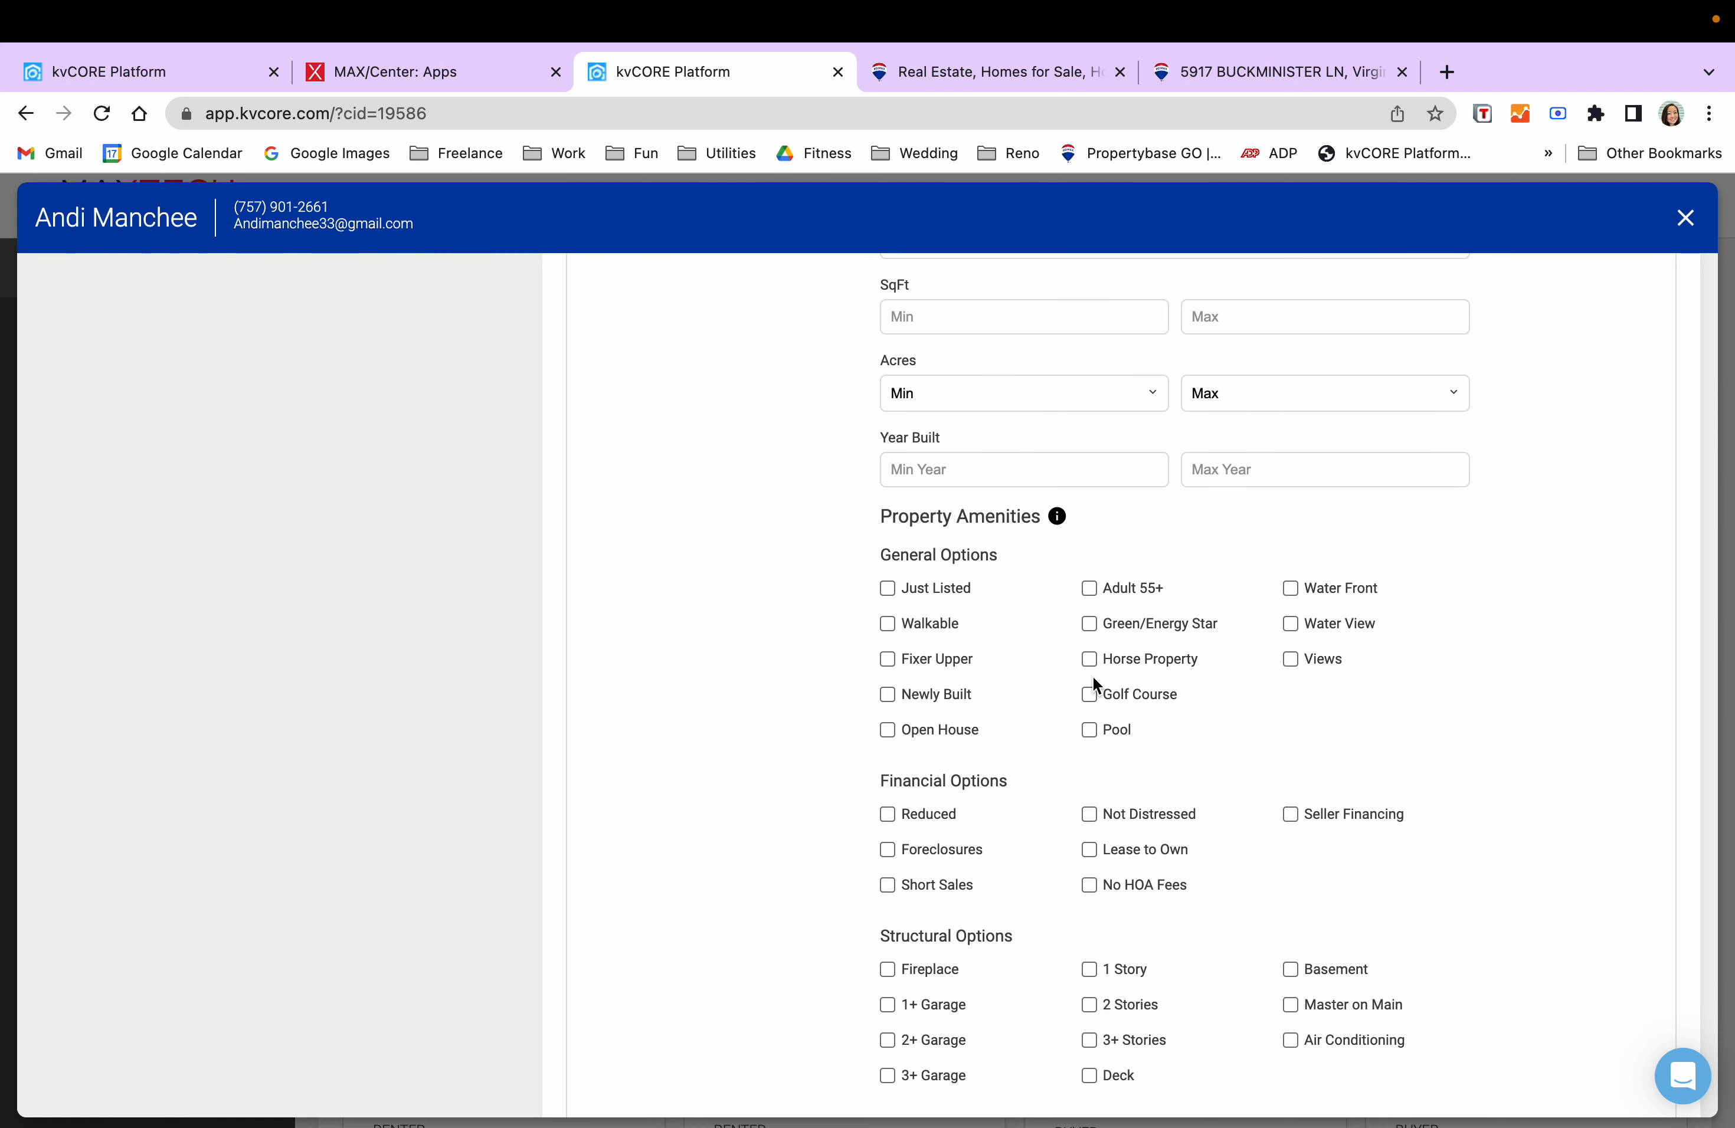
scroll(1382, 640, "down", 3)
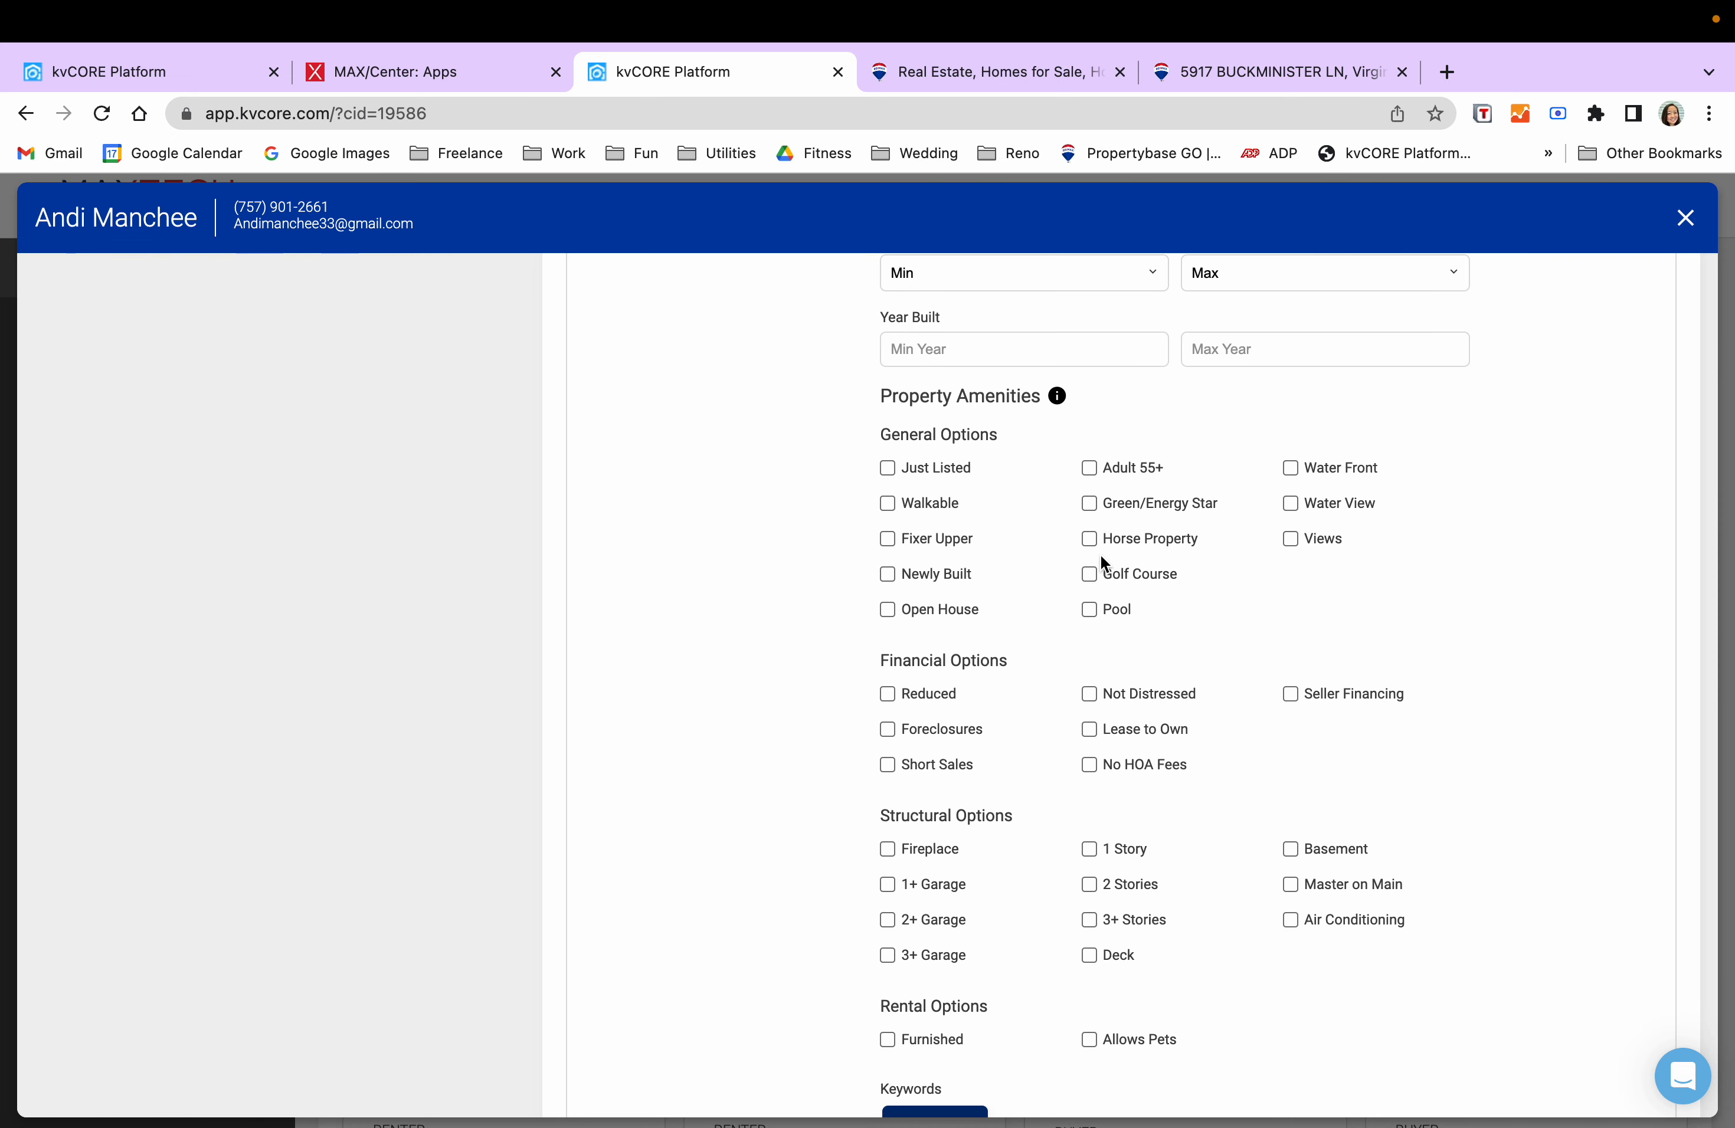
scroll(1112, 688, "down", 2)
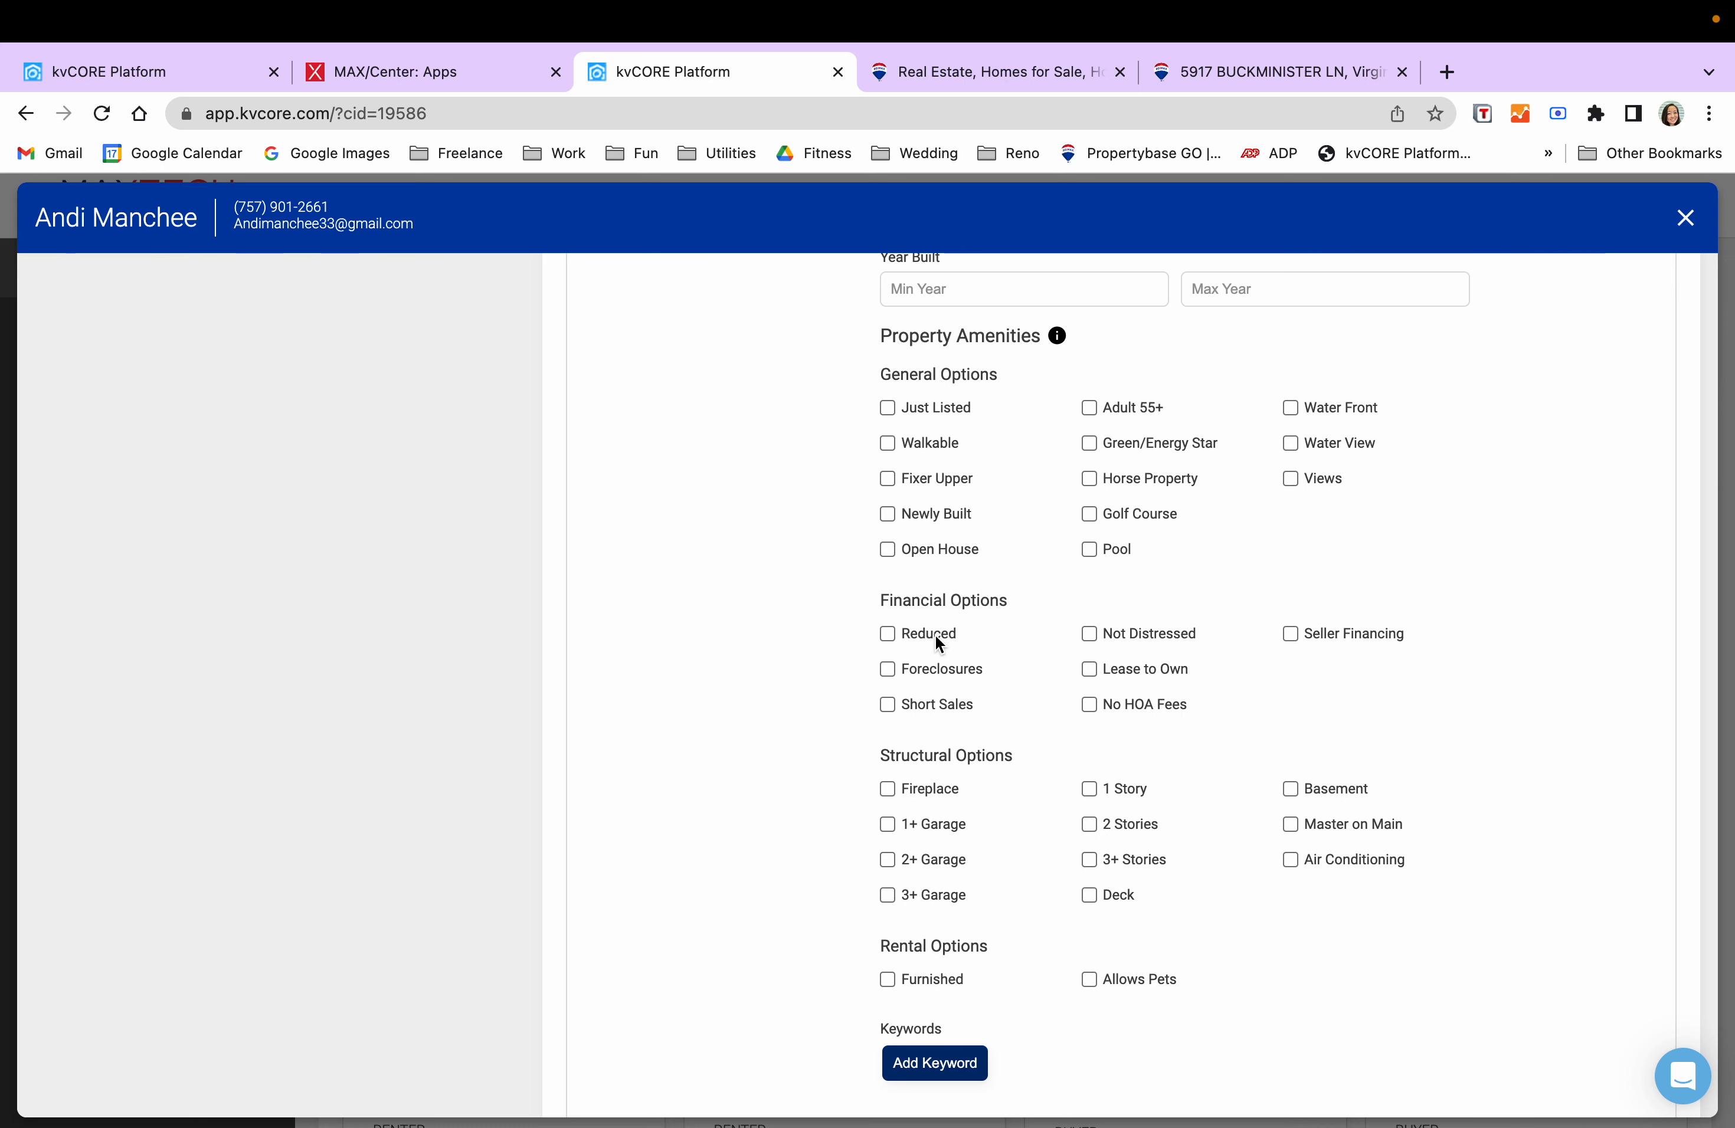
scroll(1236, 520, "up", 2)
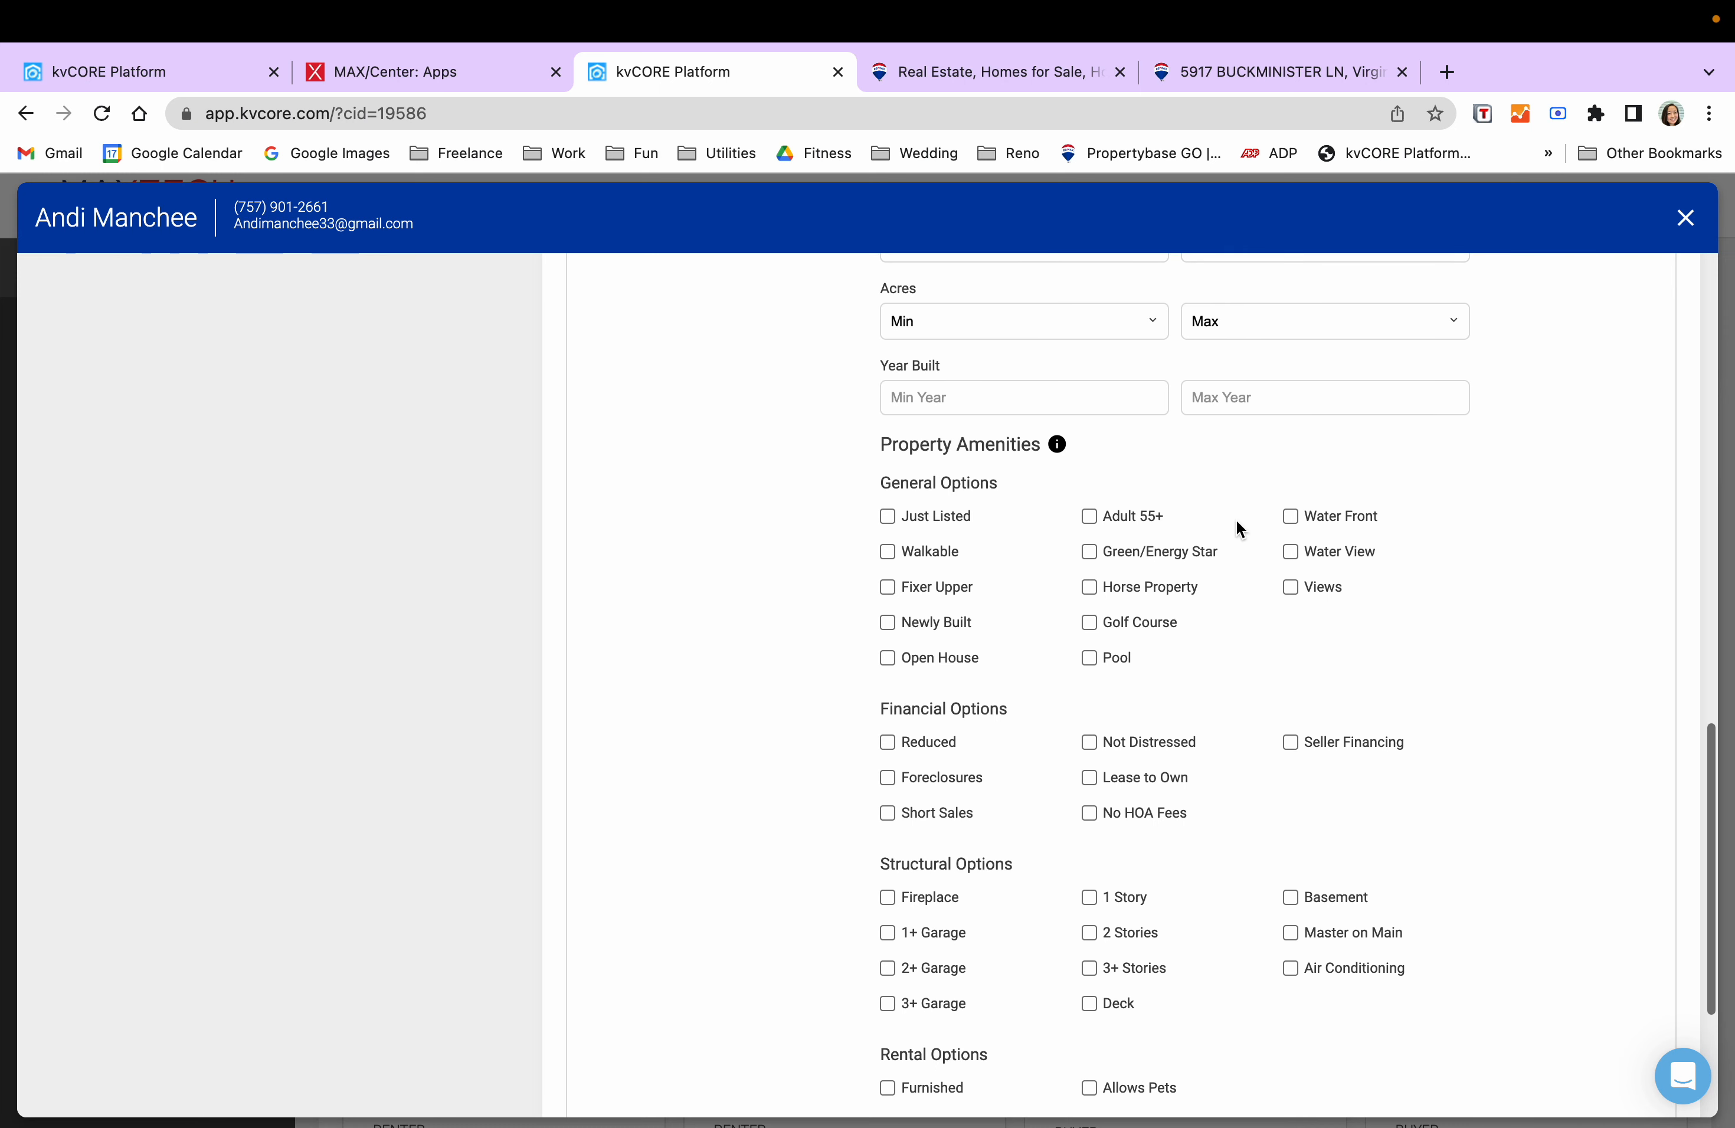
scroll(1008, 649, "down", 5)
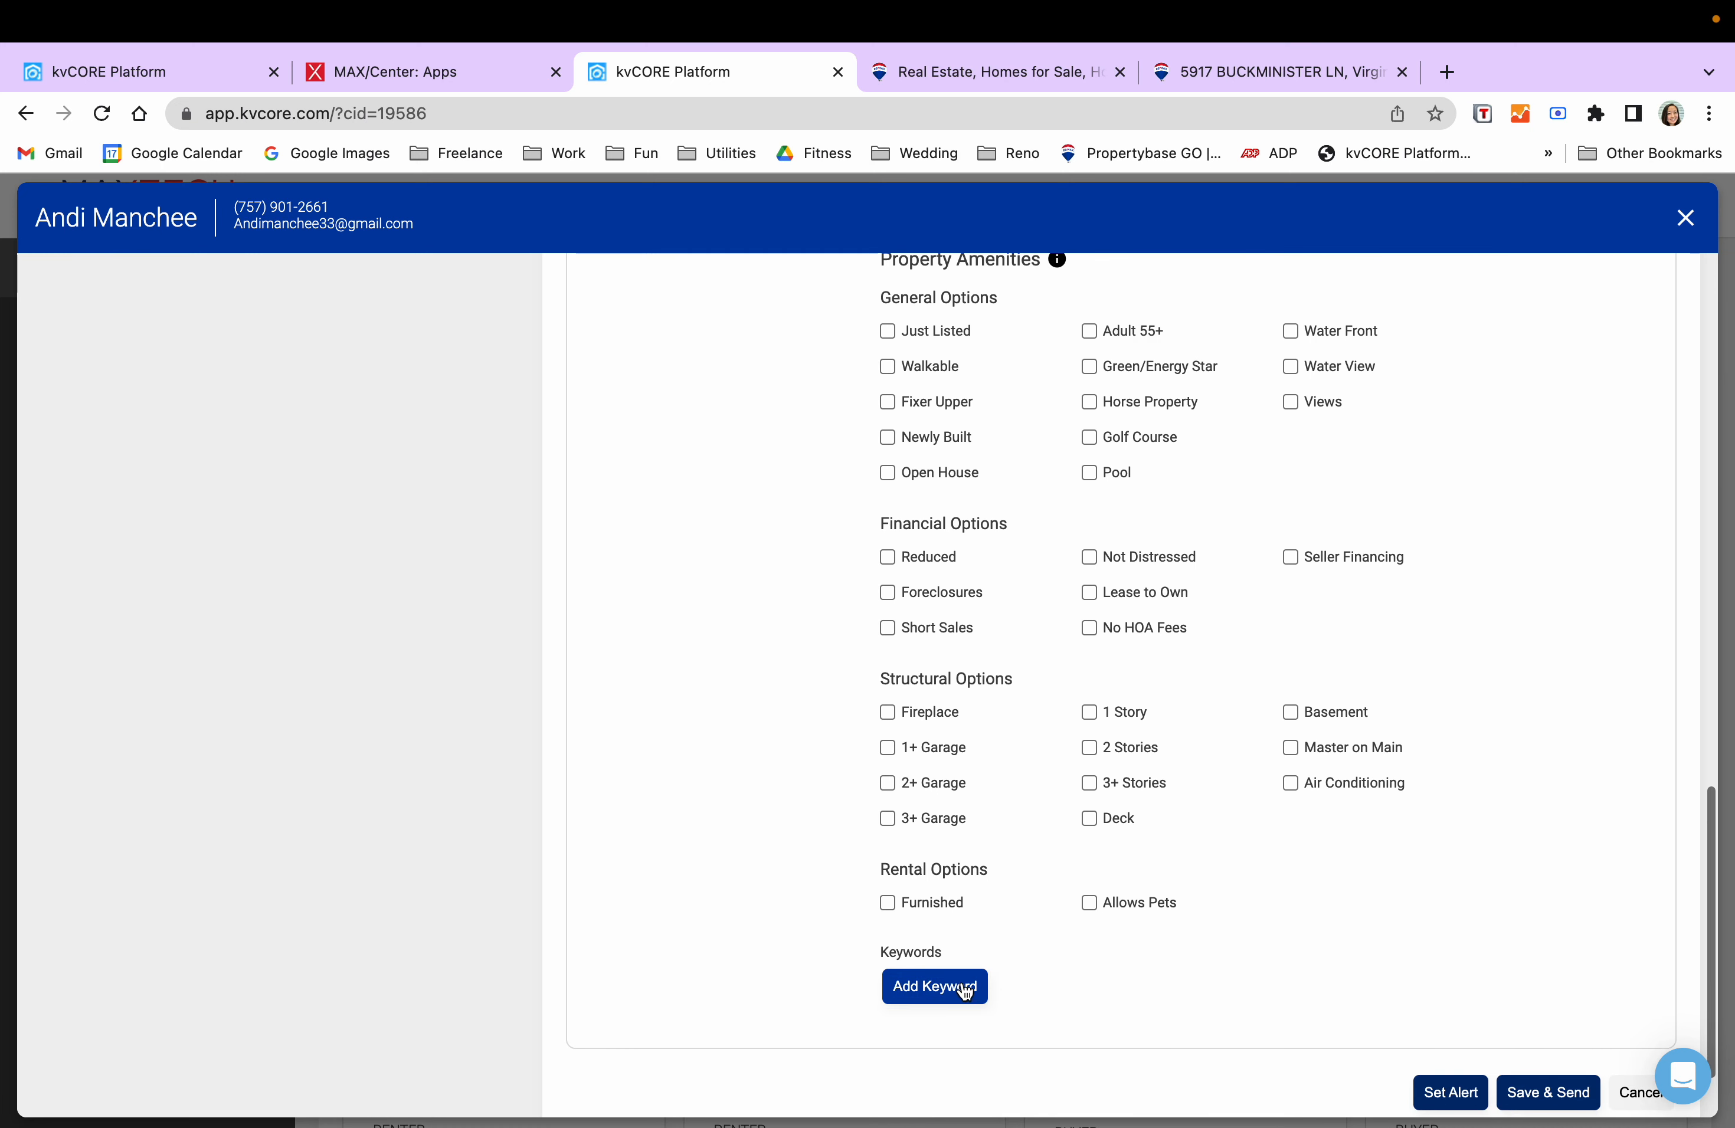
left_click(974, 993)
left_click(1058, 983)
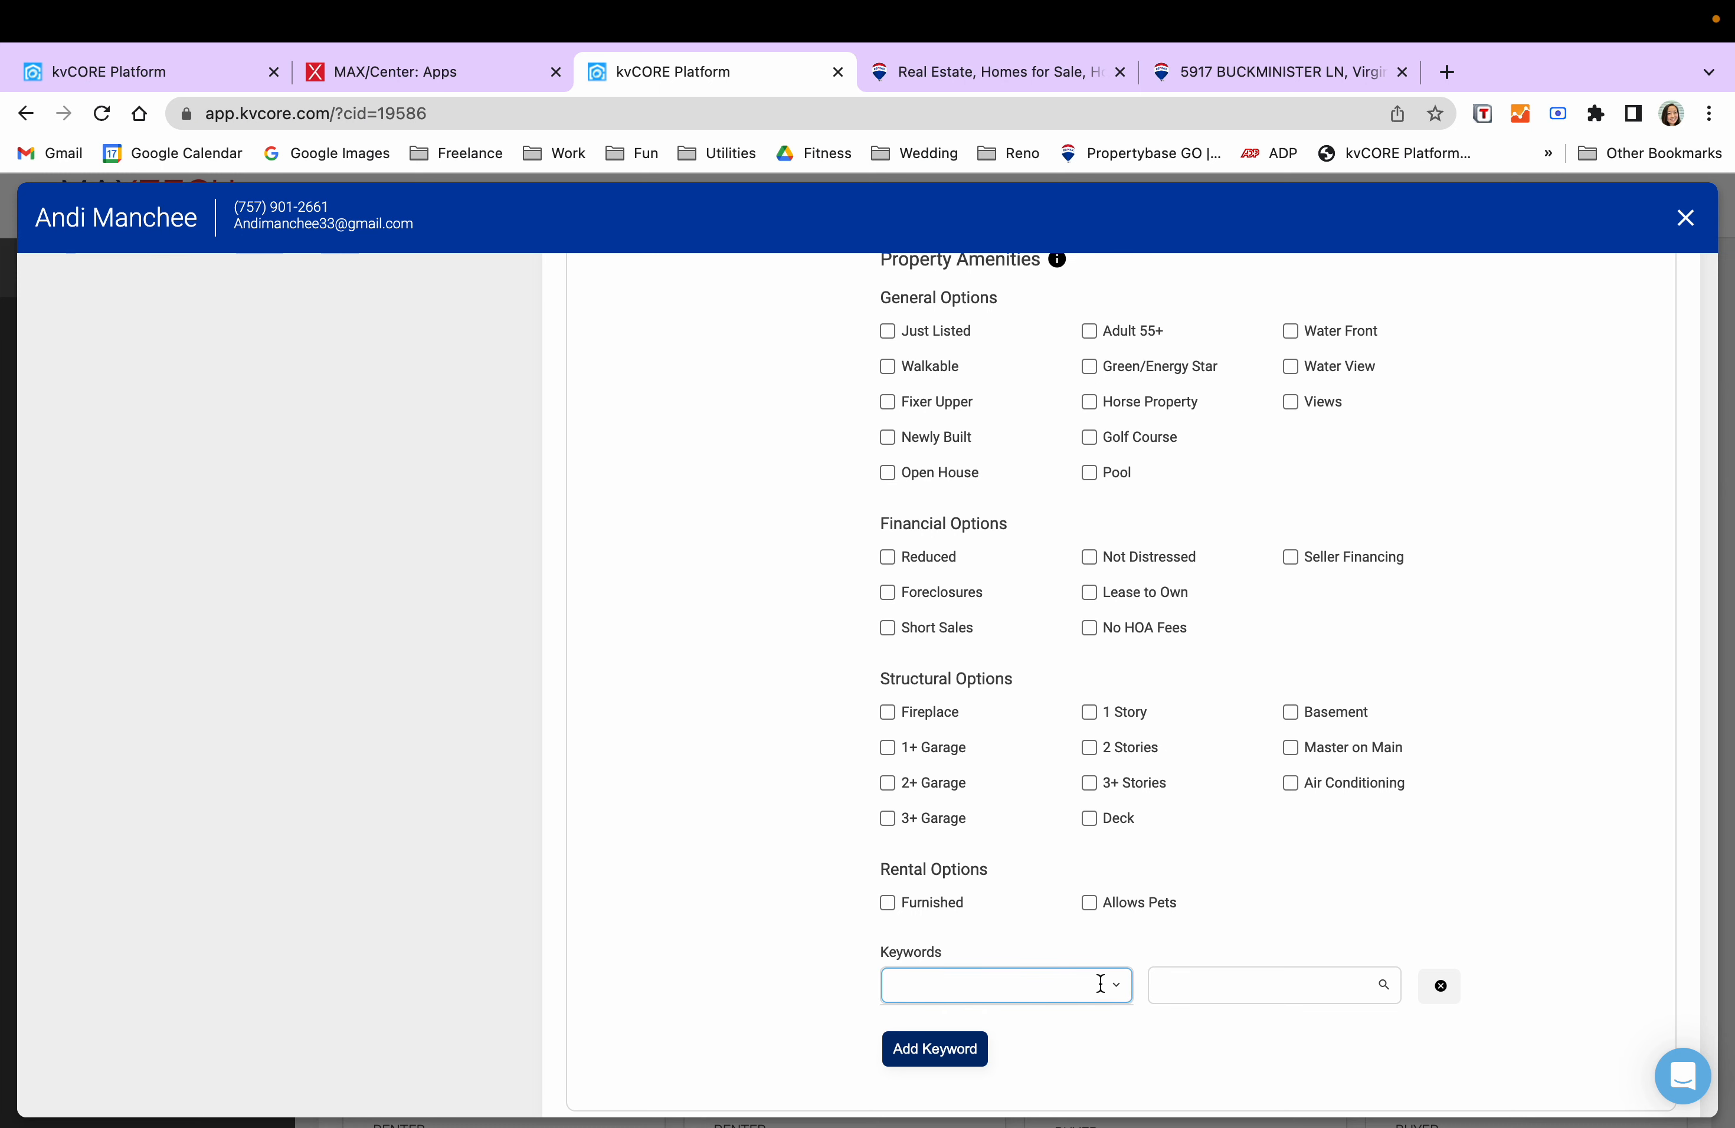
scroll(1155, 926, "down", 3)
type("backyard")
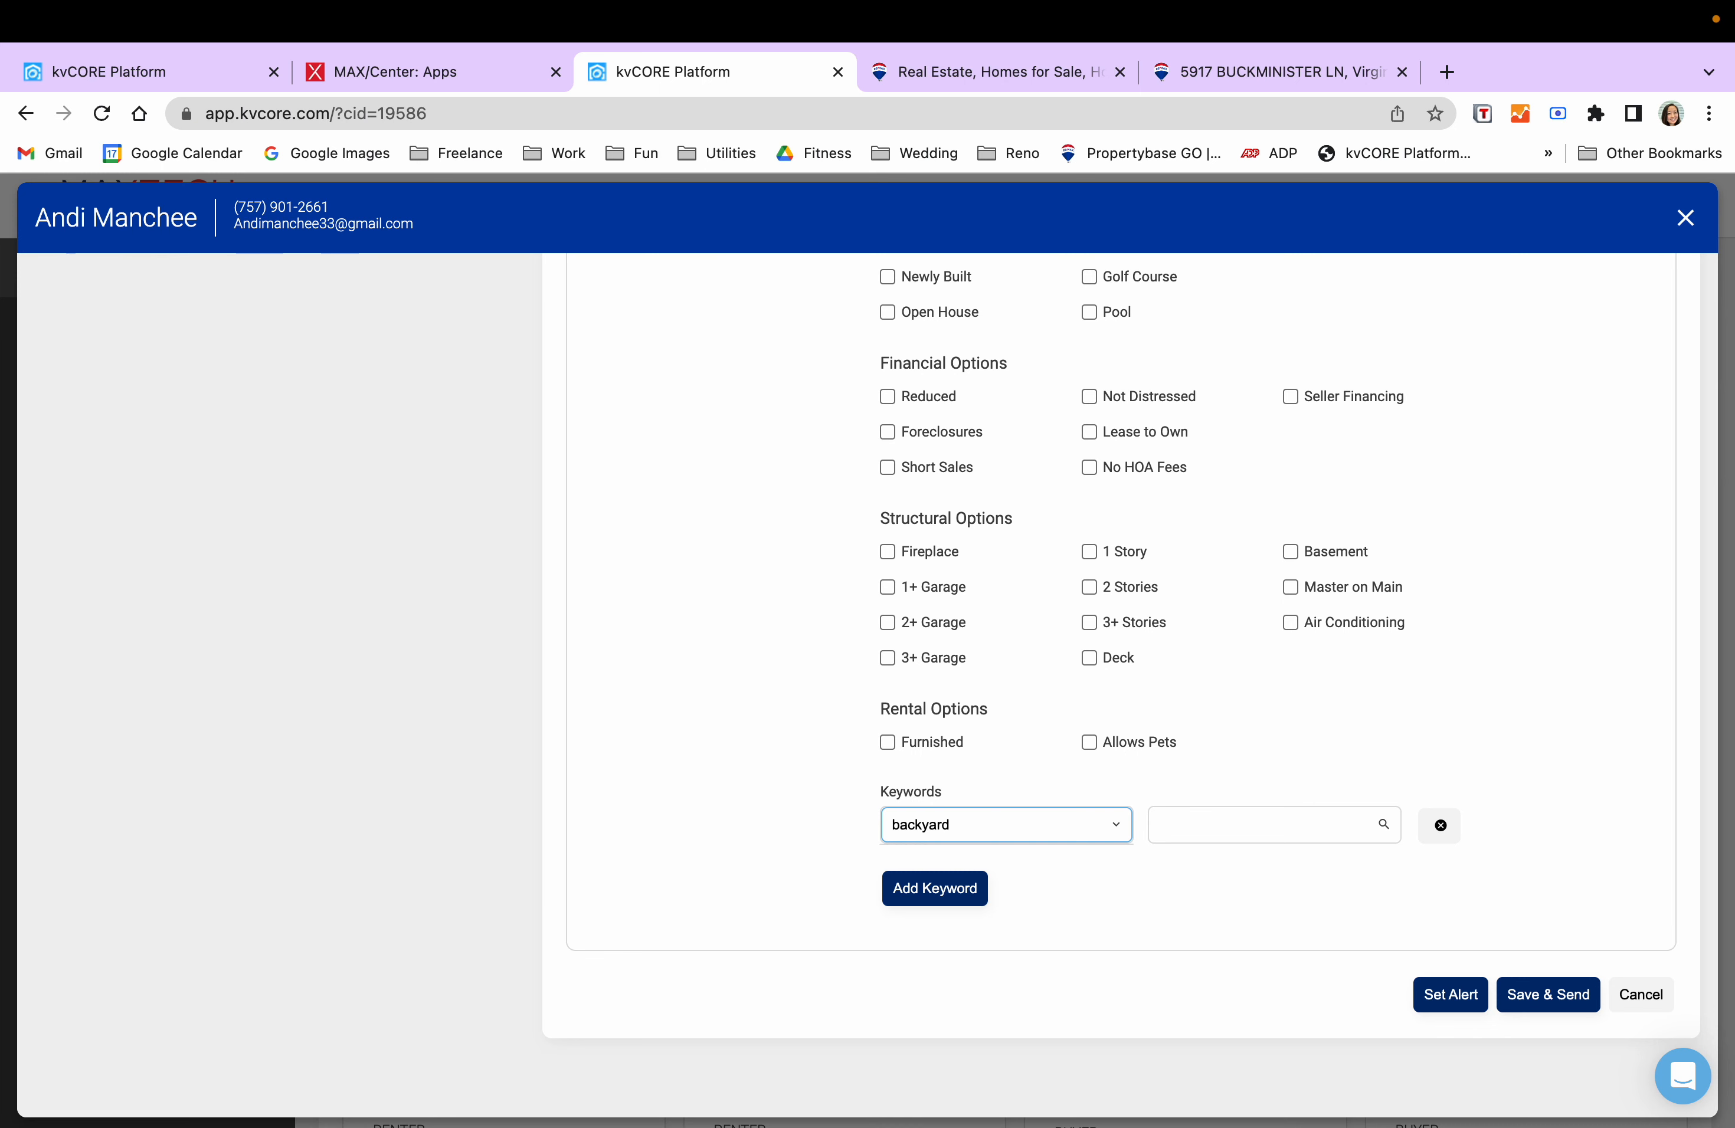
key("super+a")
key("BackSpace")
left_click(1222, 825)
type("b")
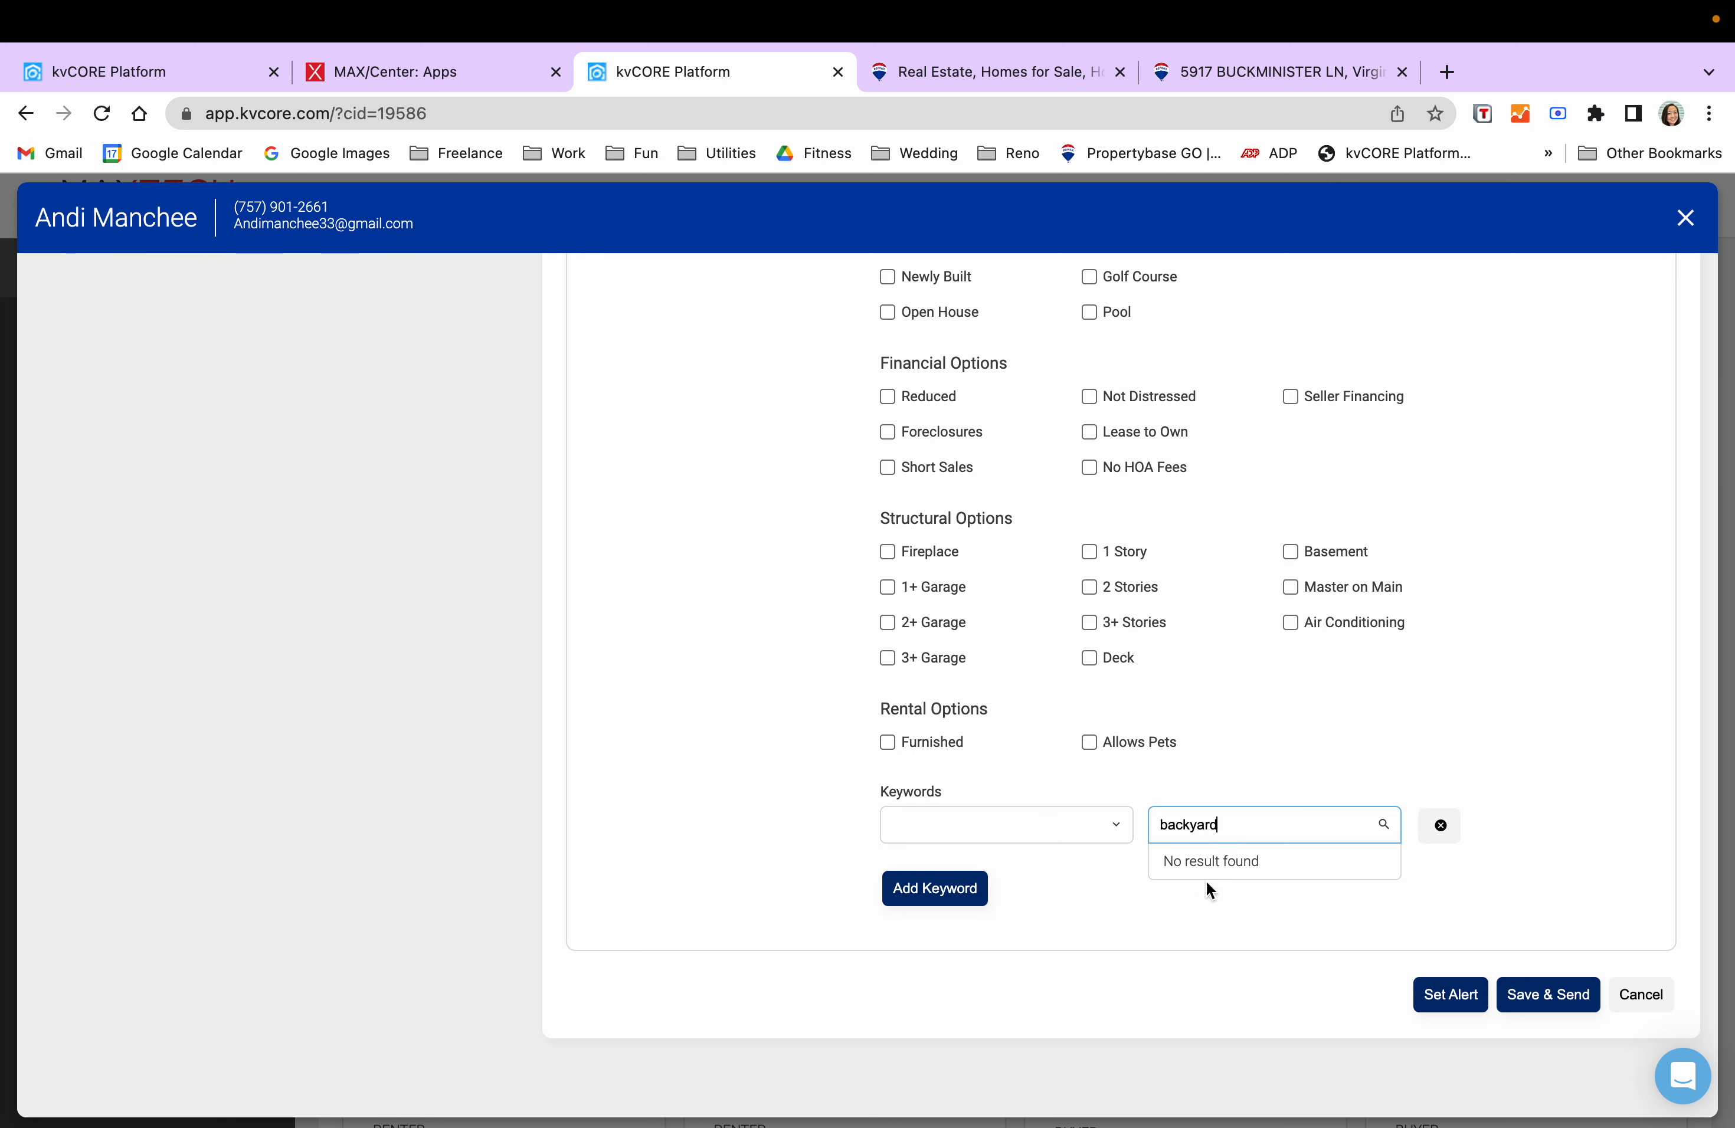
left_click(1224, 868)
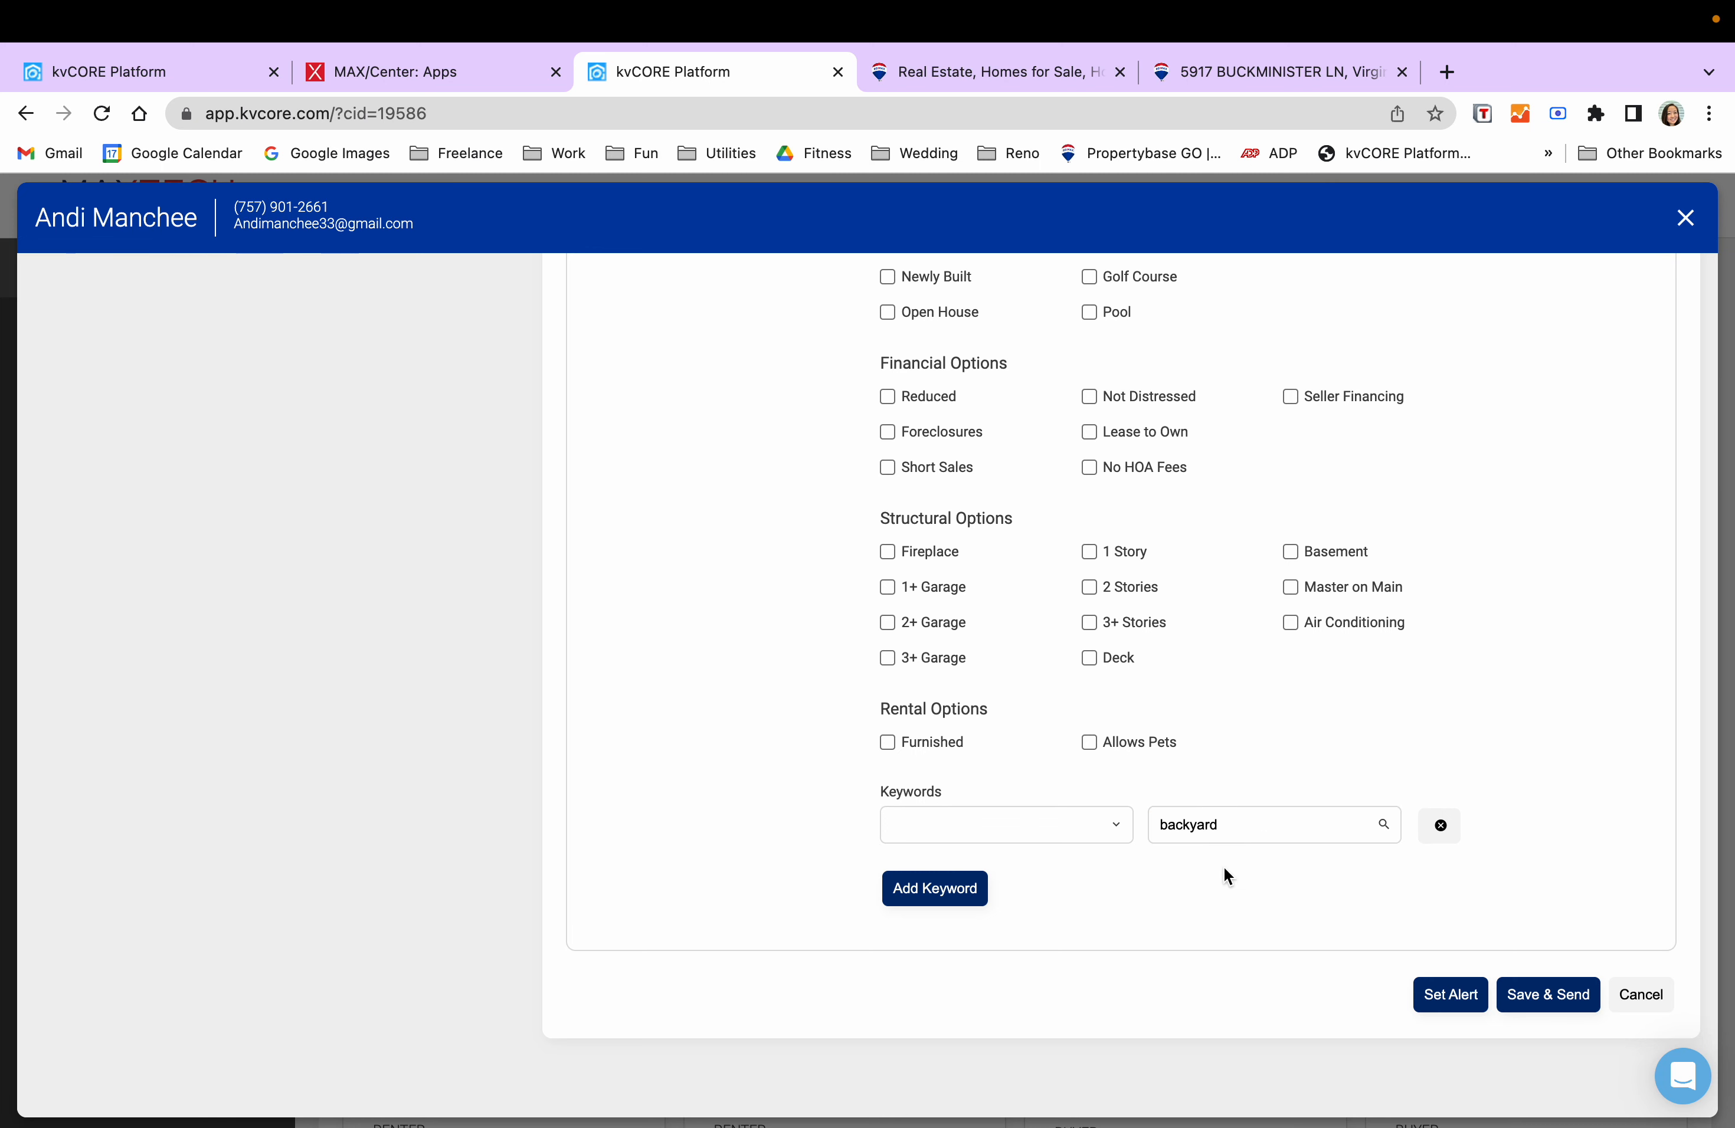
left_click(1435, 830)
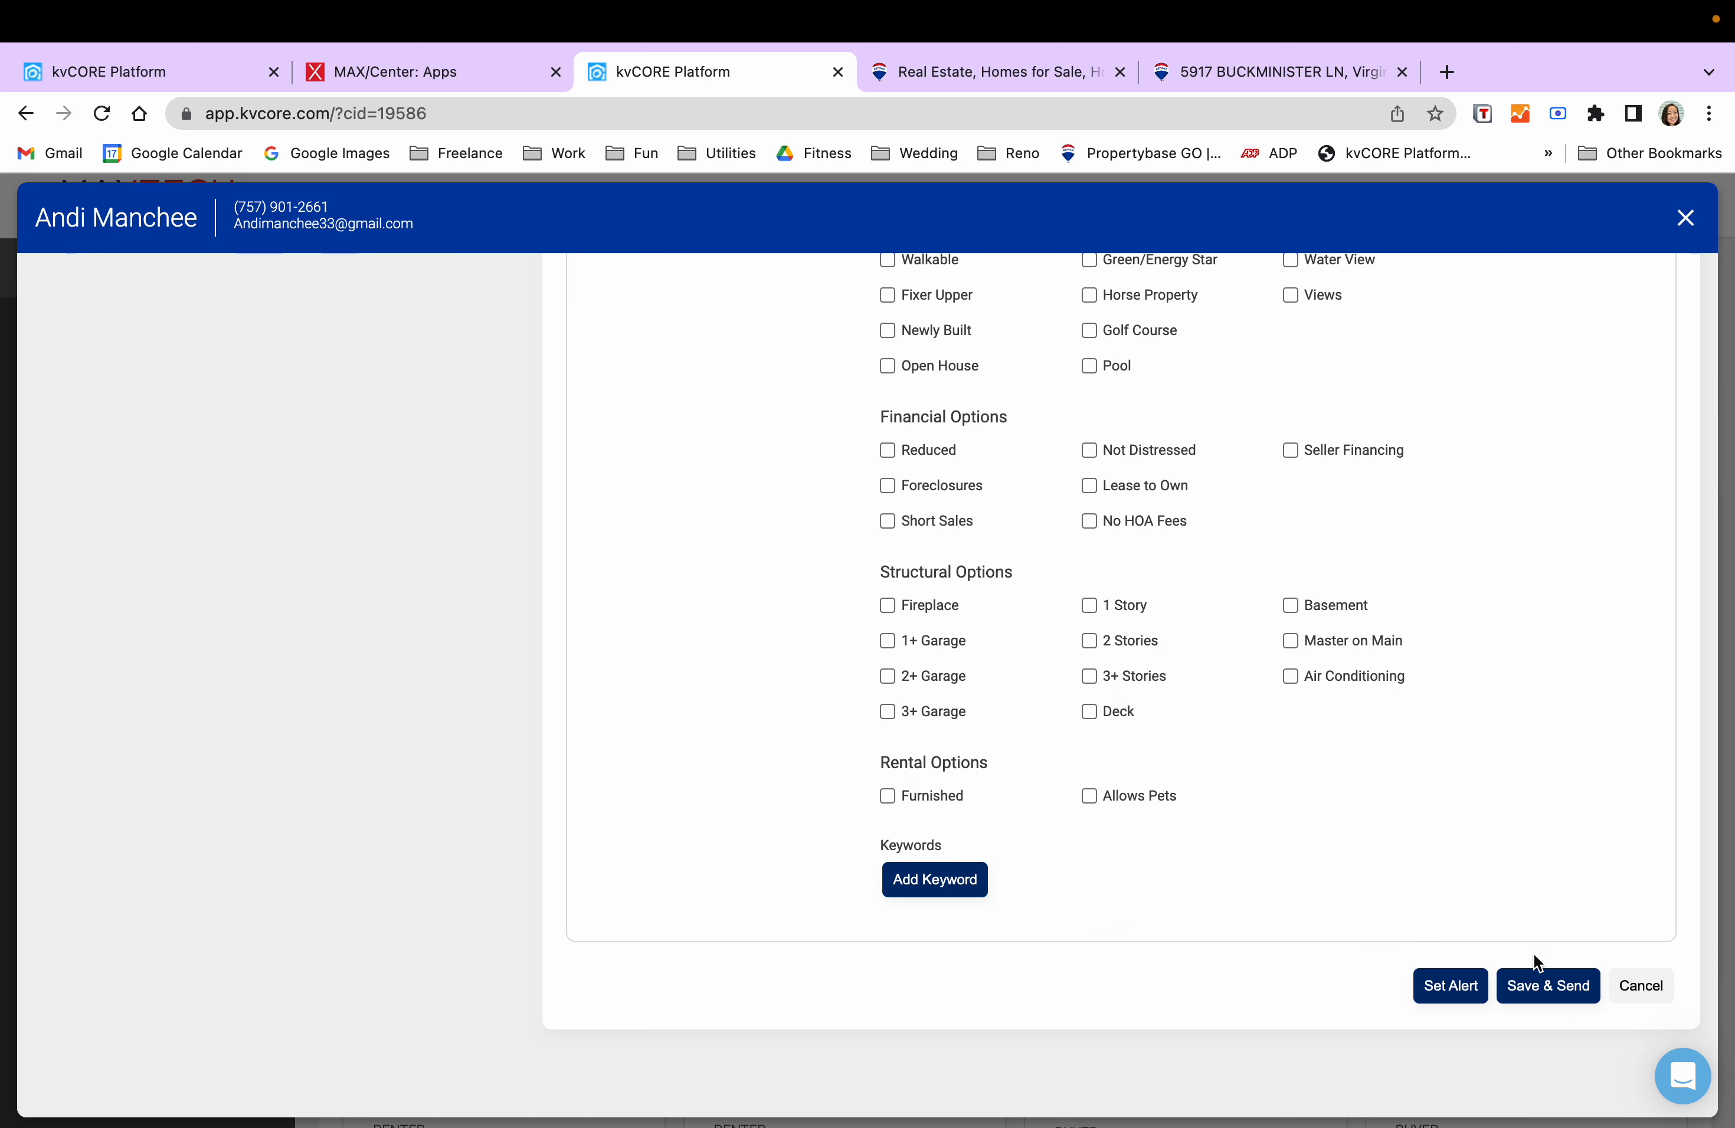
- Save the condo and rental search alert and review its roughly 16 matching results
left_click(1441, 1001)
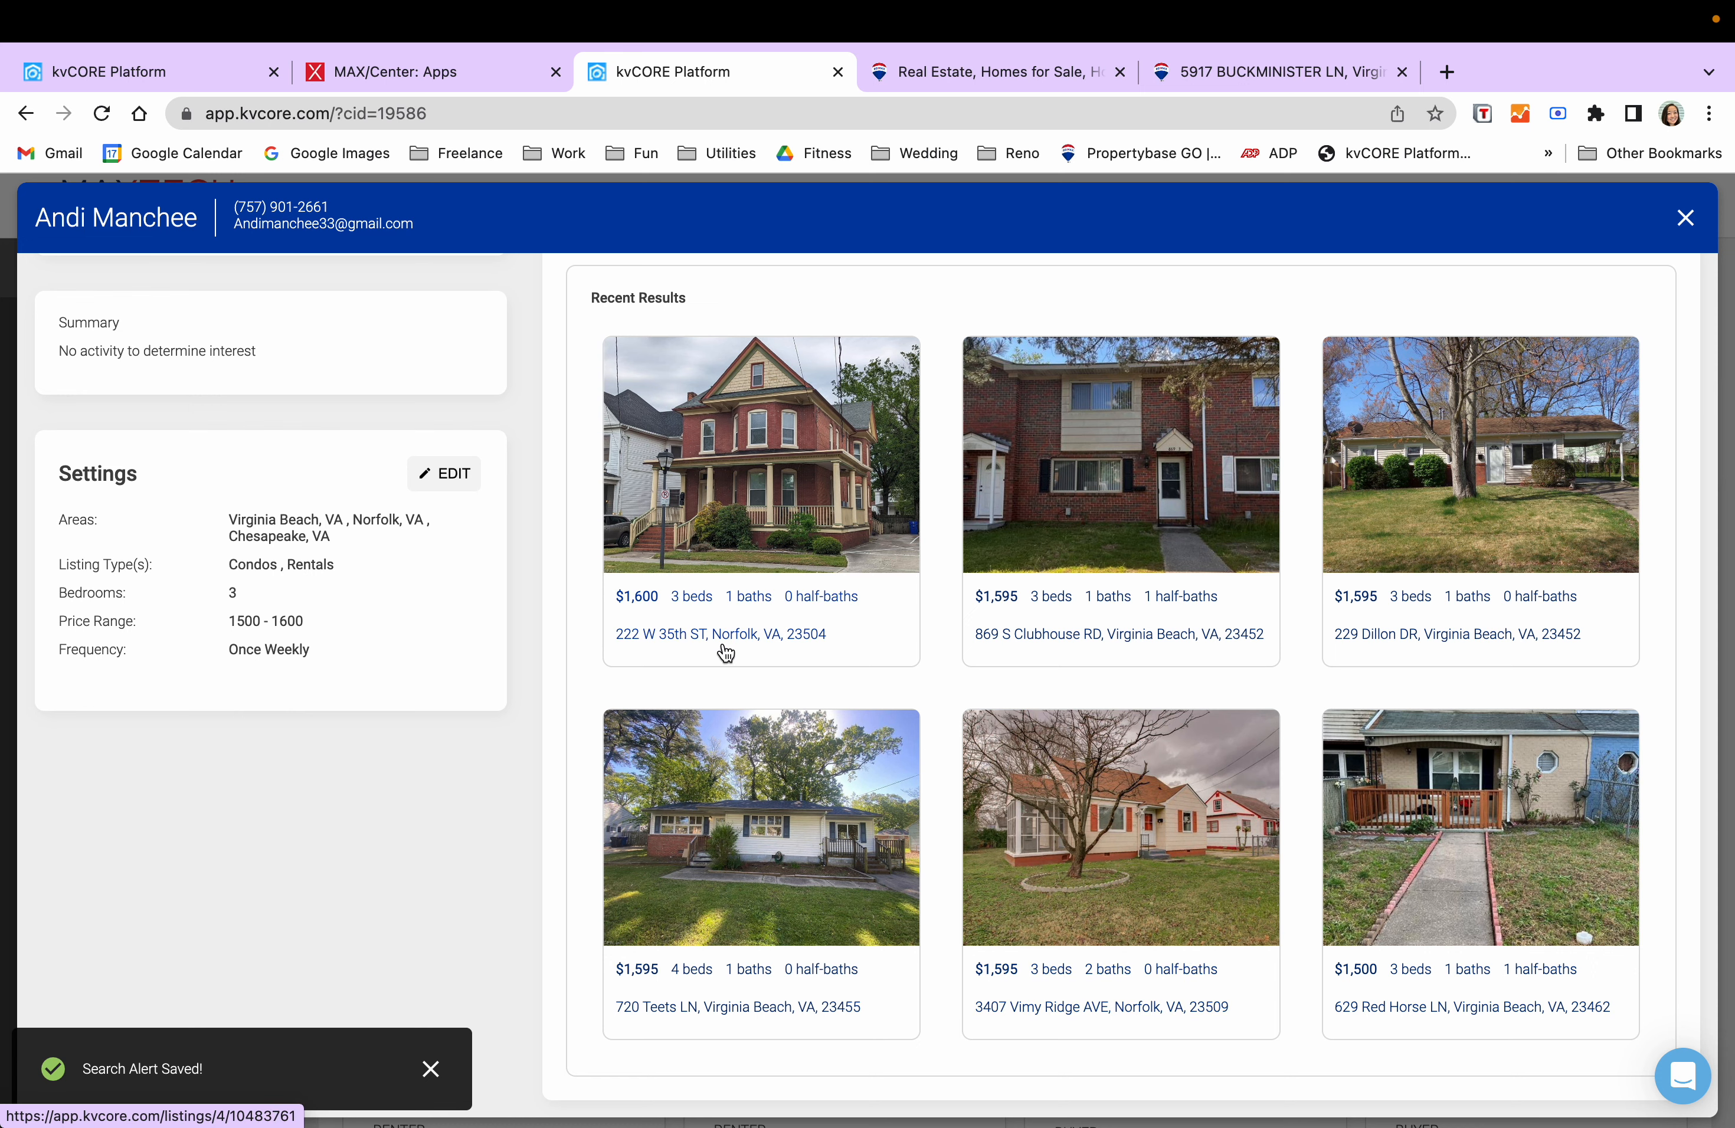
scroll(995, 673, "up", 1)
scroll(880, 597, "up", 1)
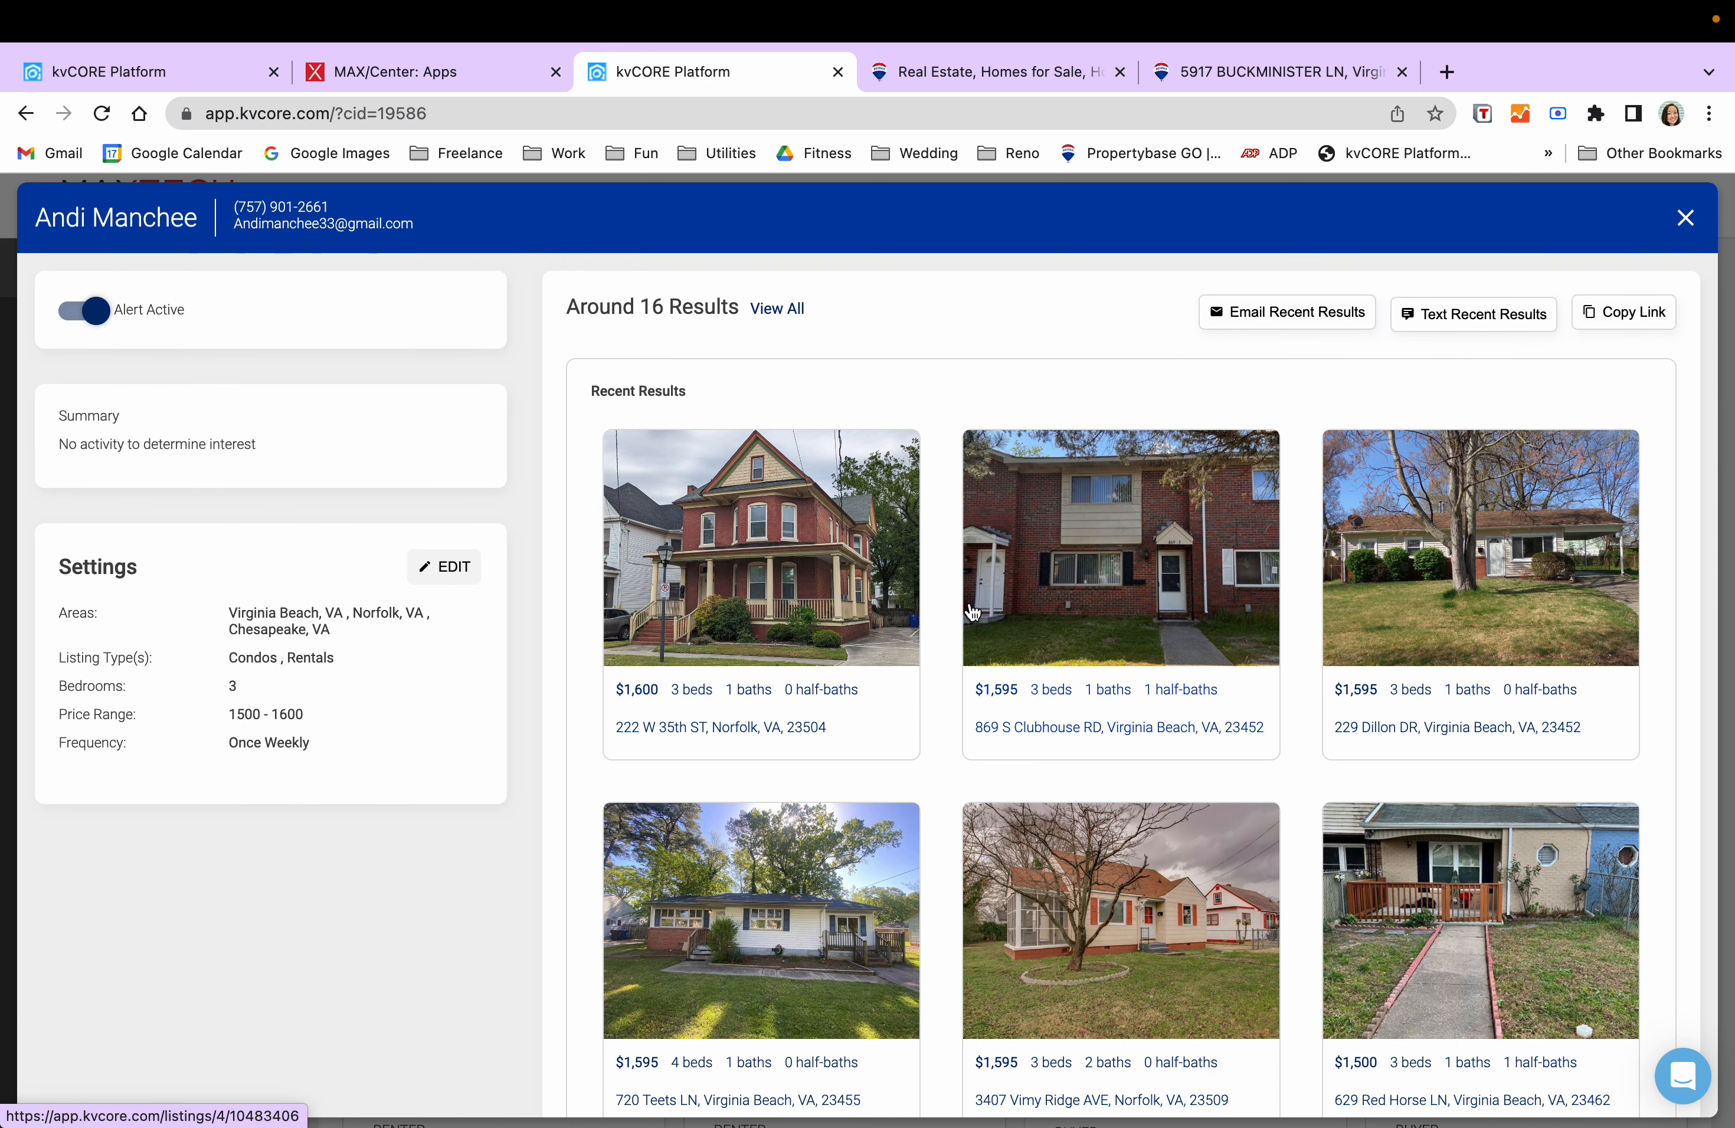
scroll(972, 612, "down", 2)
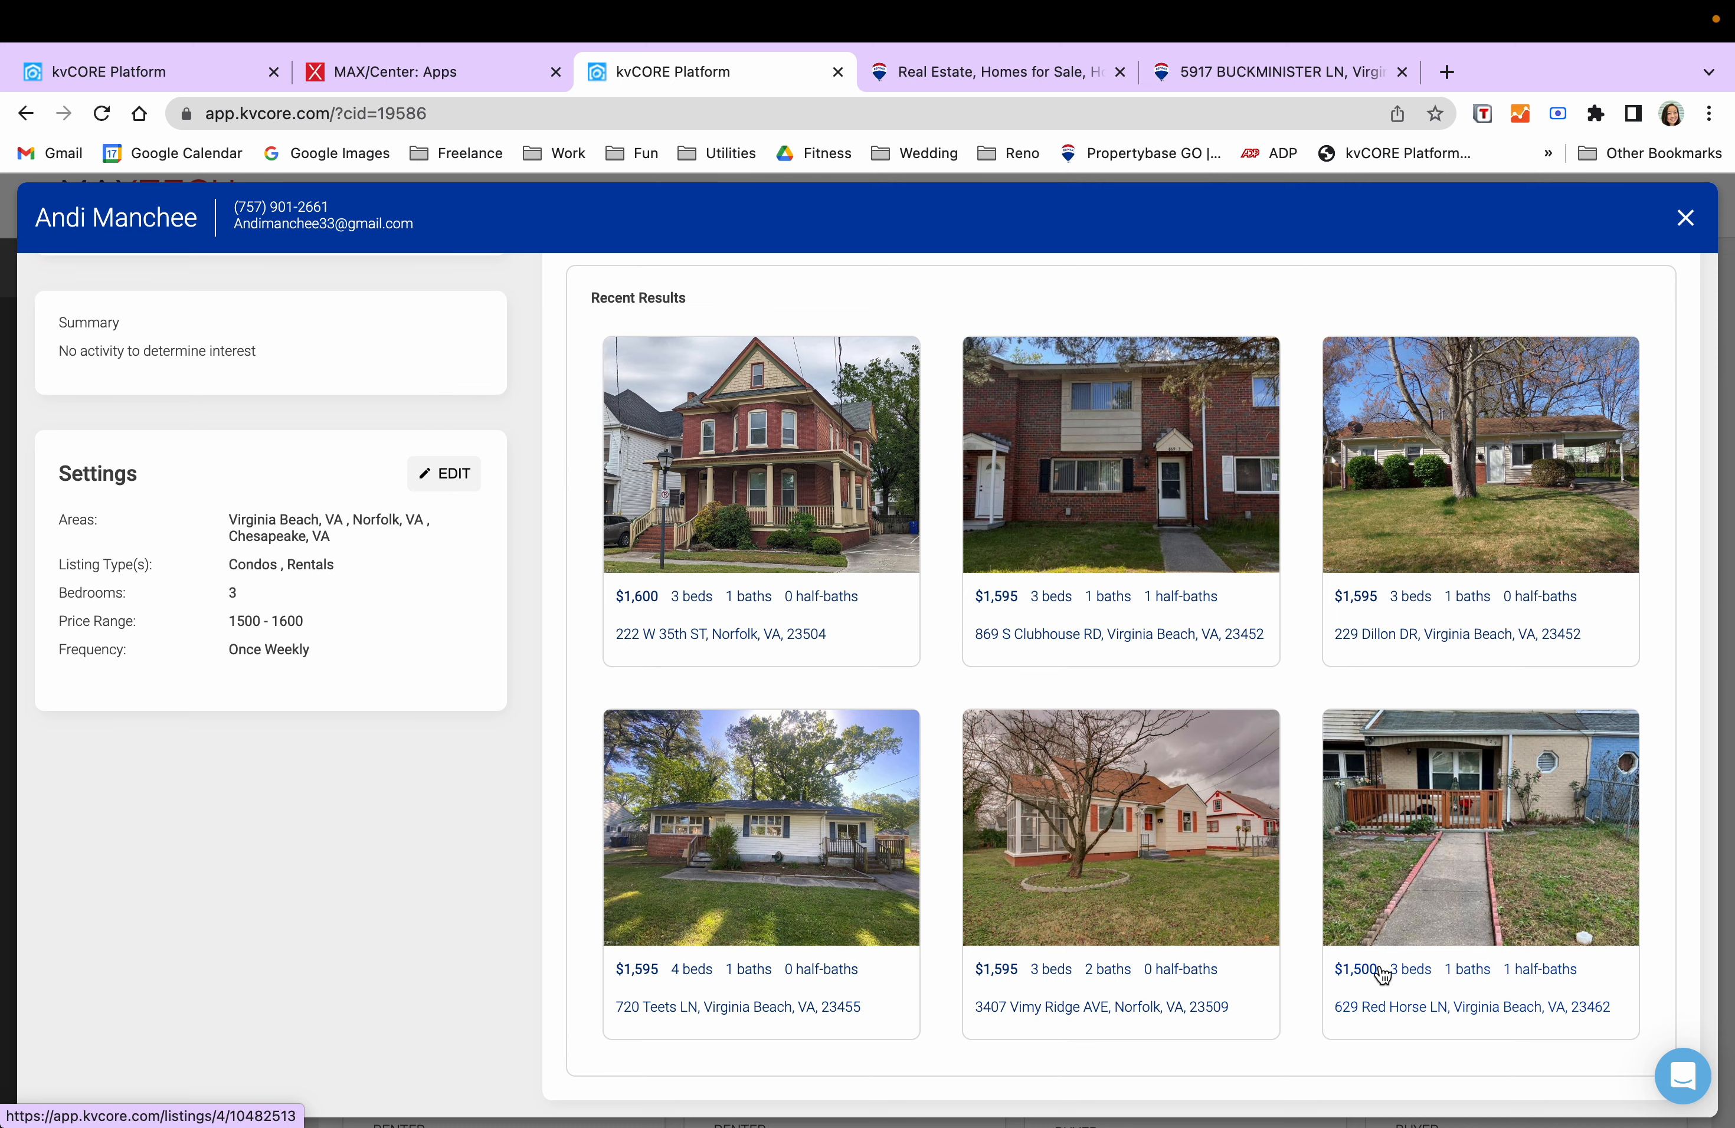
scroll(805, 693, "up", 5)
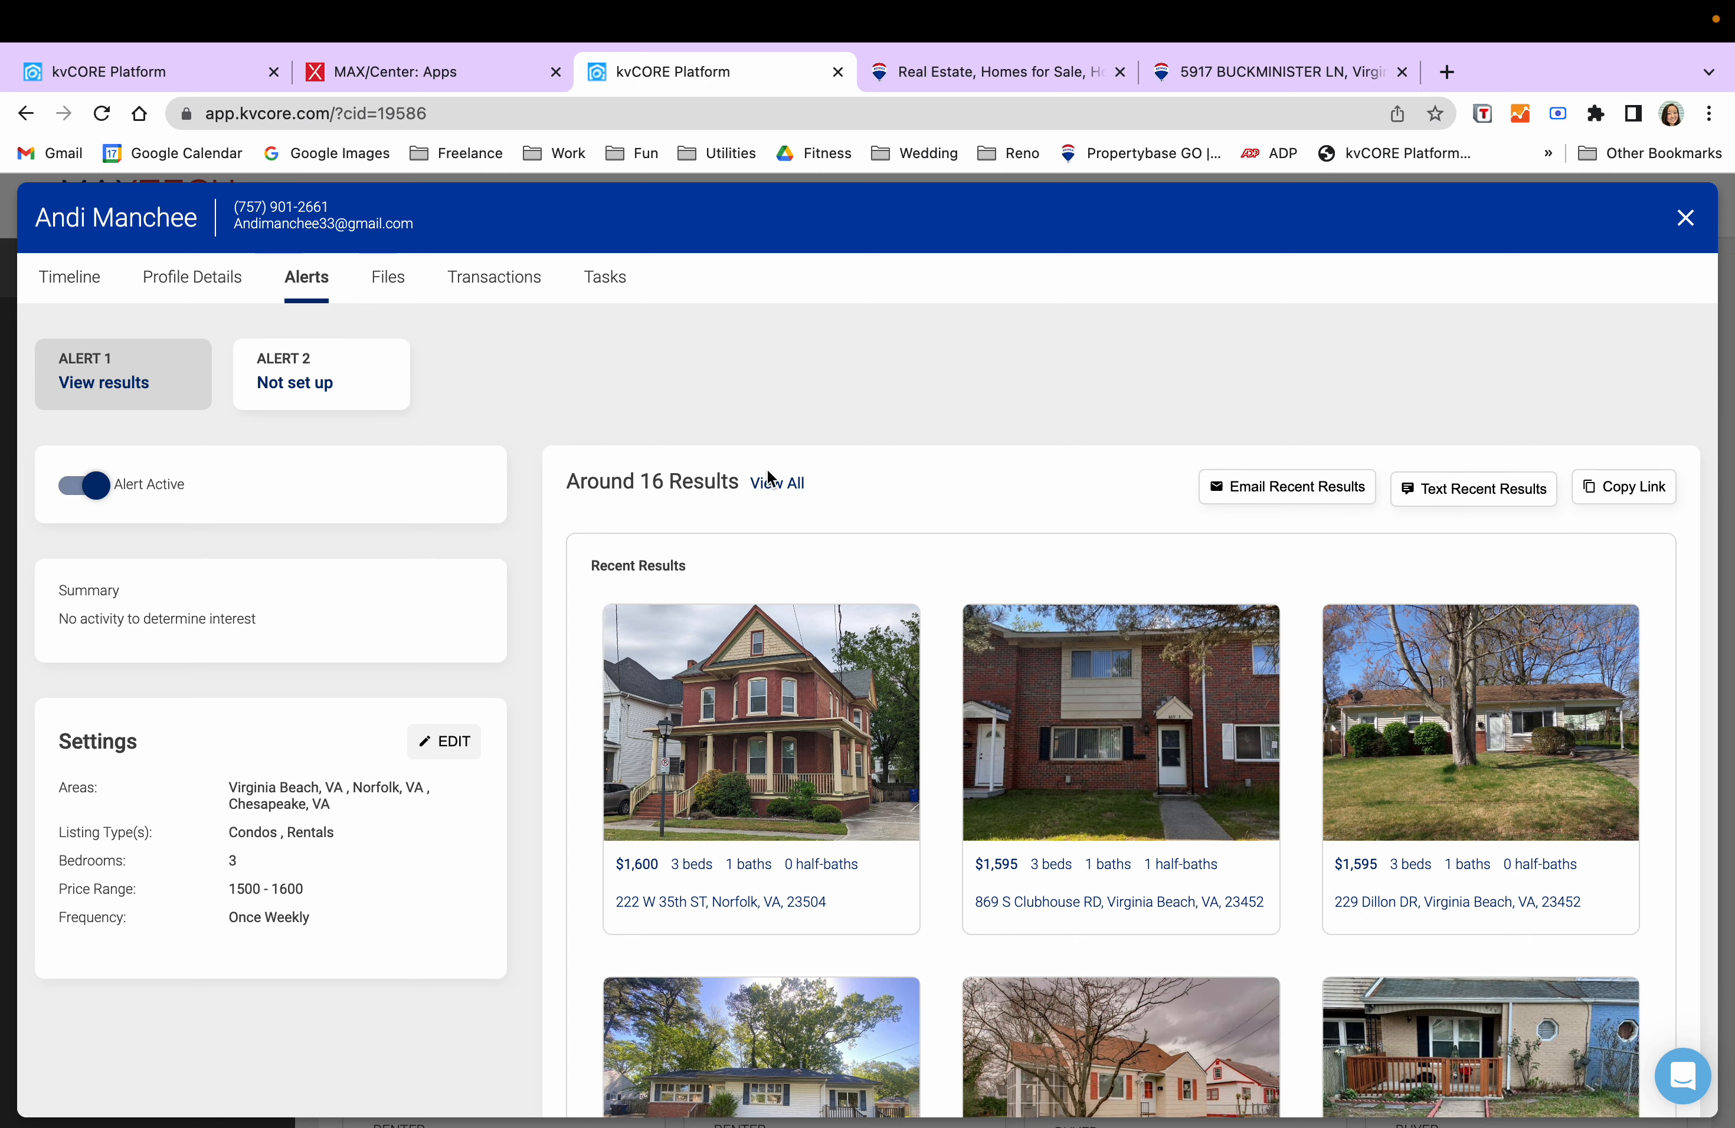
scroll(896, 464, "down", 3)
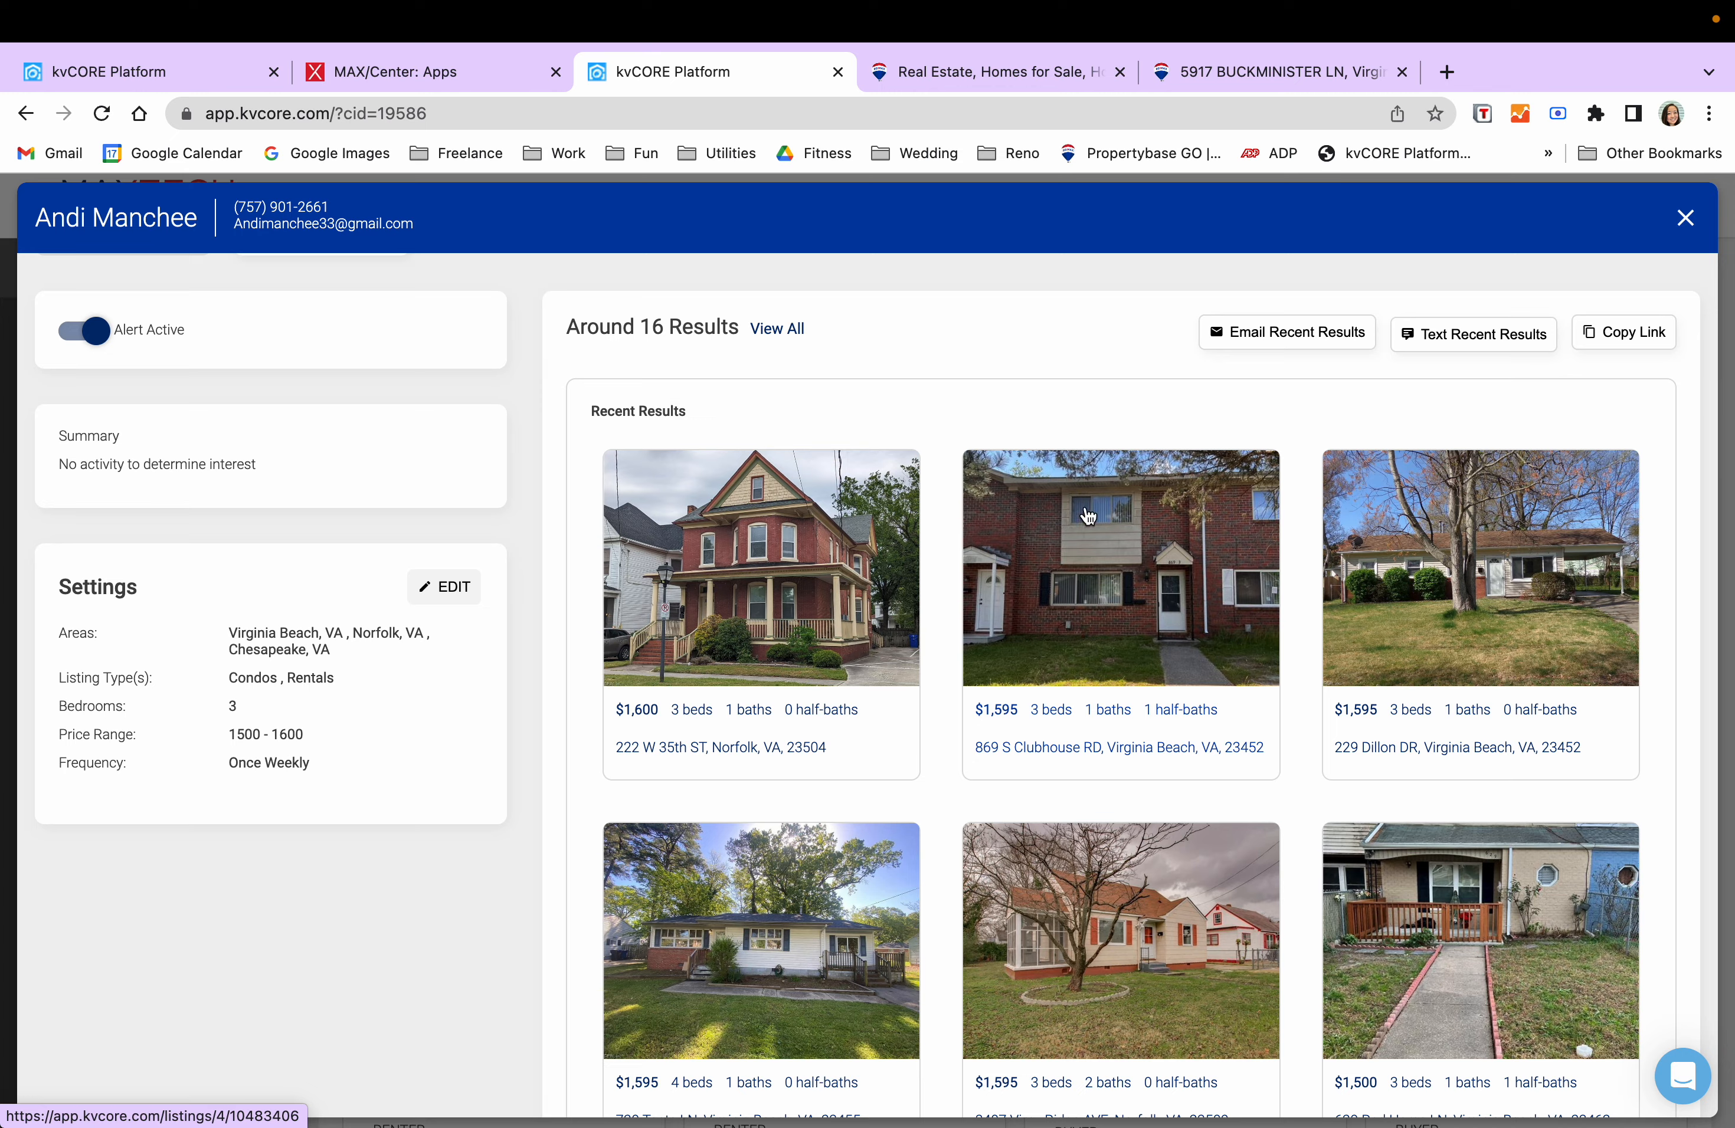
scroll(1119, 503, "up", 3)
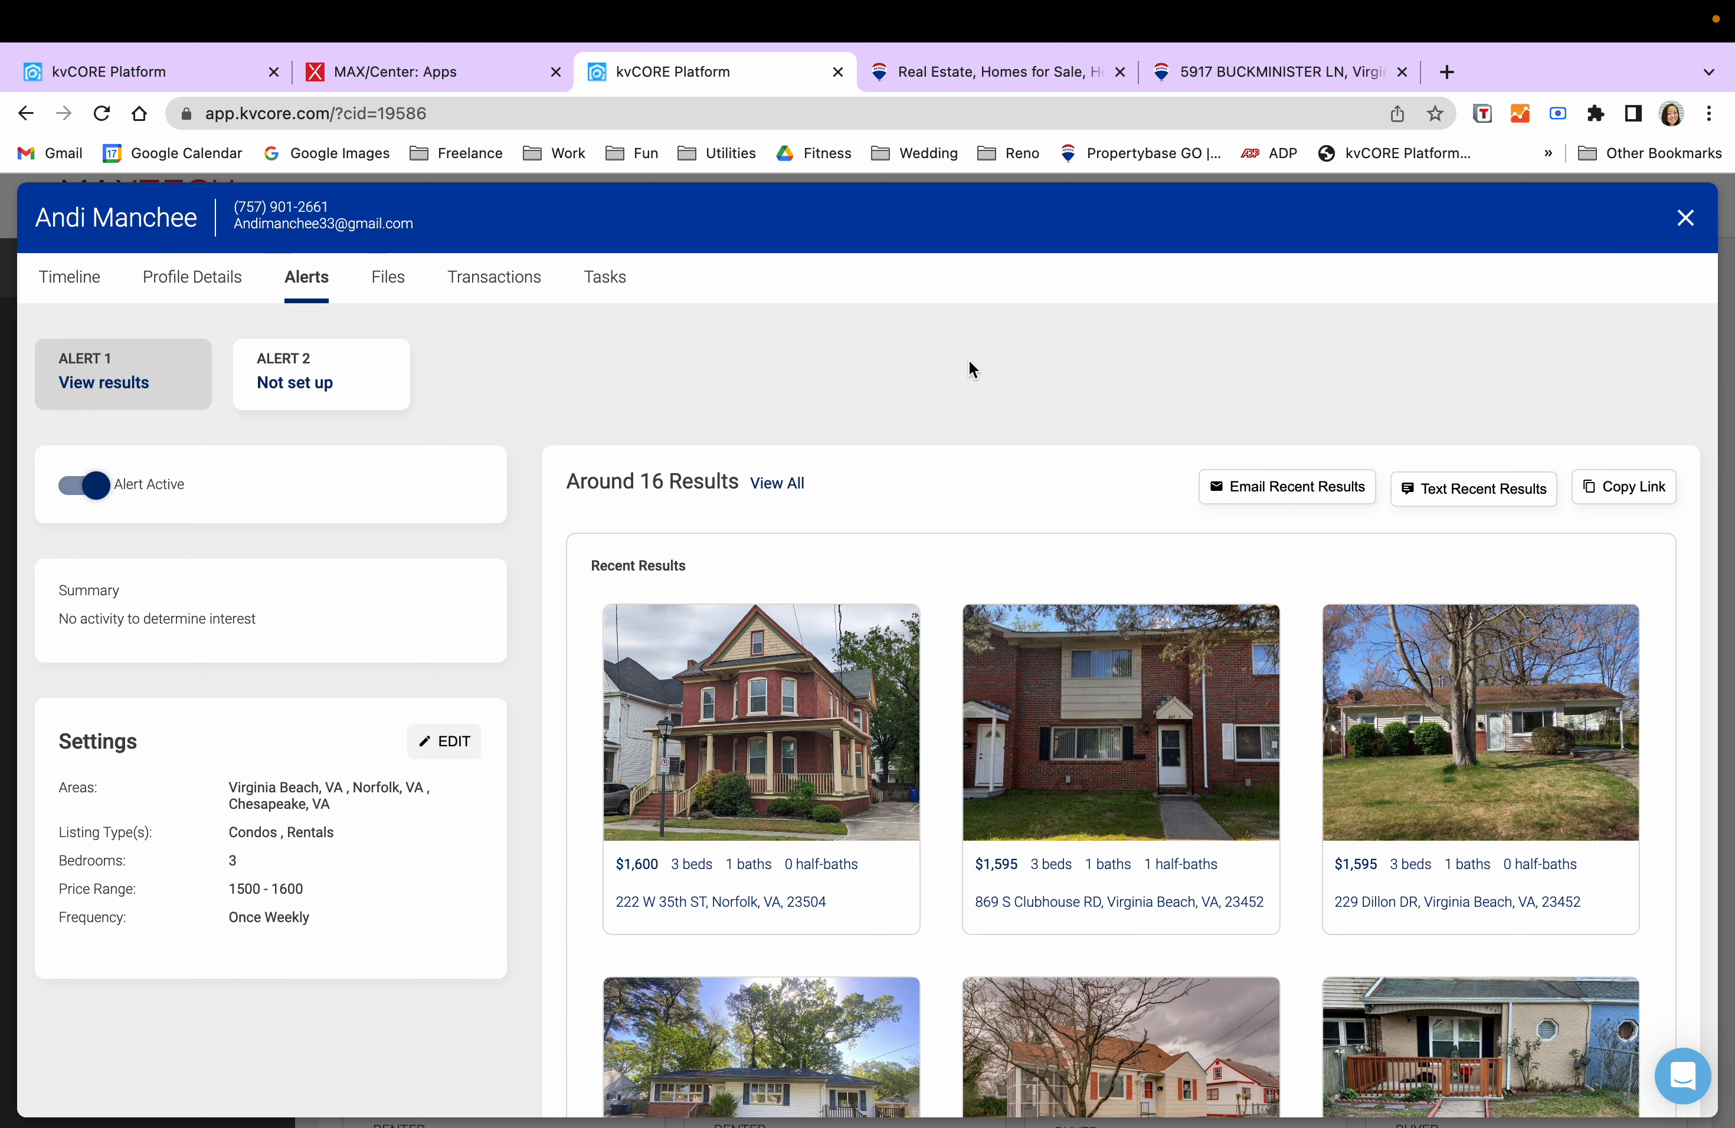
- Text the lead offering the latest listings that fit her criteria, weekly or as they appear
left_click(1686, 218)
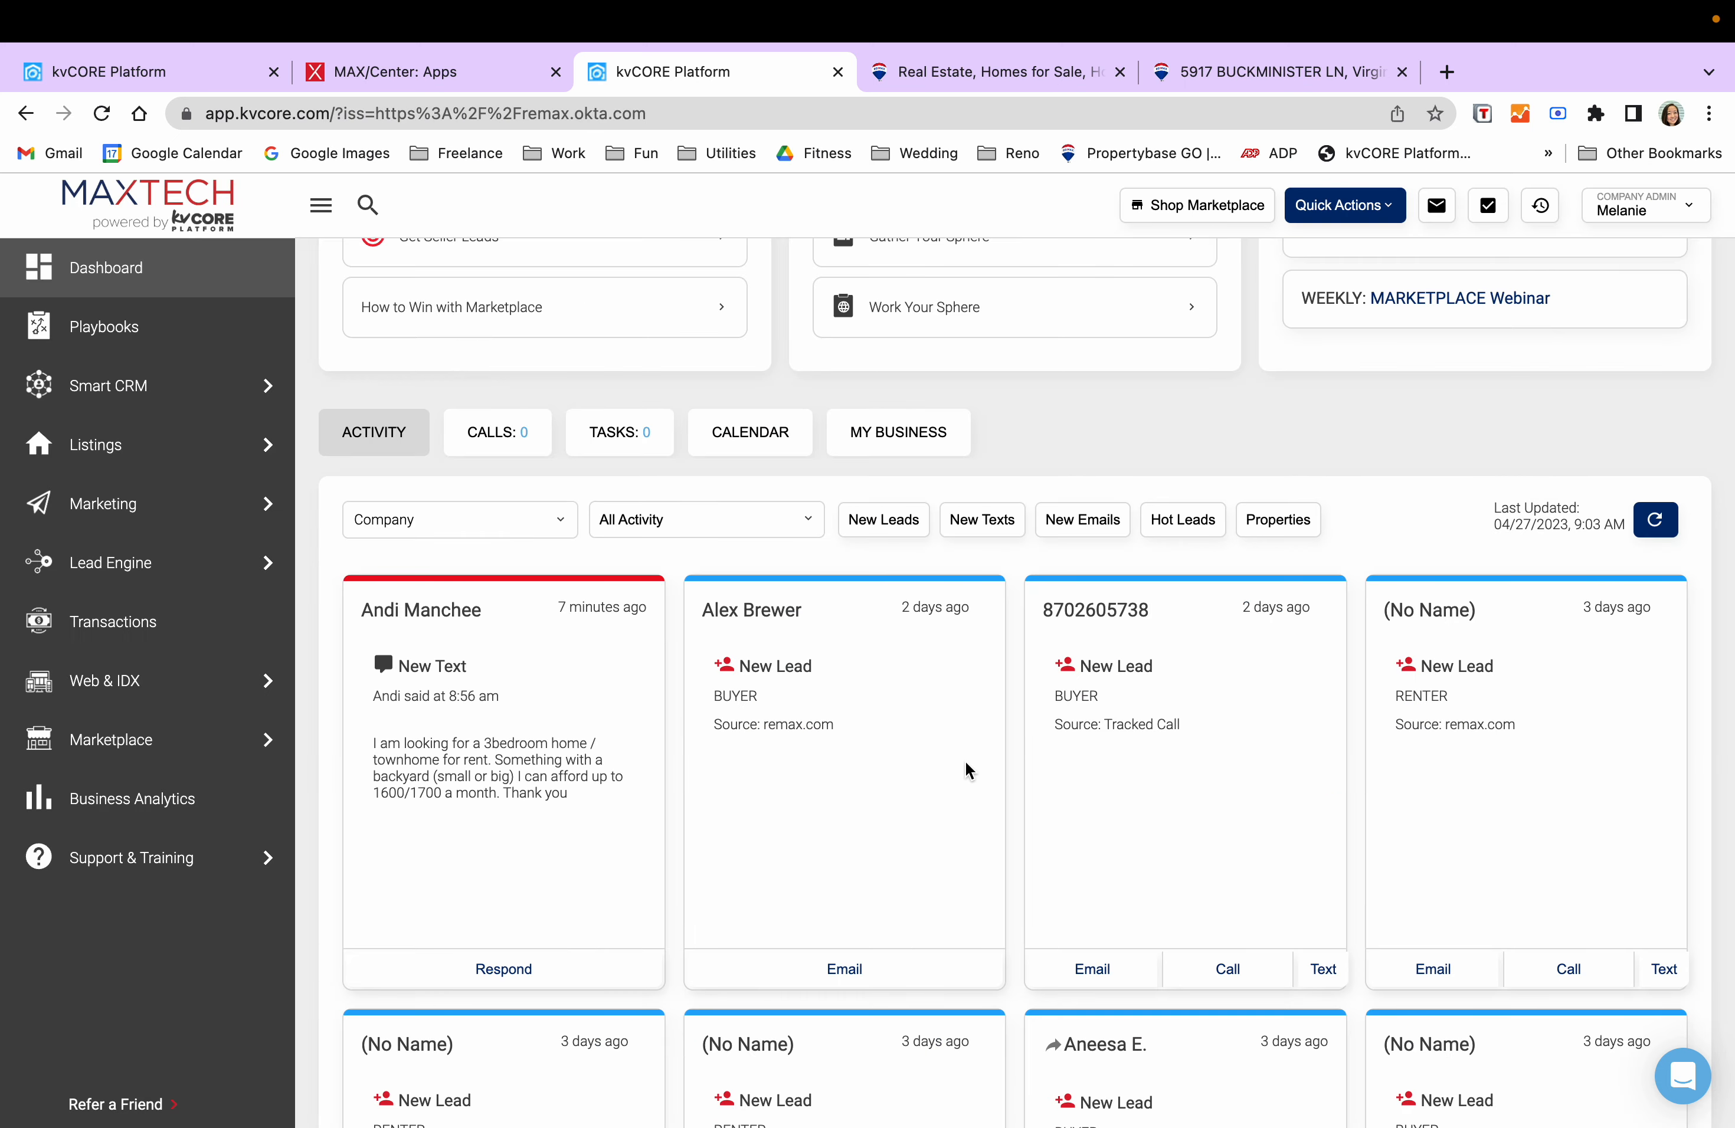
left_click(448, 610)
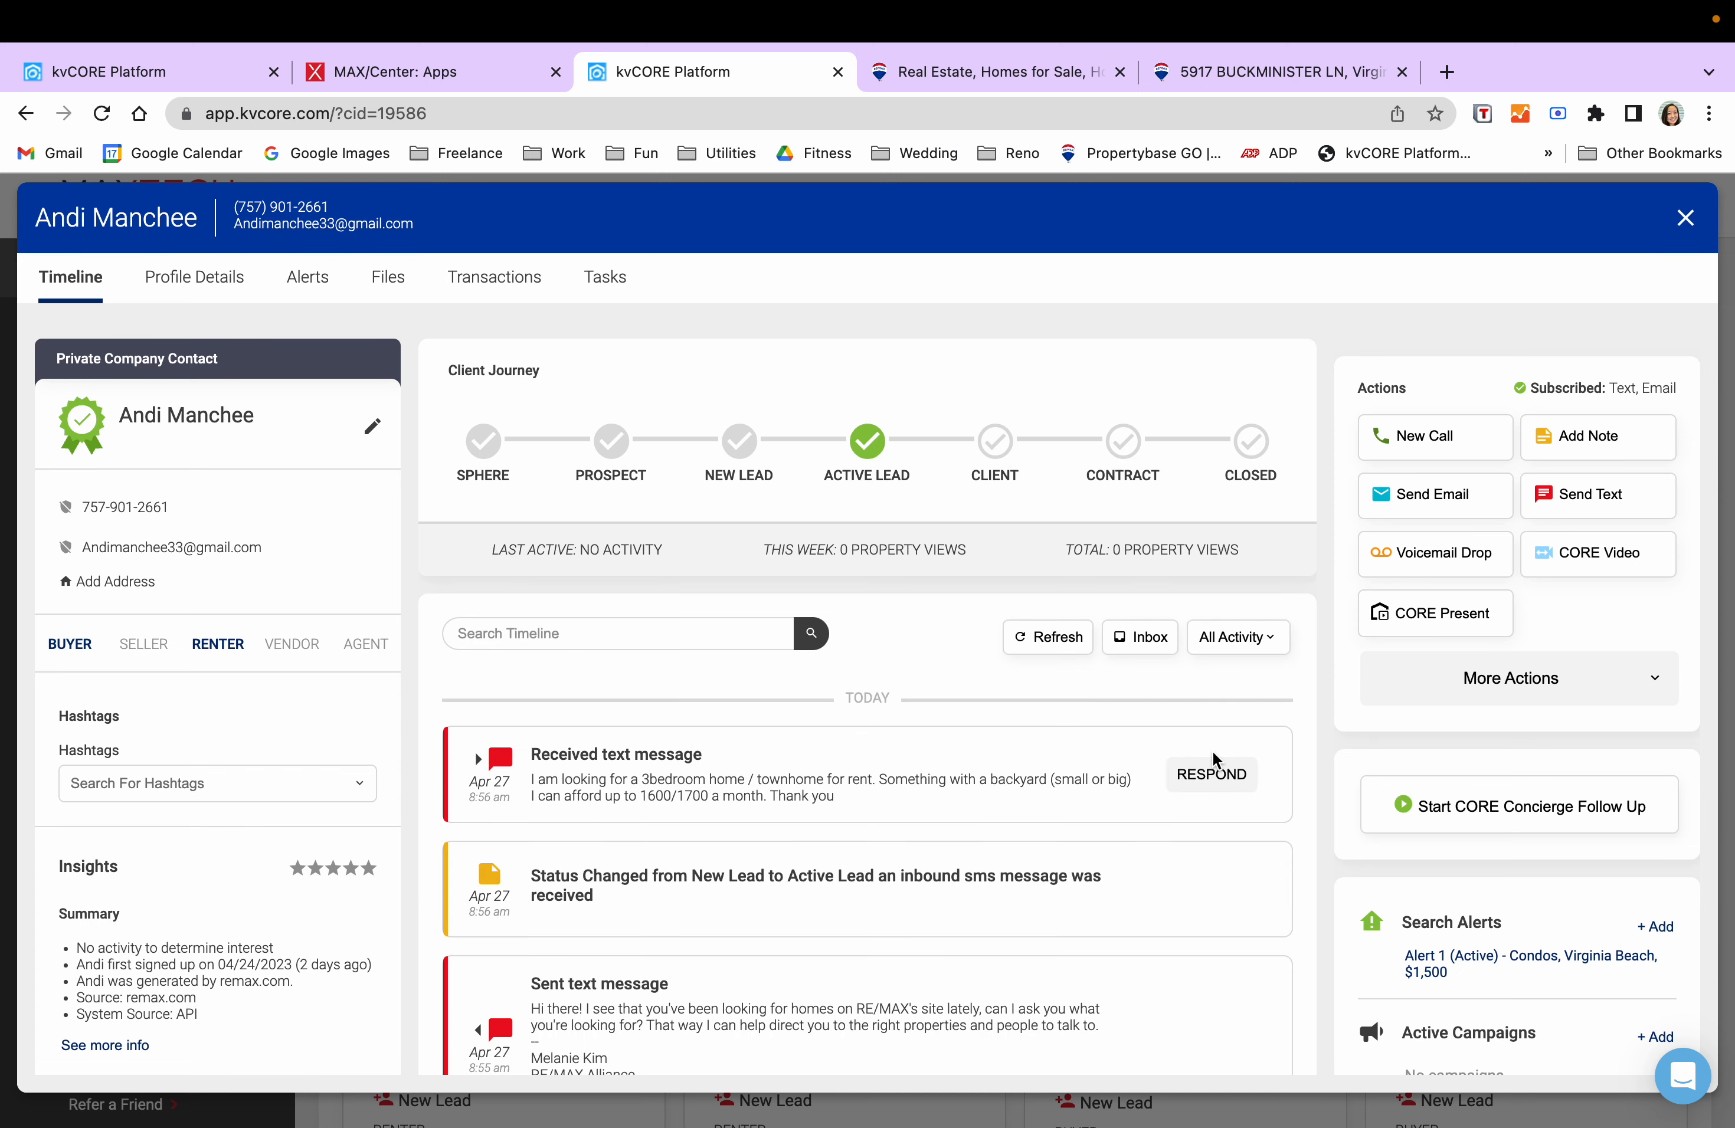
left_click(1590, 494)
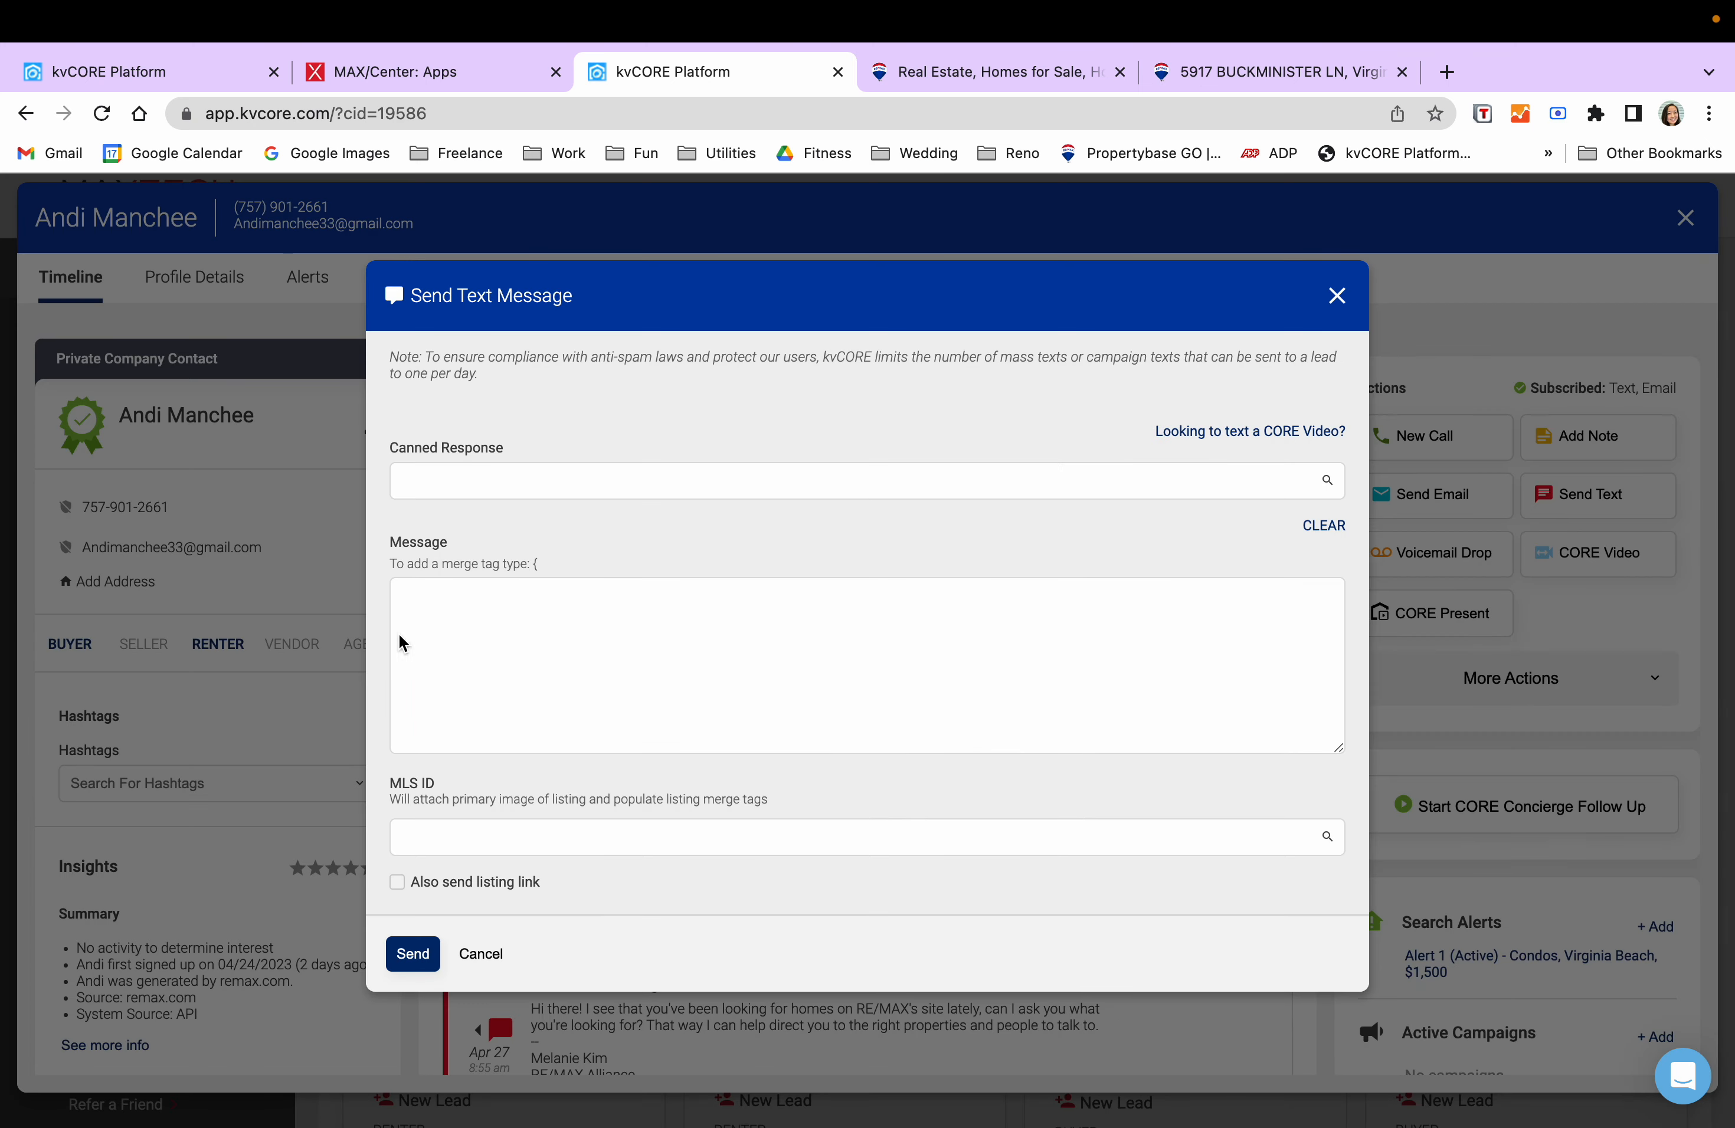
left_click(530, 641)
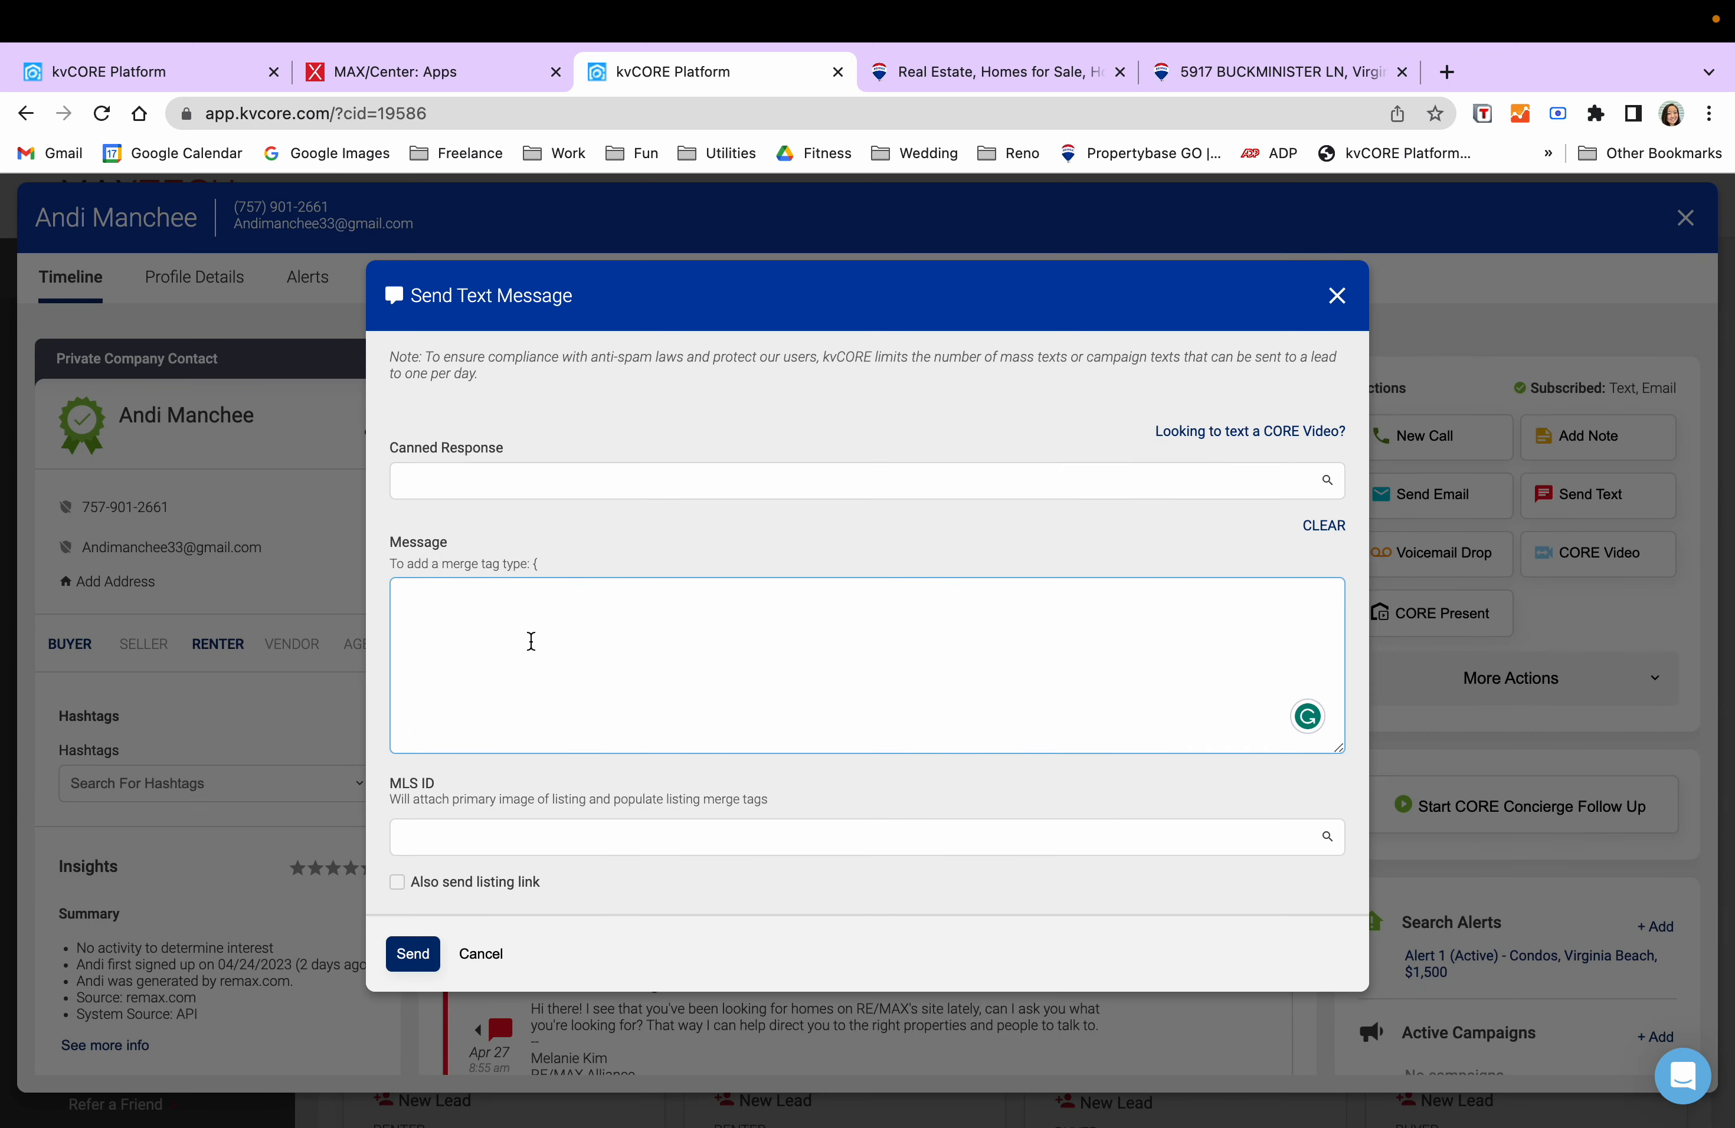
type("Got it! If you'd like, I ca")
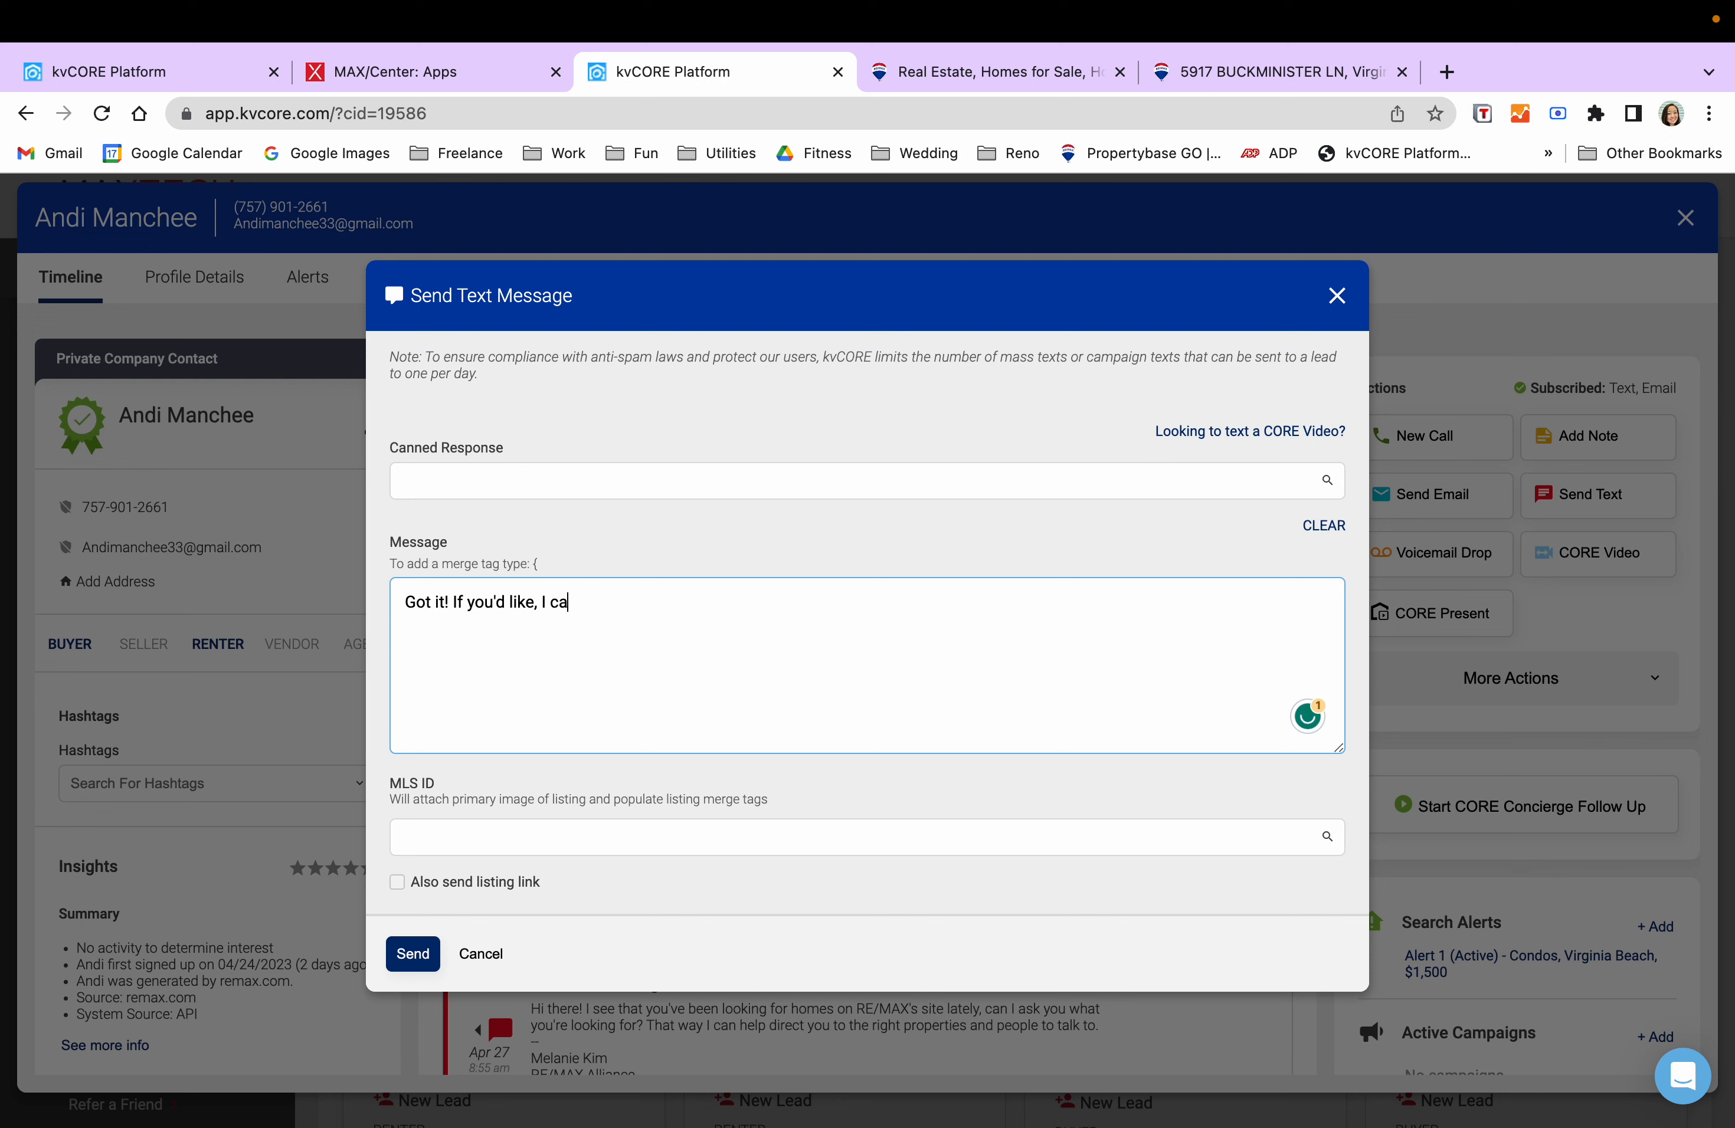
type("n send you a text once a week with")
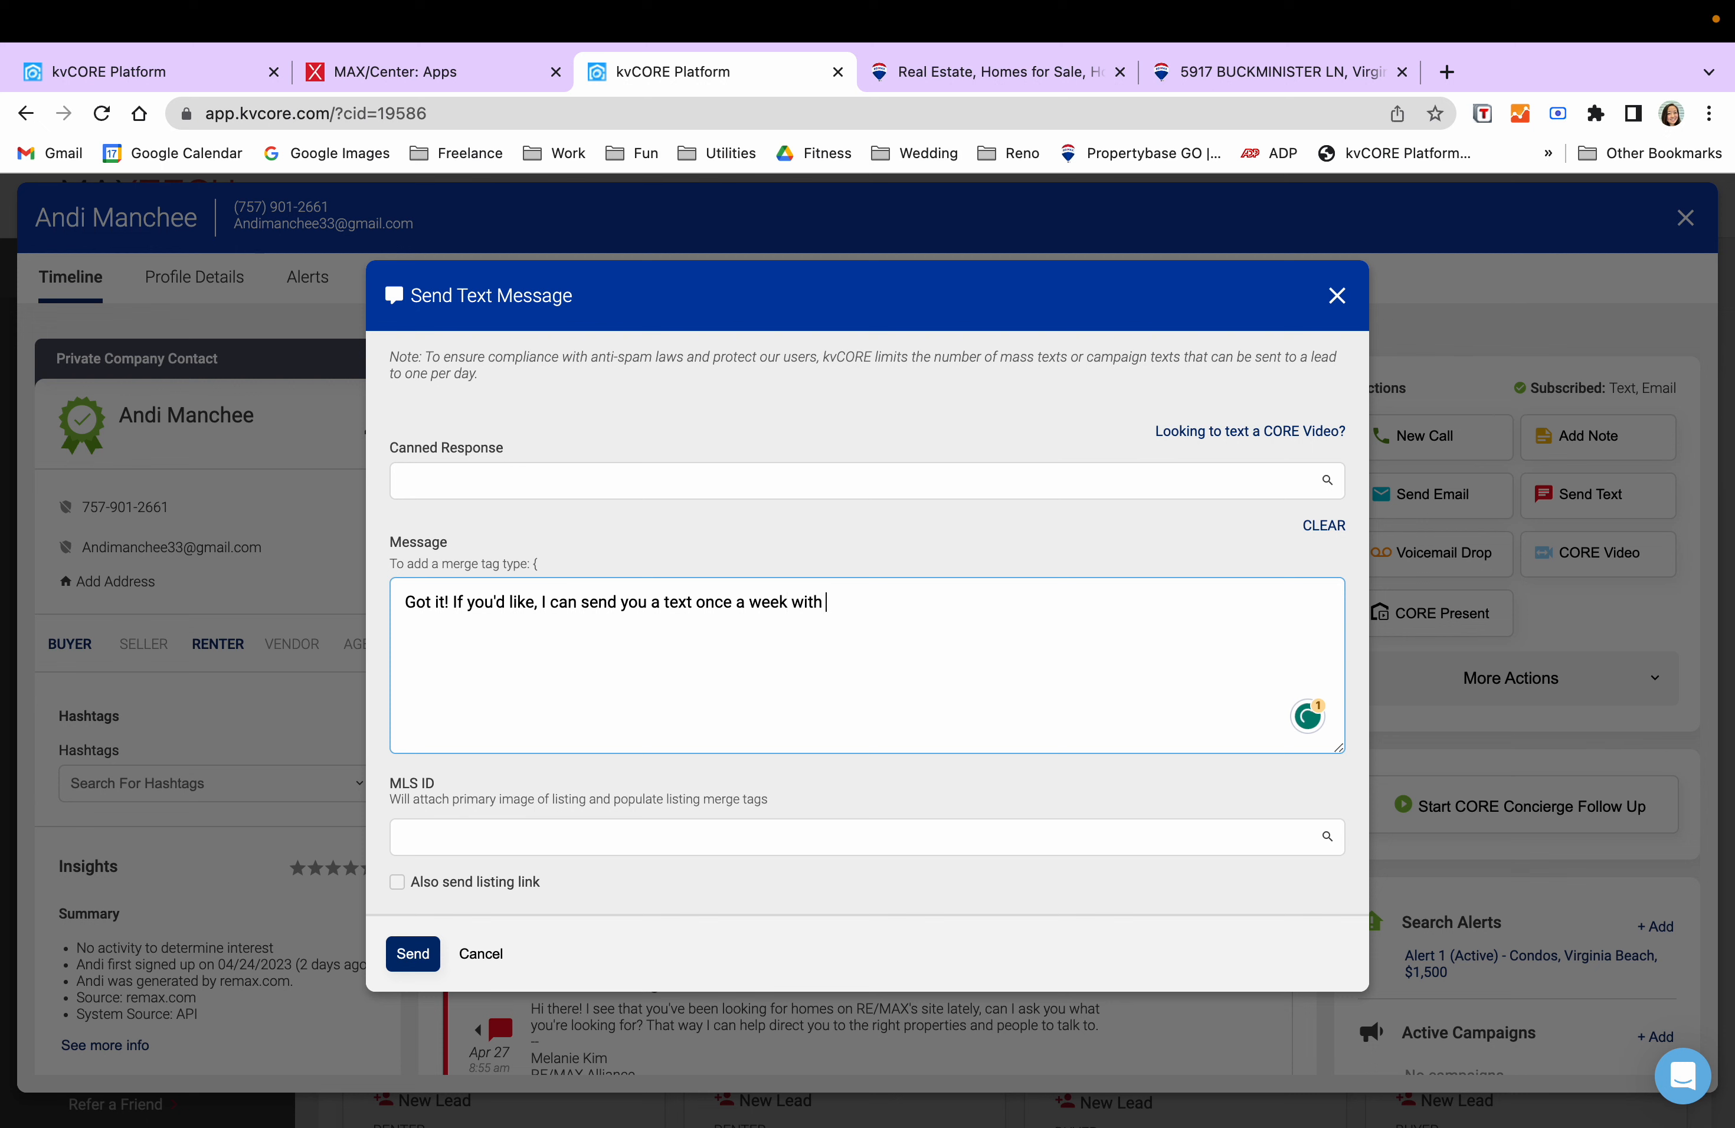
key("BackSpace")
key("BackSpace")
key("BackSpace")
key("BackSpace")
key("BackSpace")
key("BackSpace")
key("BackSpace")
key("BackSpace")
key("BackSpace")
key("BackSpace")
key("BackSpace")
key("BackSpace")
key("BackSpace")
key("BackSpace")
type("with the most recent listing that")
key("BackSpace")
key("BackSpace")
key("BackSpace")
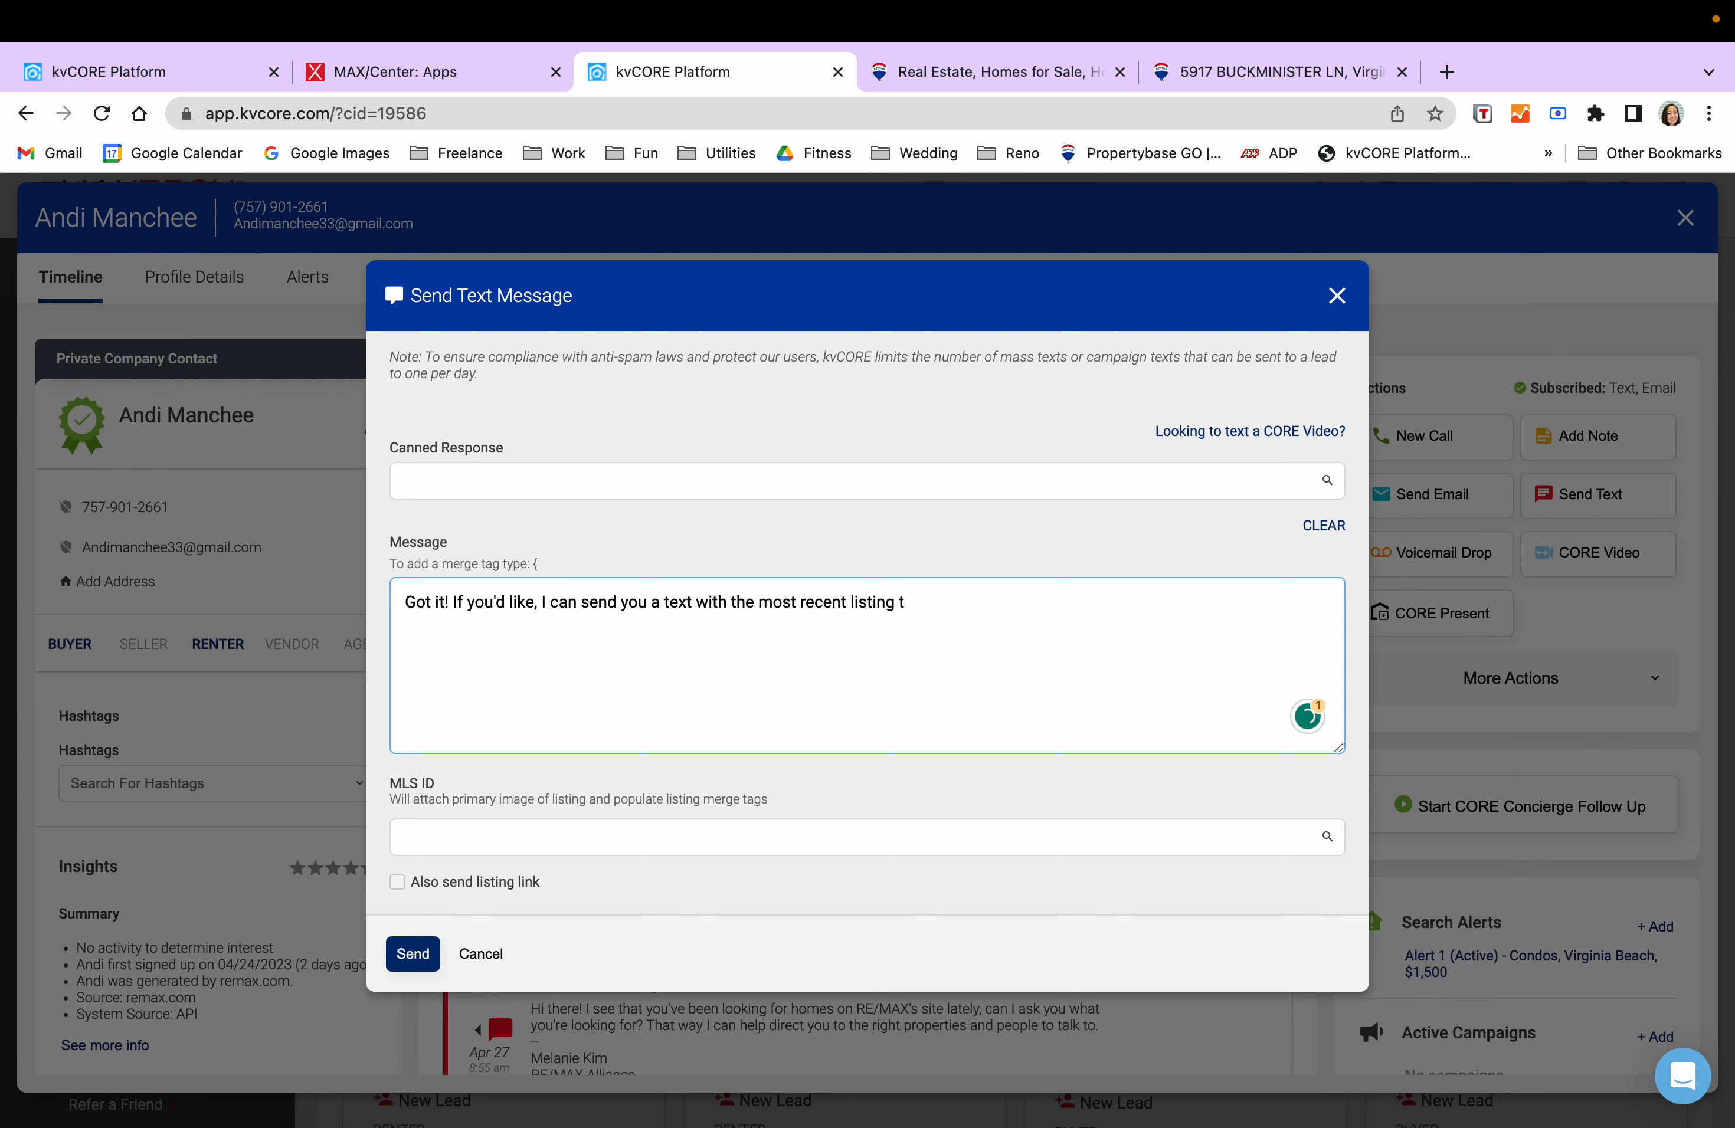
type("s that fit your criteria. Would you")
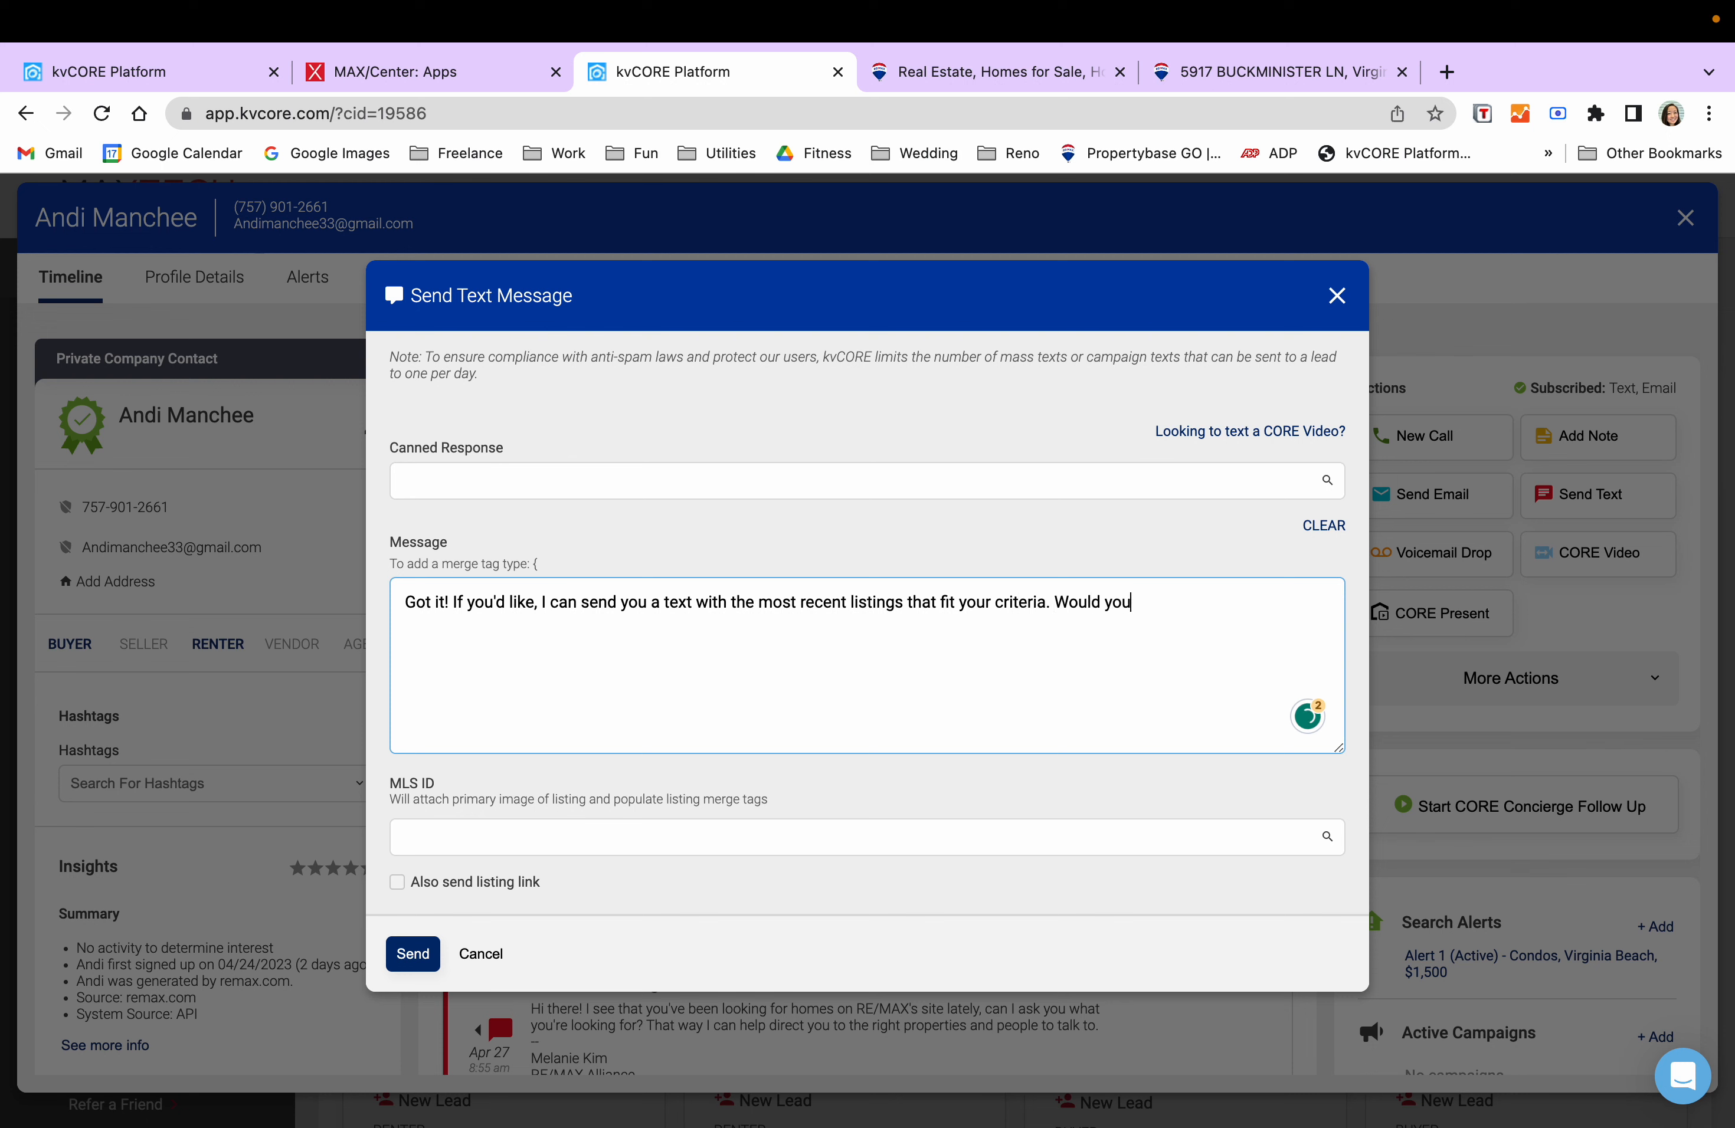
type(" like me to do that? I could send it ")
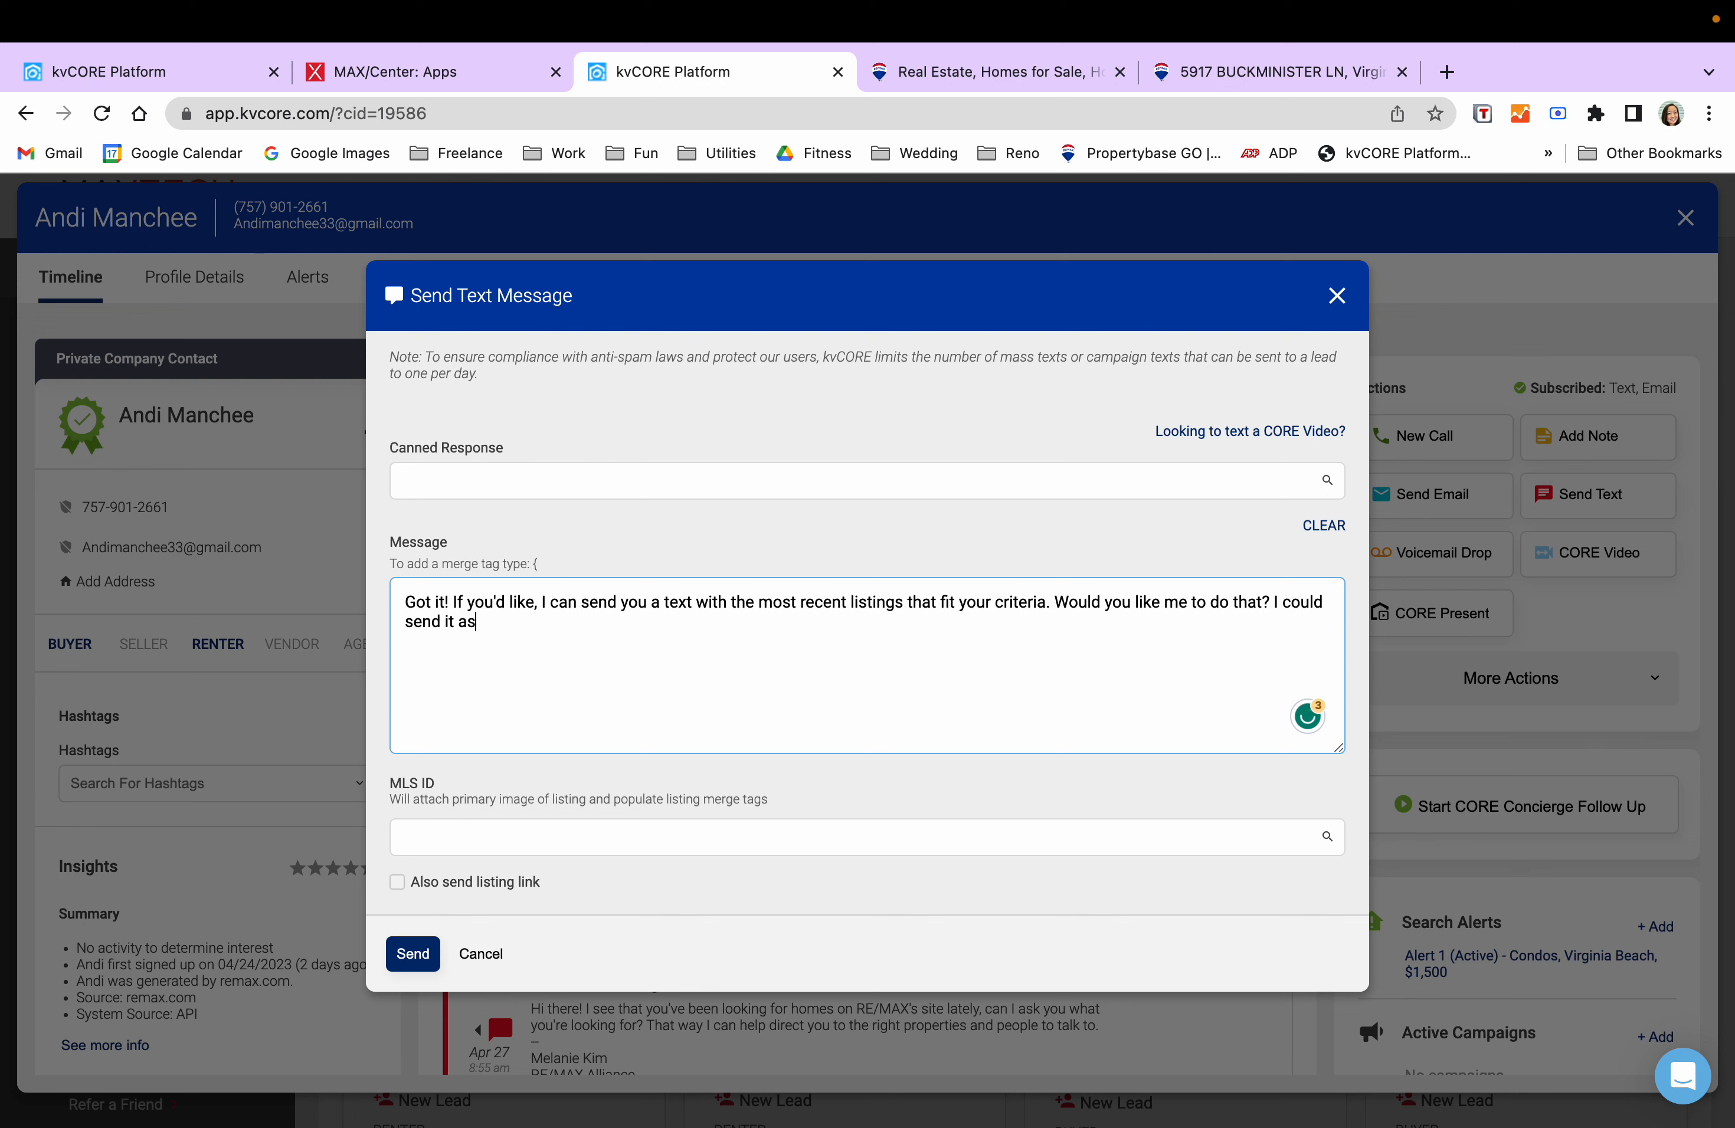
type("once a week or as soon as they pop")
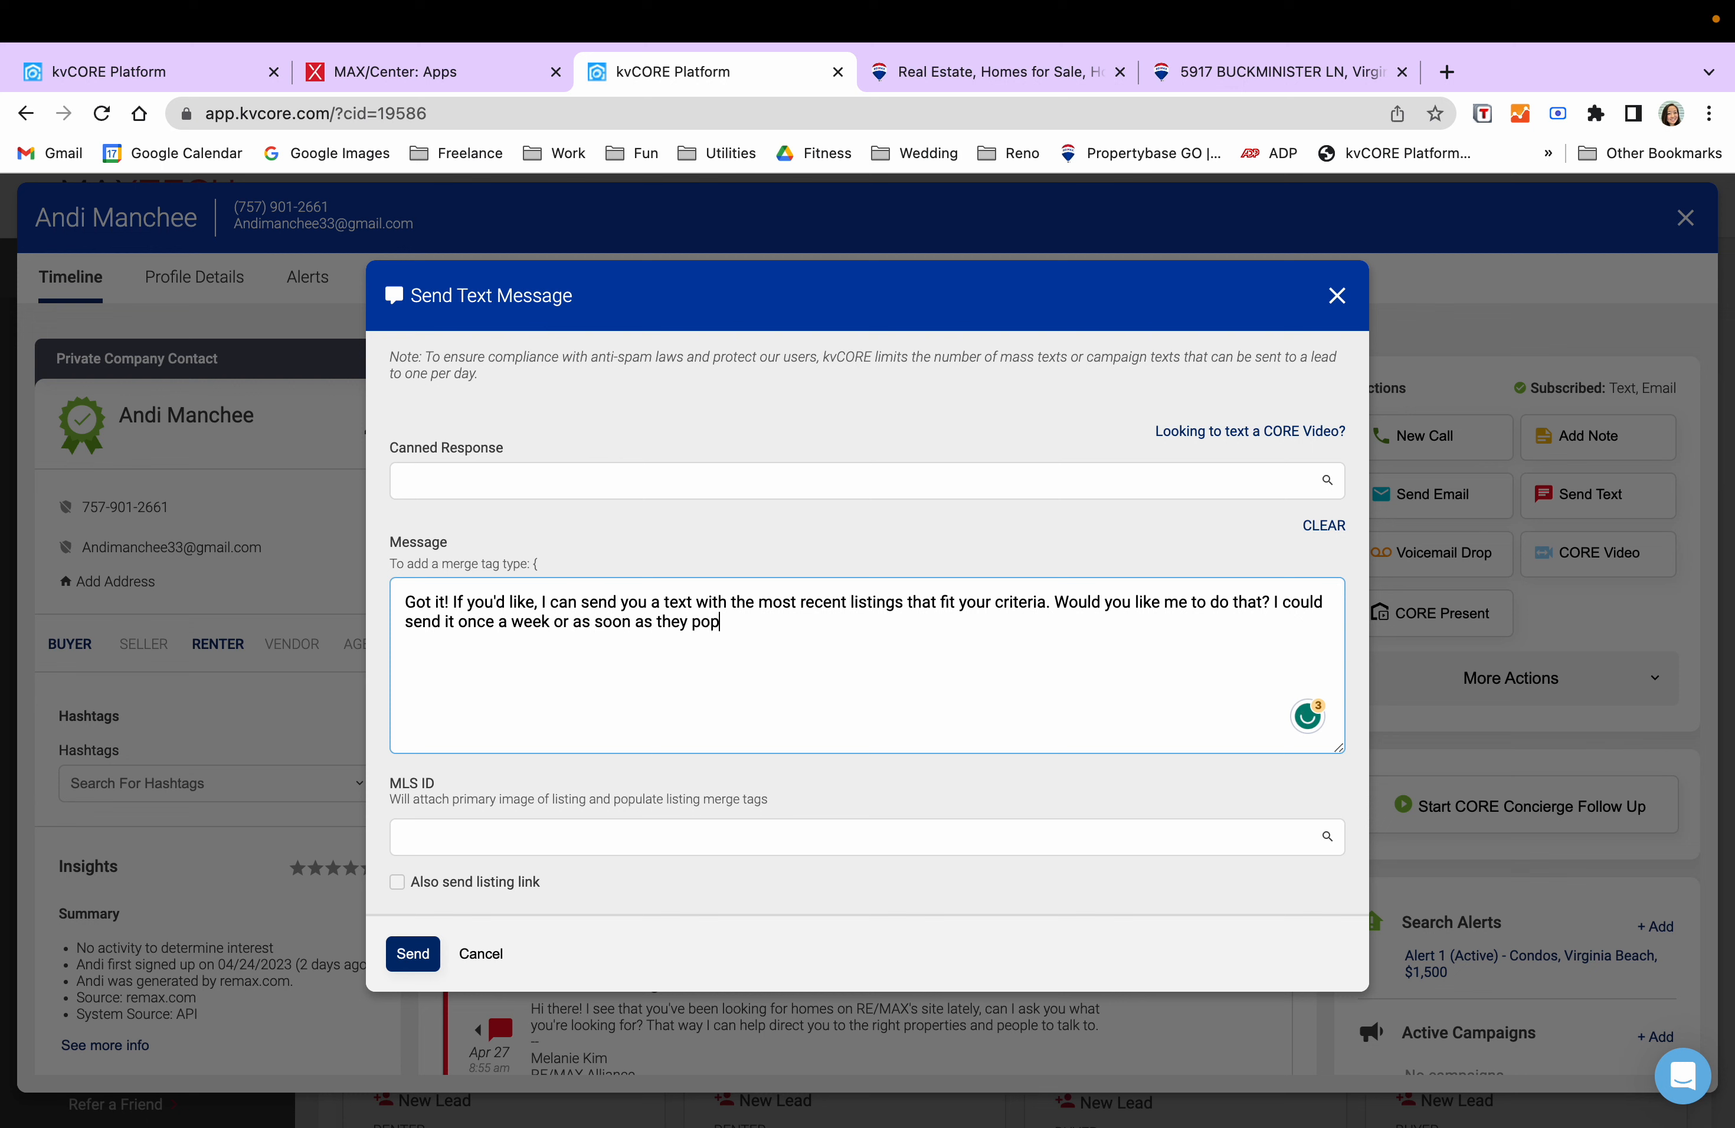
type(" up, which would you prefer?")
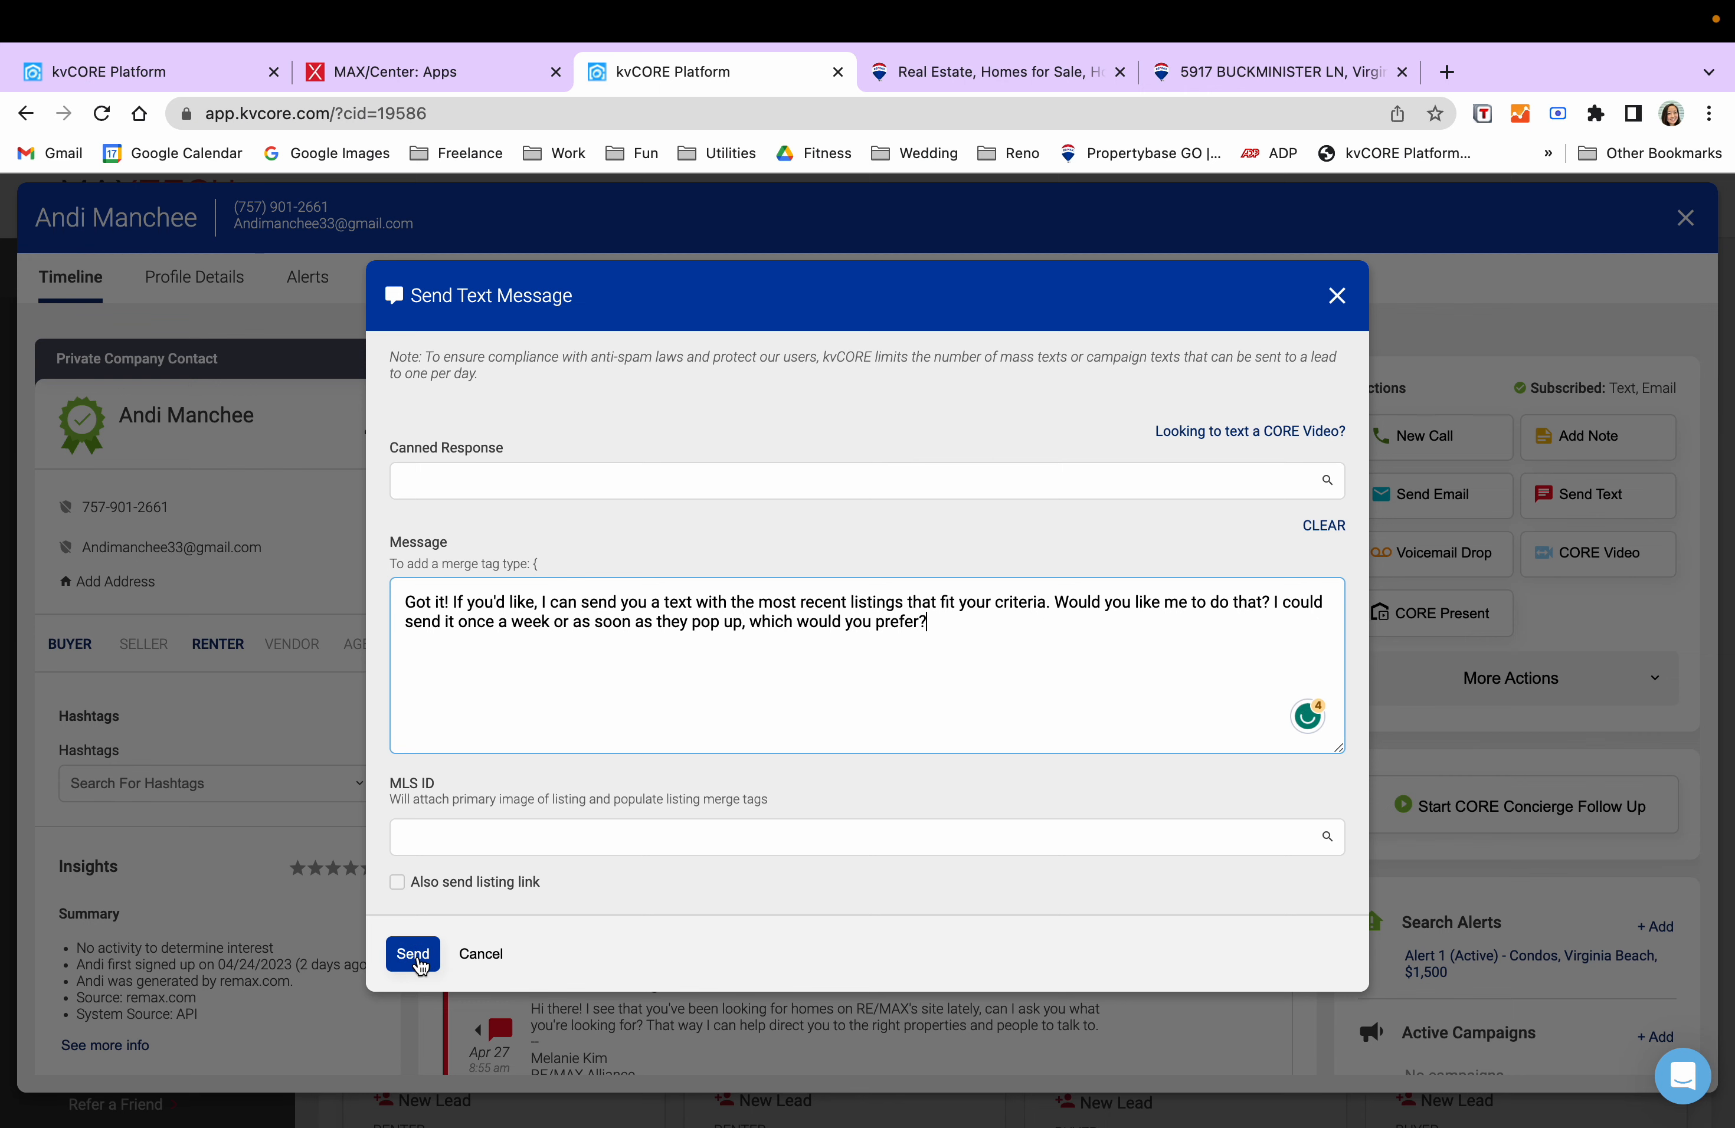
left_click(415, 957)
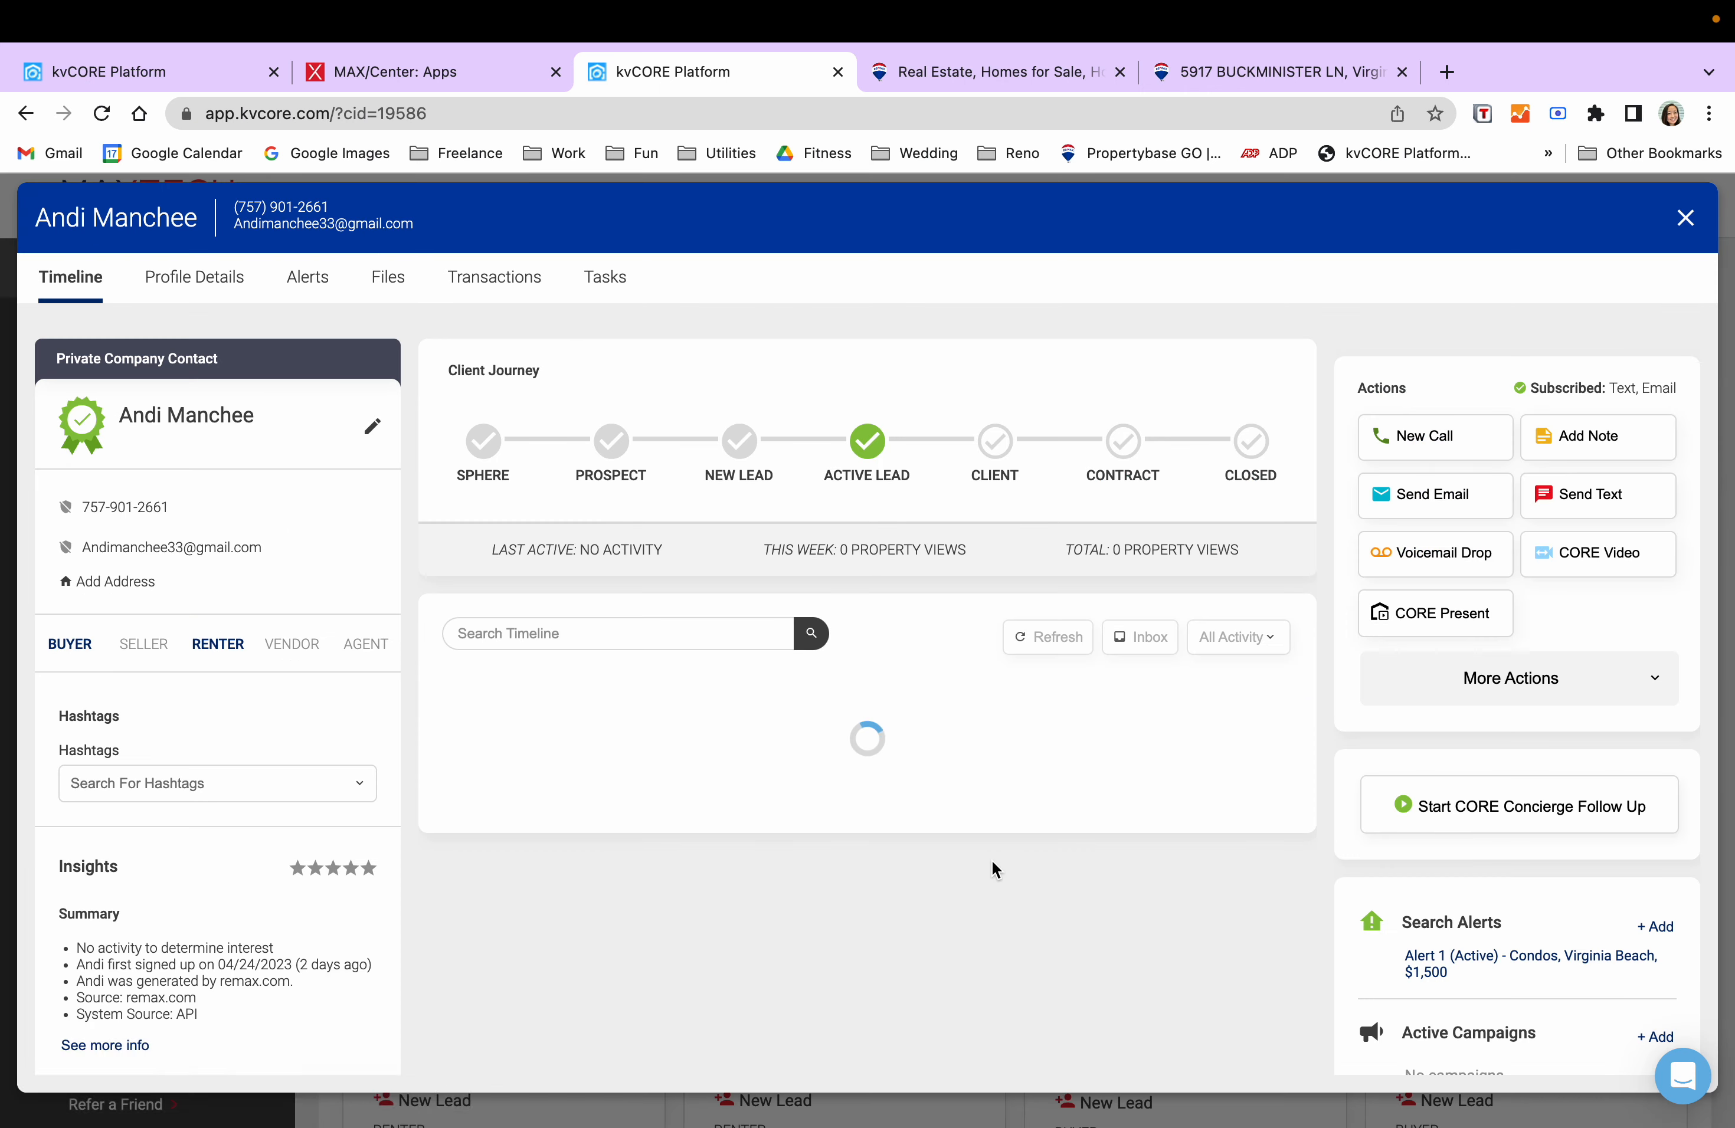
- Confirm the sent text in her timeline and open her saved search Alert 1
scroll(1151, 772, "down", 2)
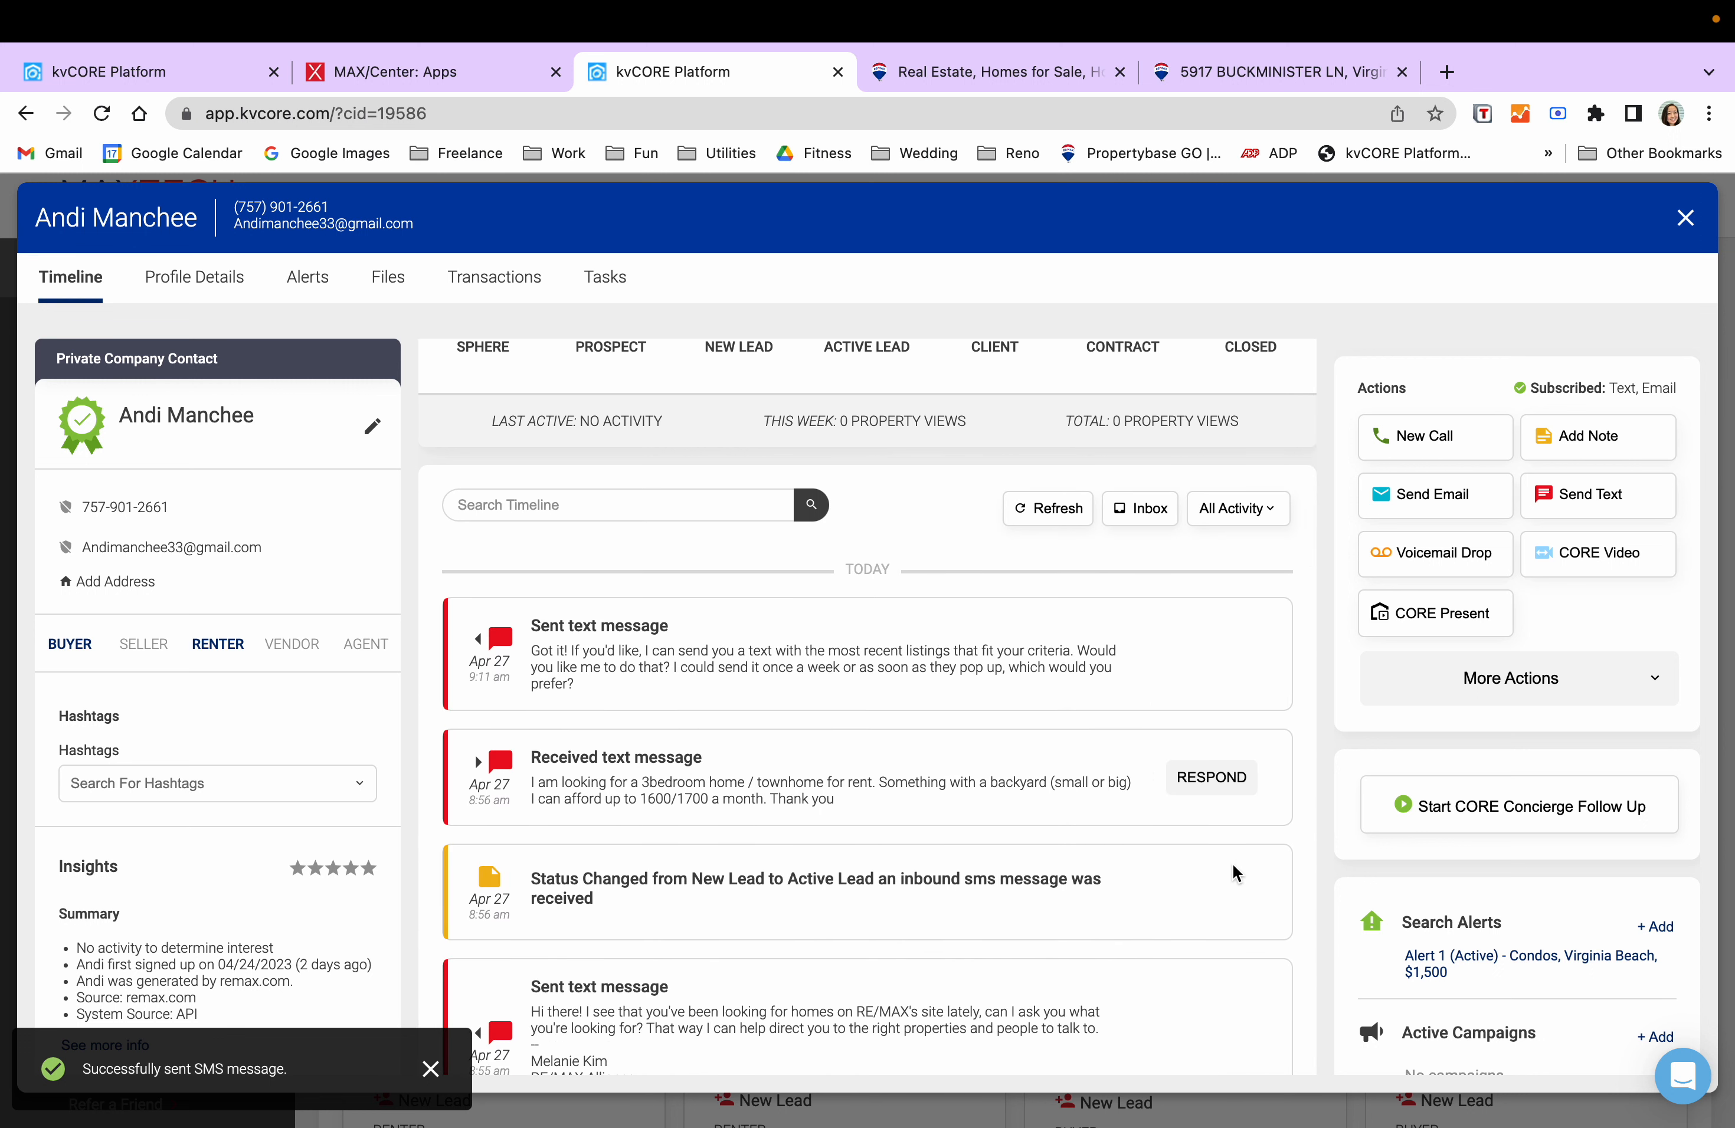
scroll(1187, 846, "up", 2)
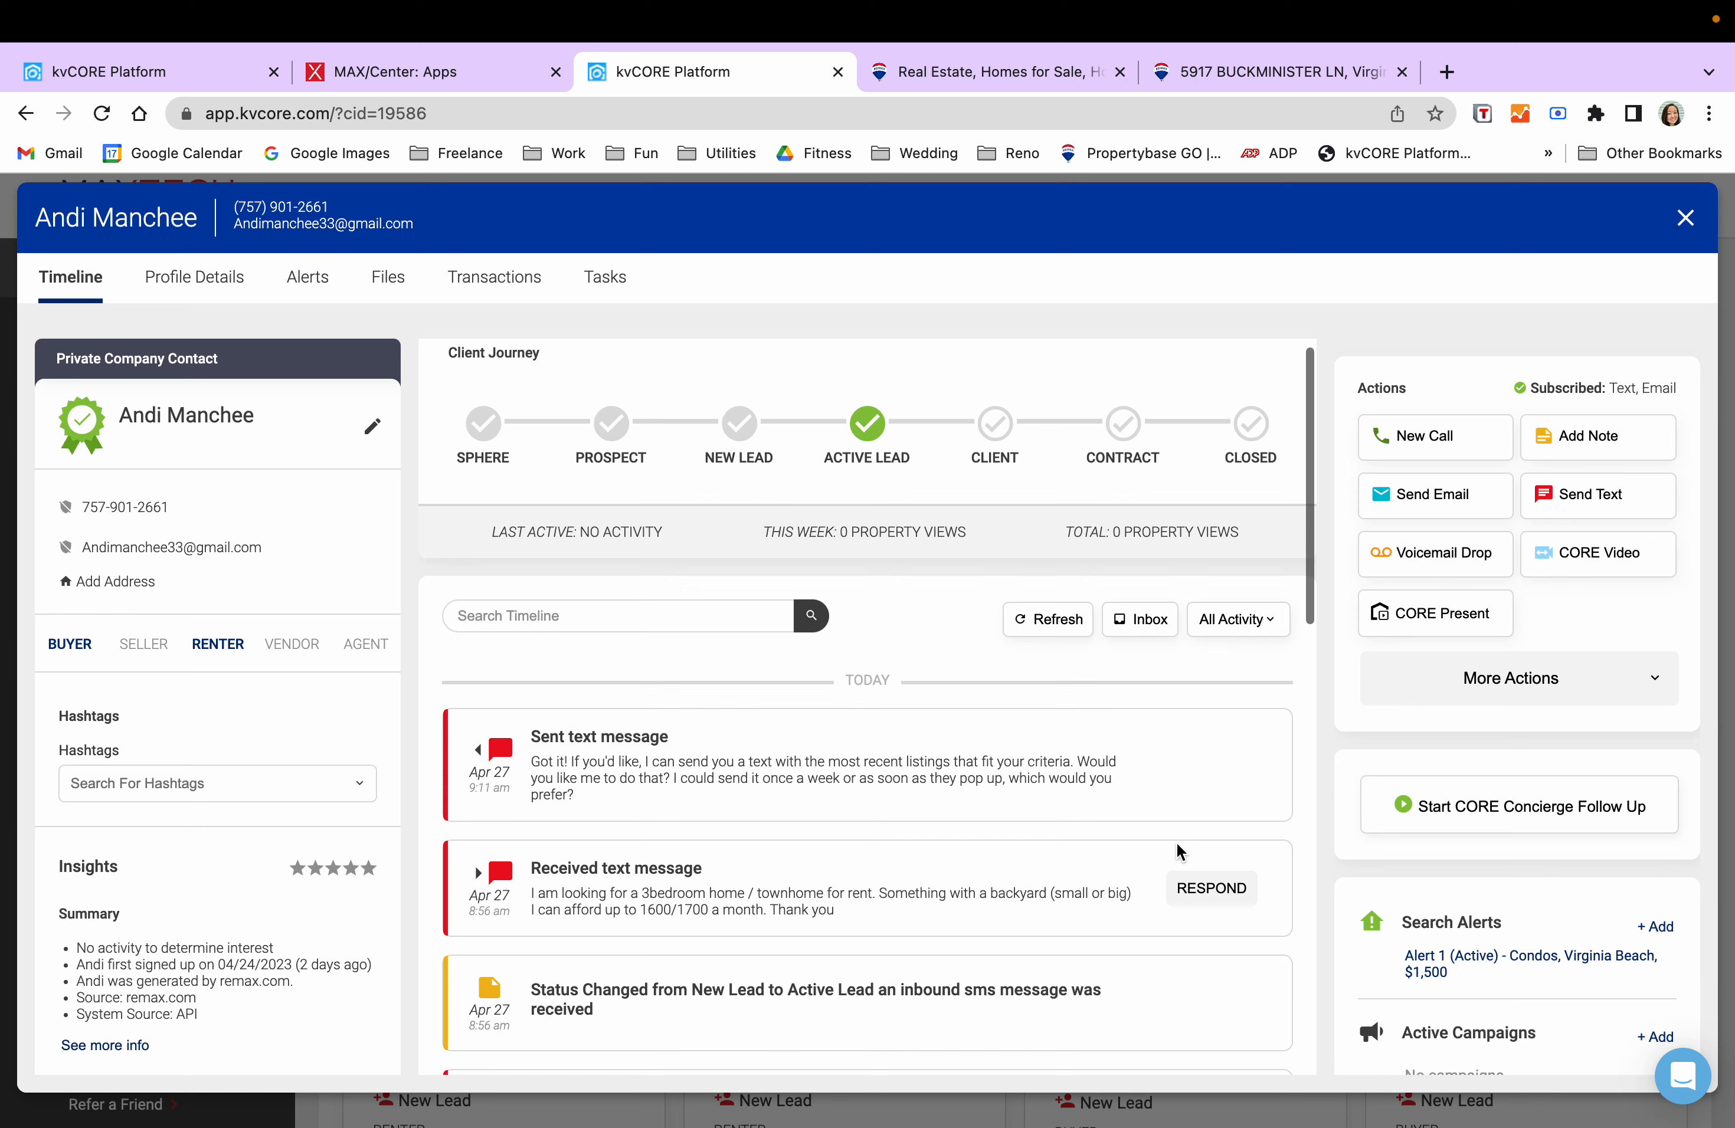
scroll(1132, 825, "down", 1)
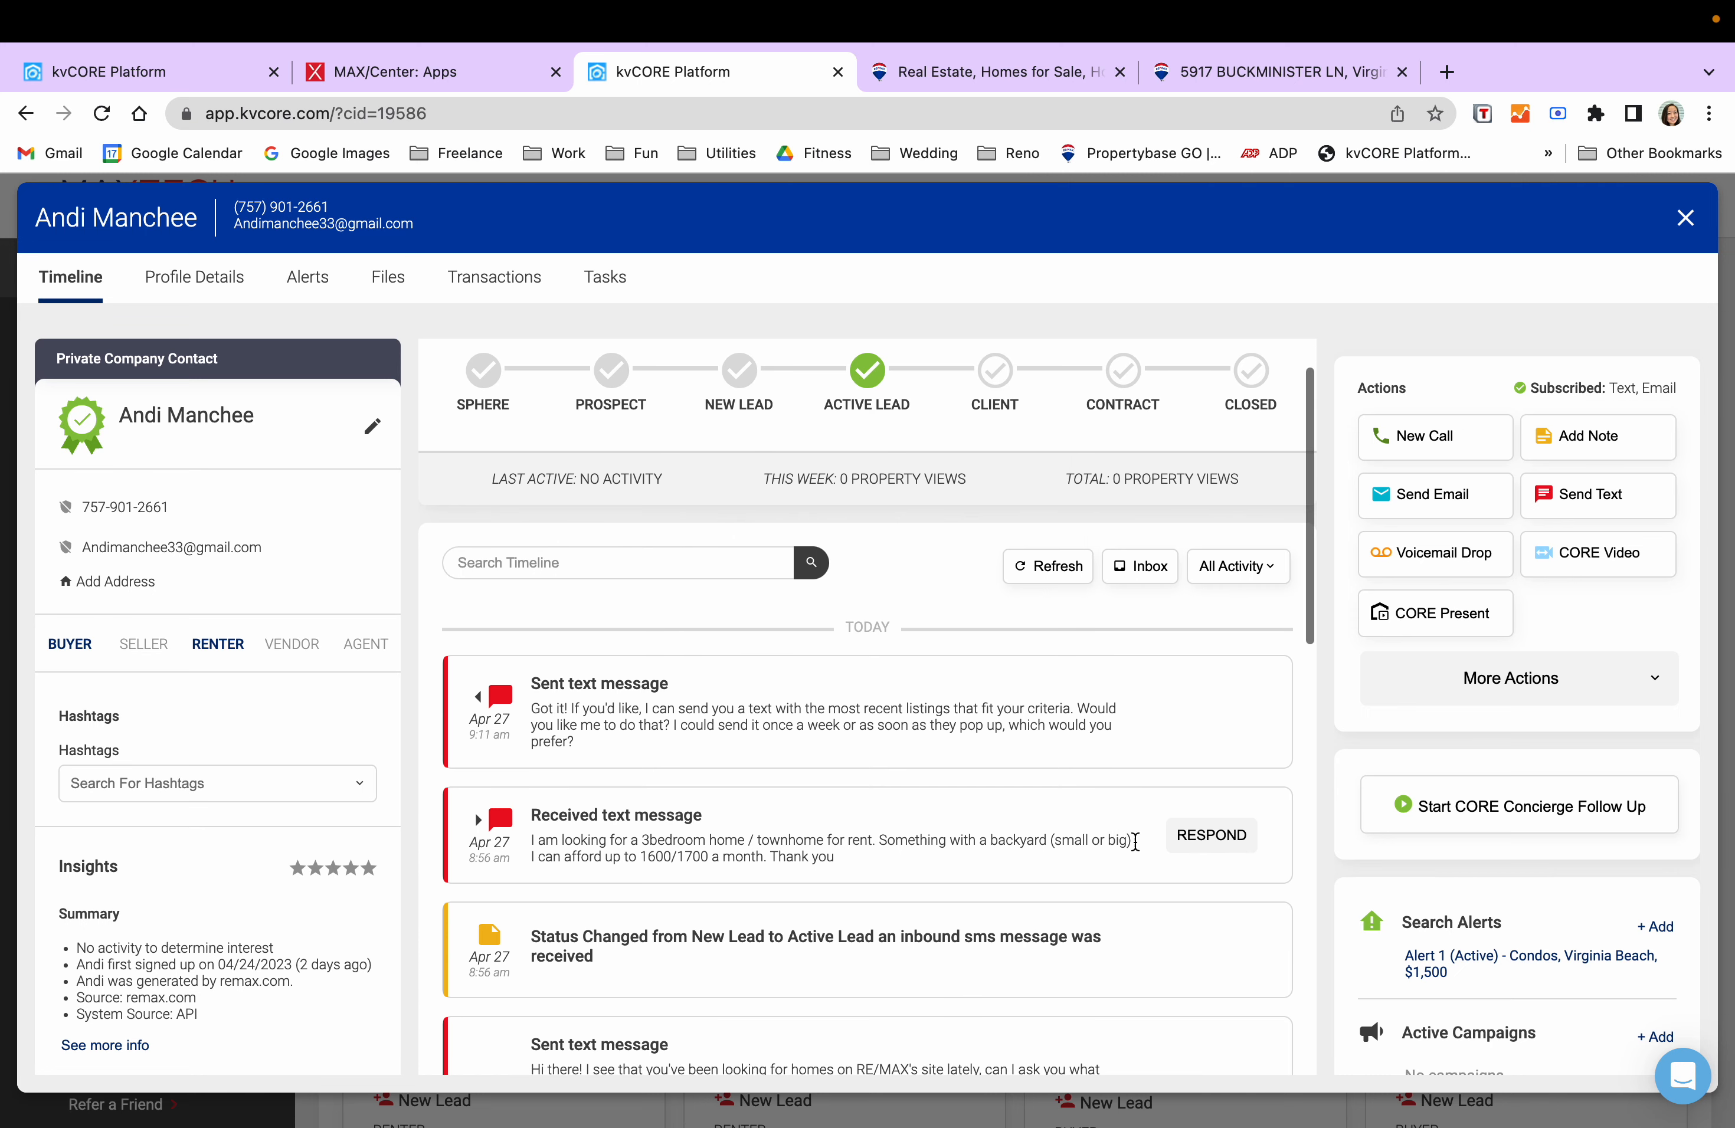
left_click(1478, 970)
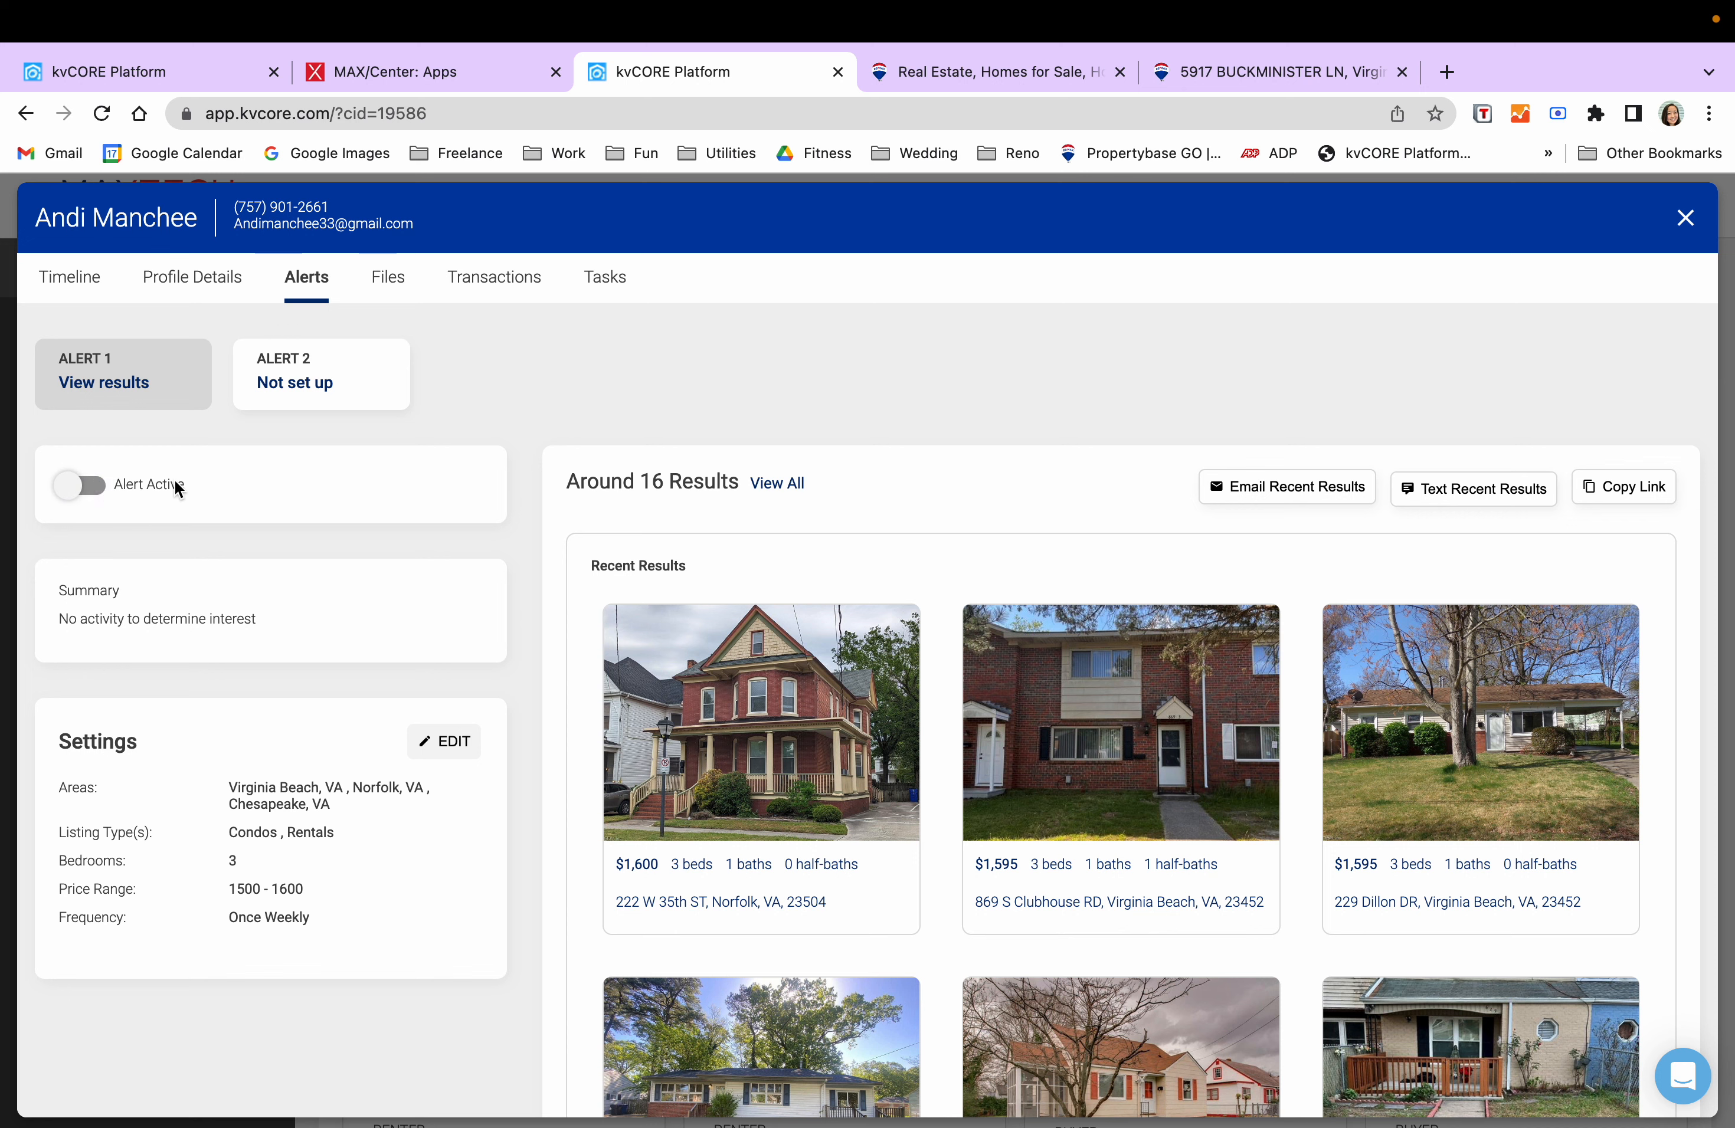
- Reopen the renter lead's record from the Activity feed and scroll her full timeline
left_click(1686, 218)
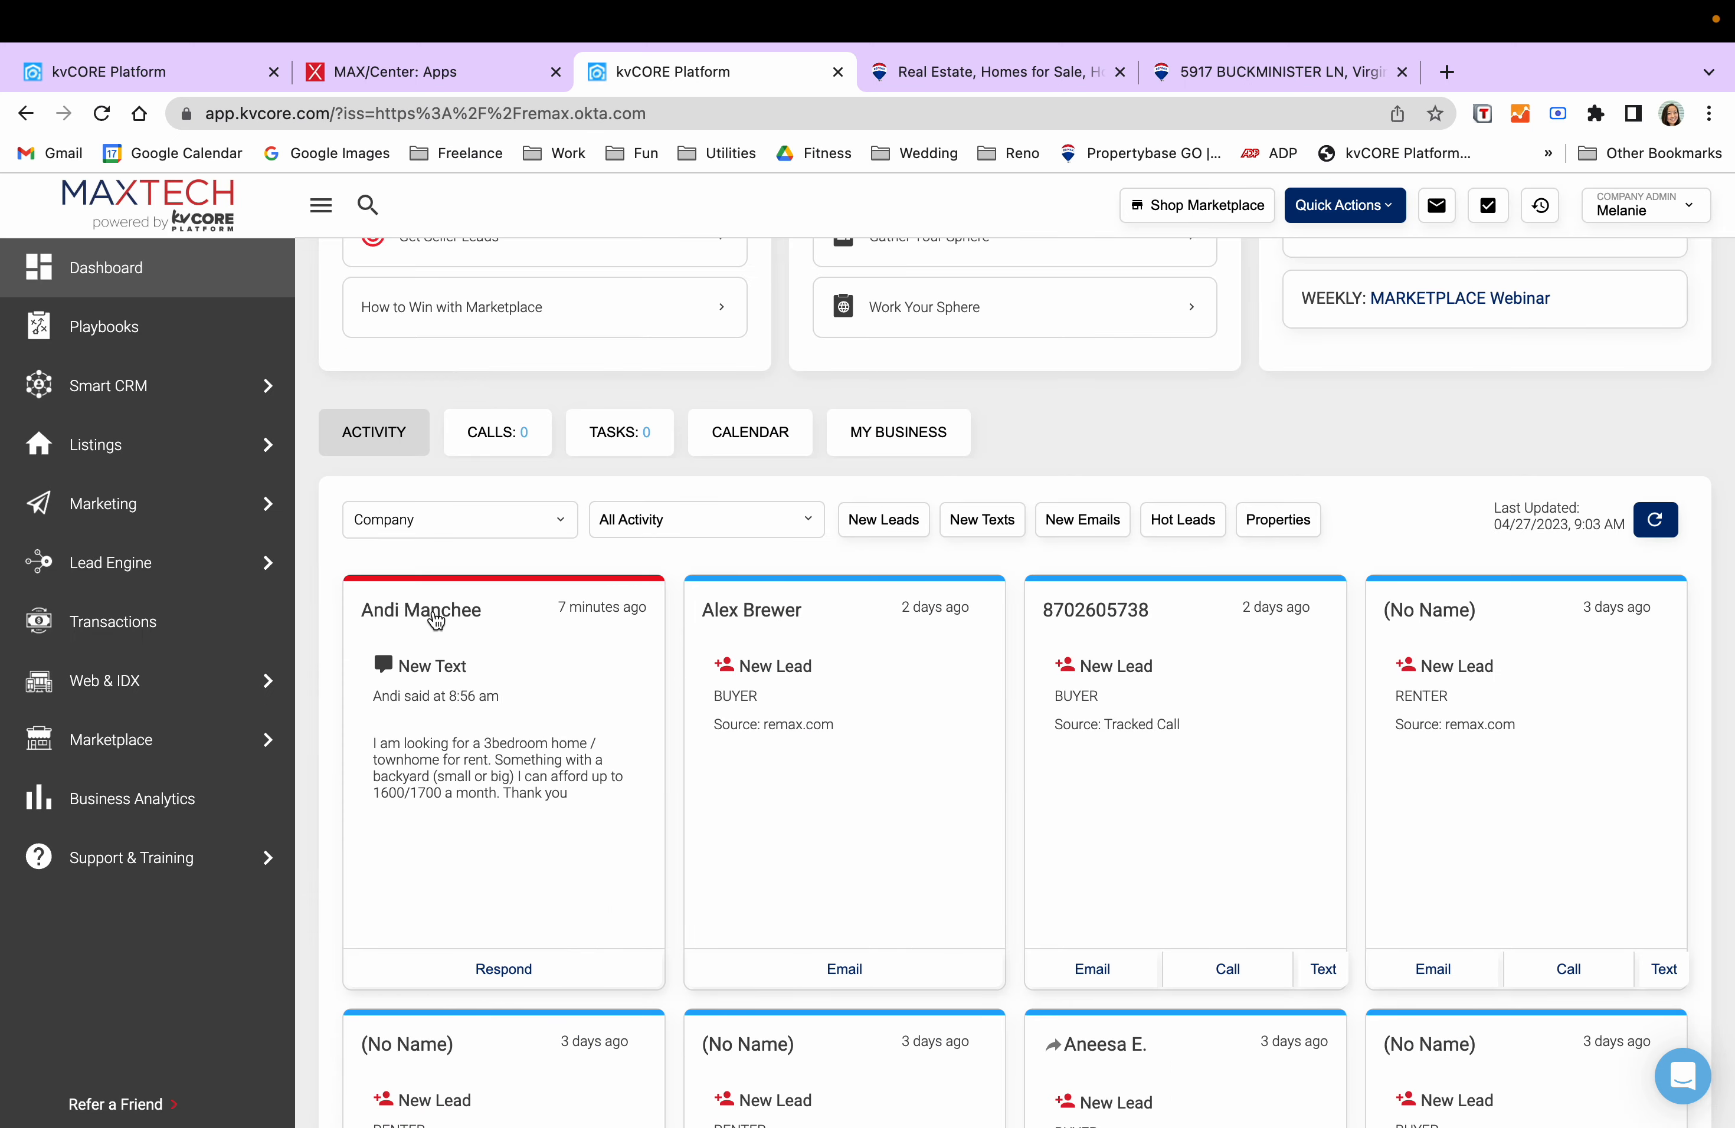
scroll(1535, 815, "down", 2)
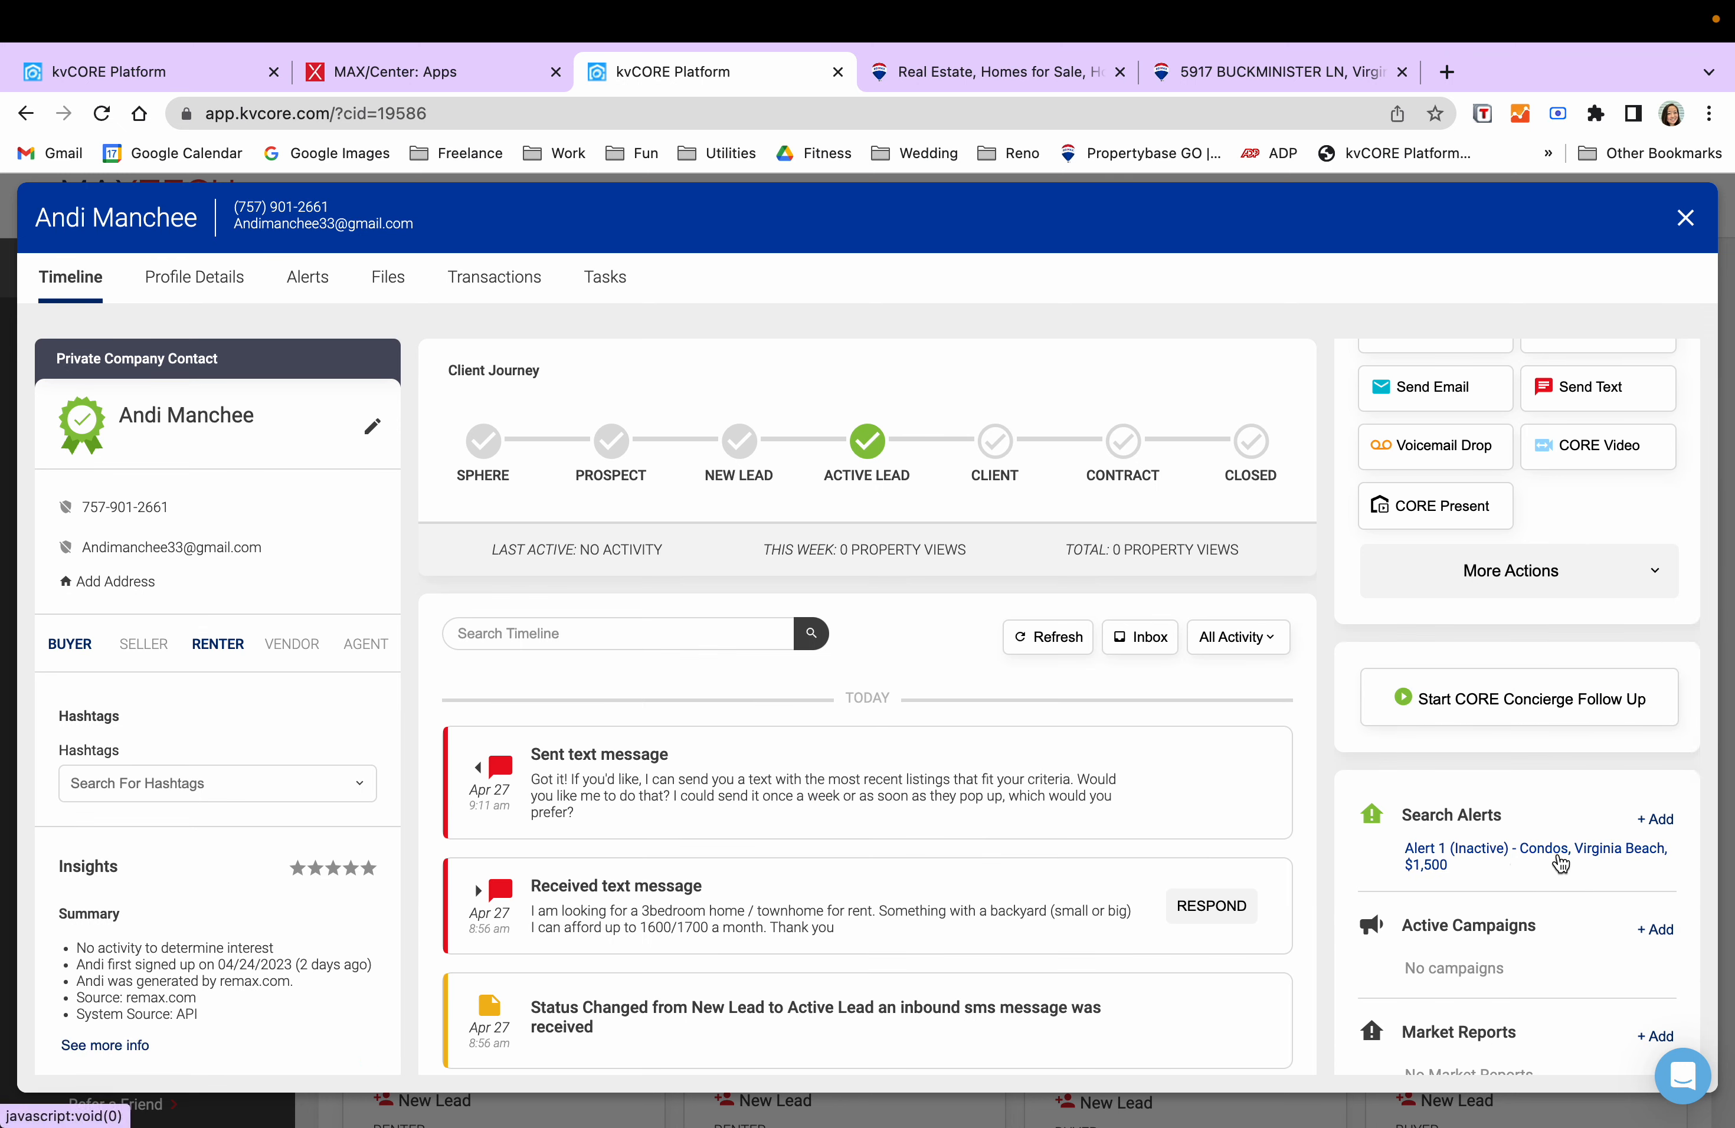
scroll(1561, 863, "down", 2)
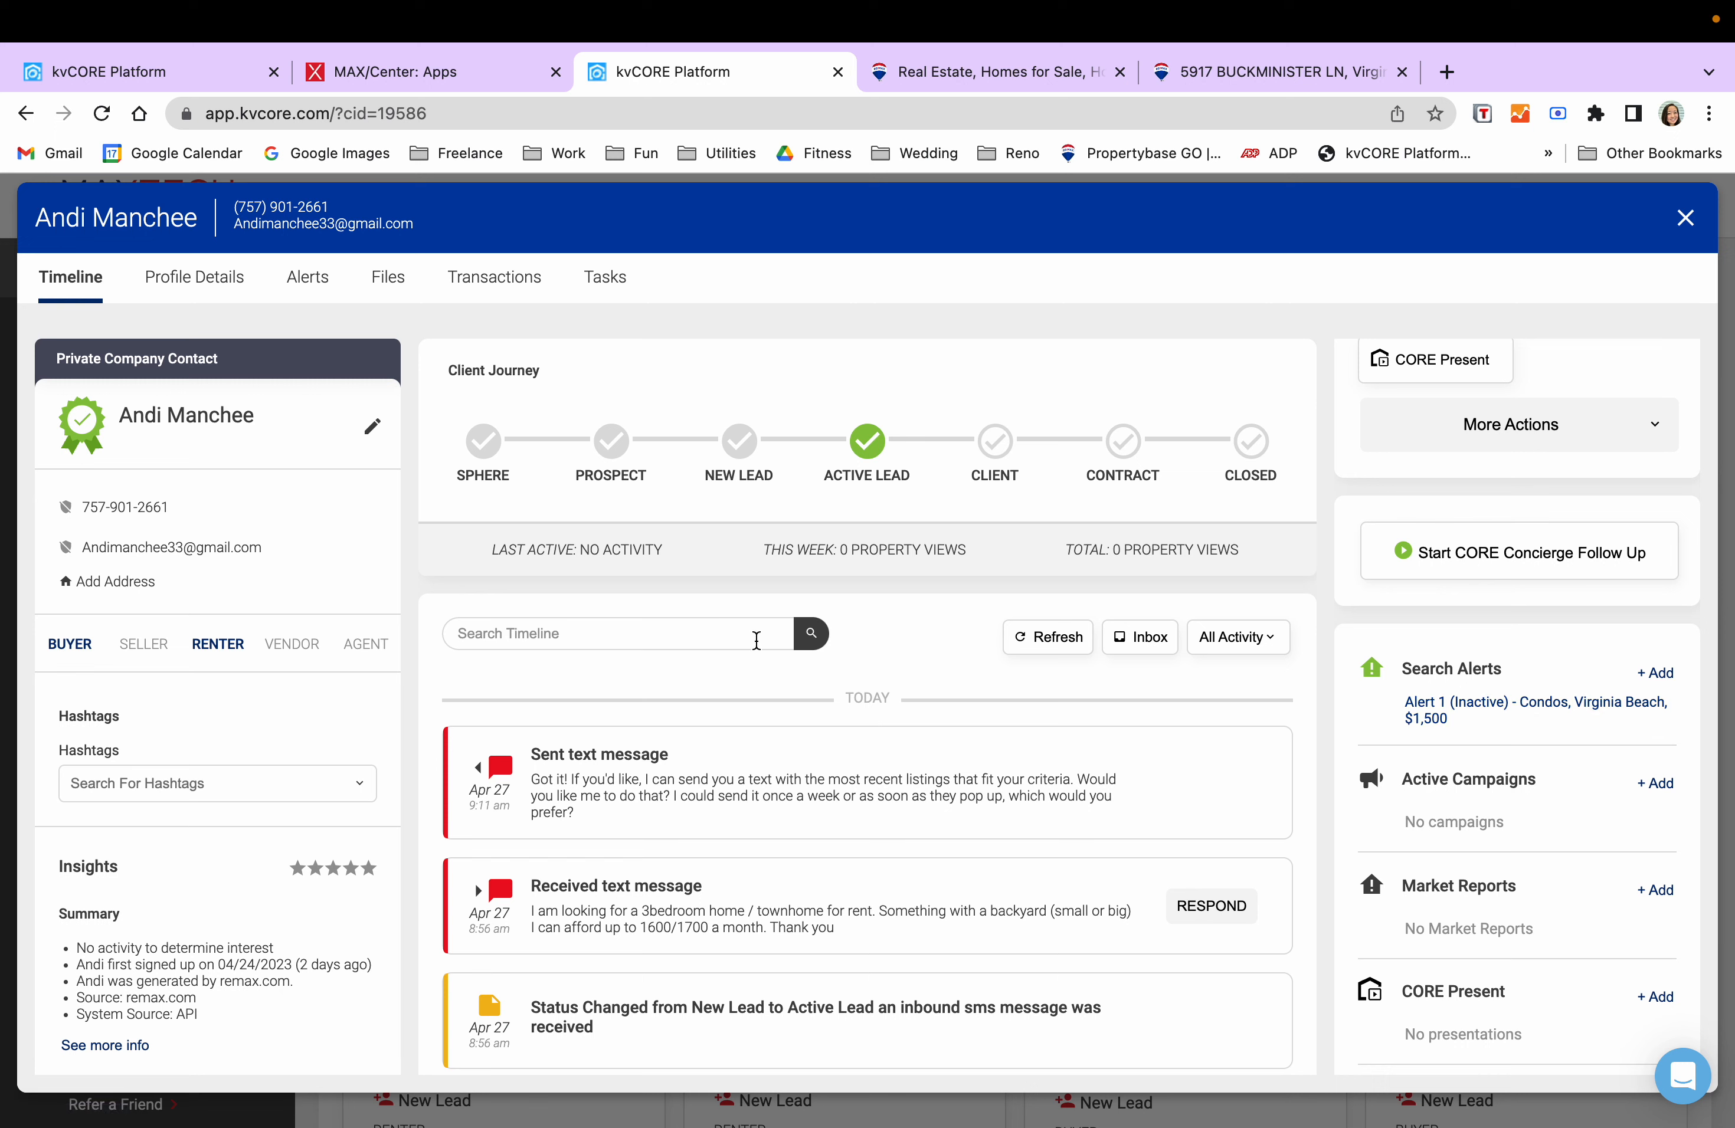
left_click(1686, 219)
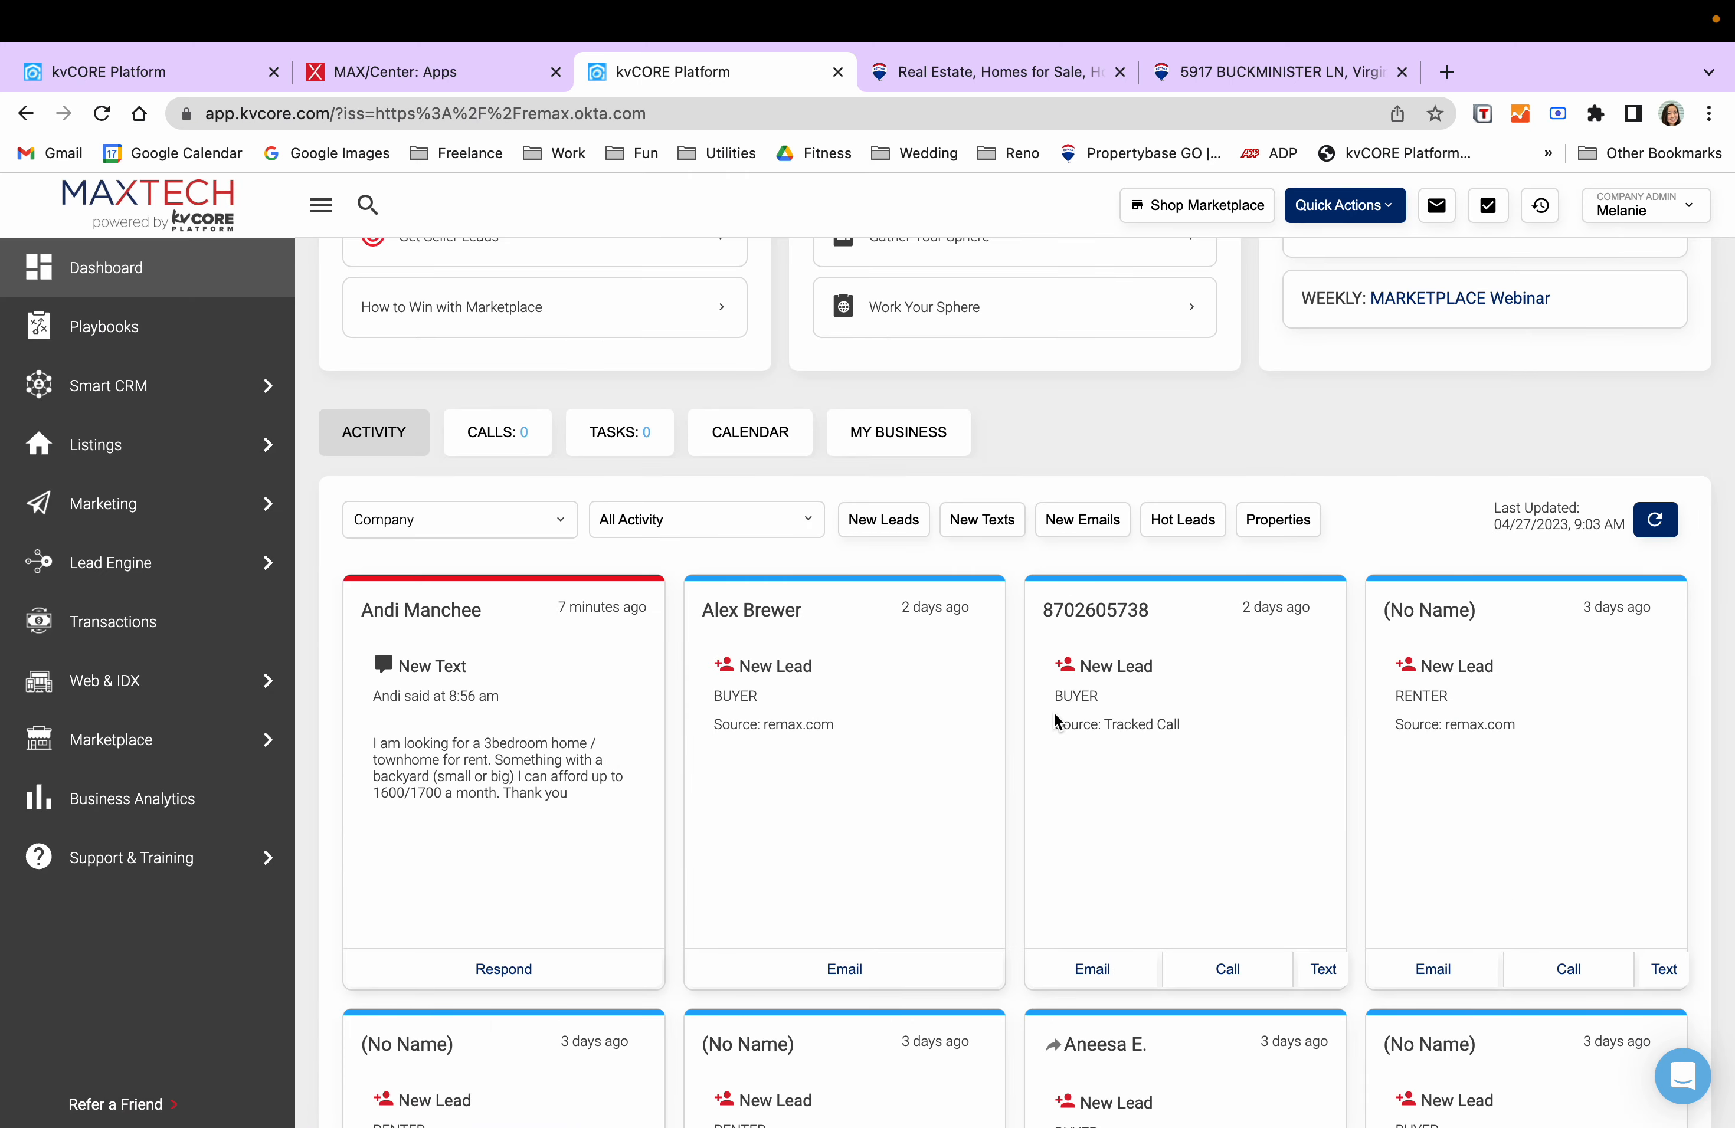
scroll(1053, 712, "up", 2)
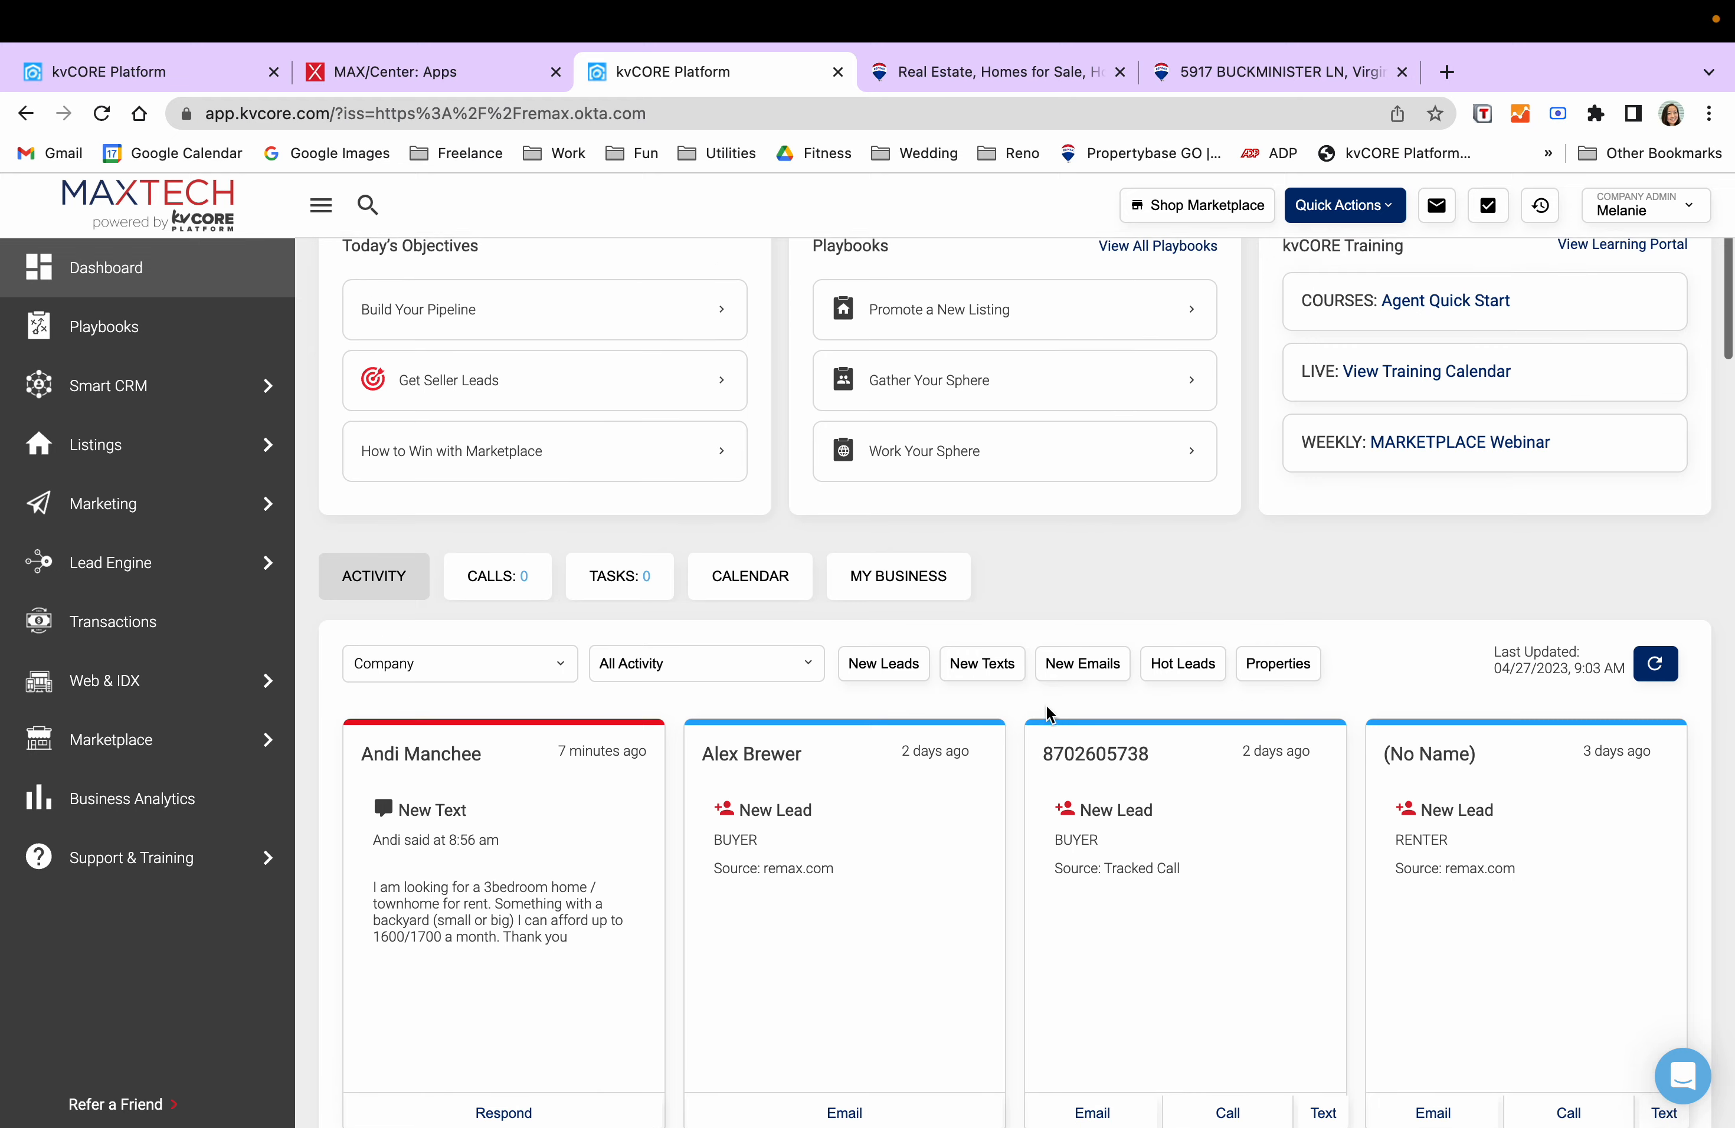
left_click(461, 772)
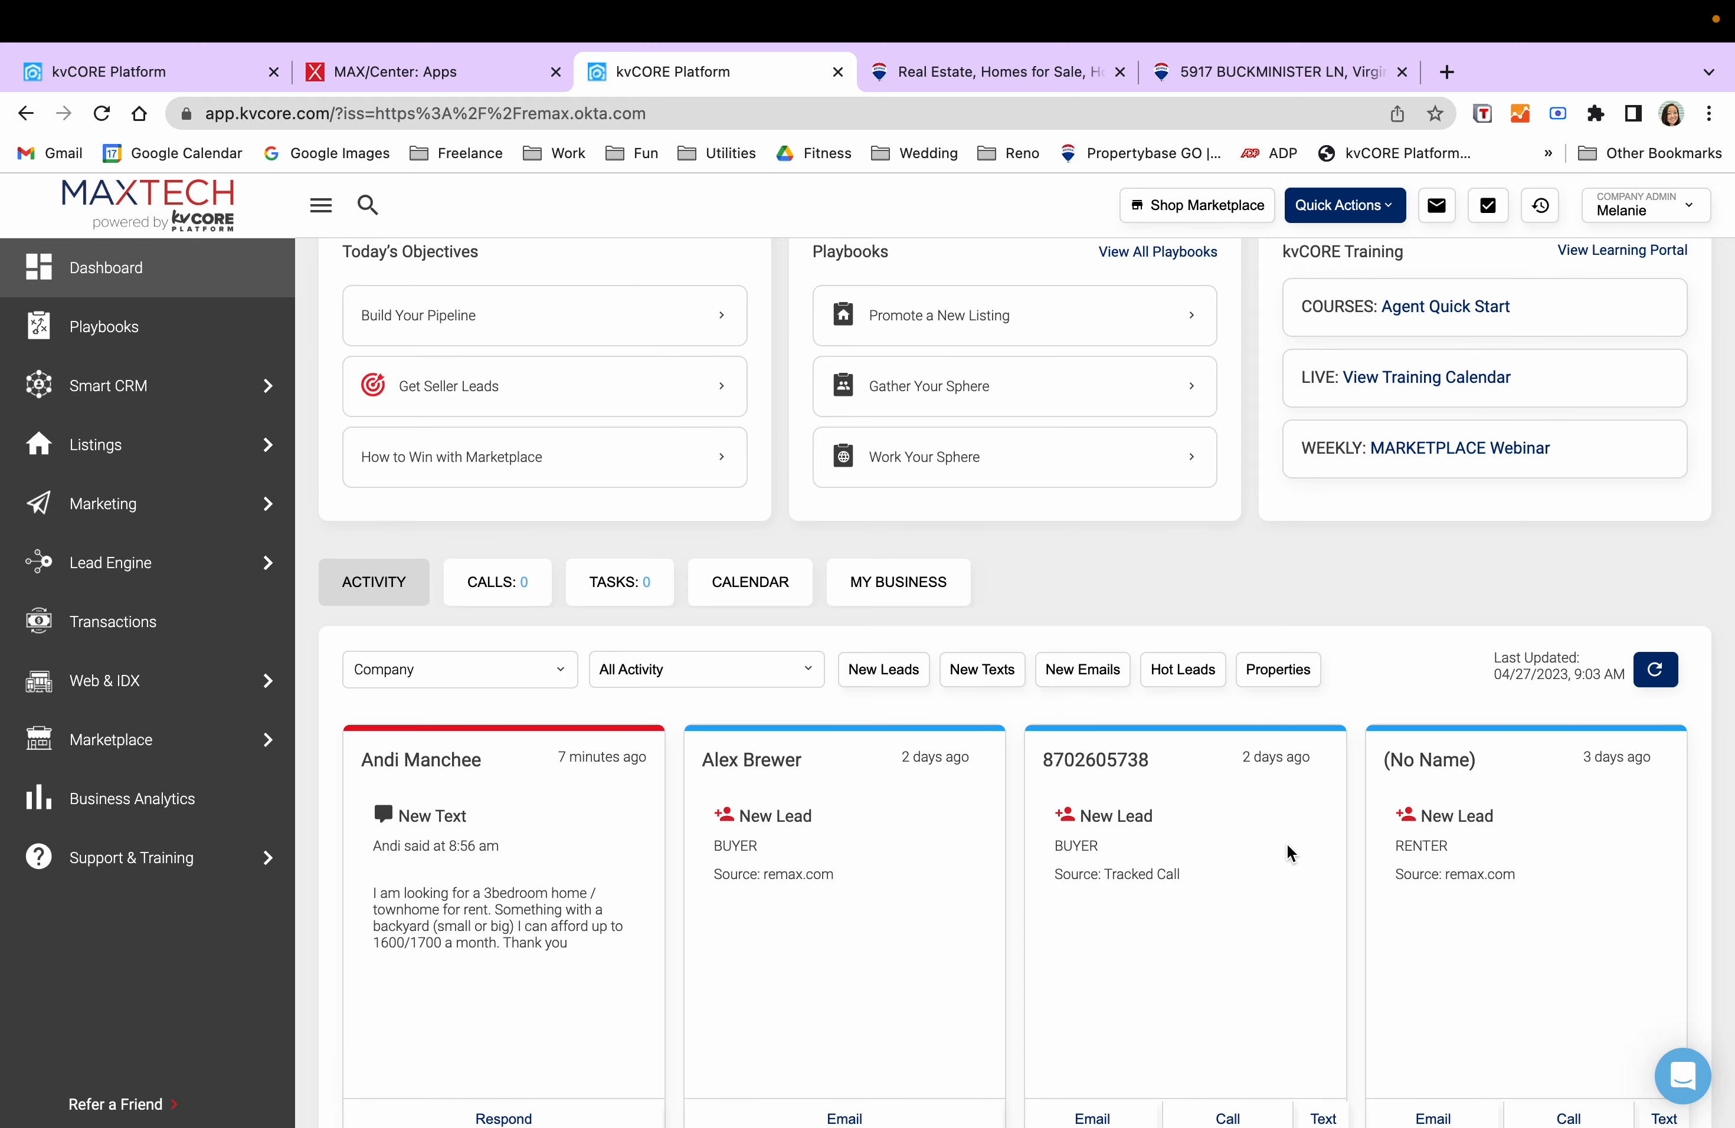
scroll(698, 681, "down", 5)
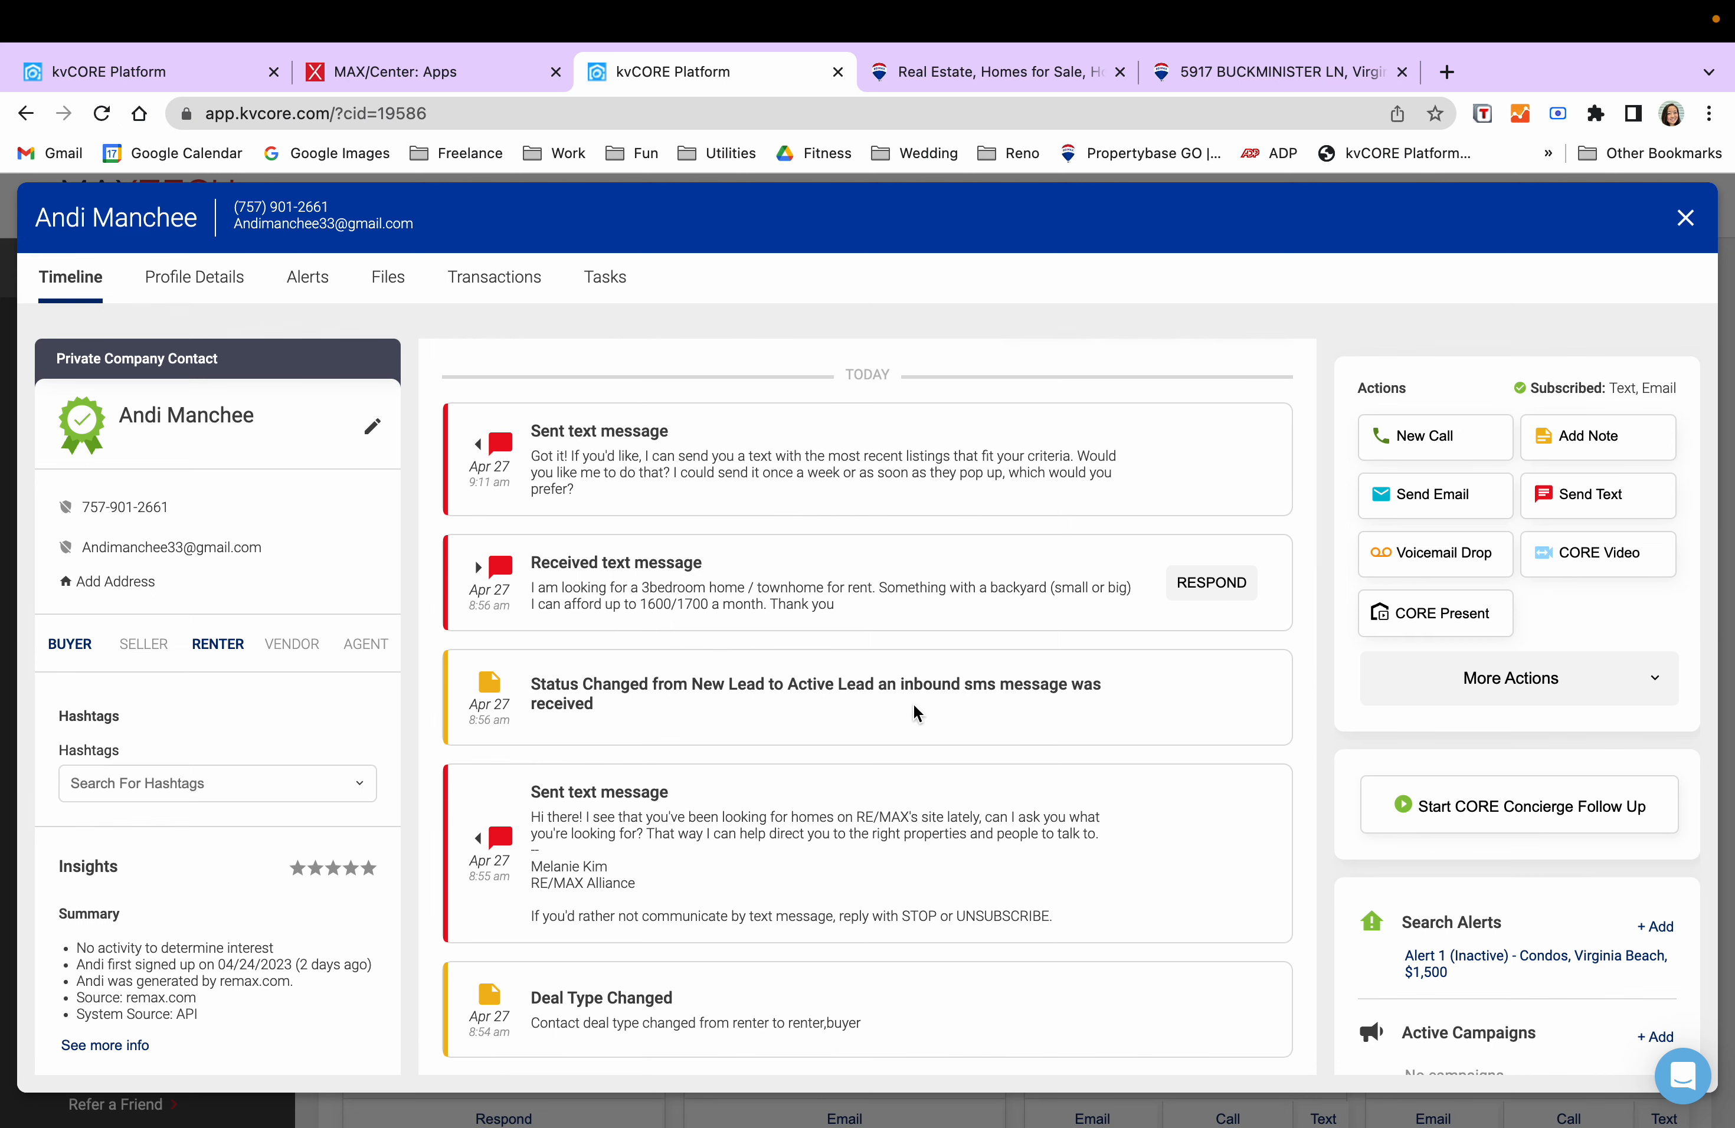
scroll(913, 706, "up", 2)
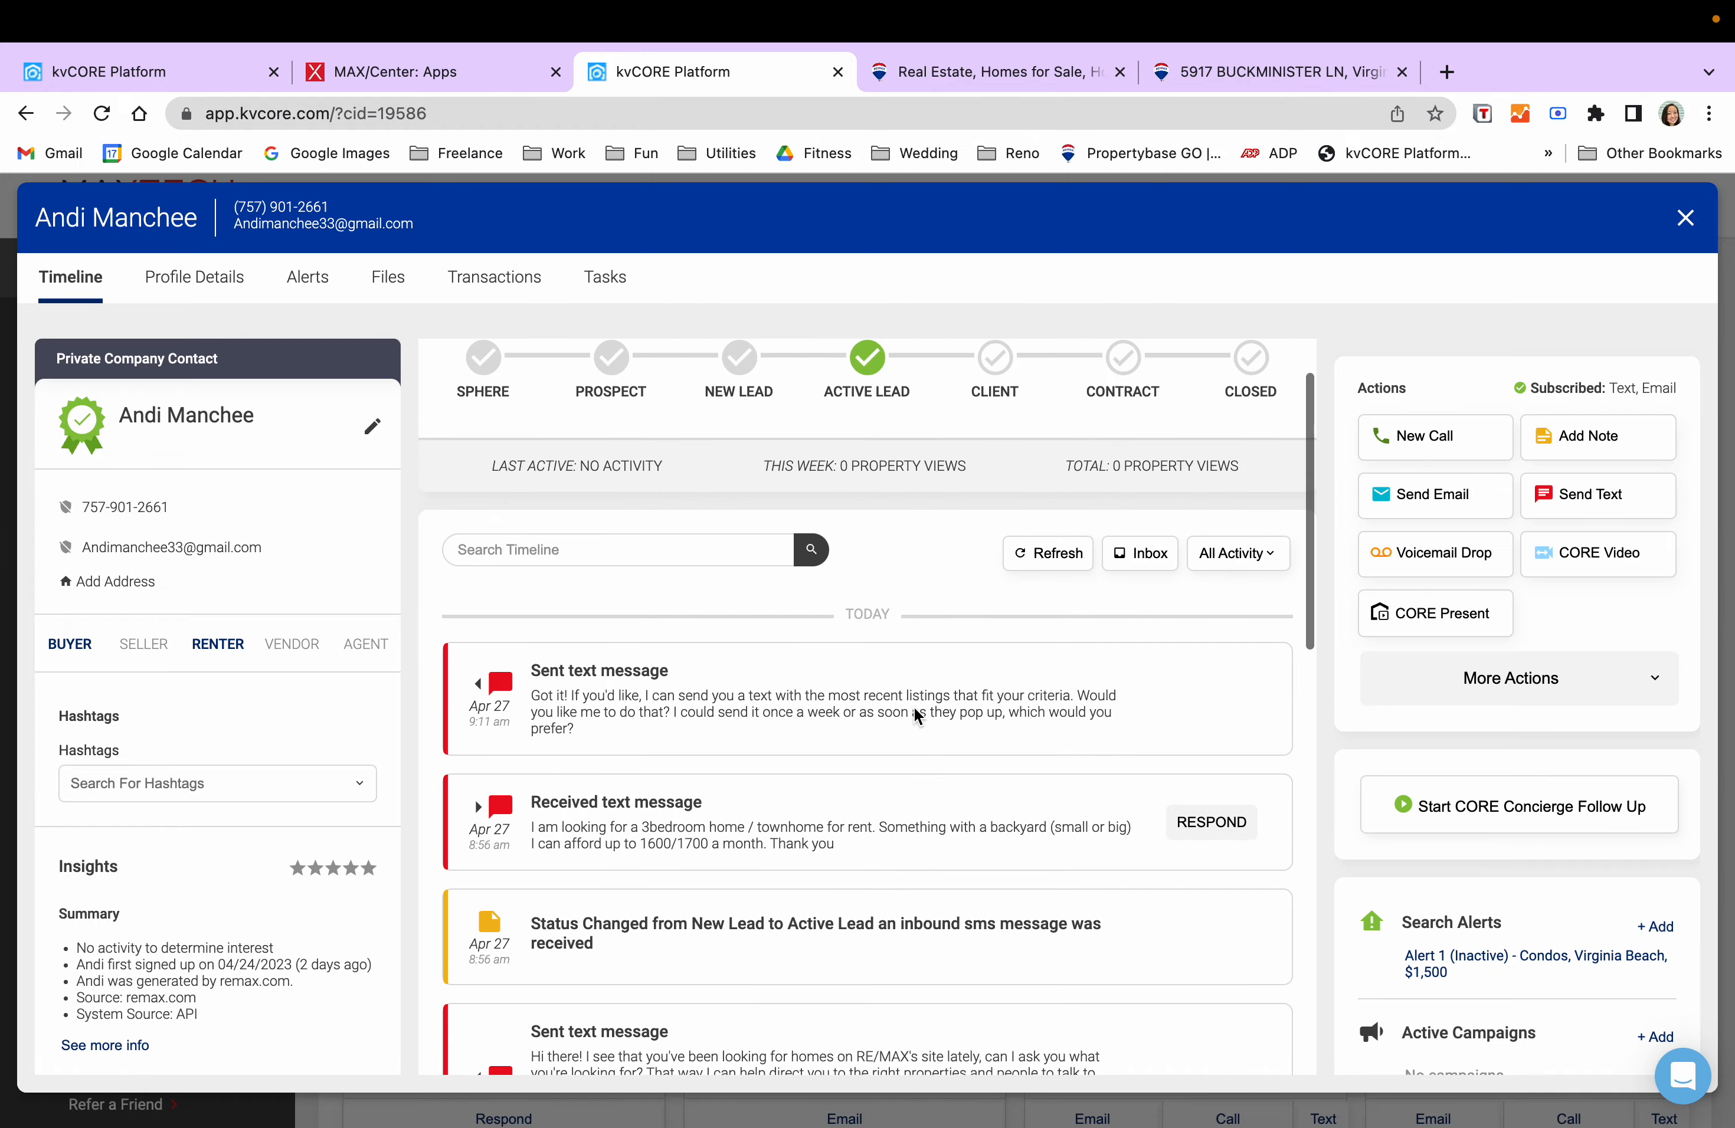
scroll(913, 706, "down", 7)
scroll(913, 708, "down", 6)
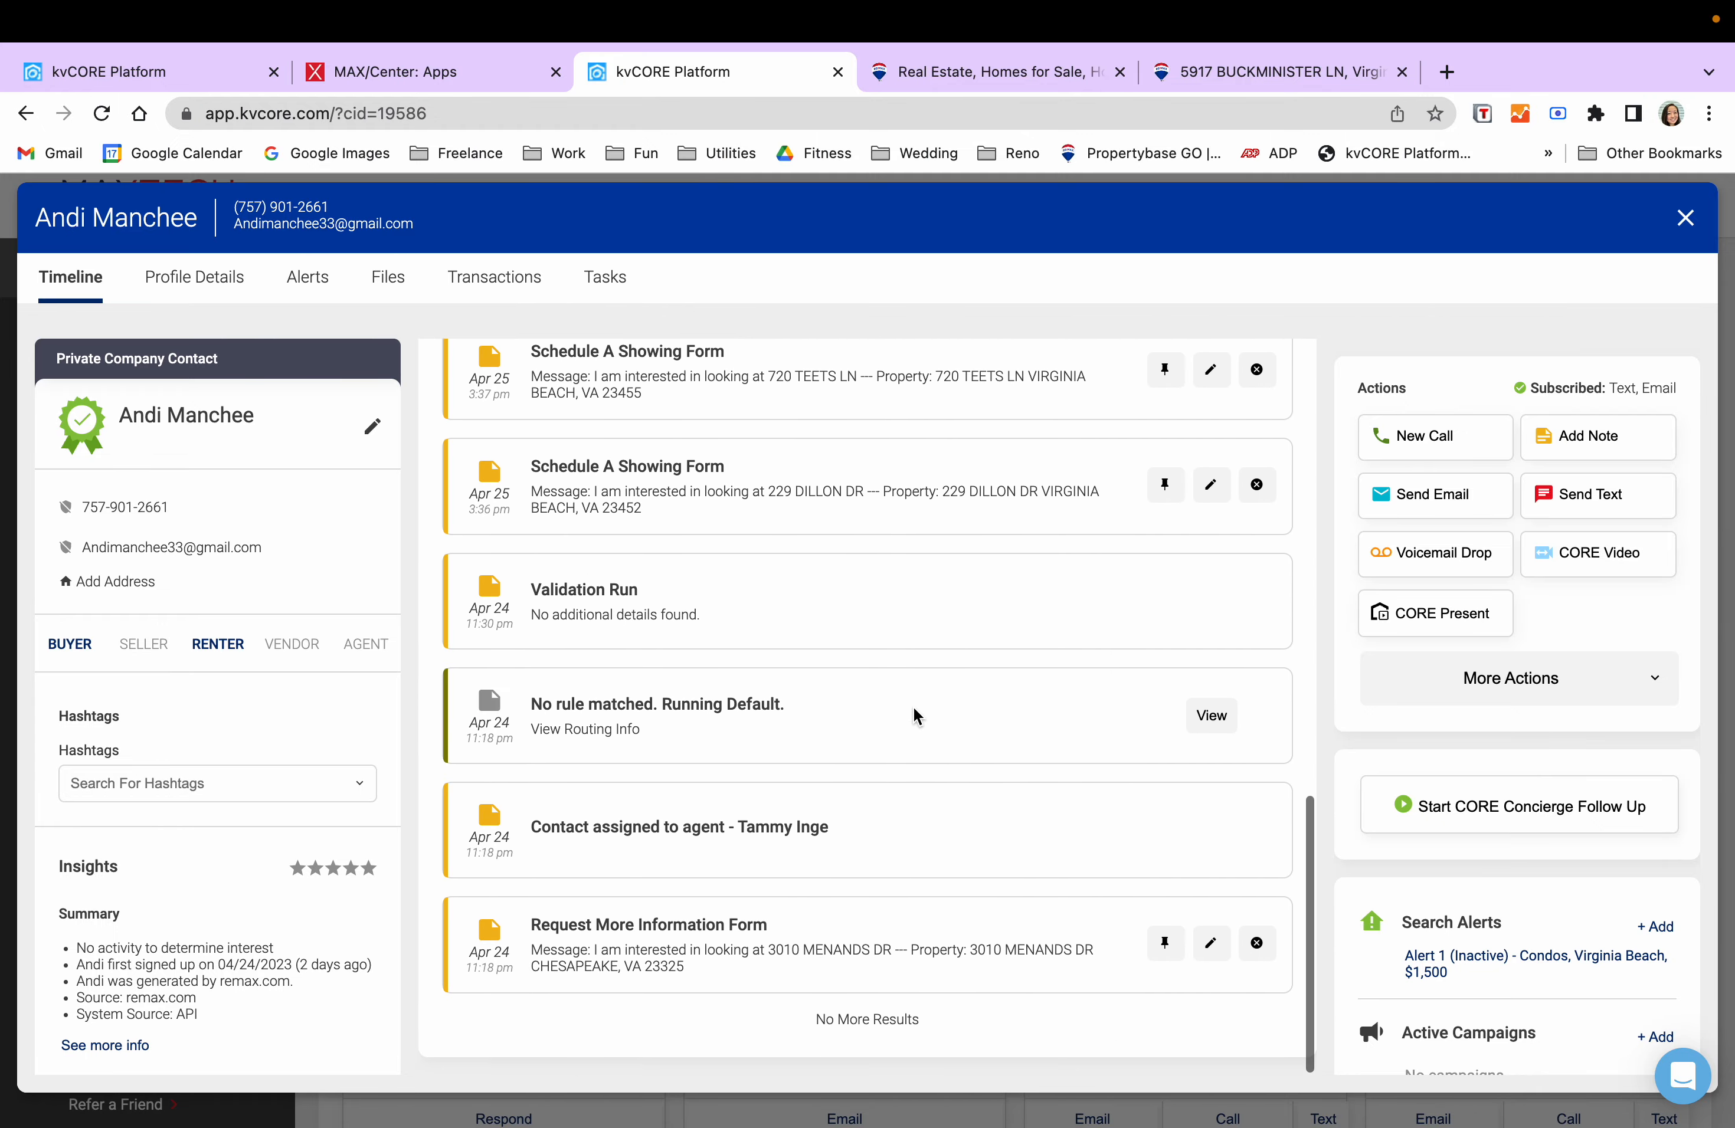
scroll(913, 707, "up", 7)
scroll(914, 707, "up", 5)
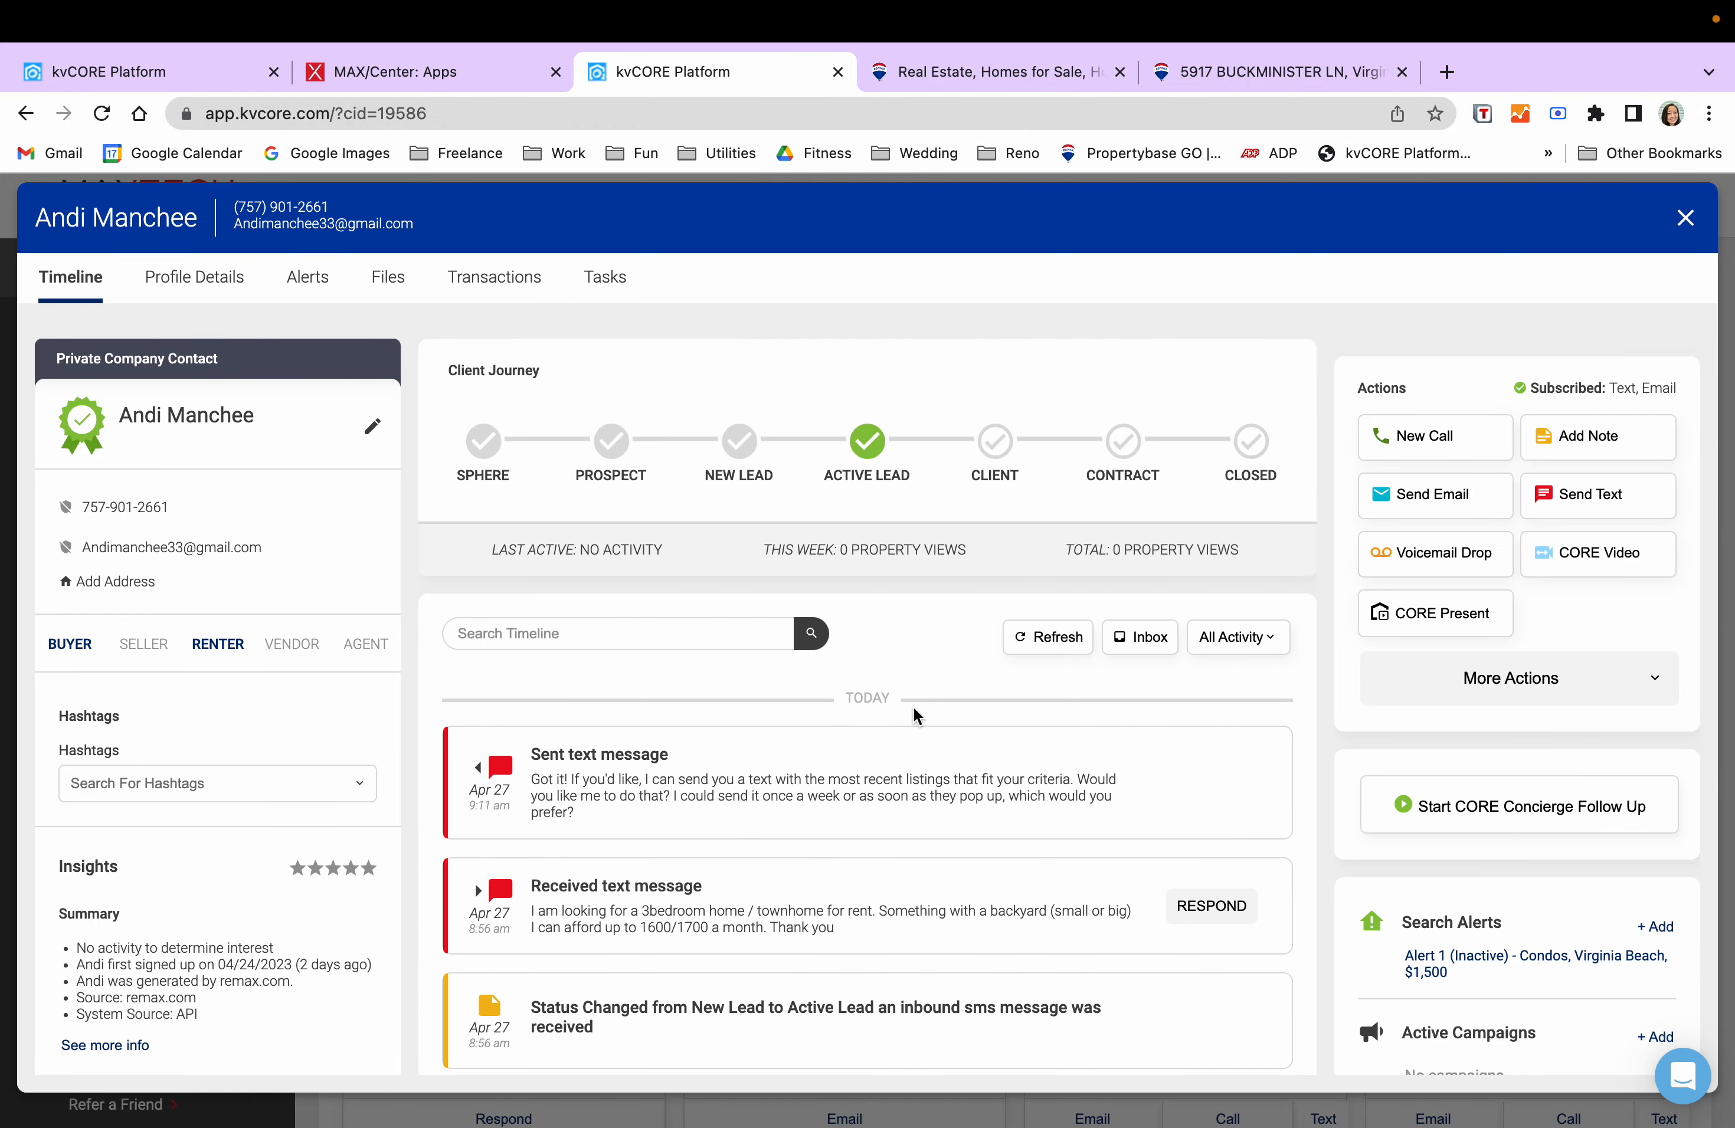
- Tag the lead with the #condo and #renter hashtags
left_click(215, 788)
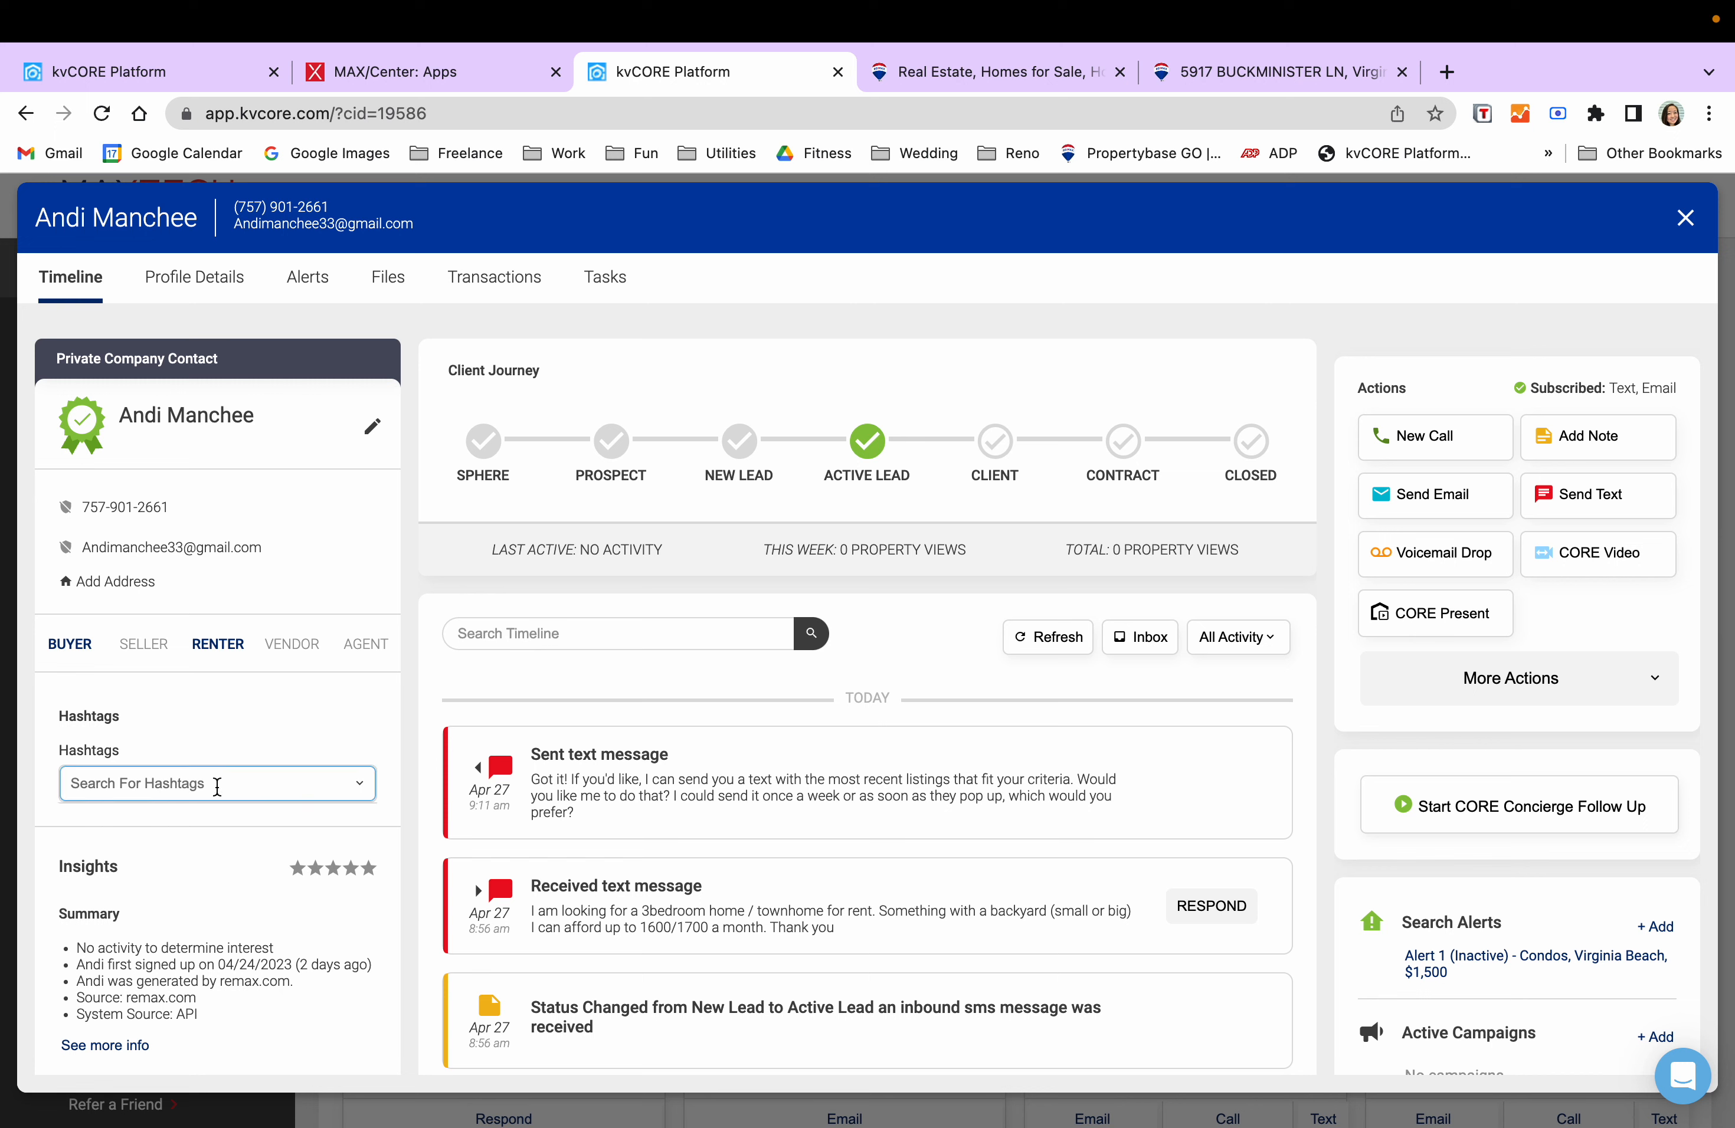
type("condo")
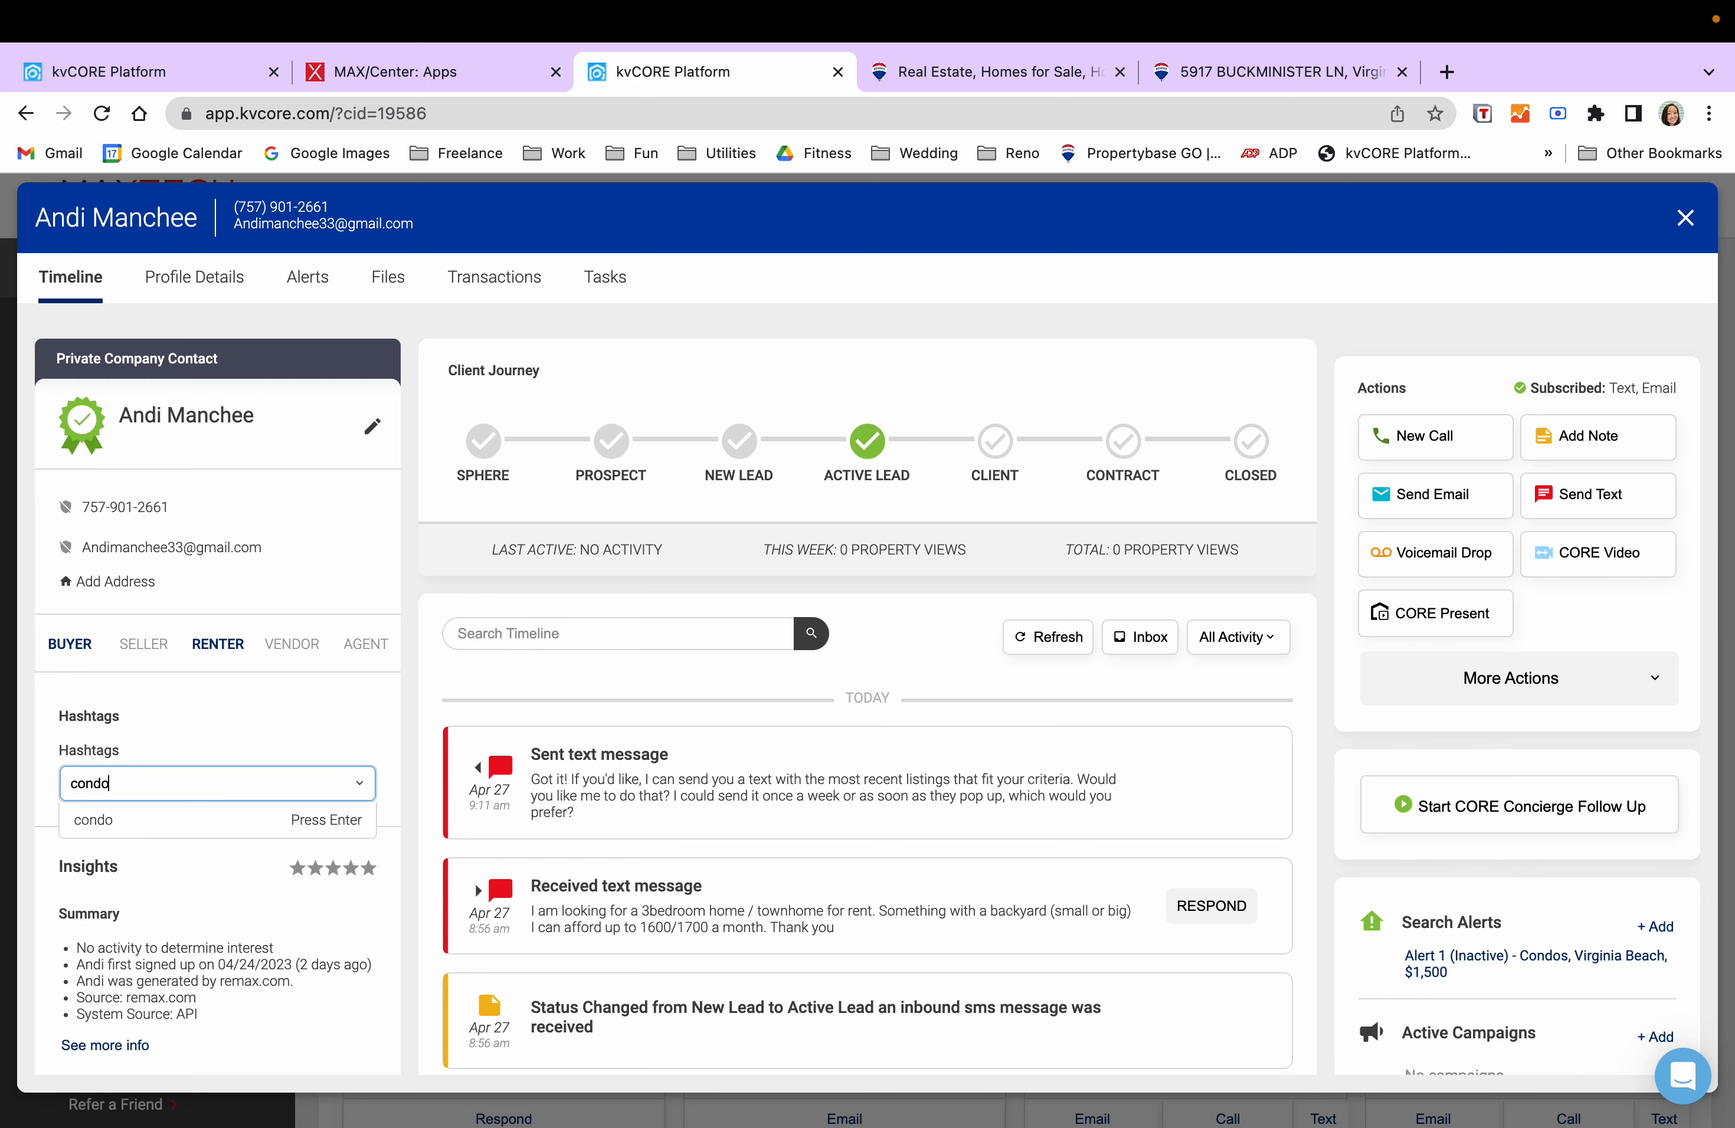
key("Return")
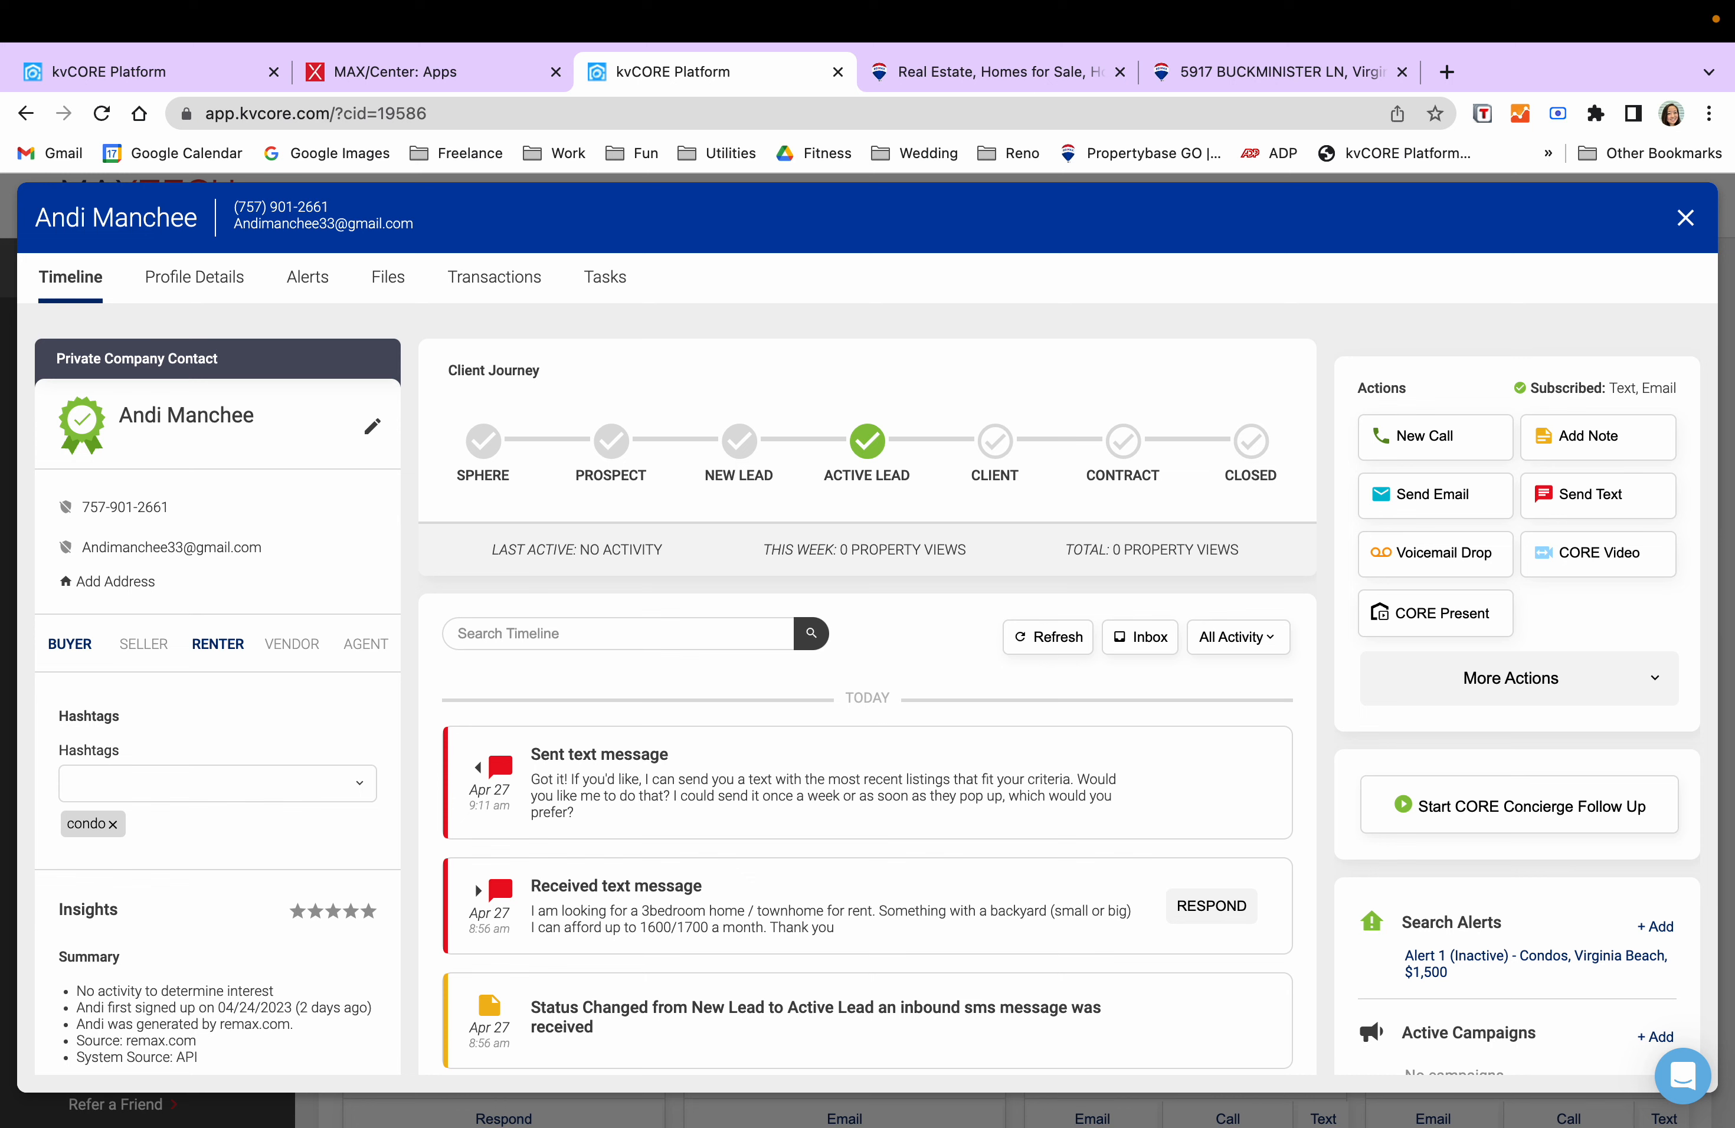
left_click(225, 786)
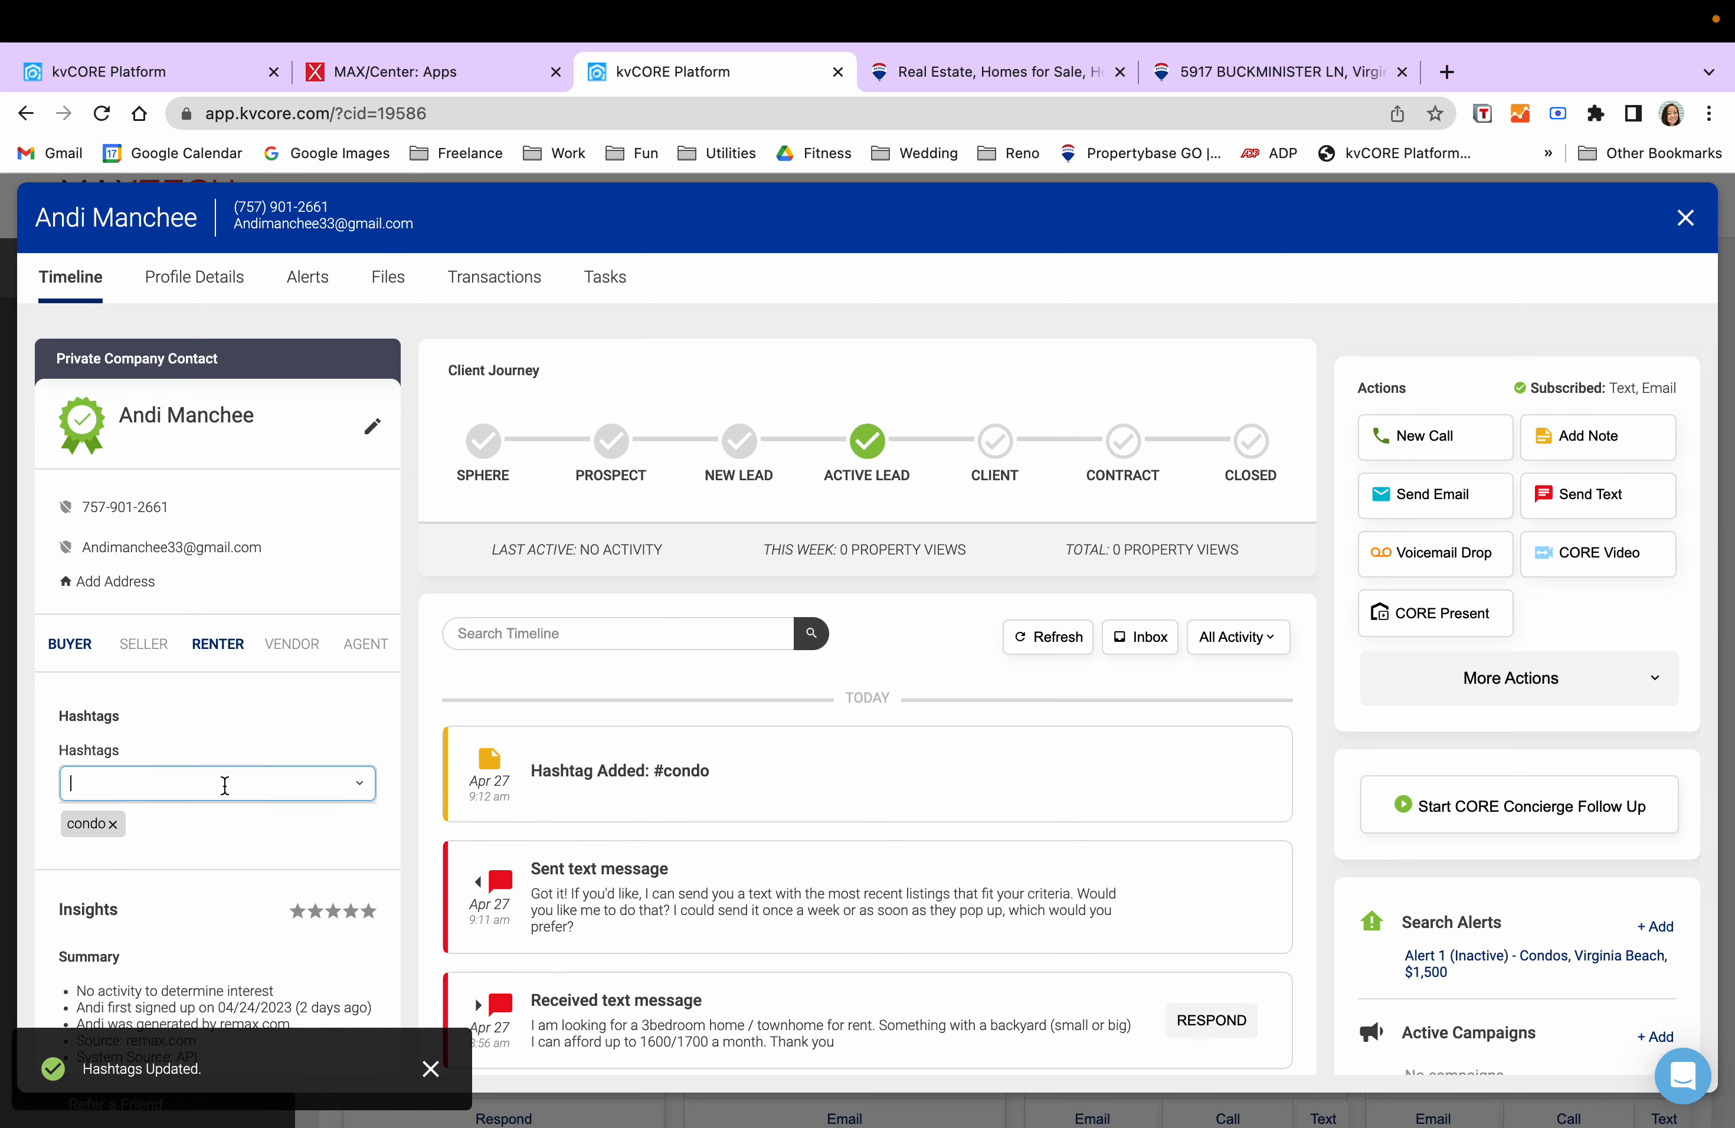
type("renter")
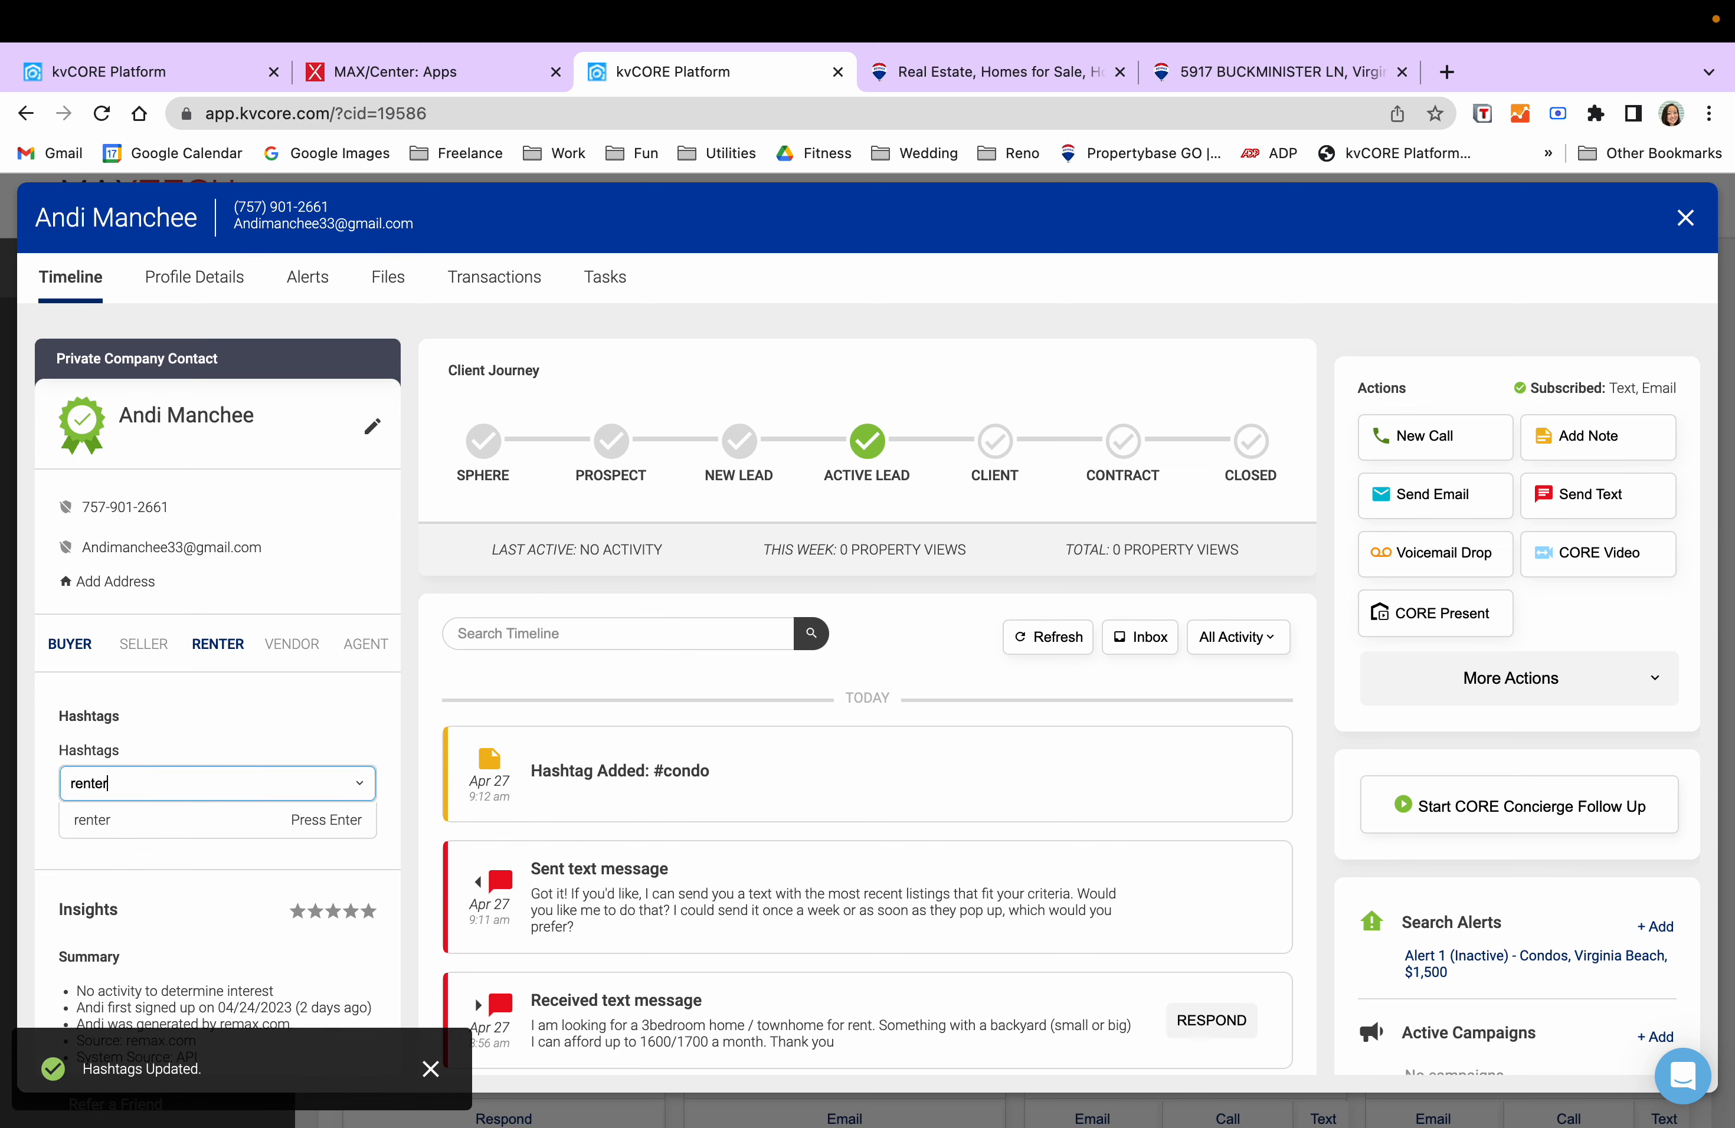
key("Return")
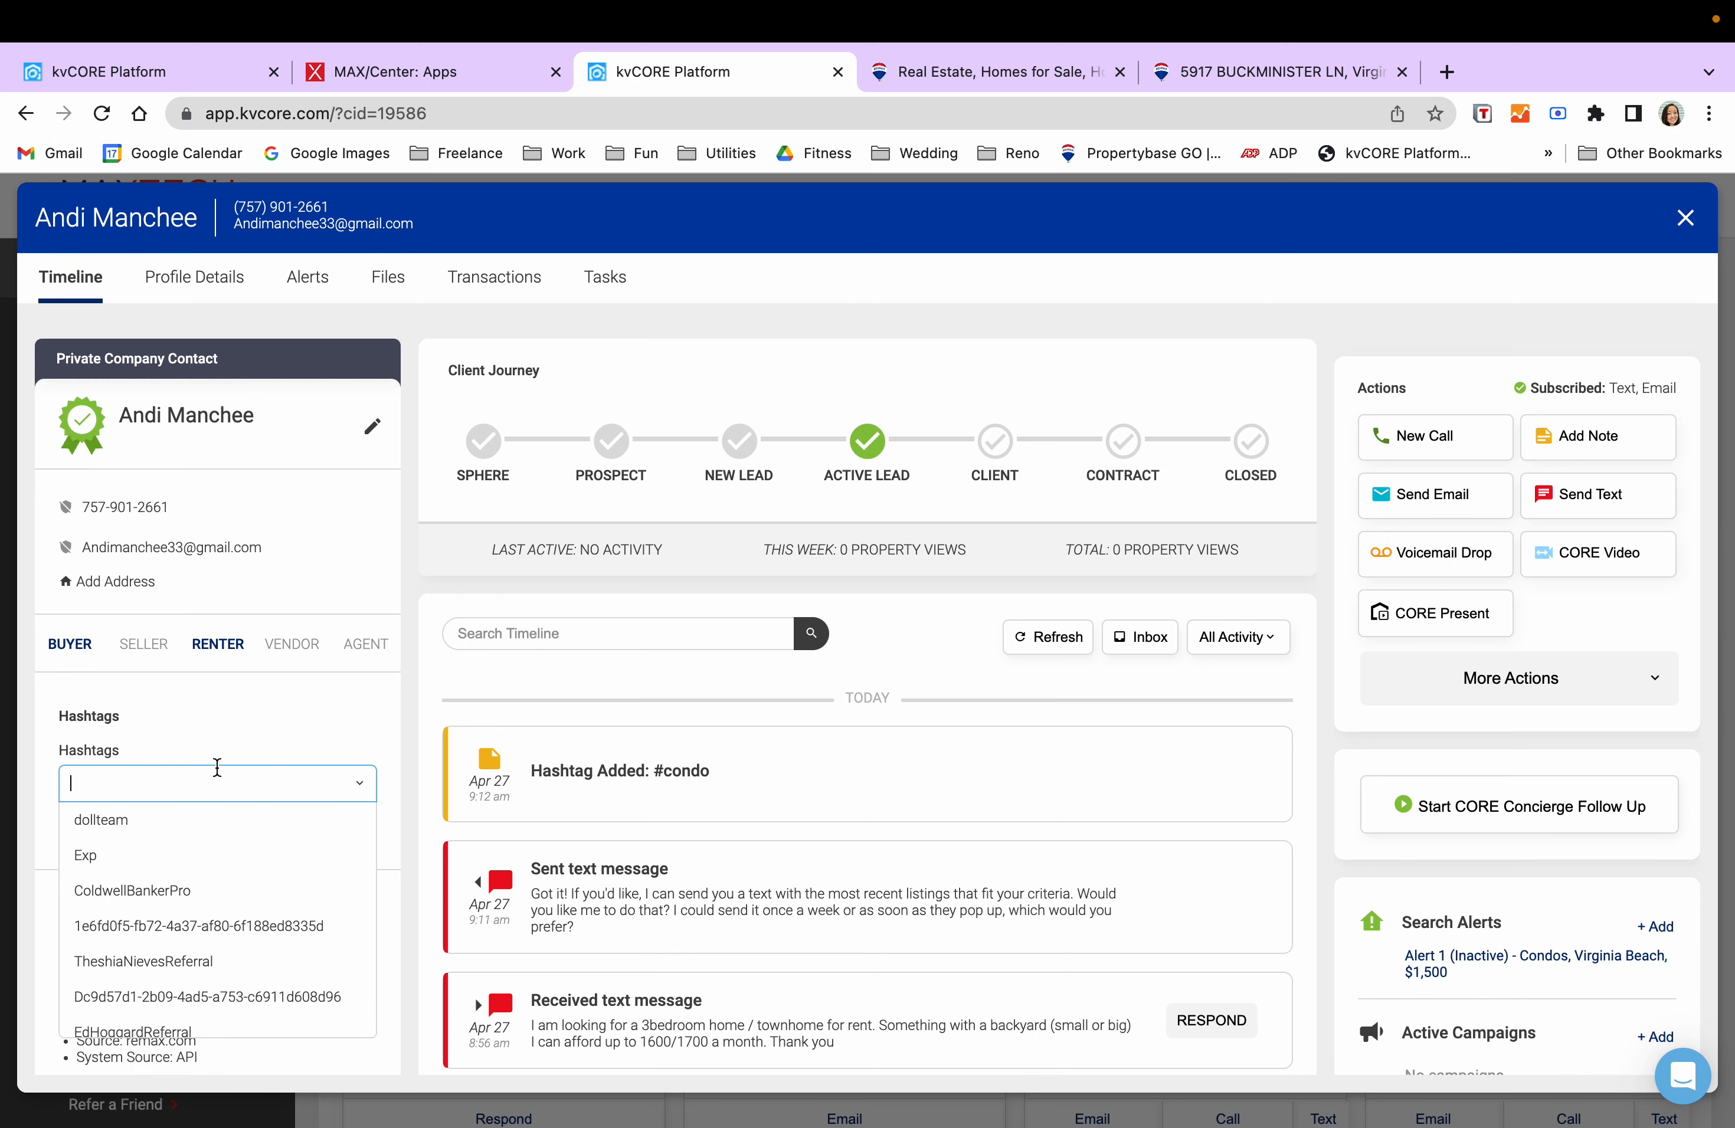
type("renter")
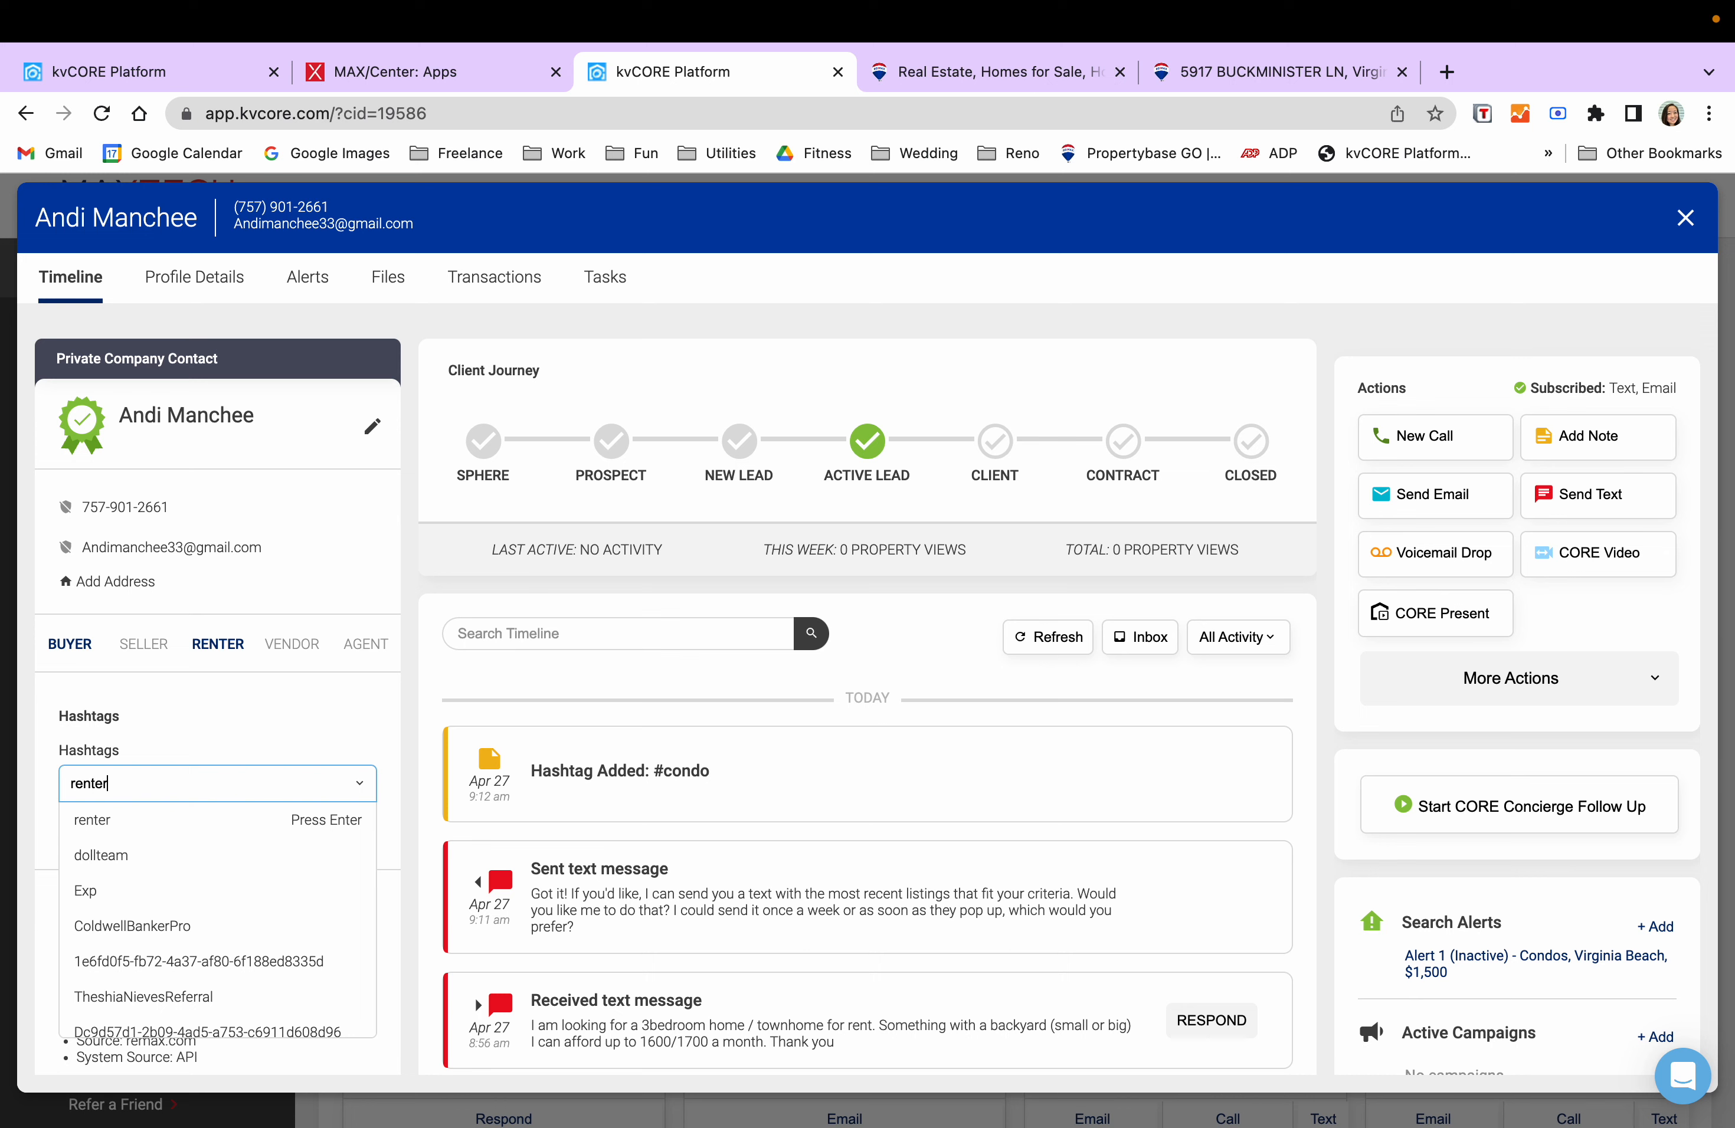
key("Return")
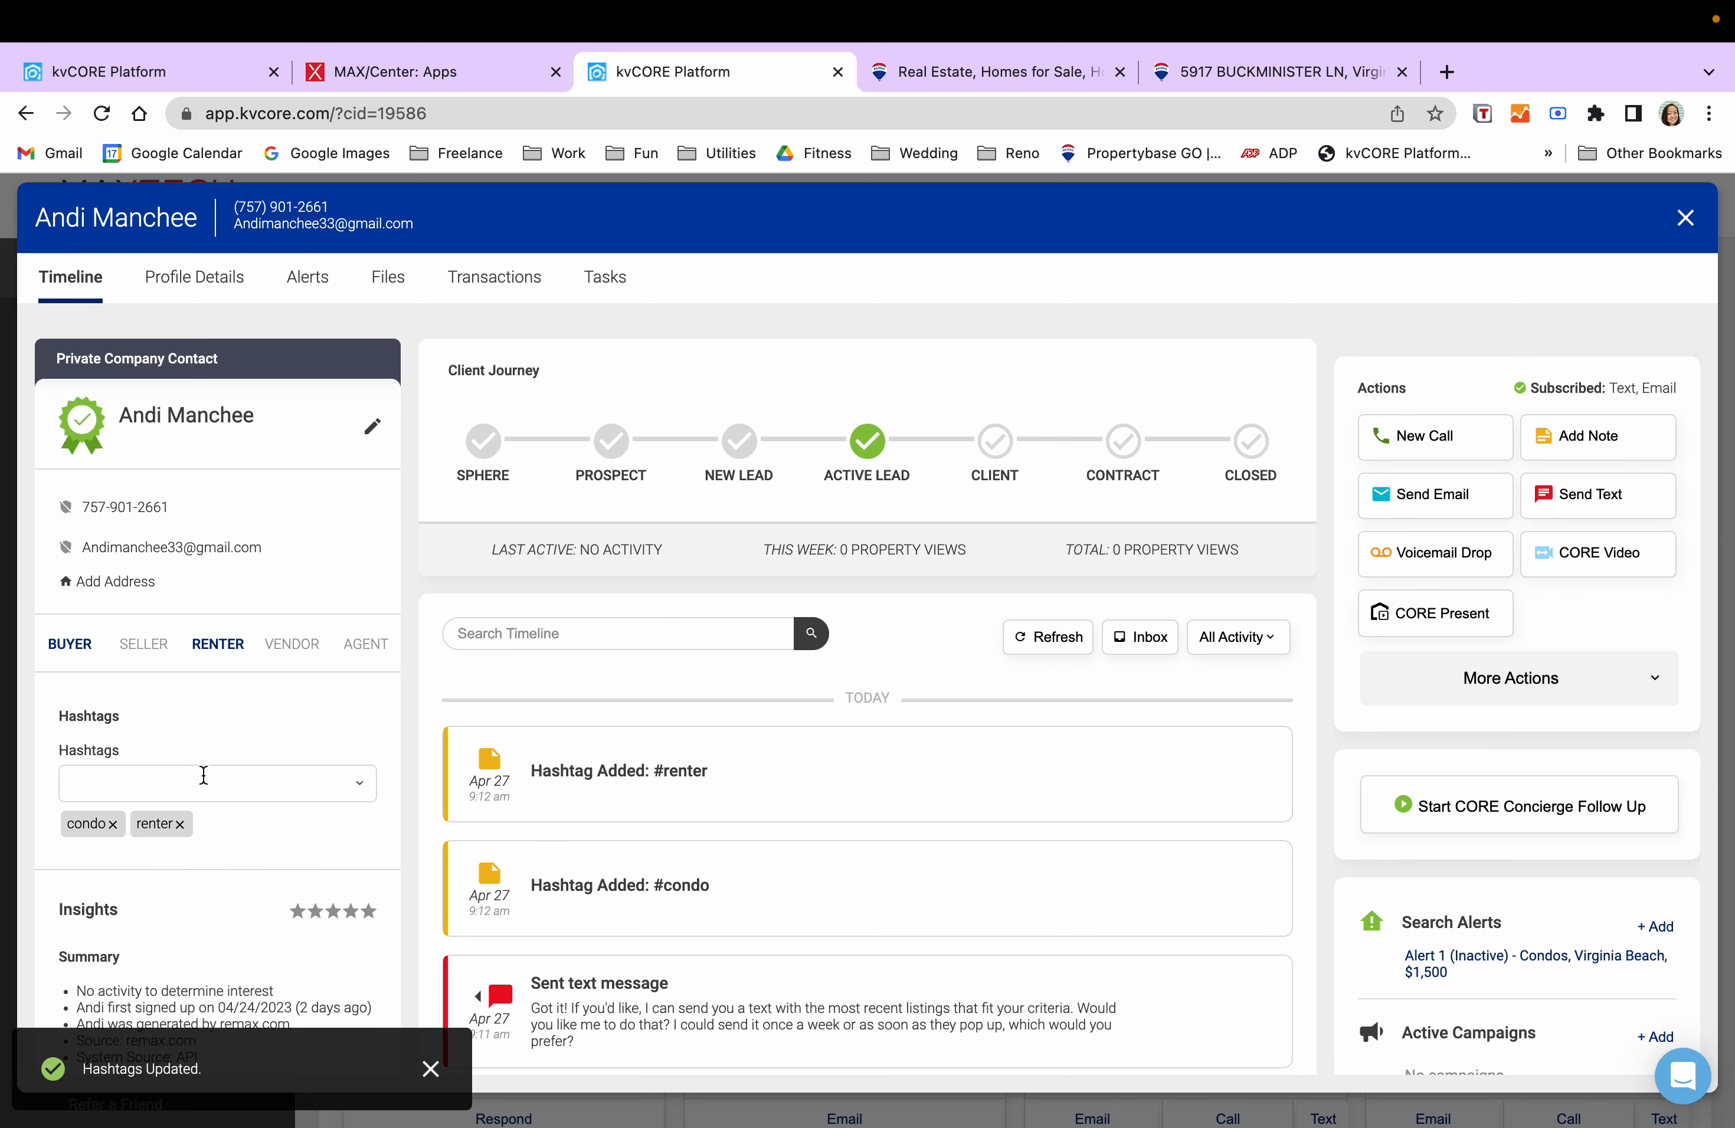
- Add #backyard and #warmlead hashtags, then close the record back to the dashboard
left_click(219, 780)
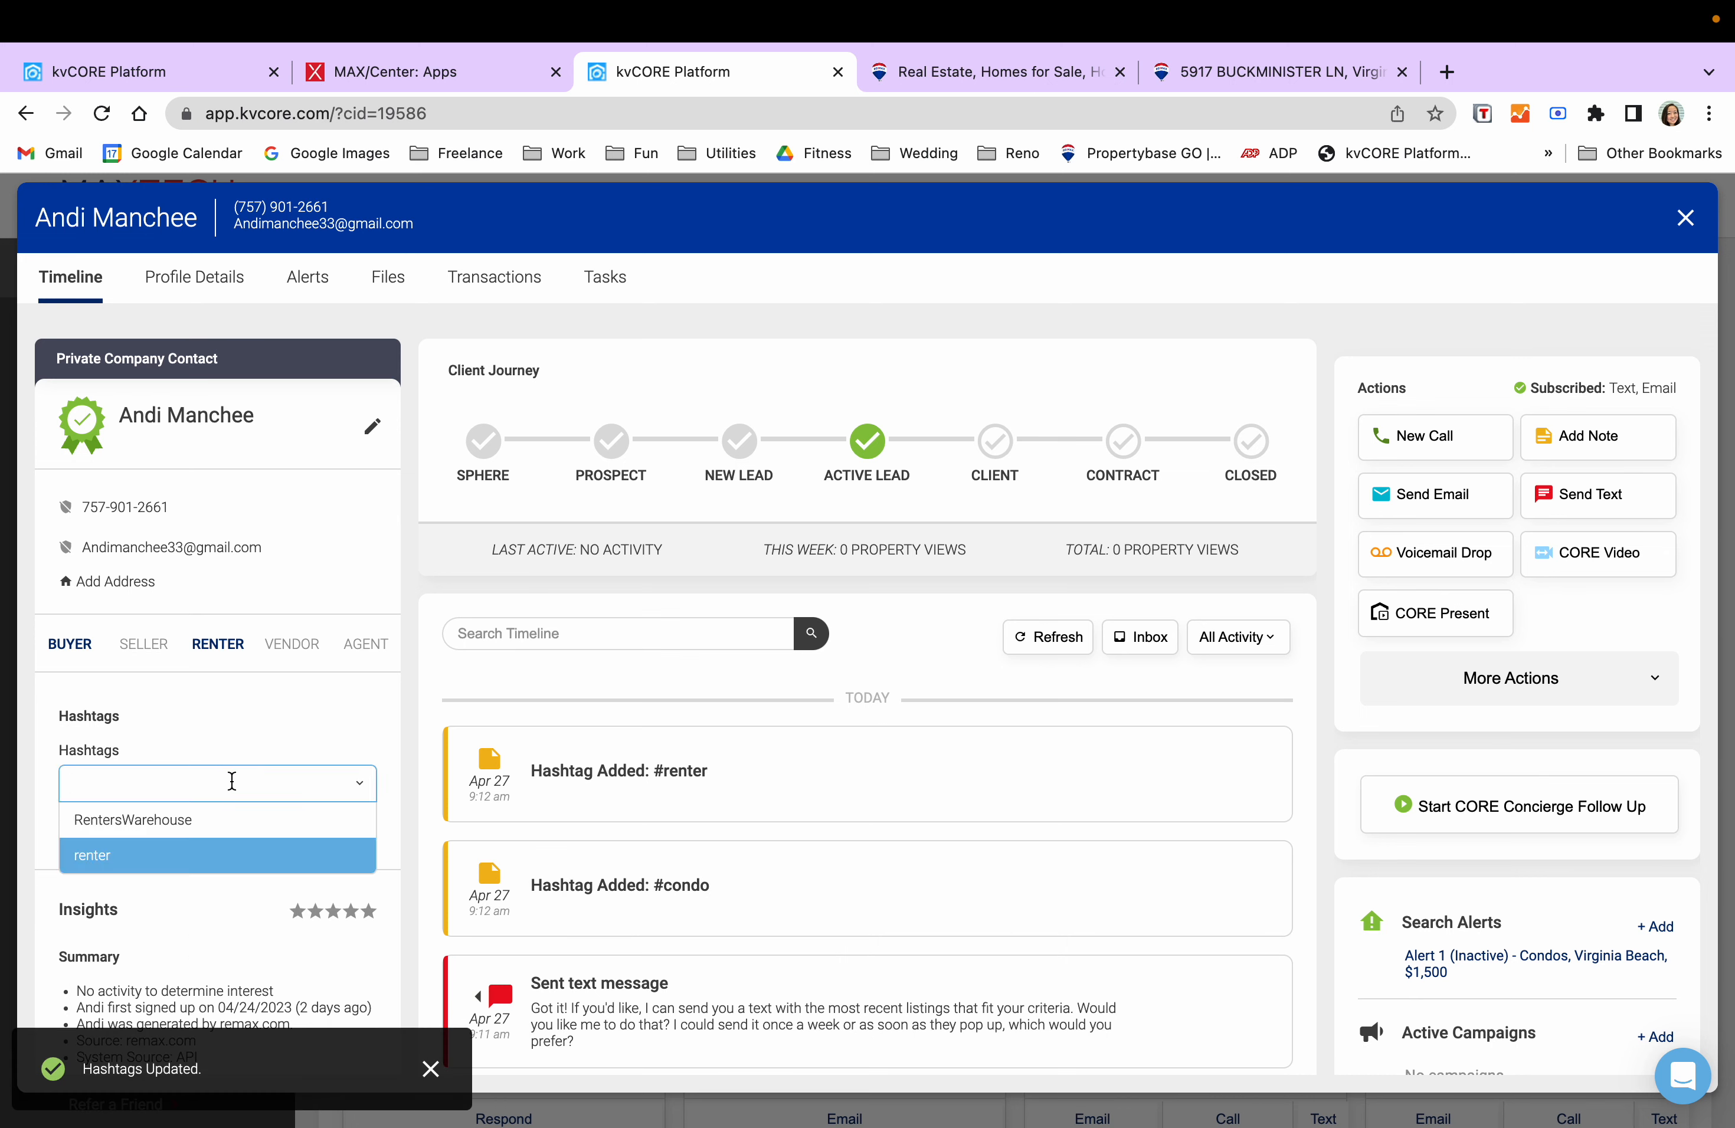
type("backyar")
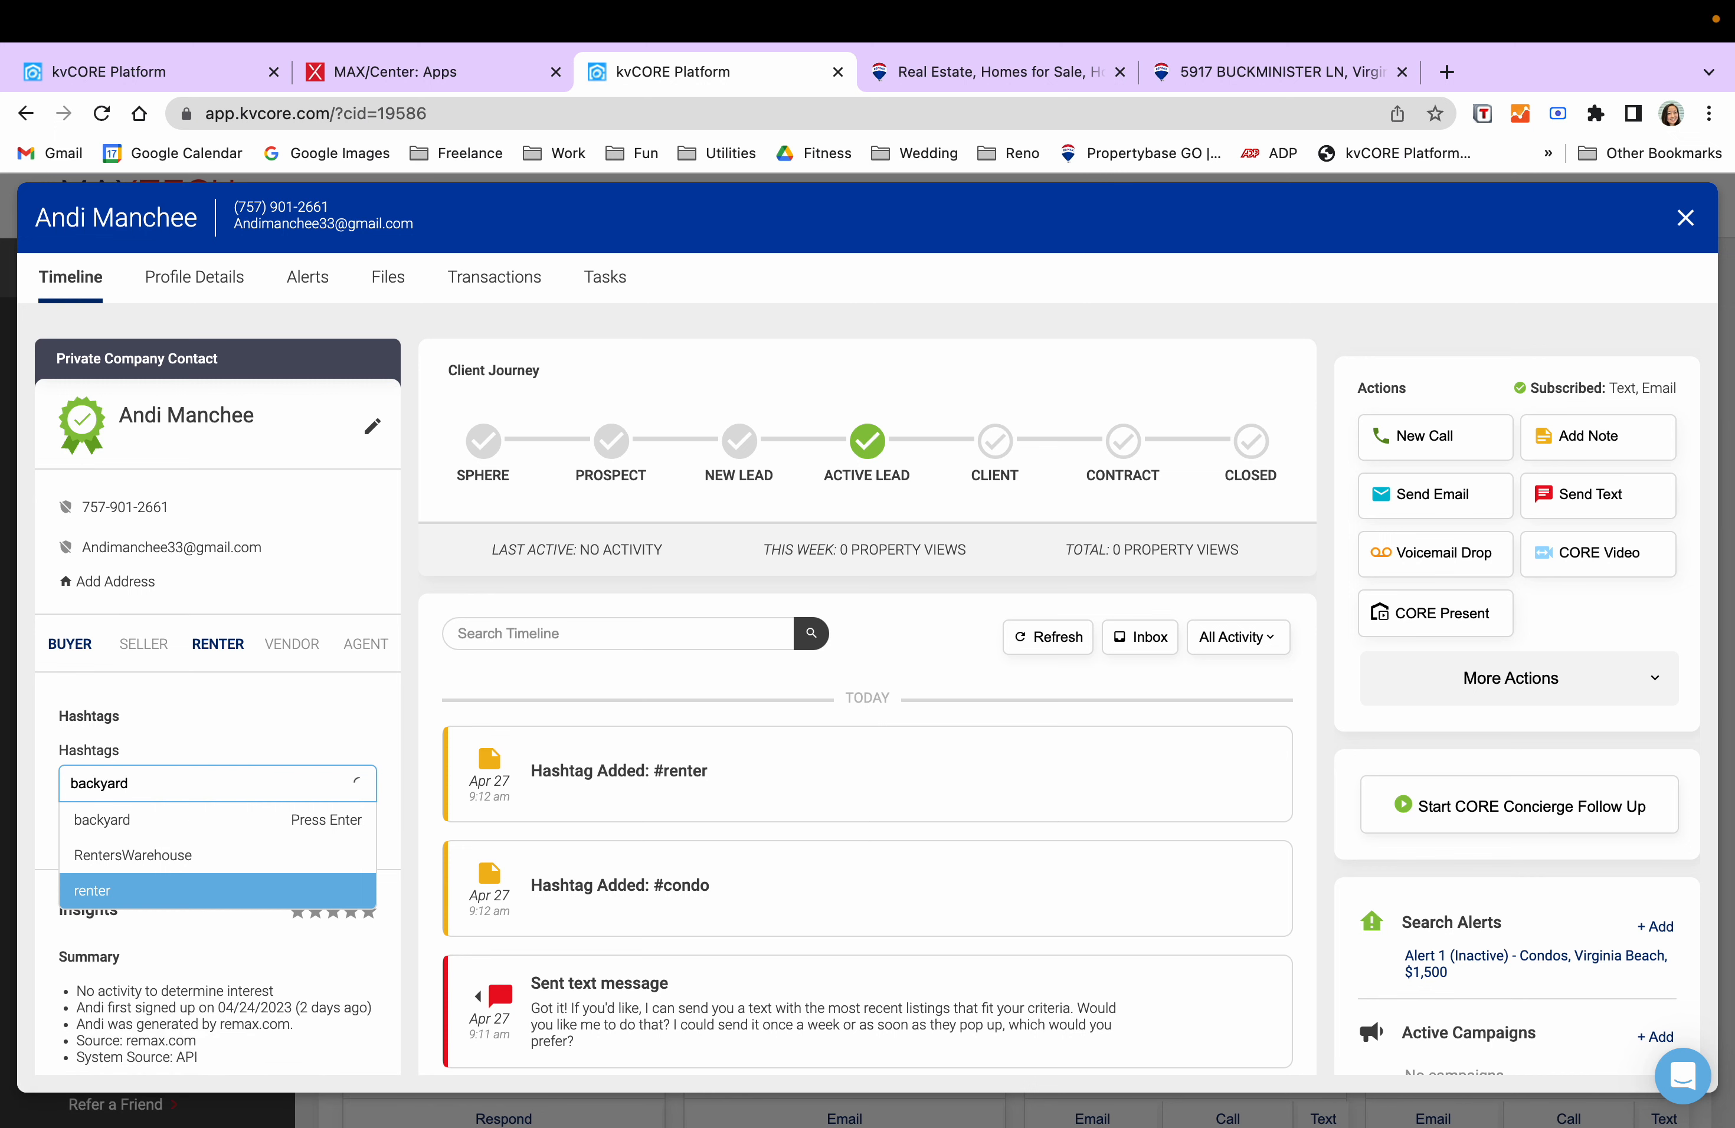
type("d")
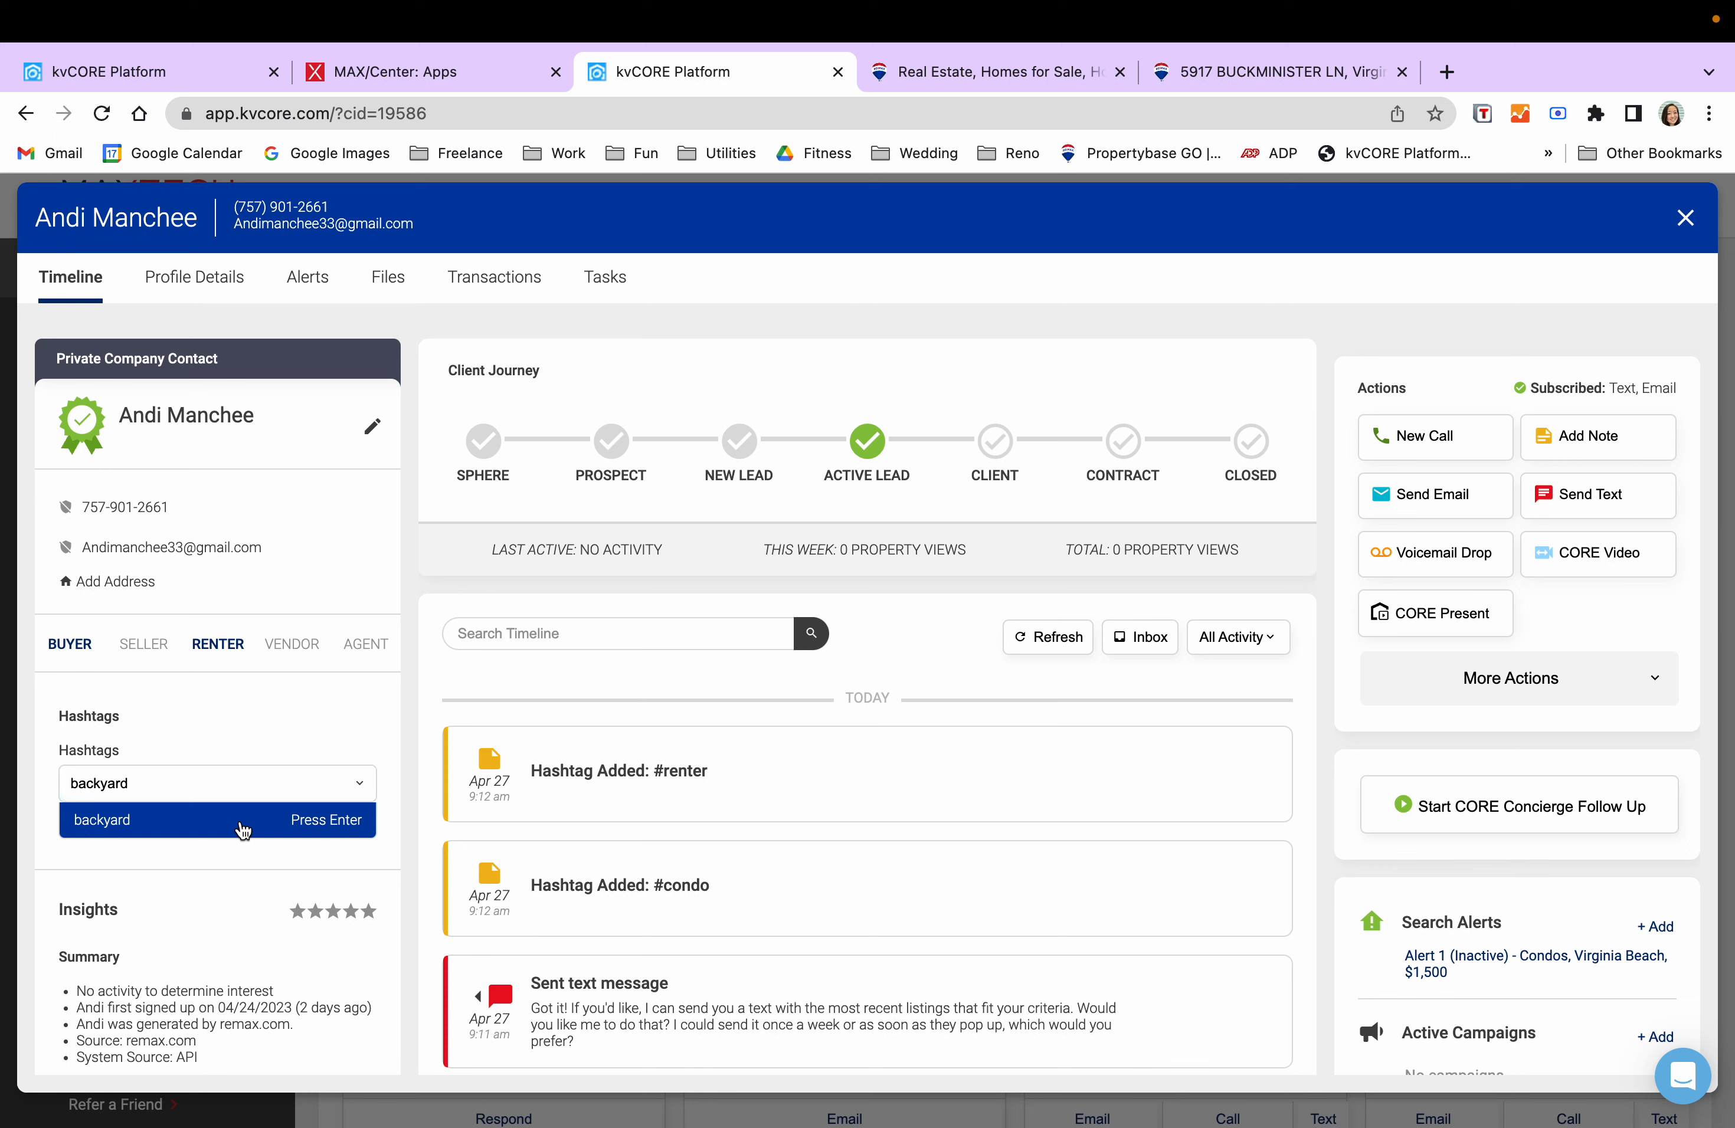
key("Return")
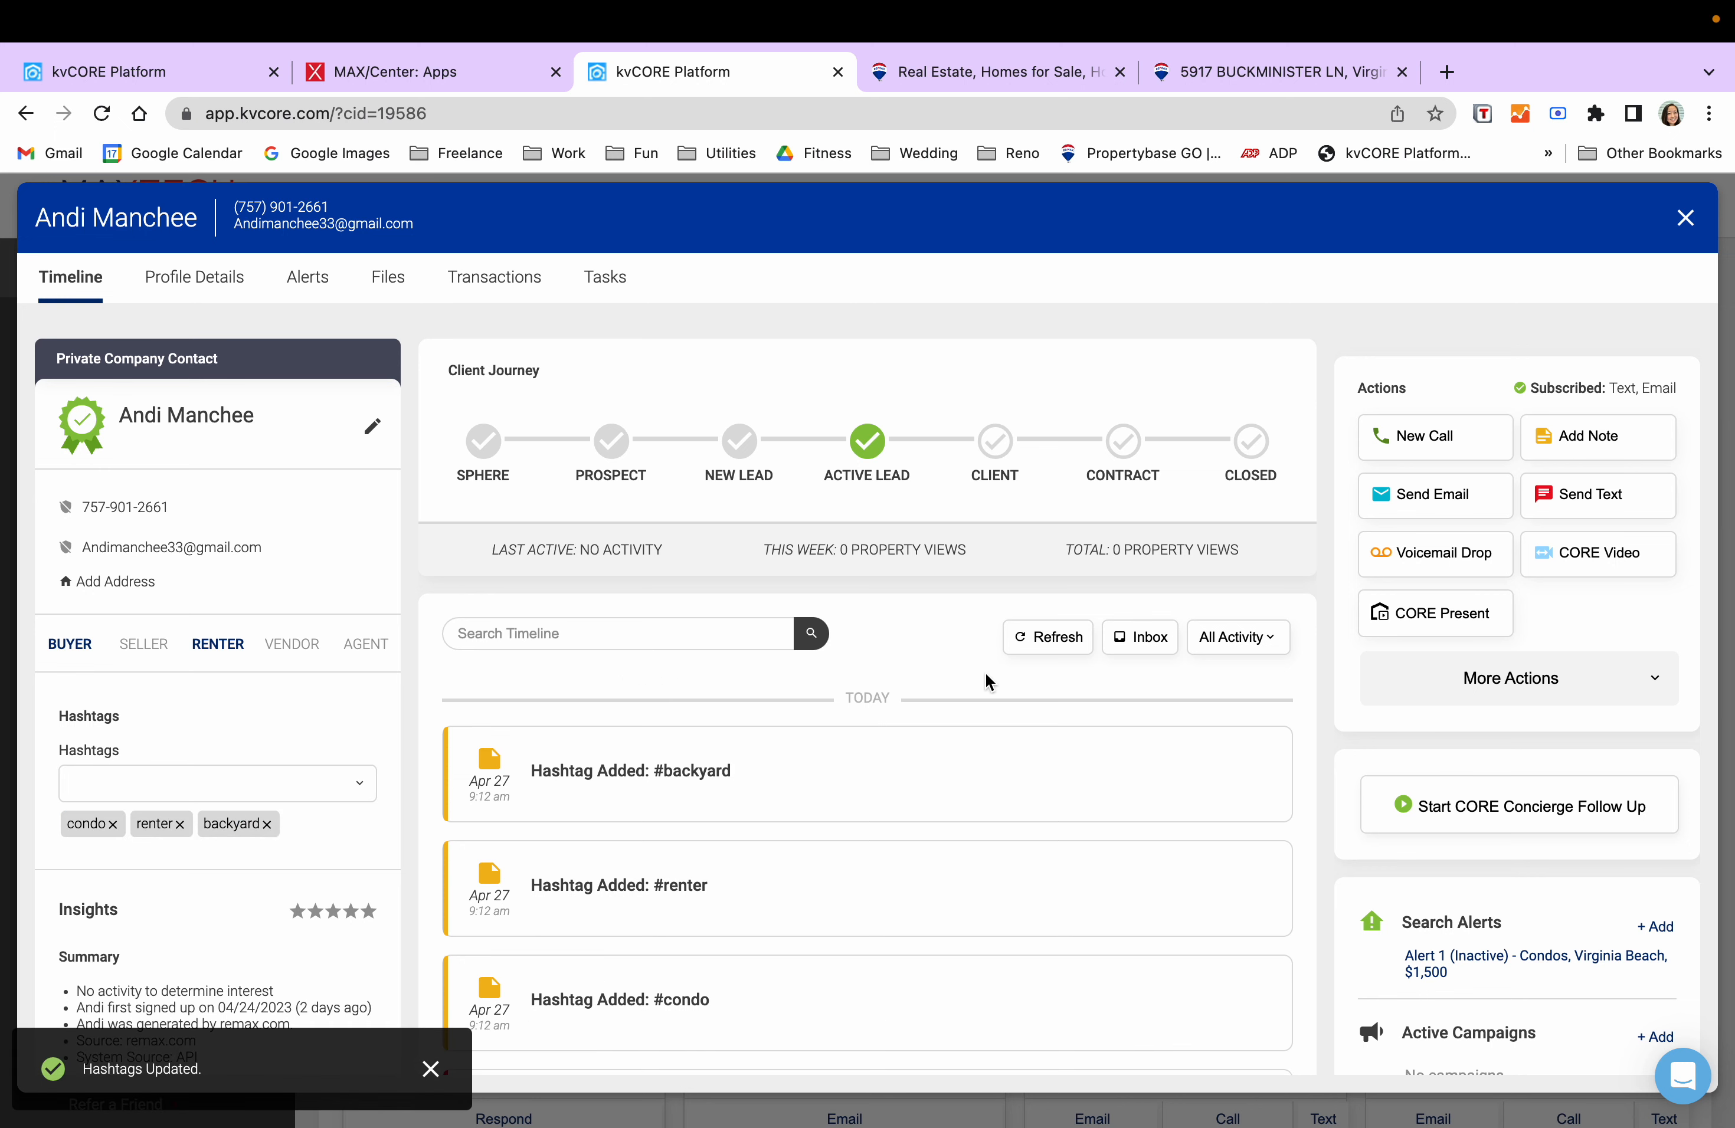
left_click(236, 783)
type("warm")
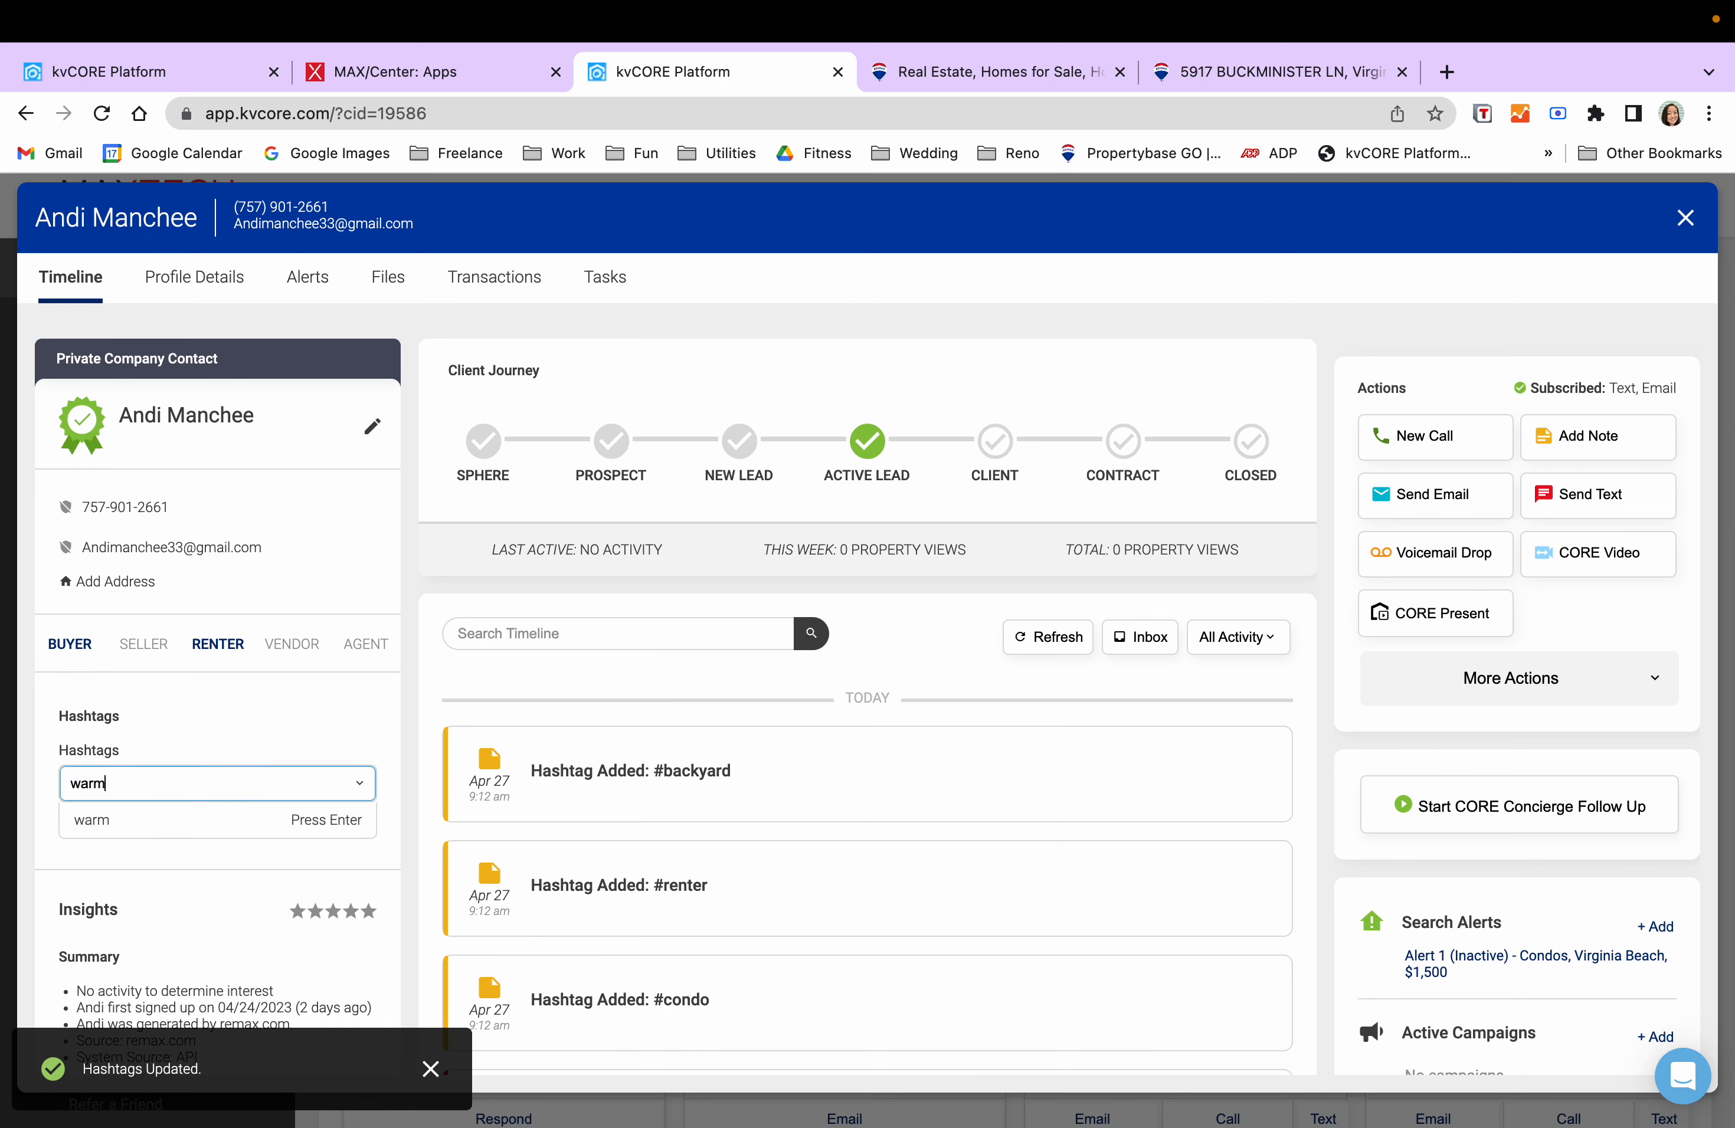
type("lead")
key("Return")
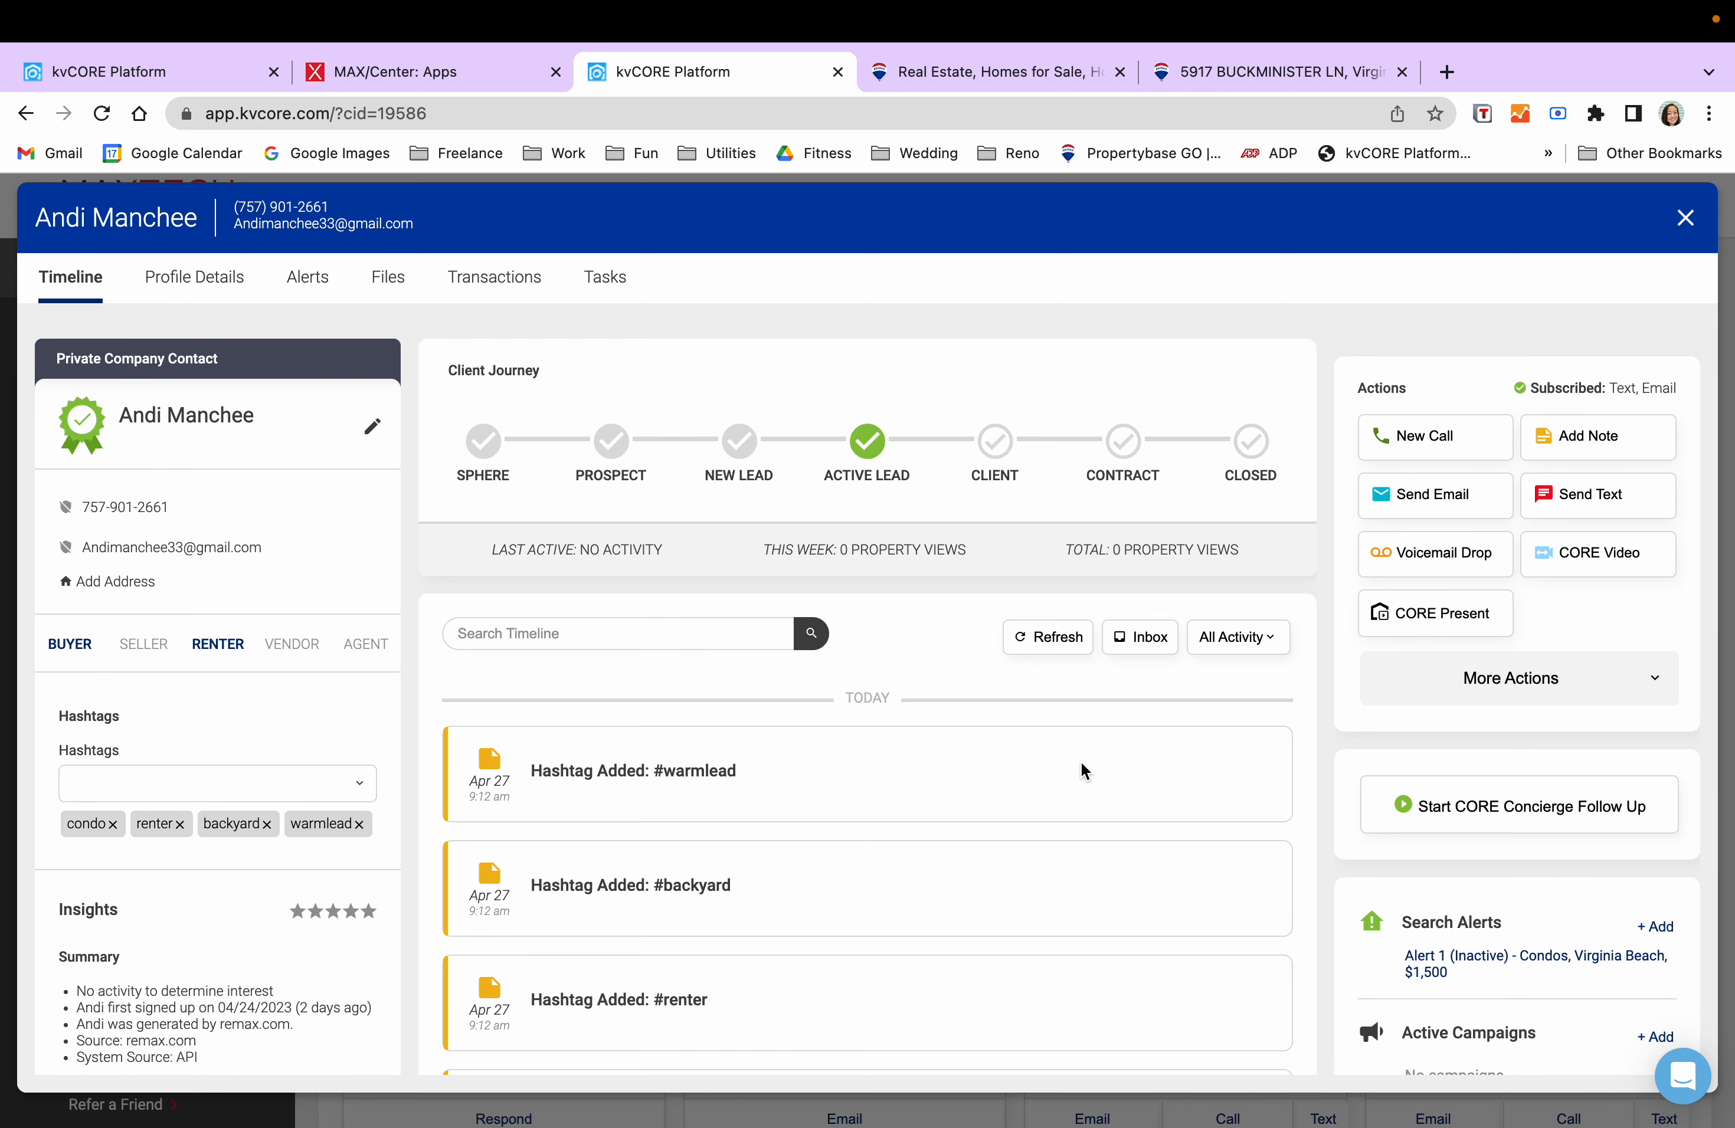
left_click(1686, 220)
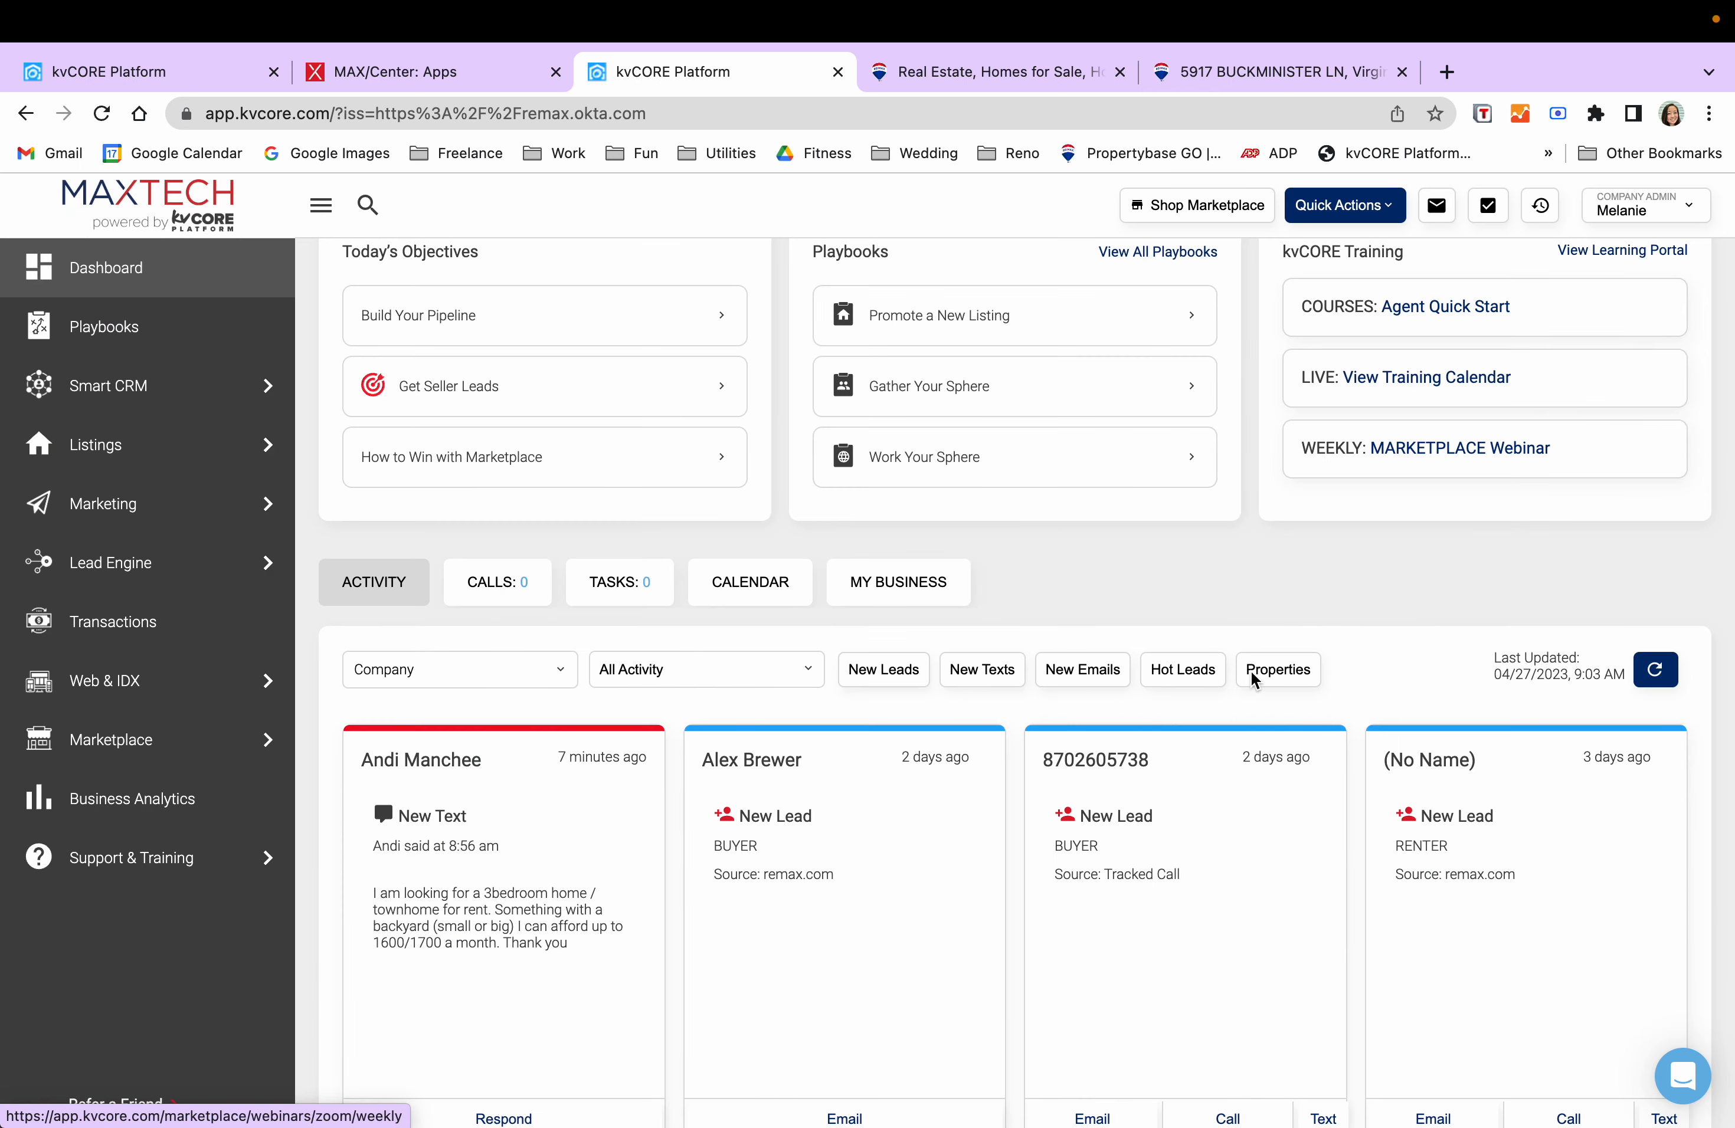
scroll(1217, 583, "up", 3)
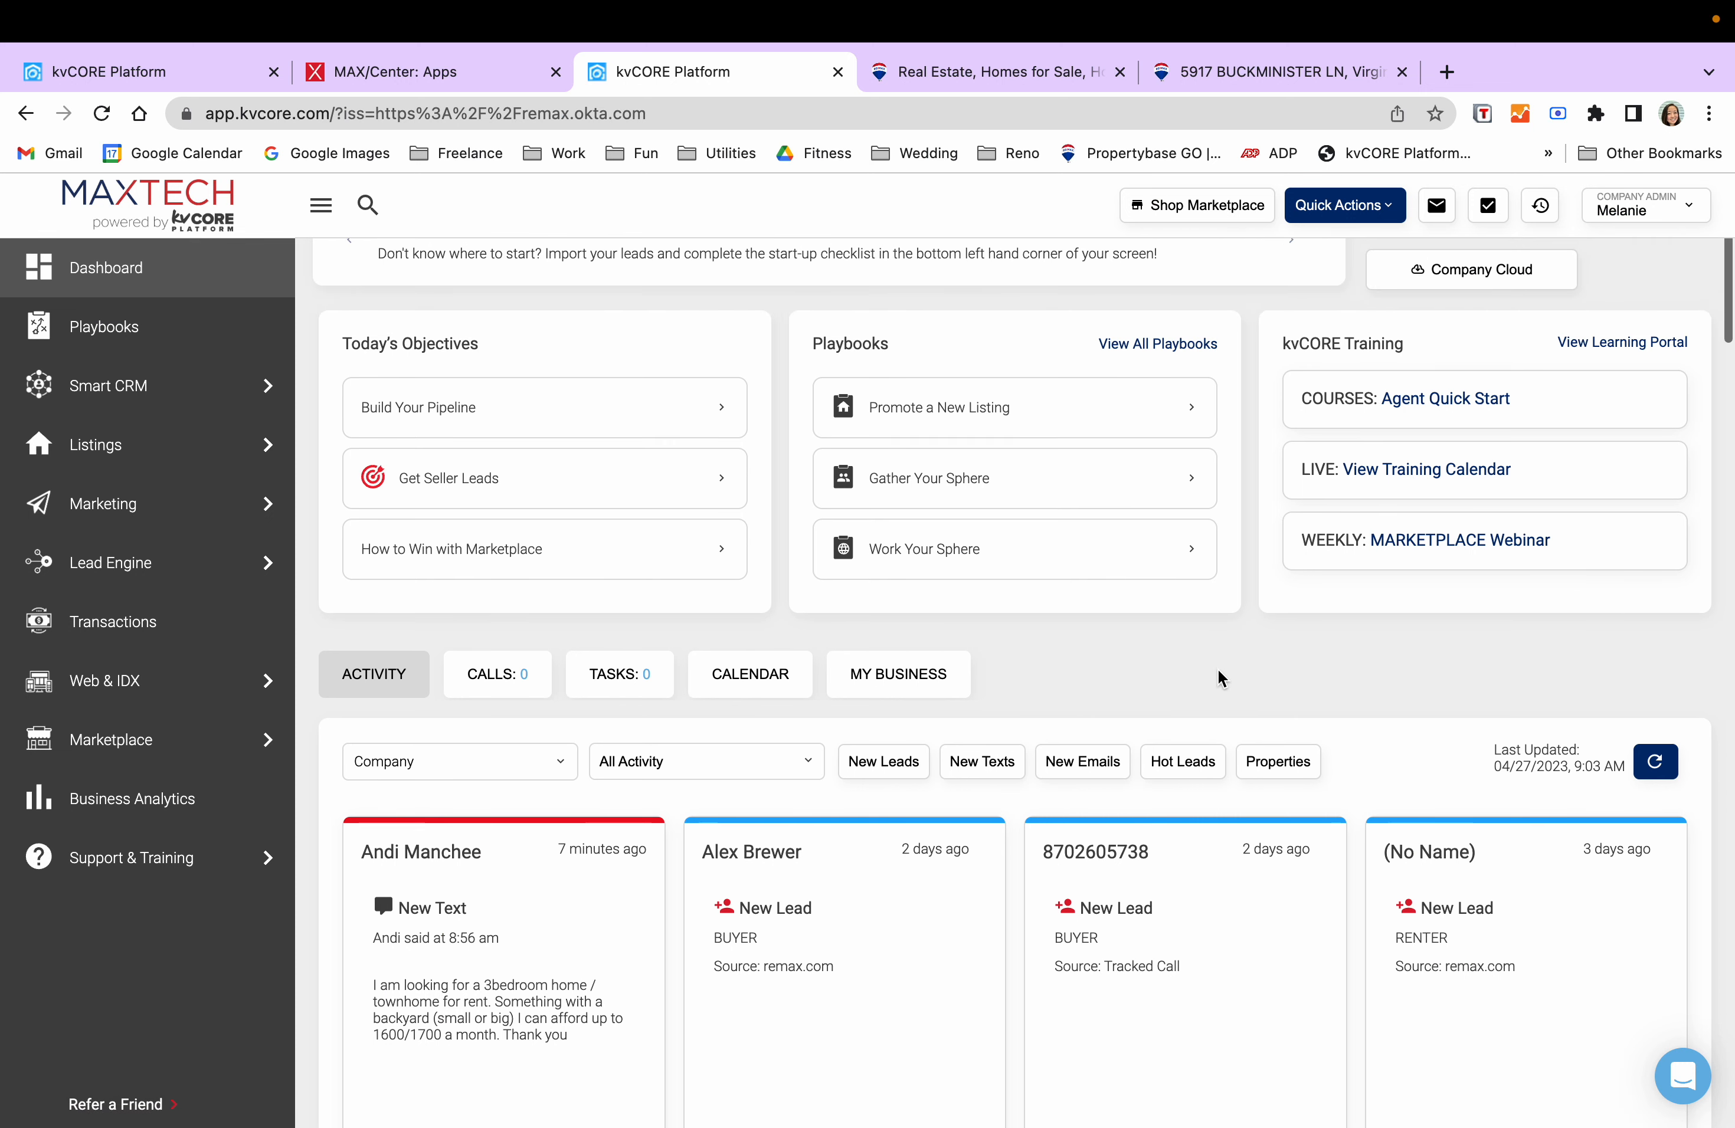